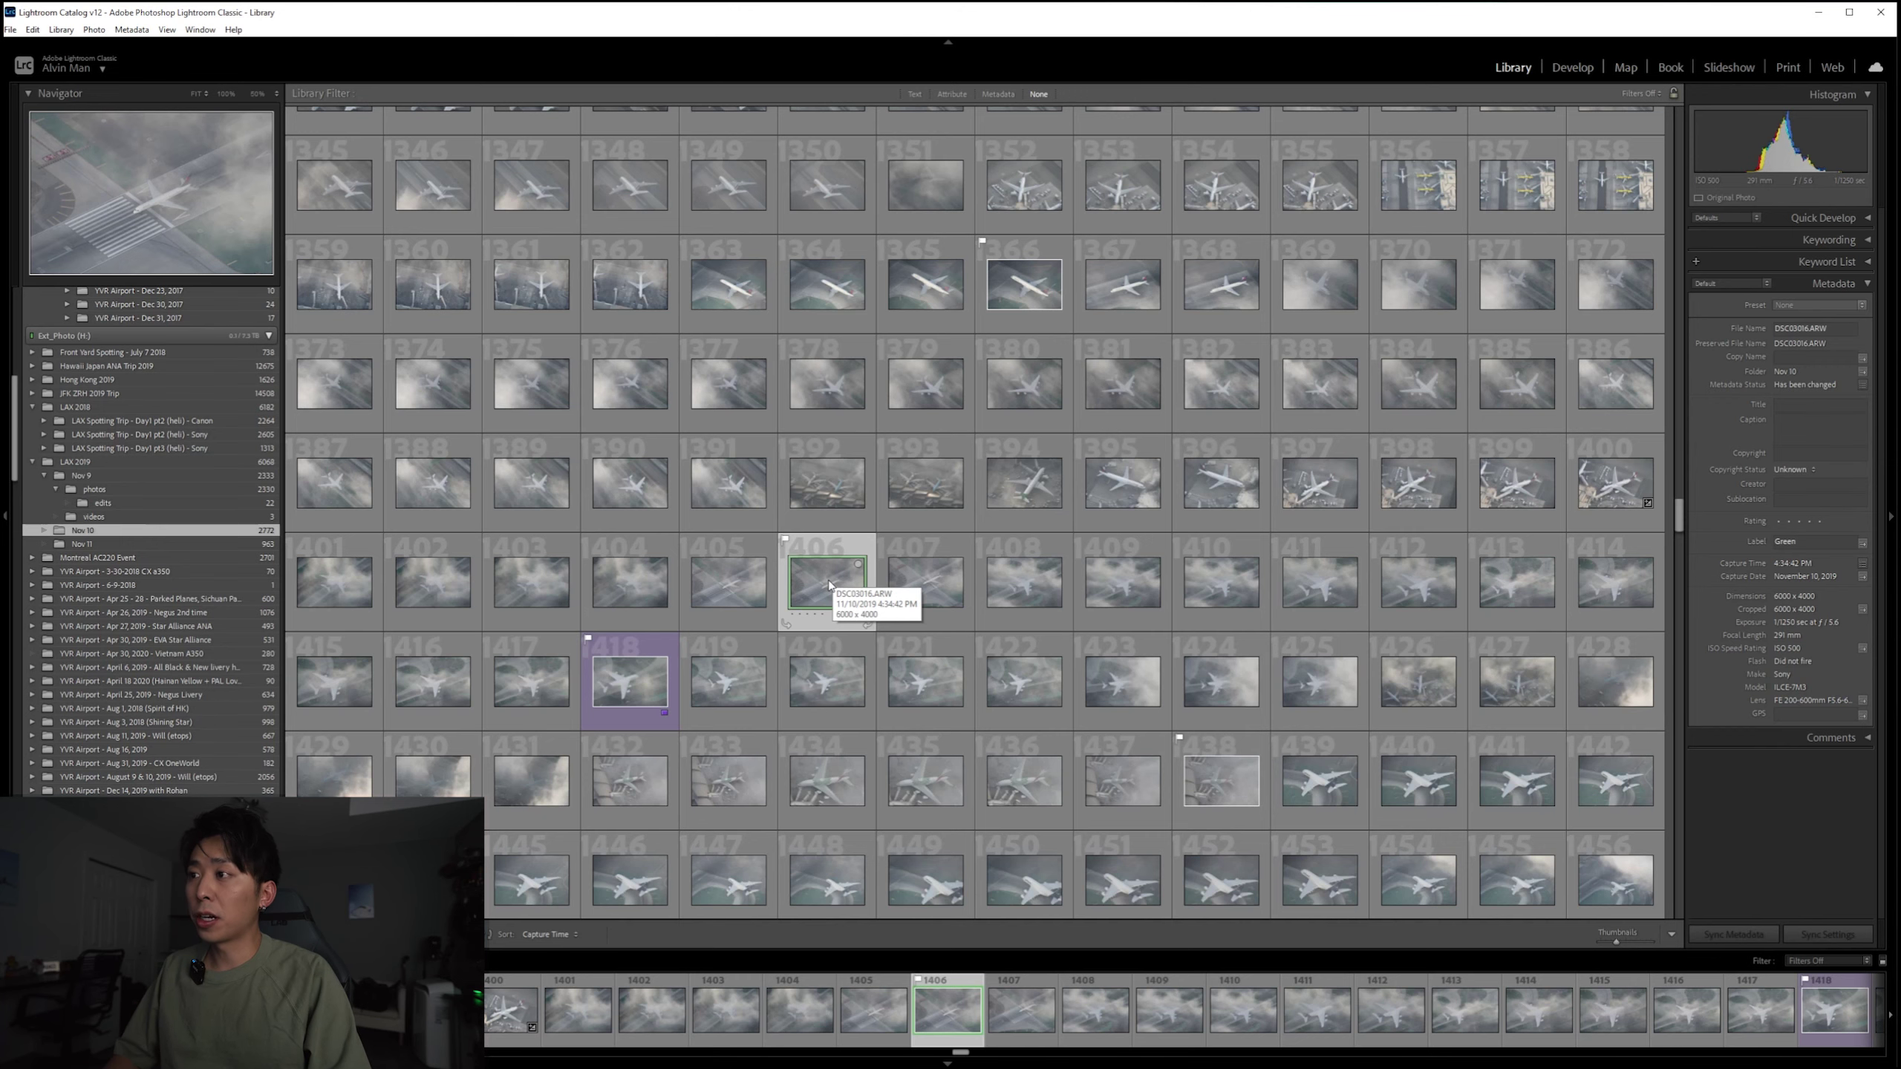
Step: Open the hazy aerial Delta jet photo from the Nov 10 grid at full size
double_click(830, 586)
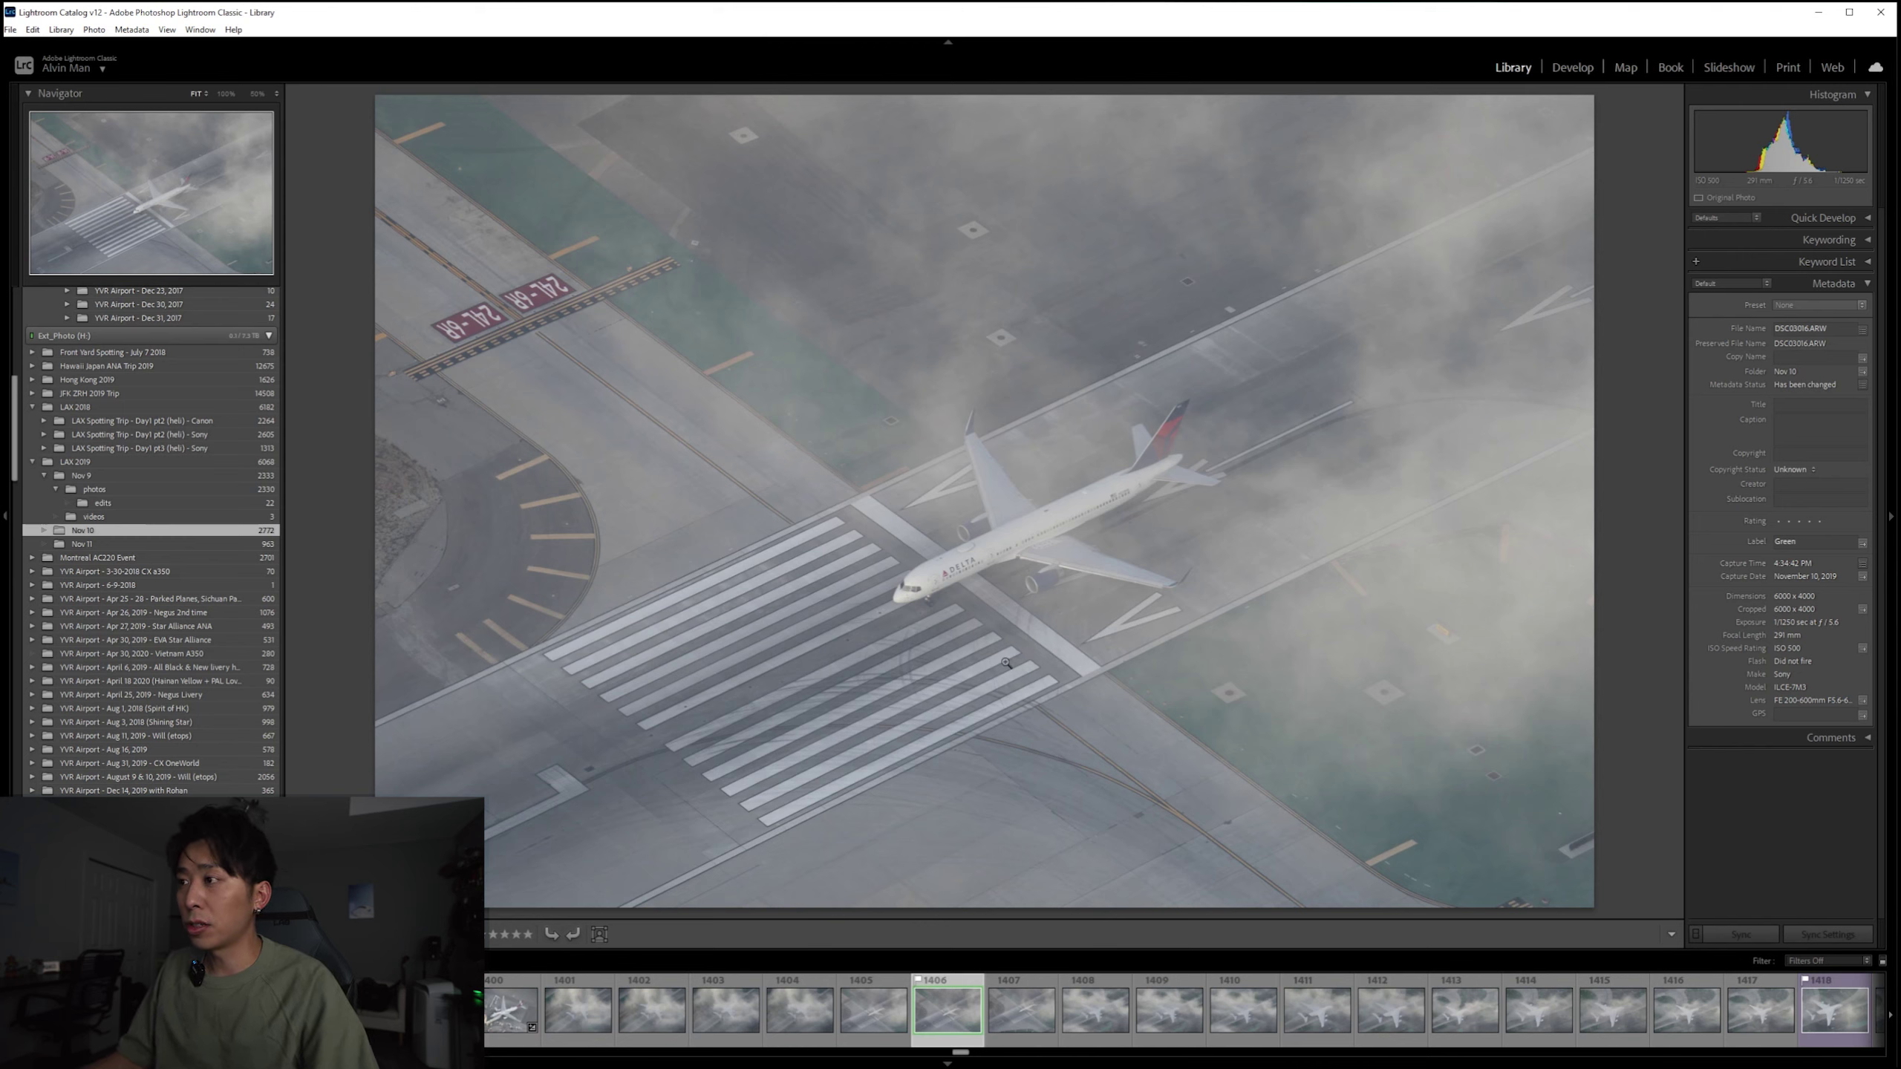
Step: Bring the Delta jet photo into Develop, browse its adjustment panels, and warm the Temperature sharply
left_click(1575, 69)
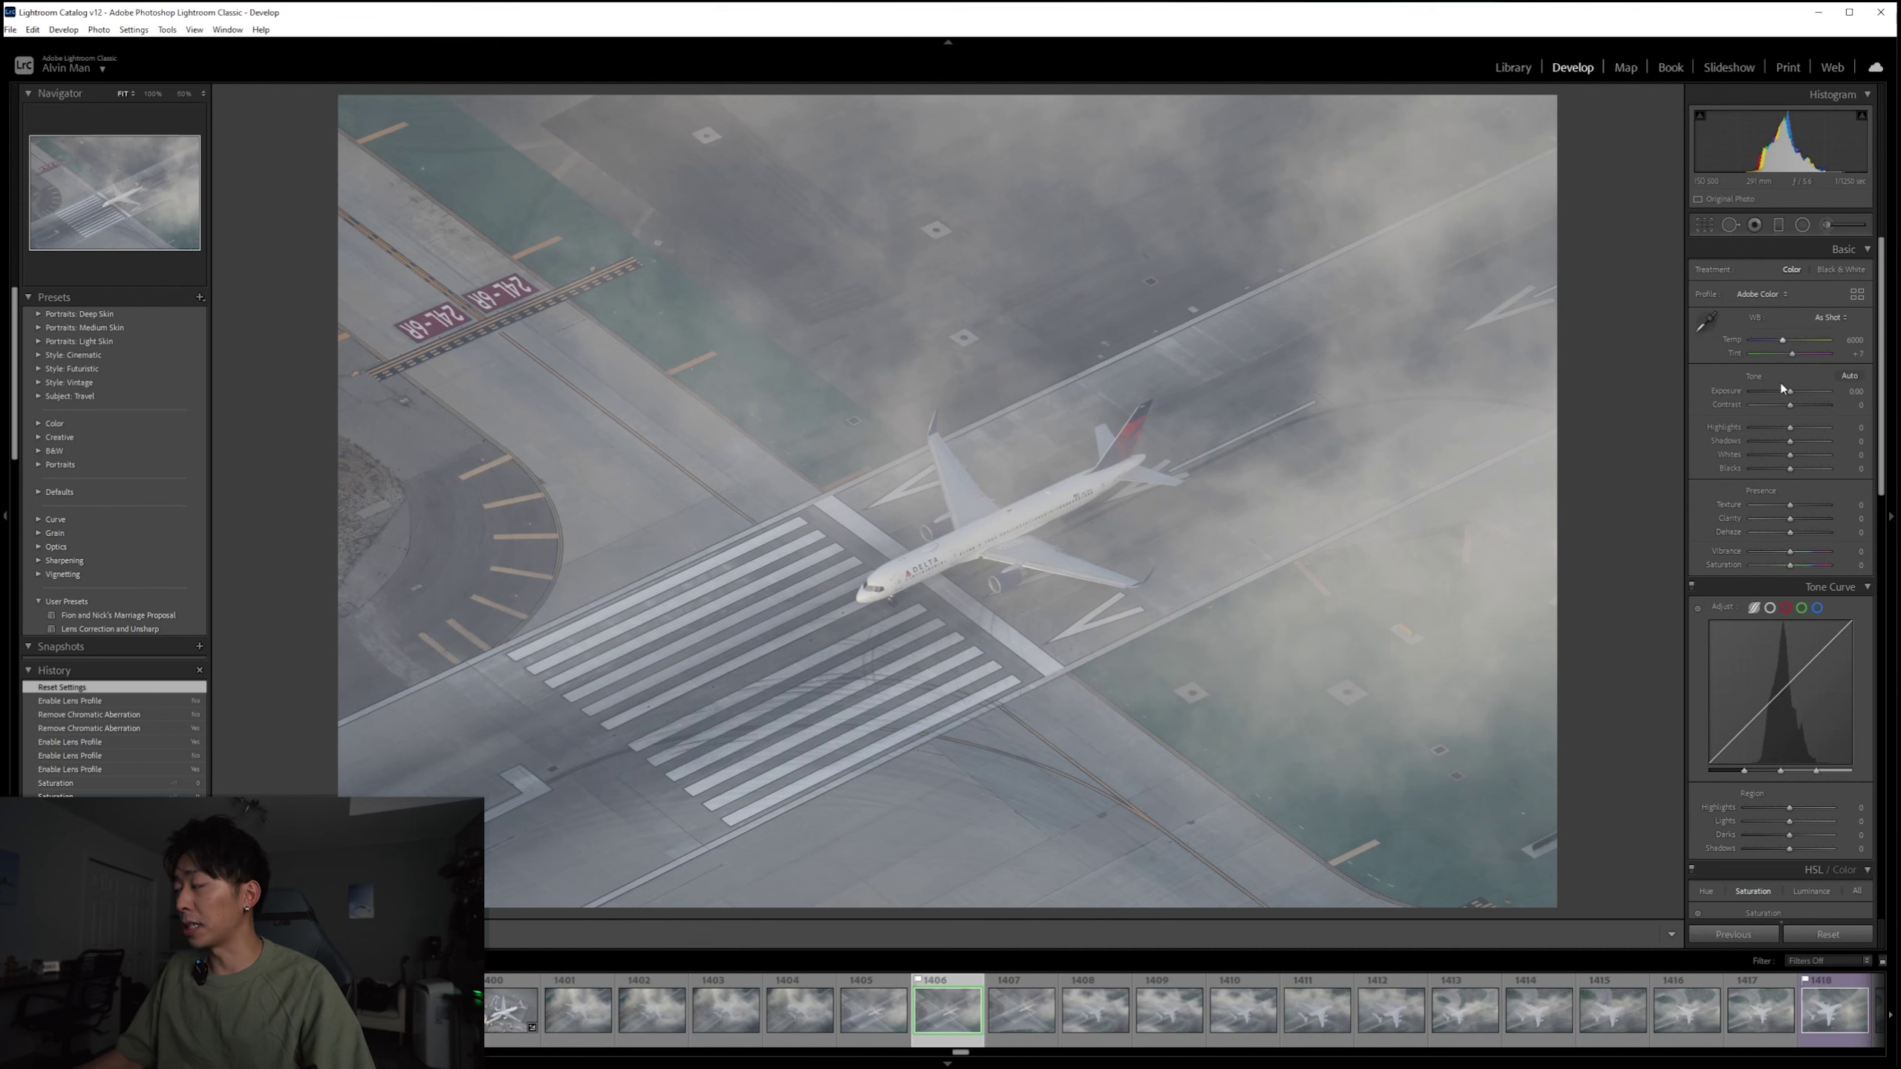
scroll(1757, 753, "down", 6)
scroll(1757, 754, "up", 8)
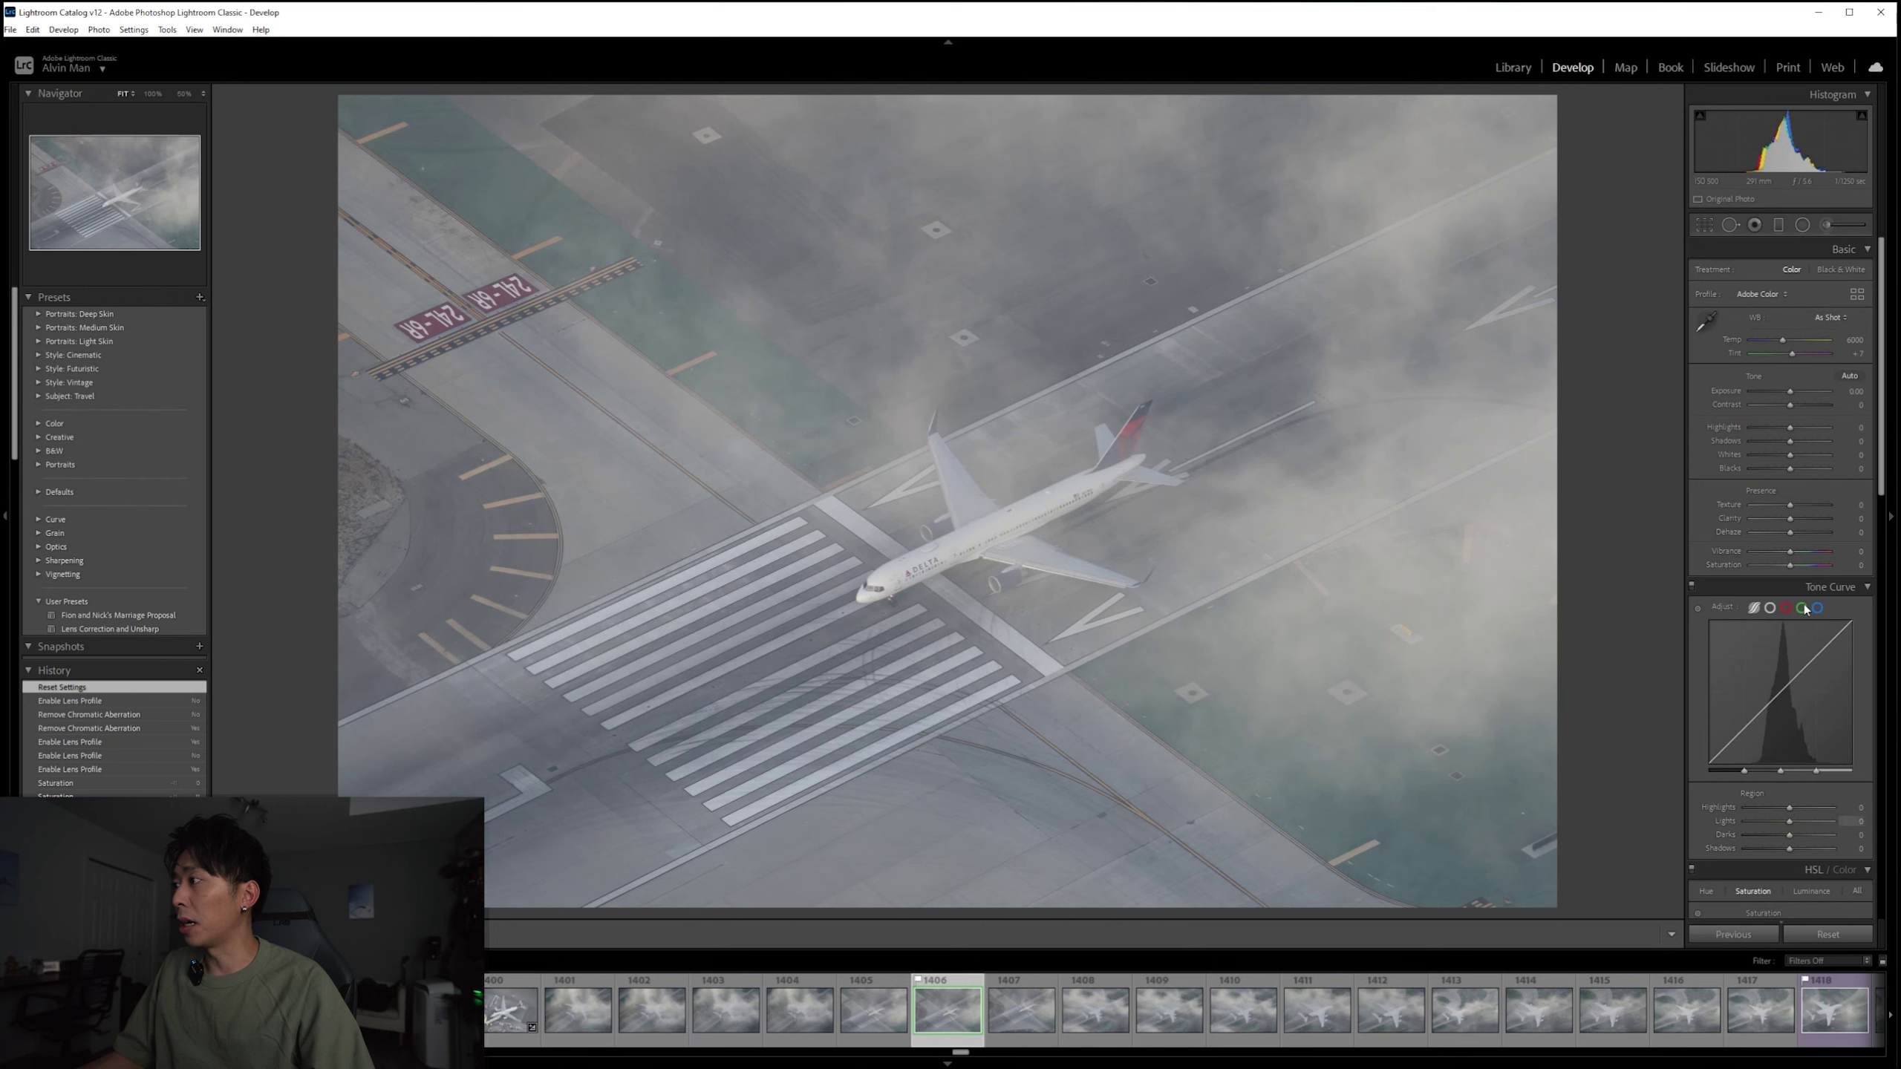
scroll(1764, 746, "down", 10)
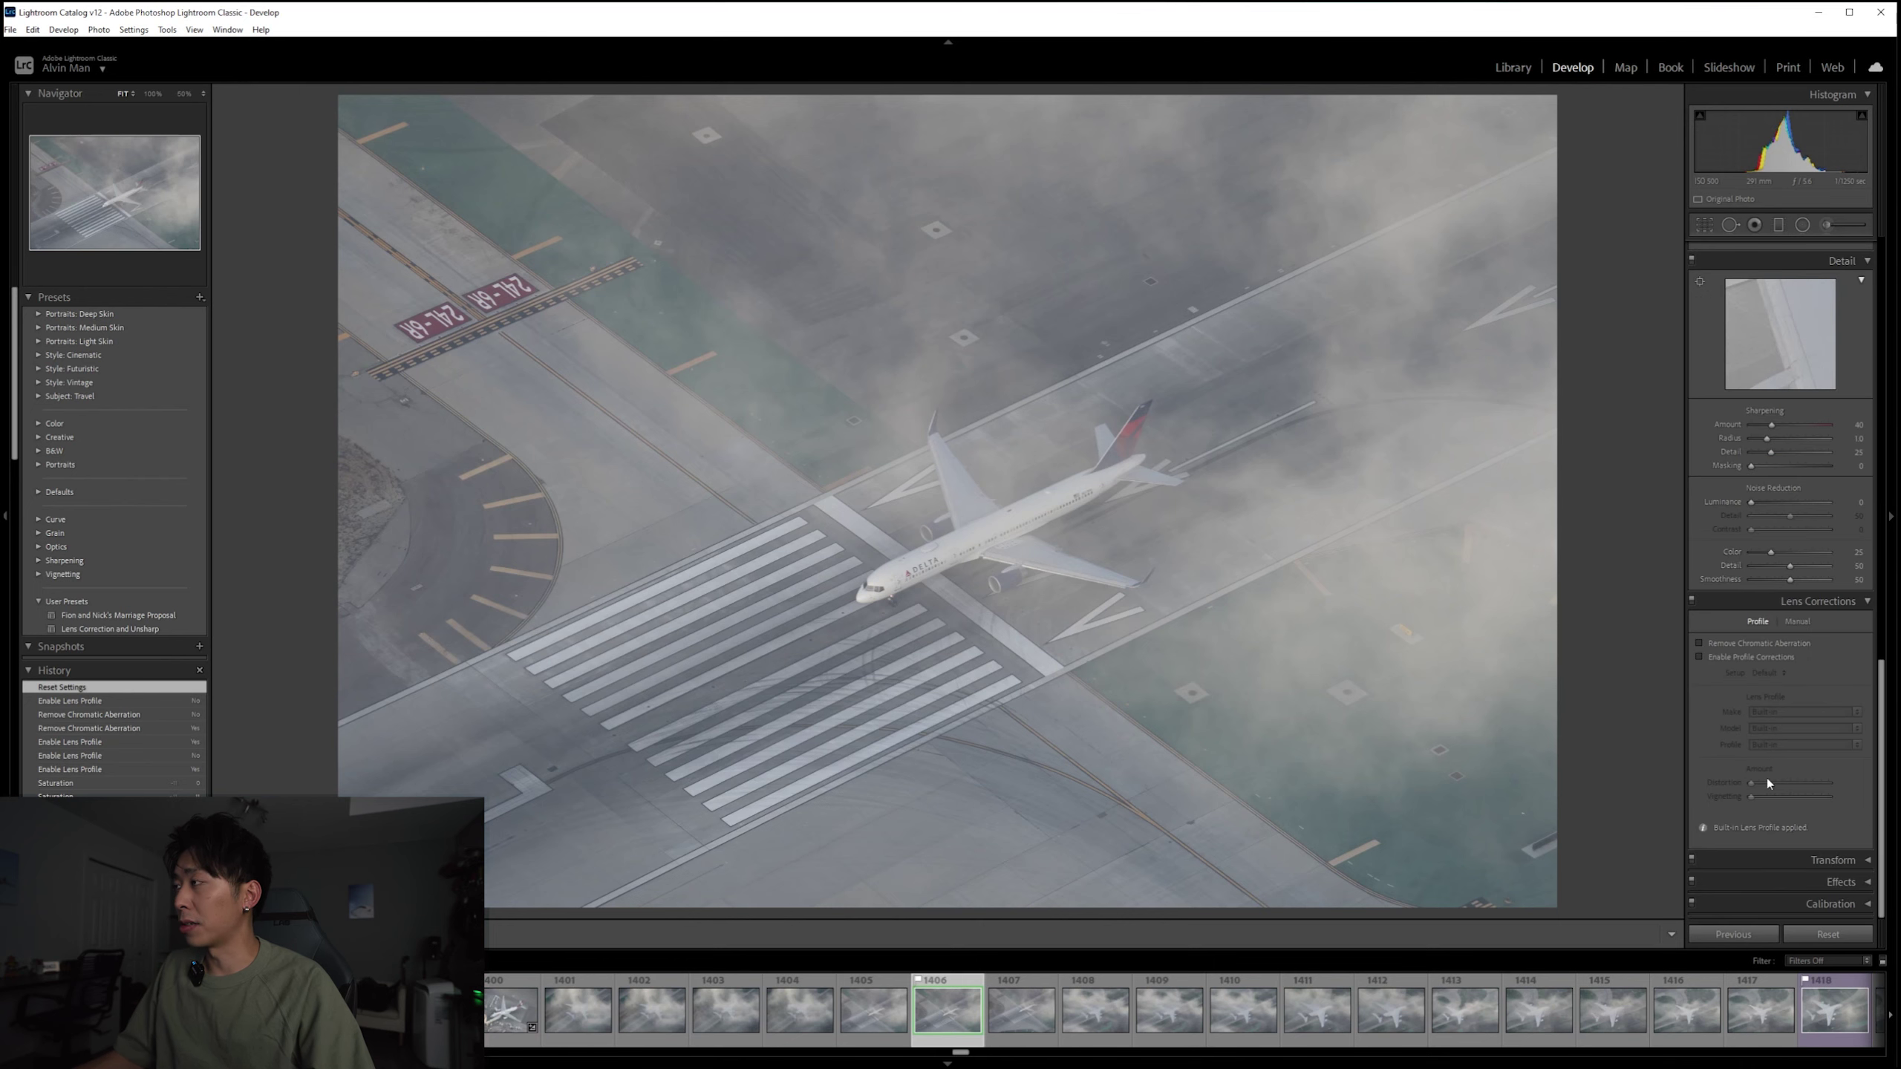
scroll(1769, 783, "up", 10)
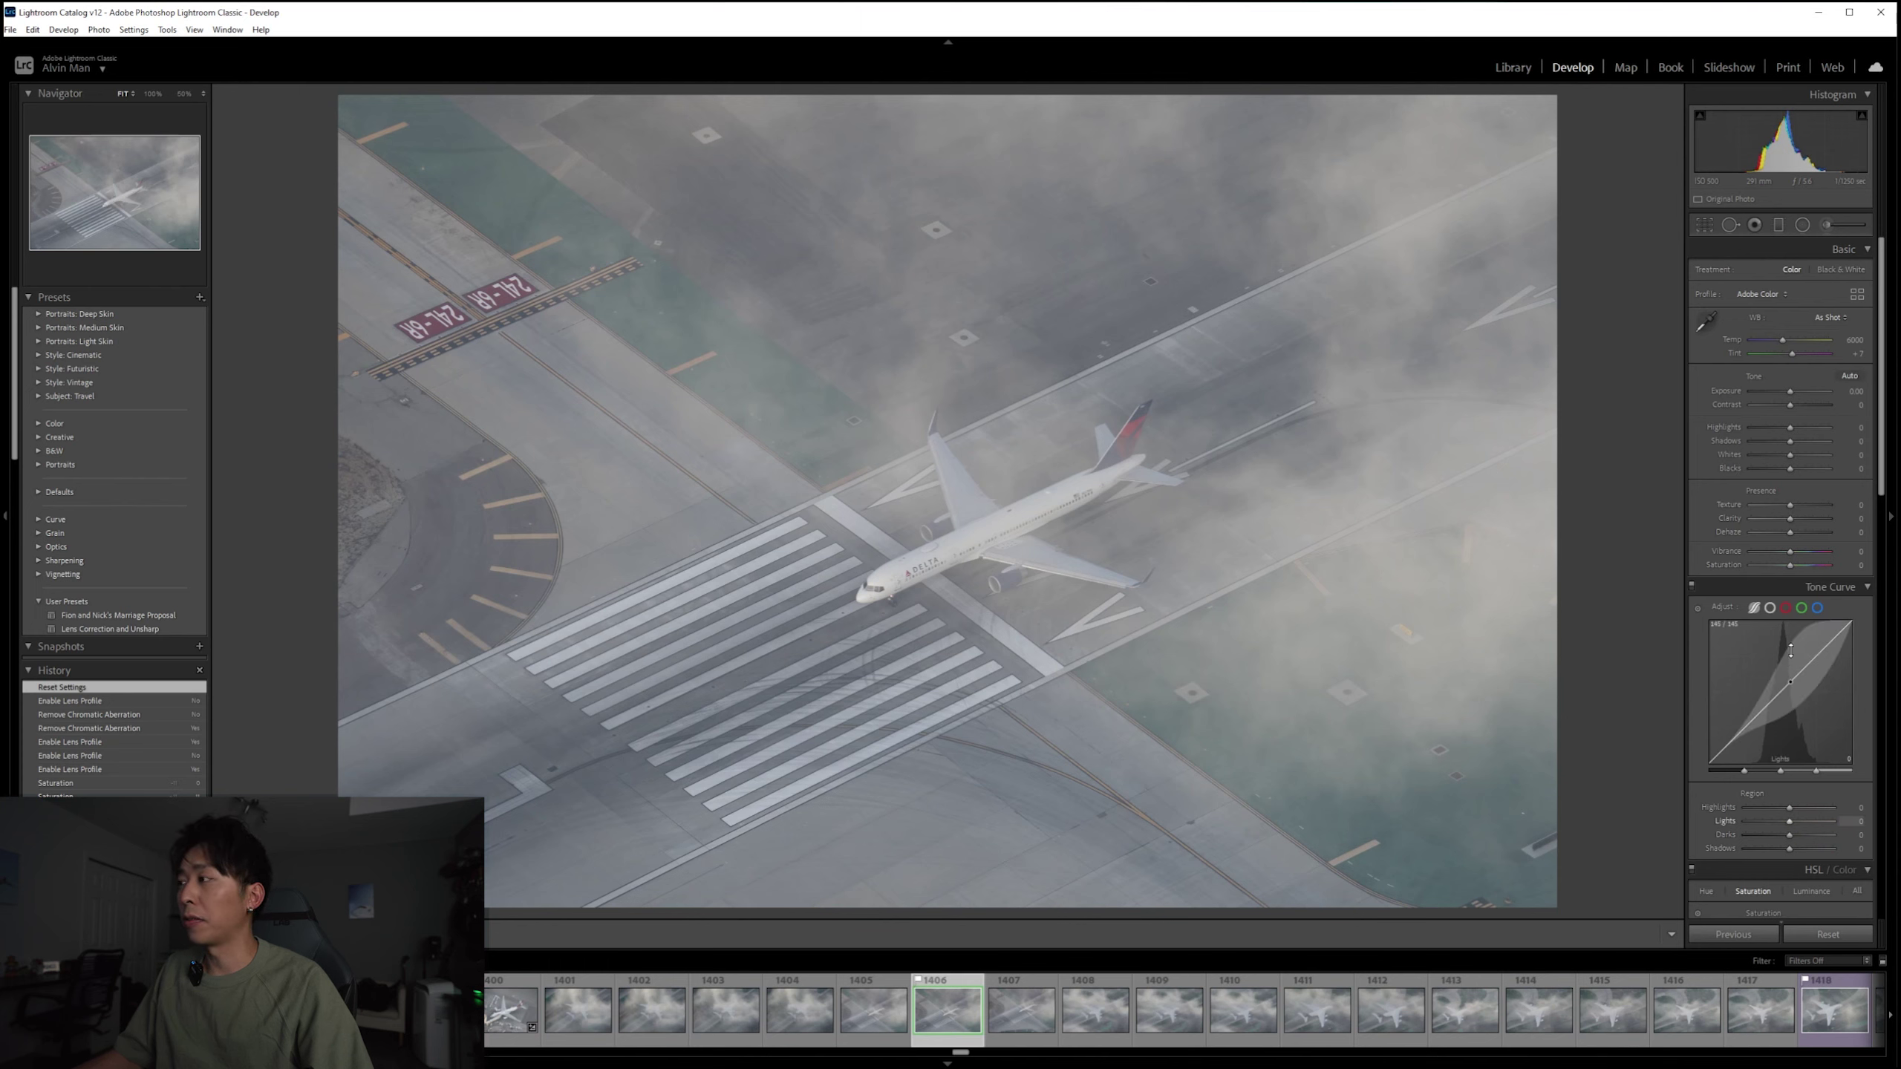
scroll(1791, 650, "down", 5)
scroll(1790, 599, "up", 5)
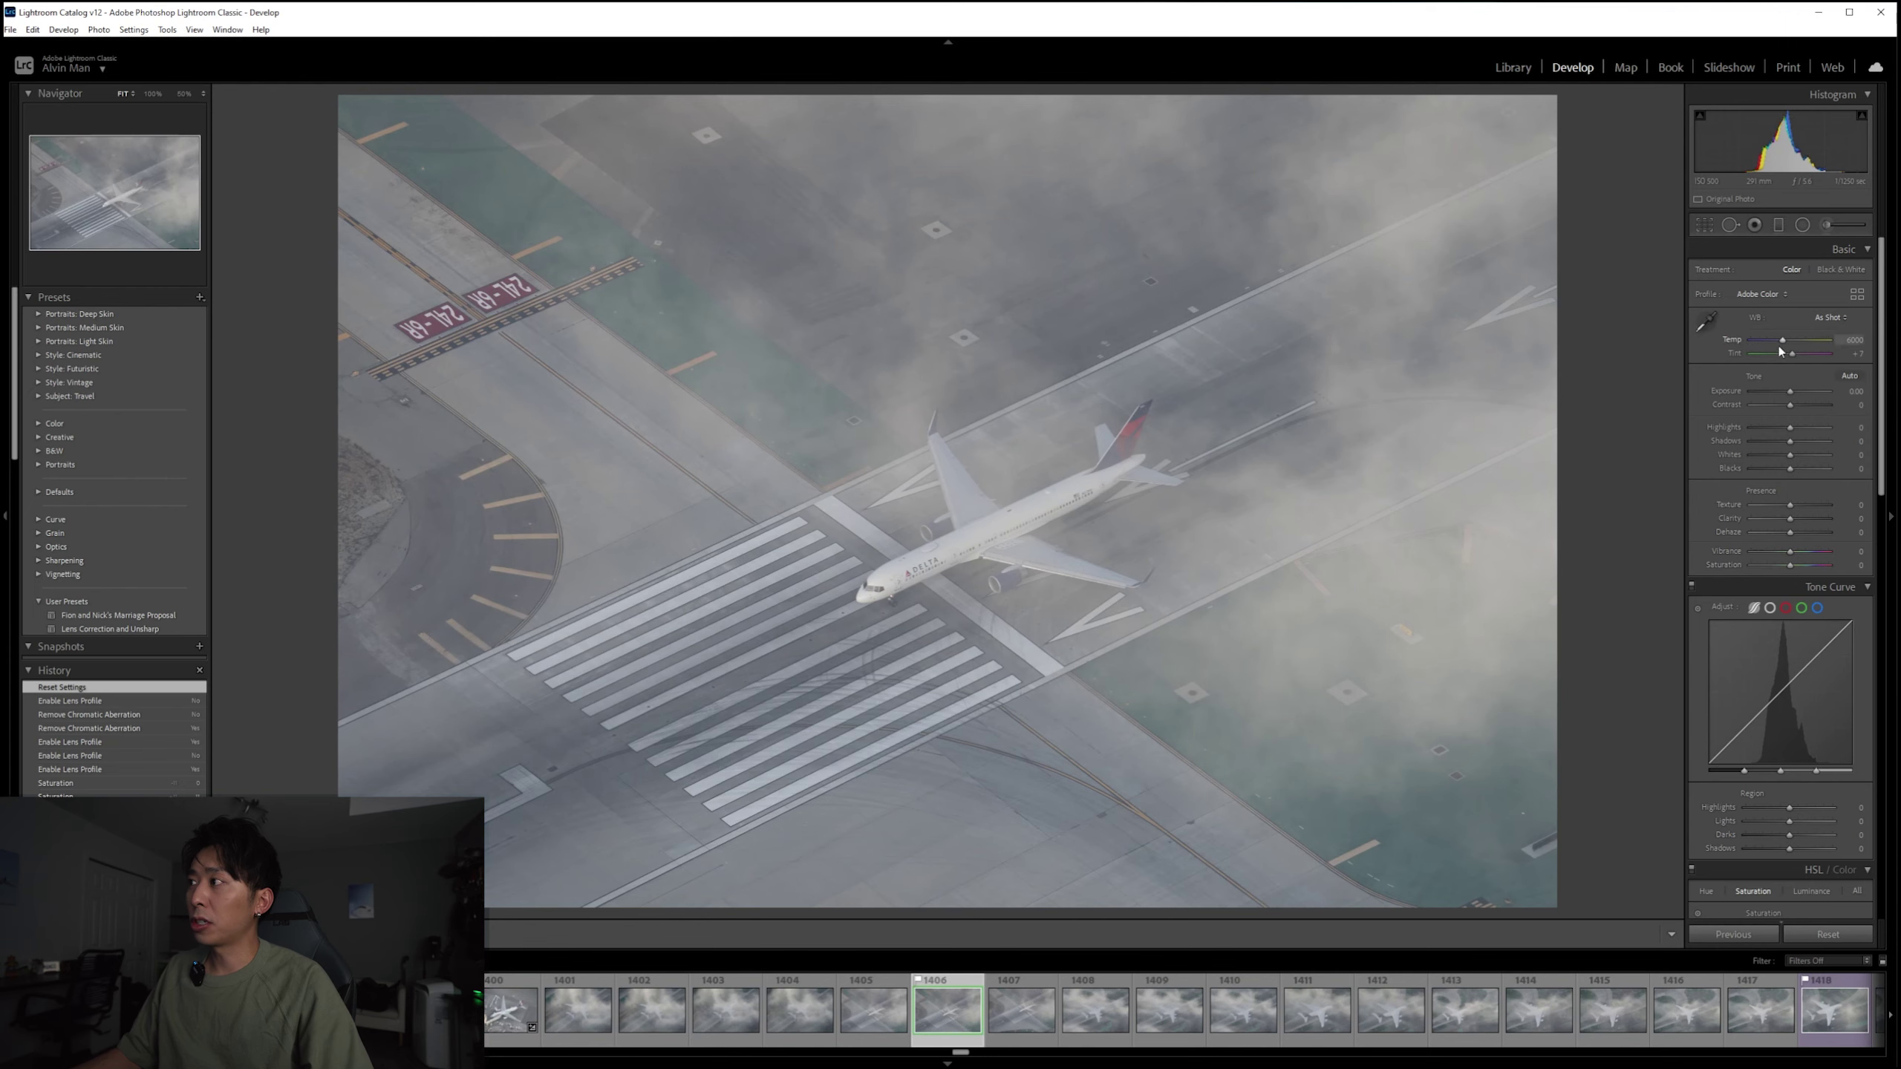
mouse_move(1784, 341)
left_mouse_down()
mouse_move(1769, 343)
mouse_move(1805, 342)
mouse_move(1763, 343)
mouse_move(1815, 345)
left_mouse_up()
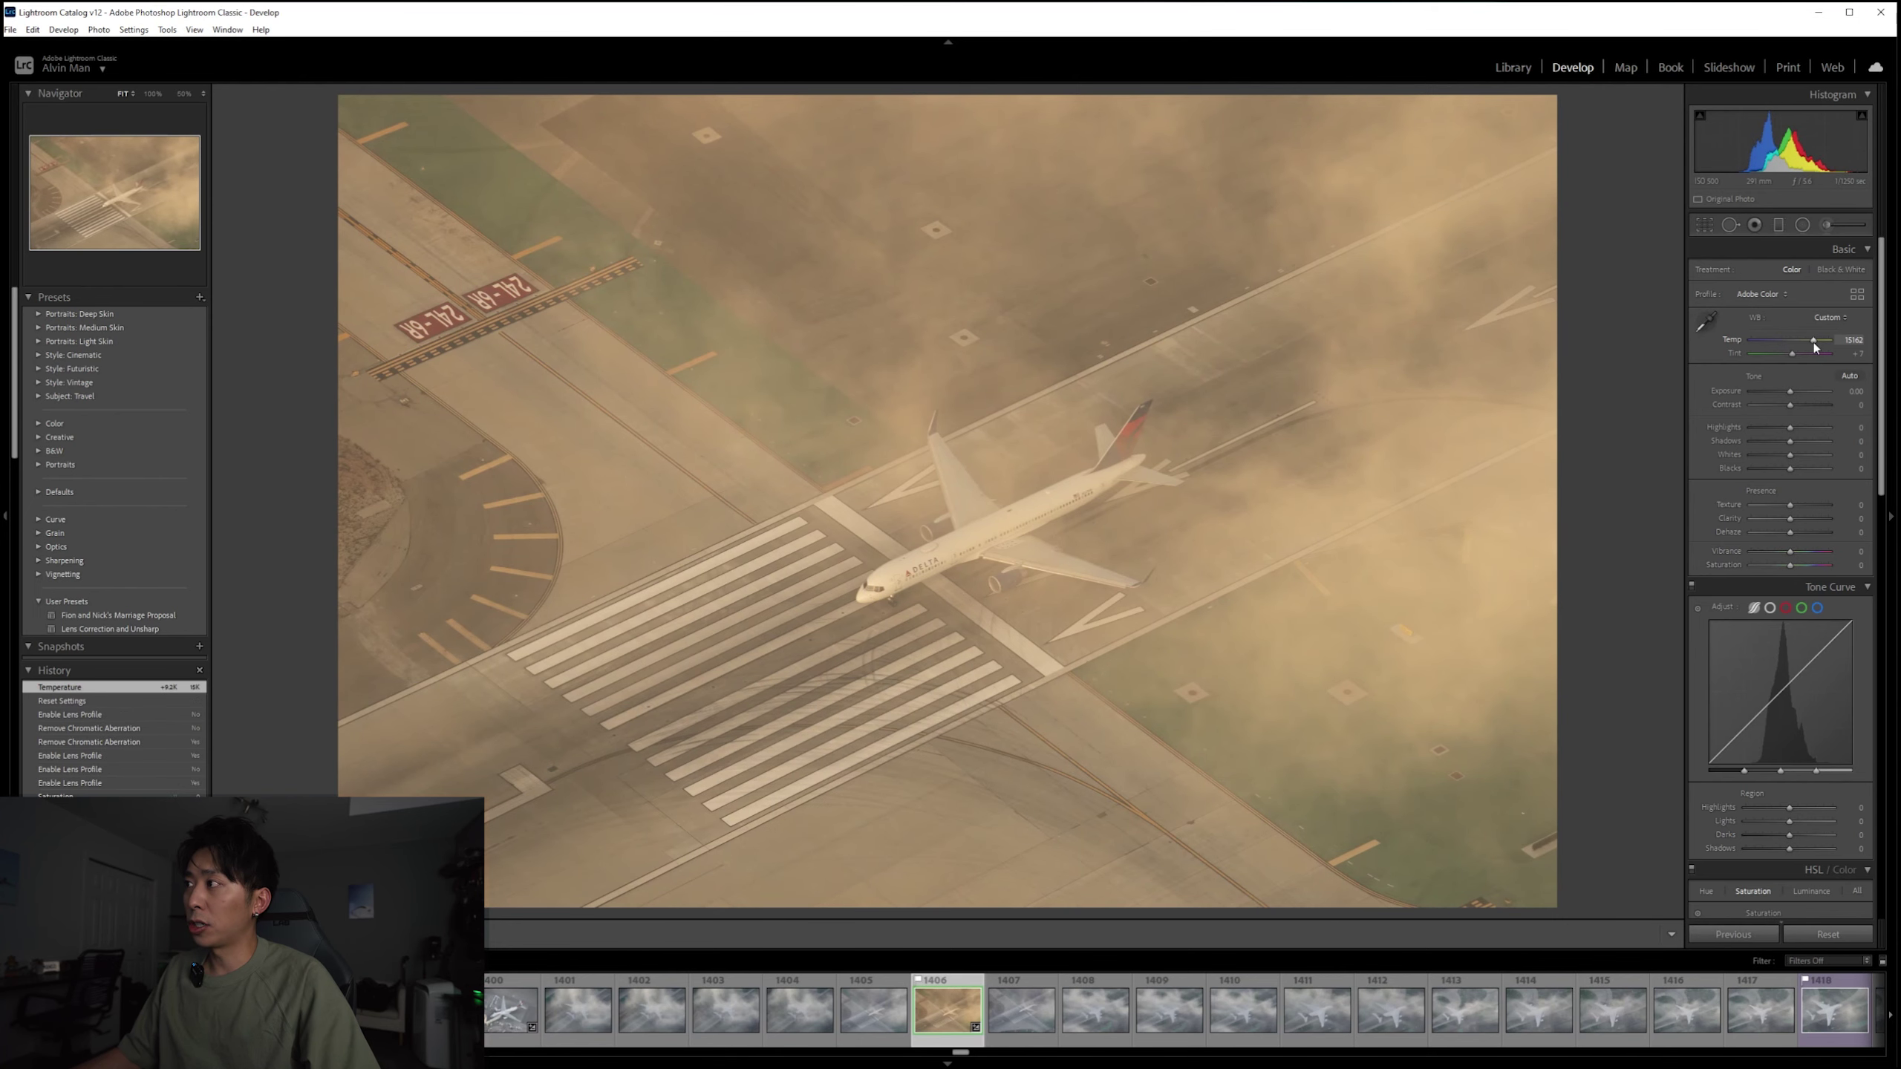
Step: Reset Temperature to 6000, then restore the As Shot white balance preset
double_click(1813, 342)
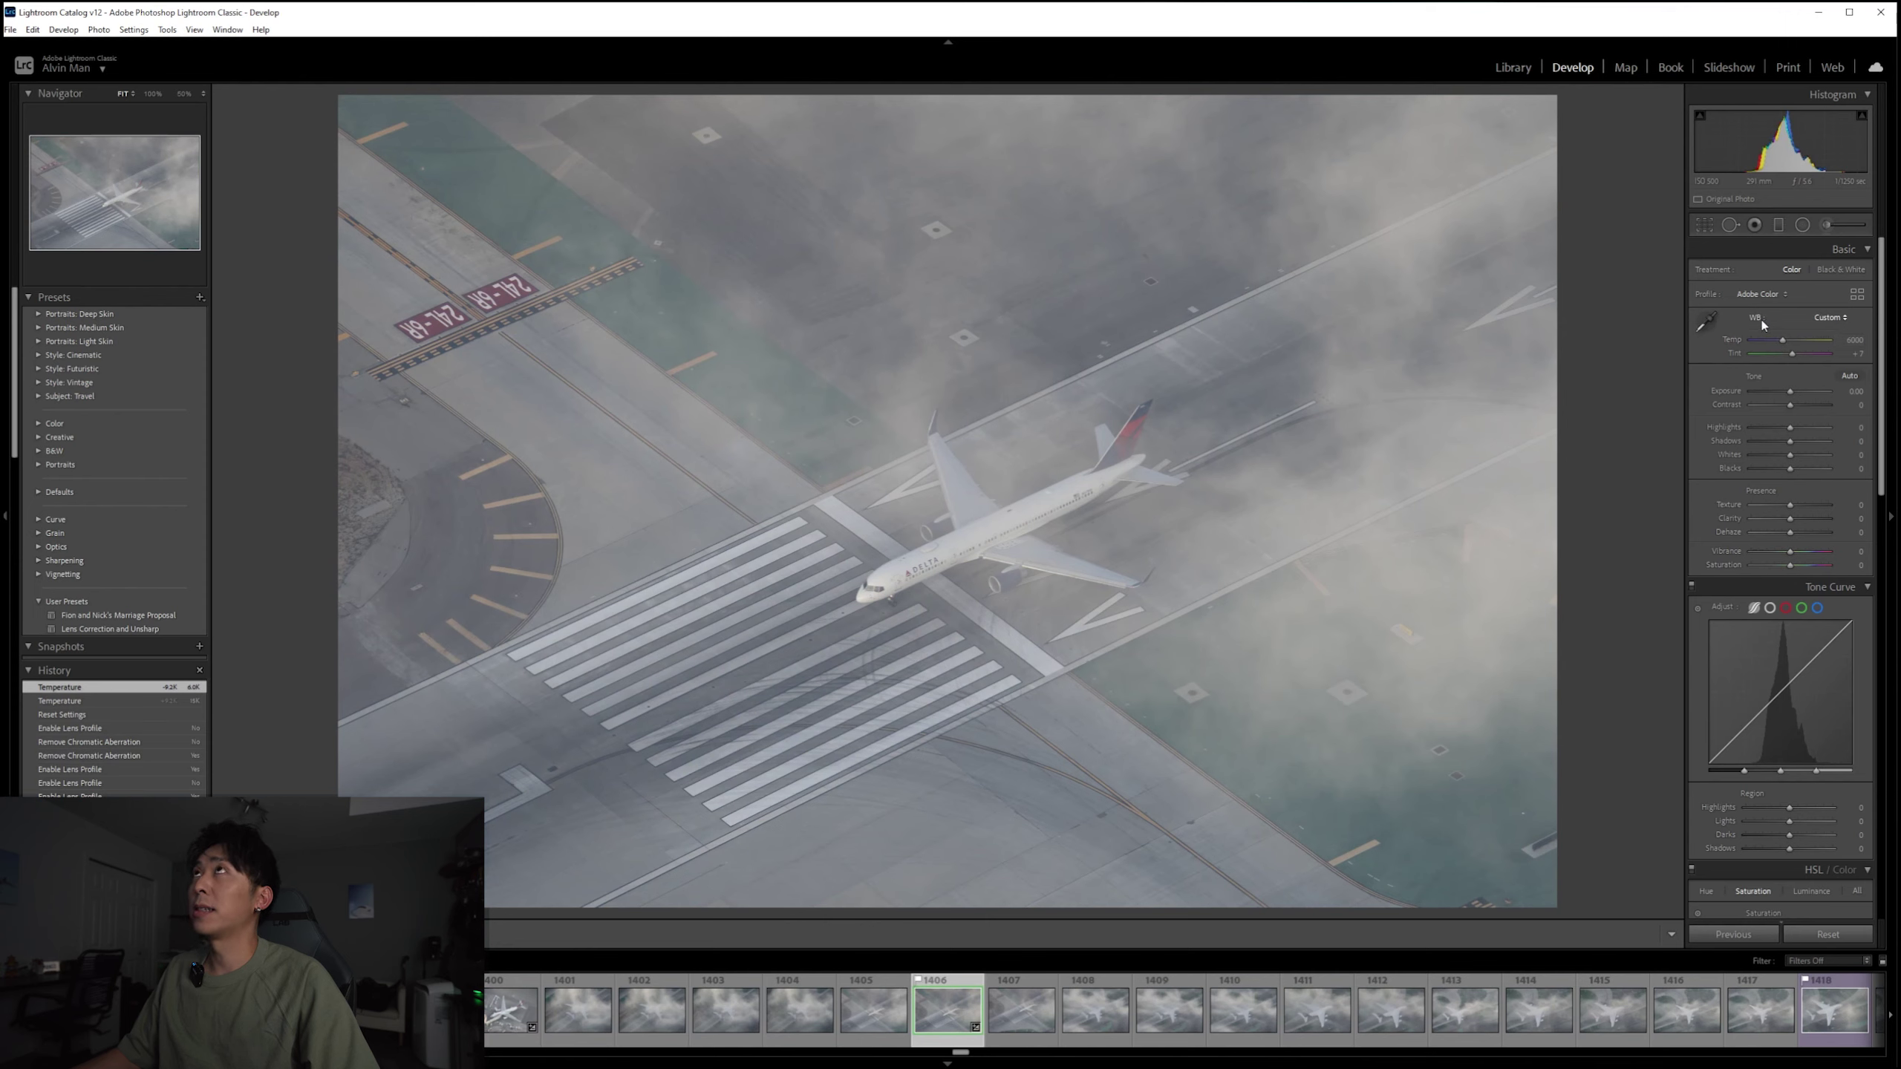
left_click(1821, 318)
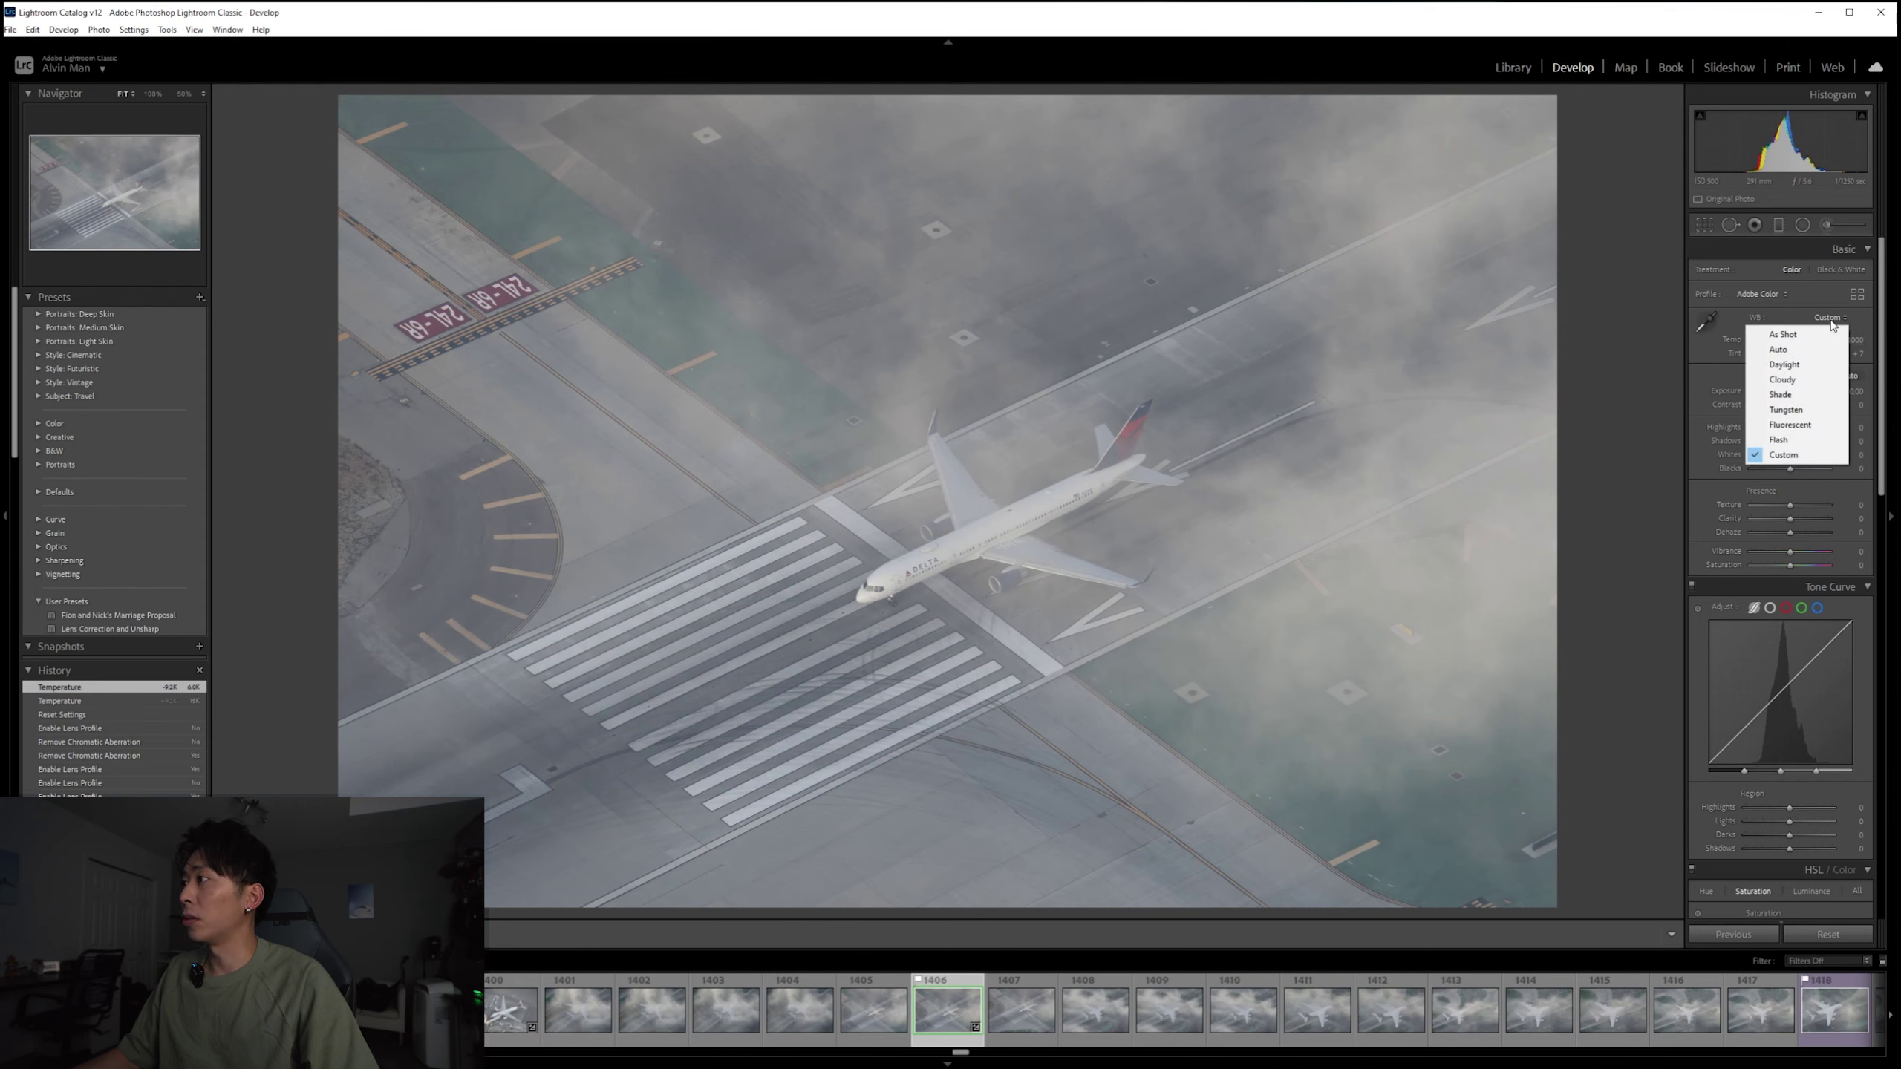
left_click(1780, 337)
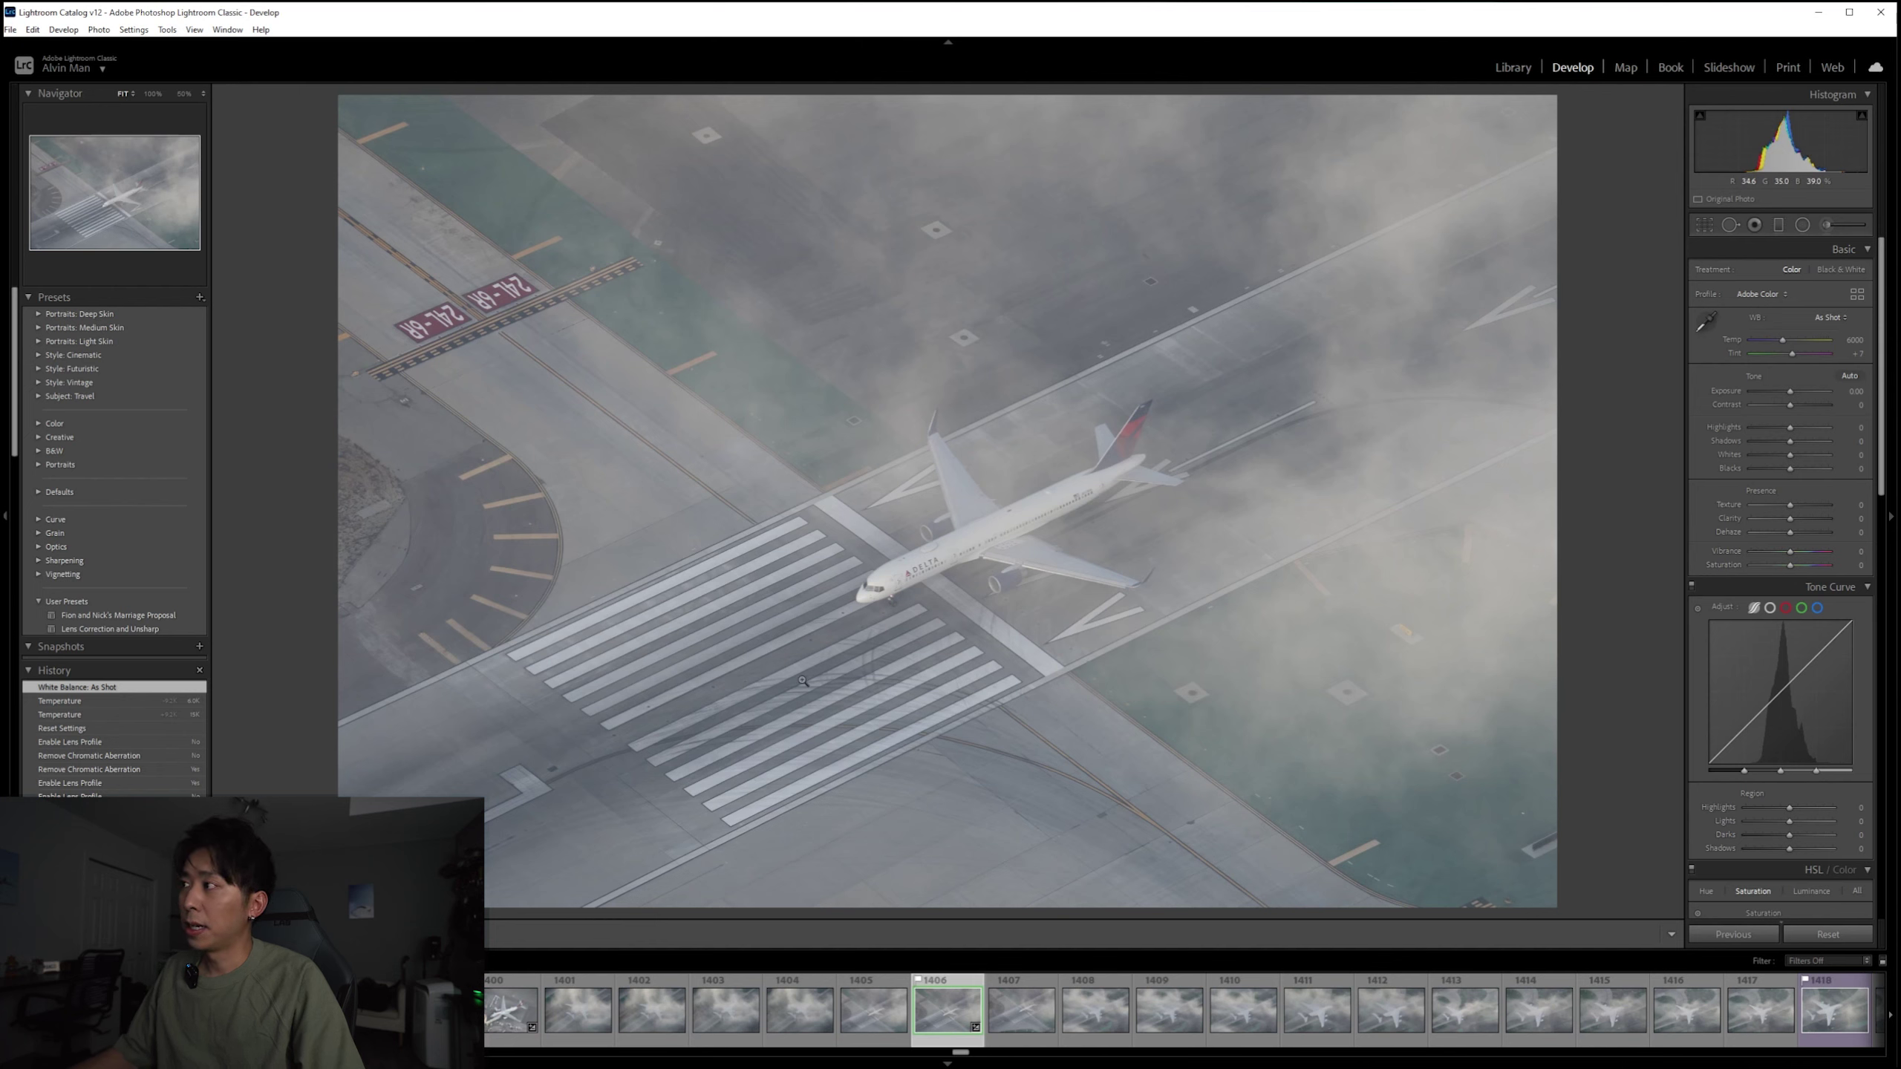
left_click(1830, 318)
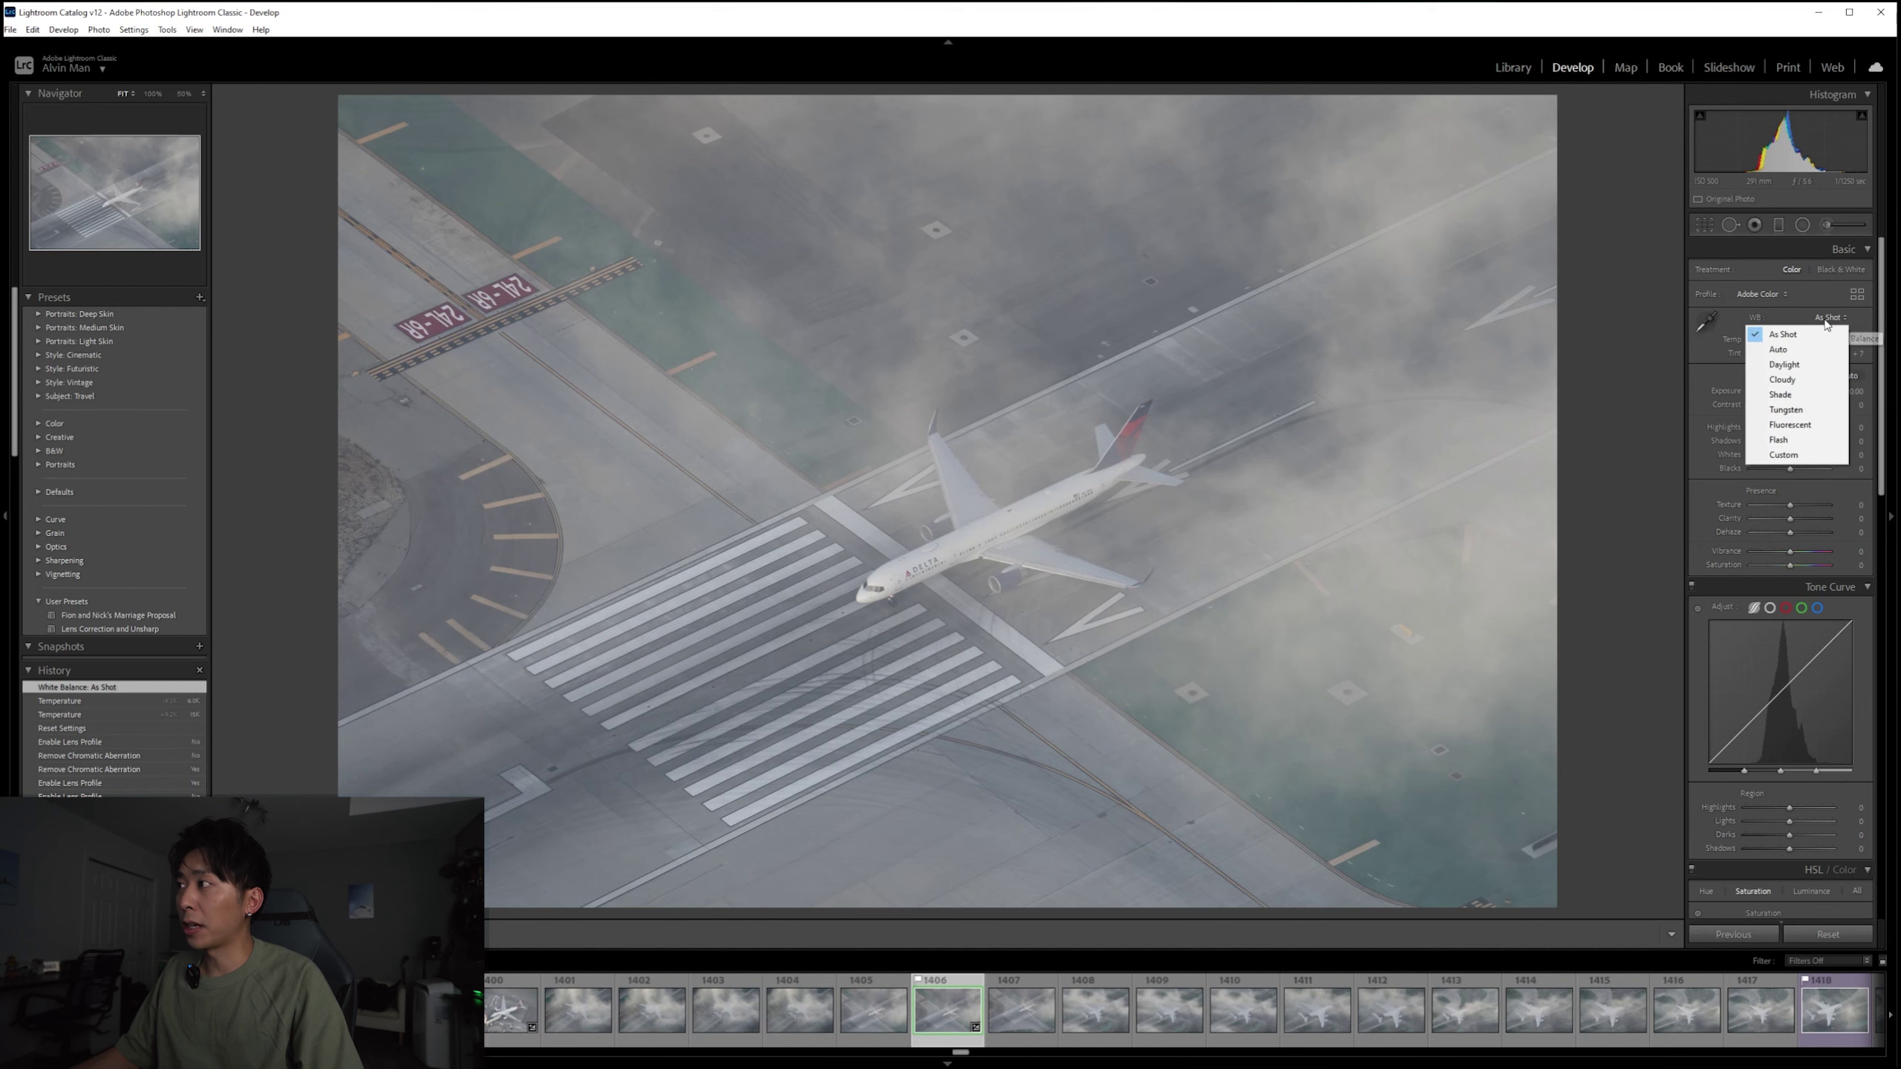
left_click(1774, 334)
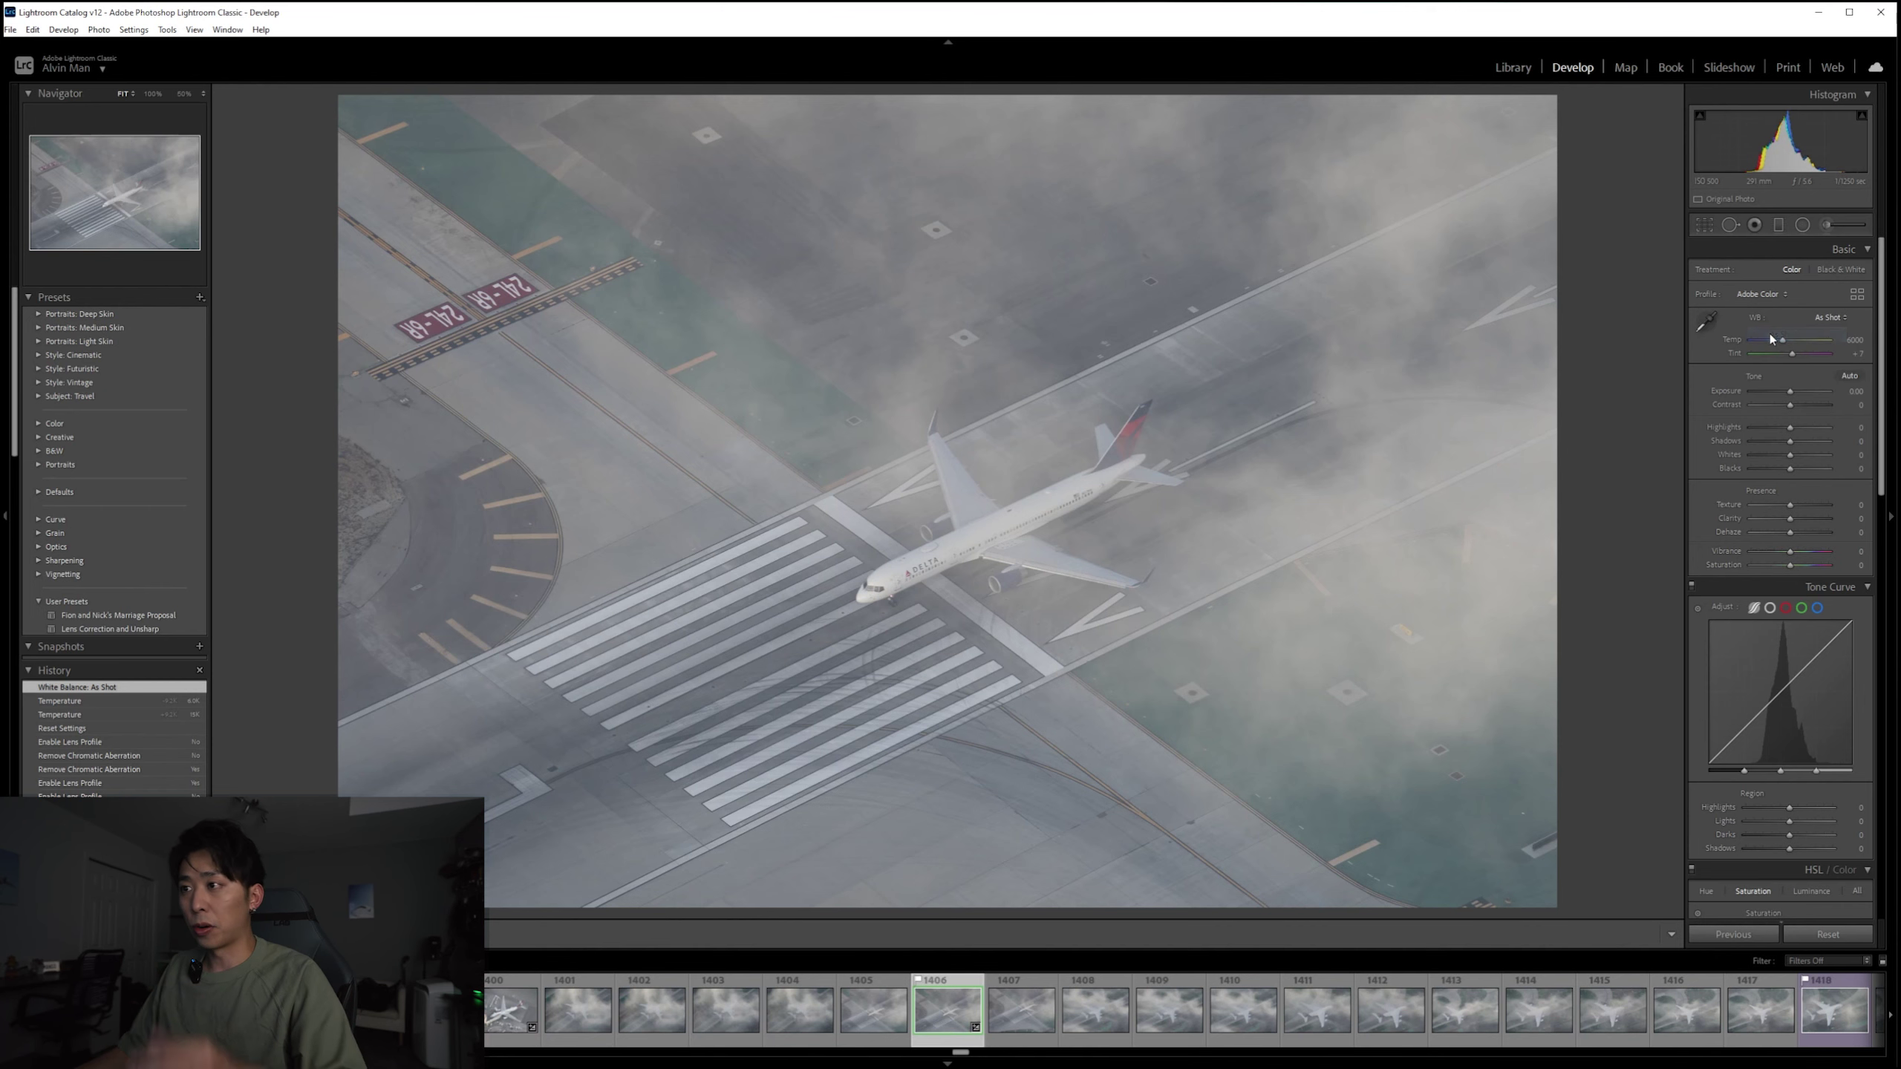
Step: Cool Temperature to 4281, warm it back, then reset it to 6000
left_click_drag(1784, 343, 1770, 343)
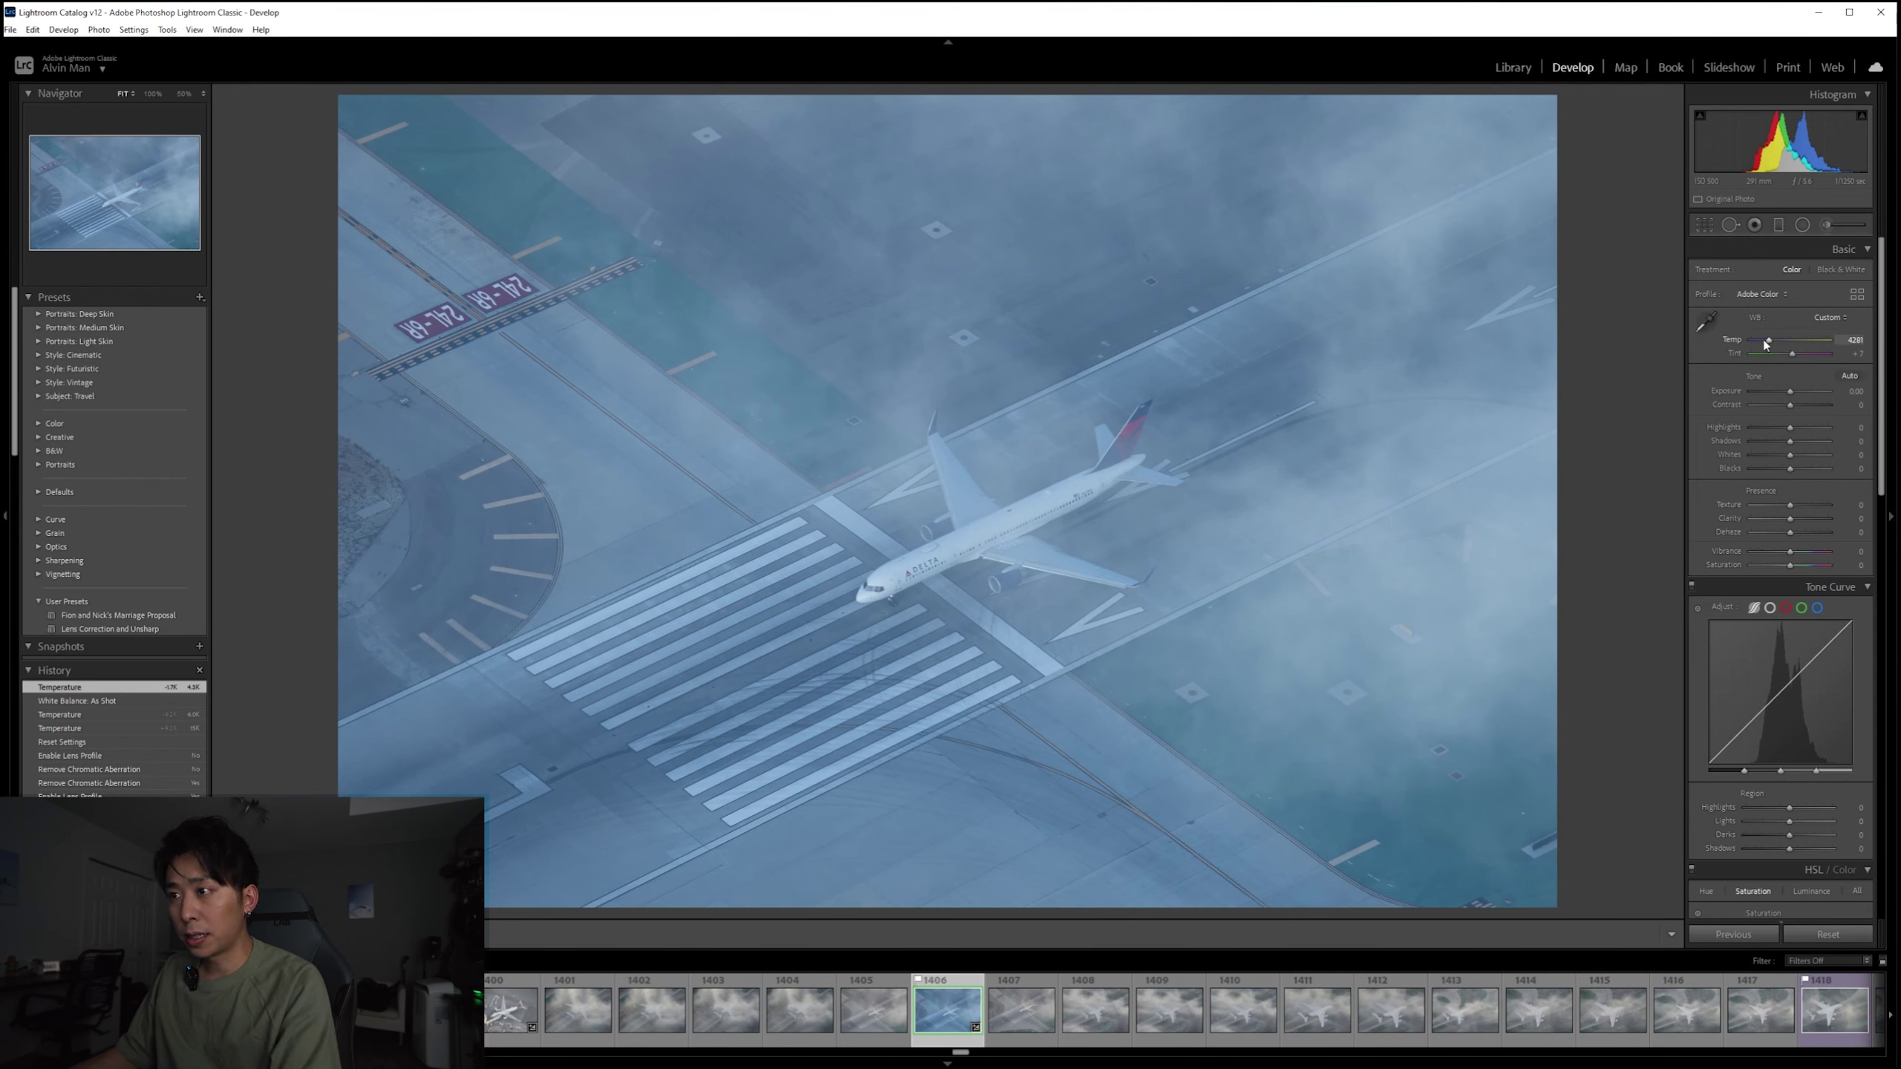
left_click_drag(1769, 343, 1780, 341)
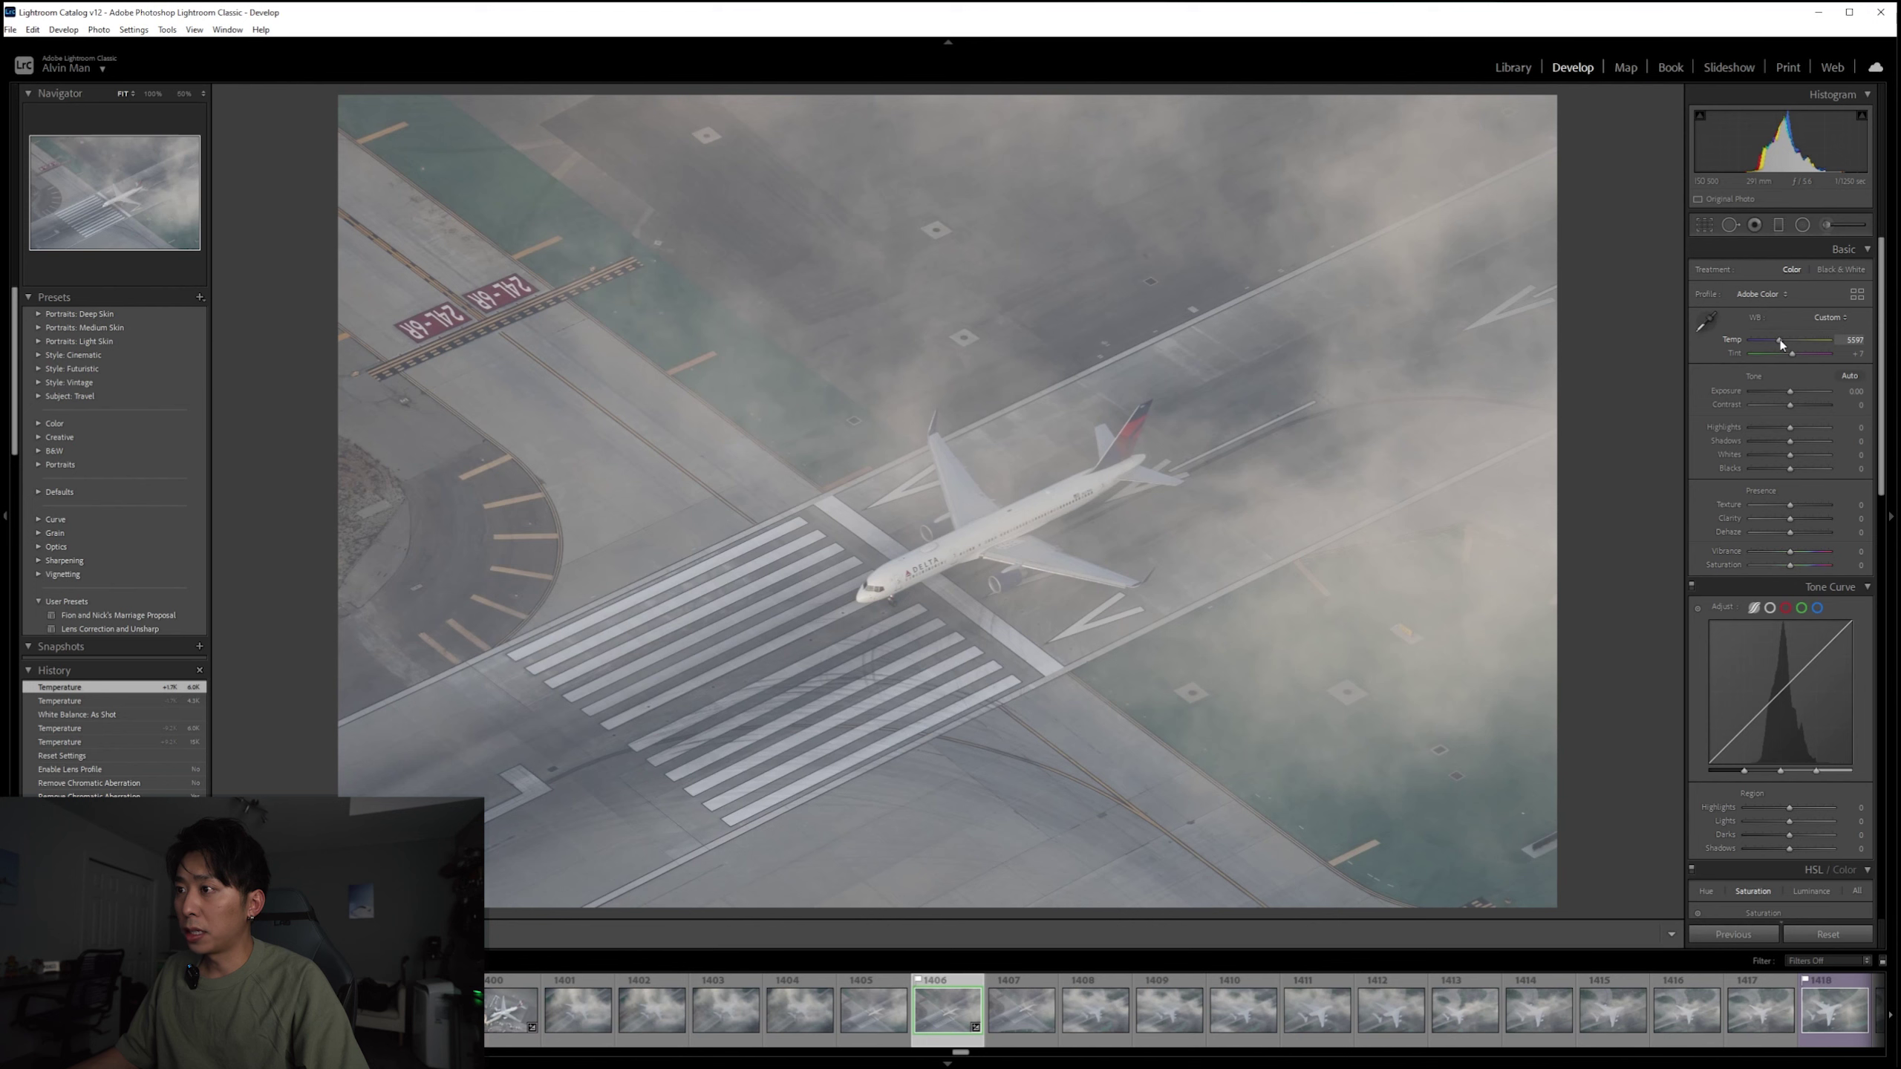
double_click(1780, 341)
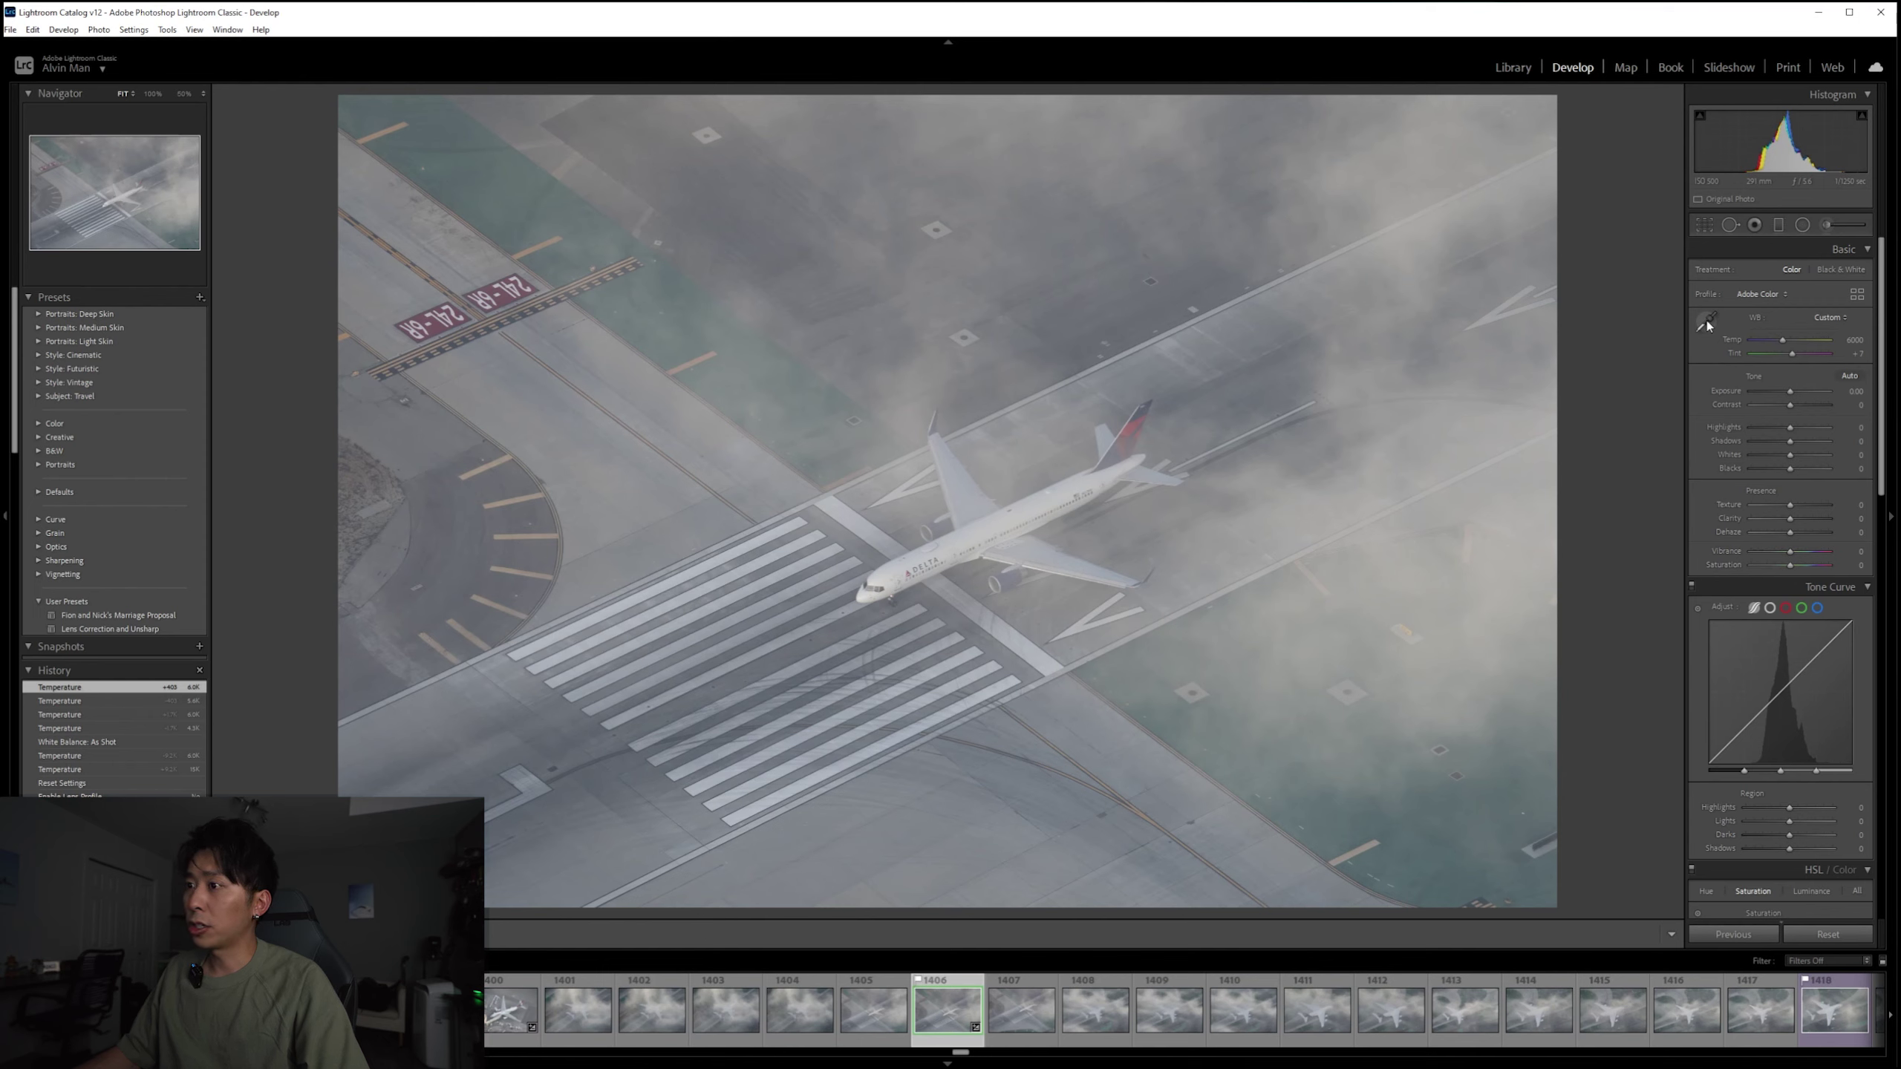
left_click(1707, 323)
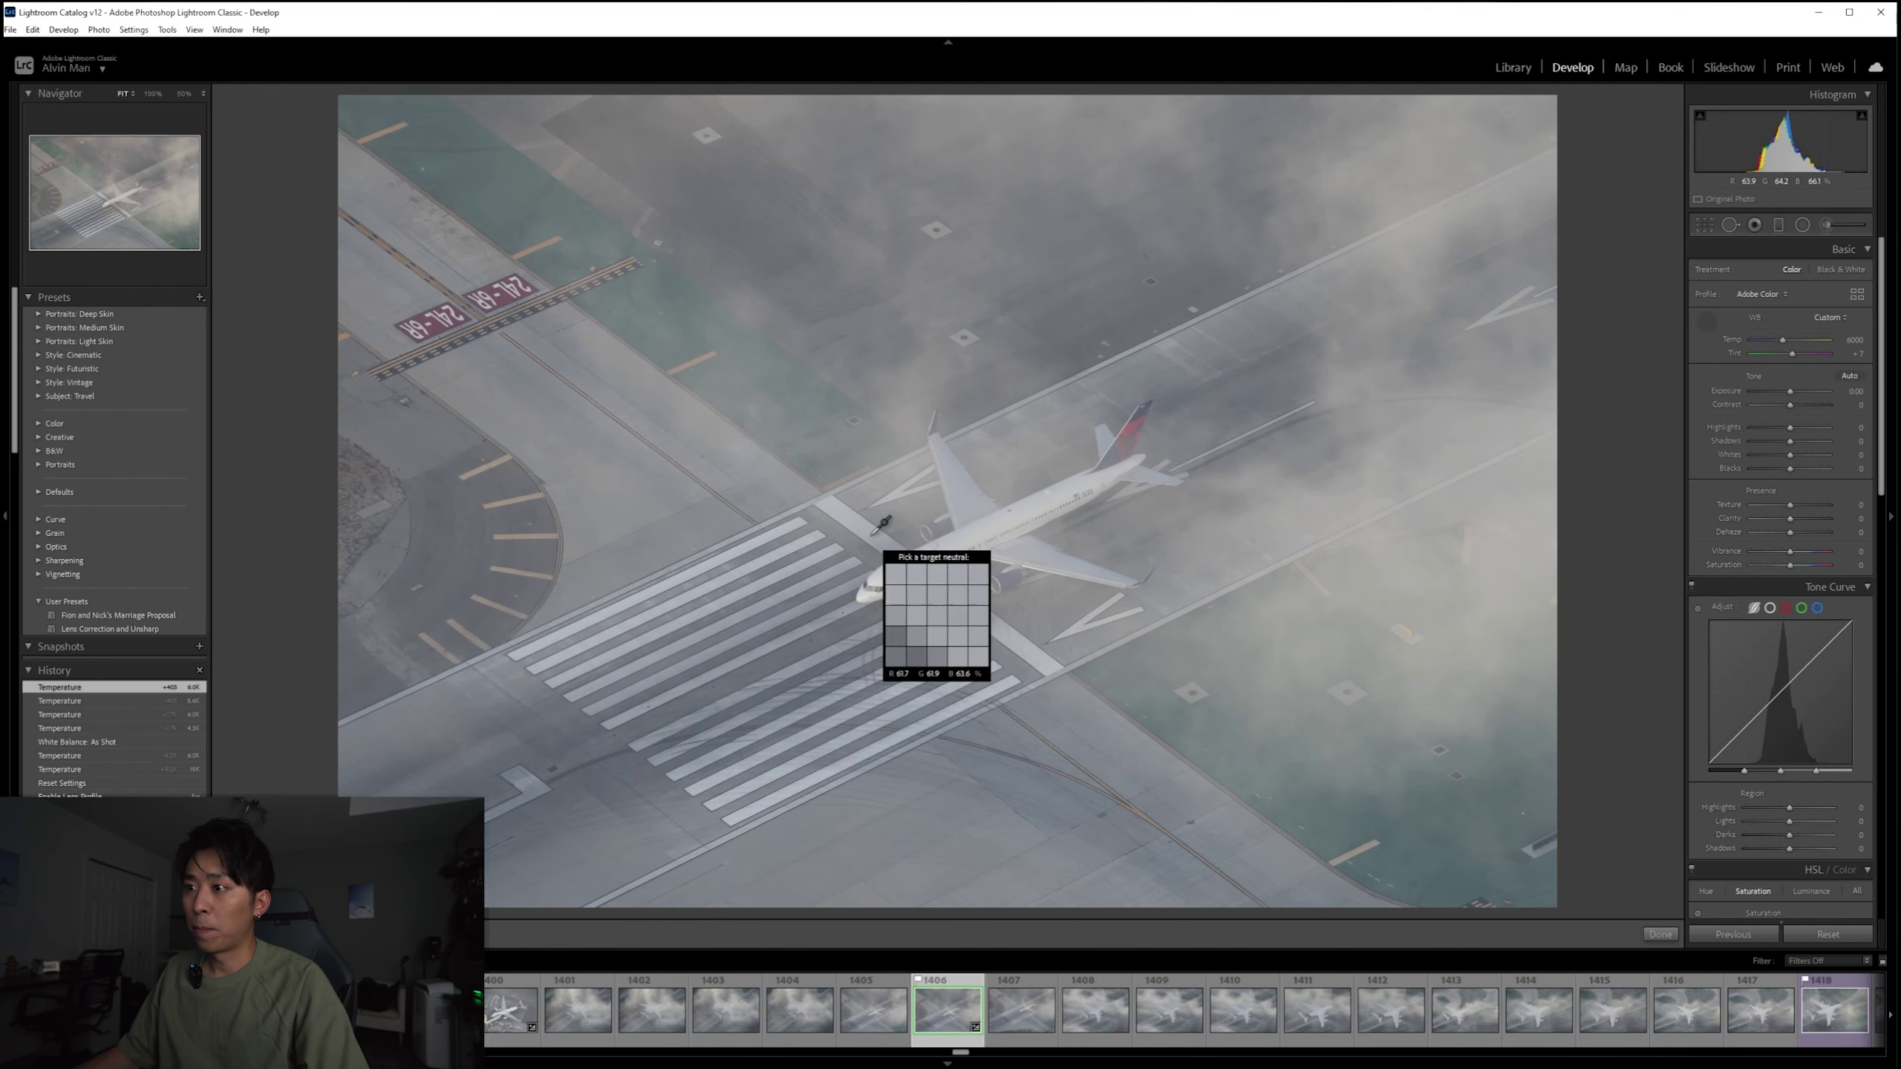
Step: Sample white balance from a grey runway spot and the plane's nose, then revert to As Shot
left_click(779, 620)
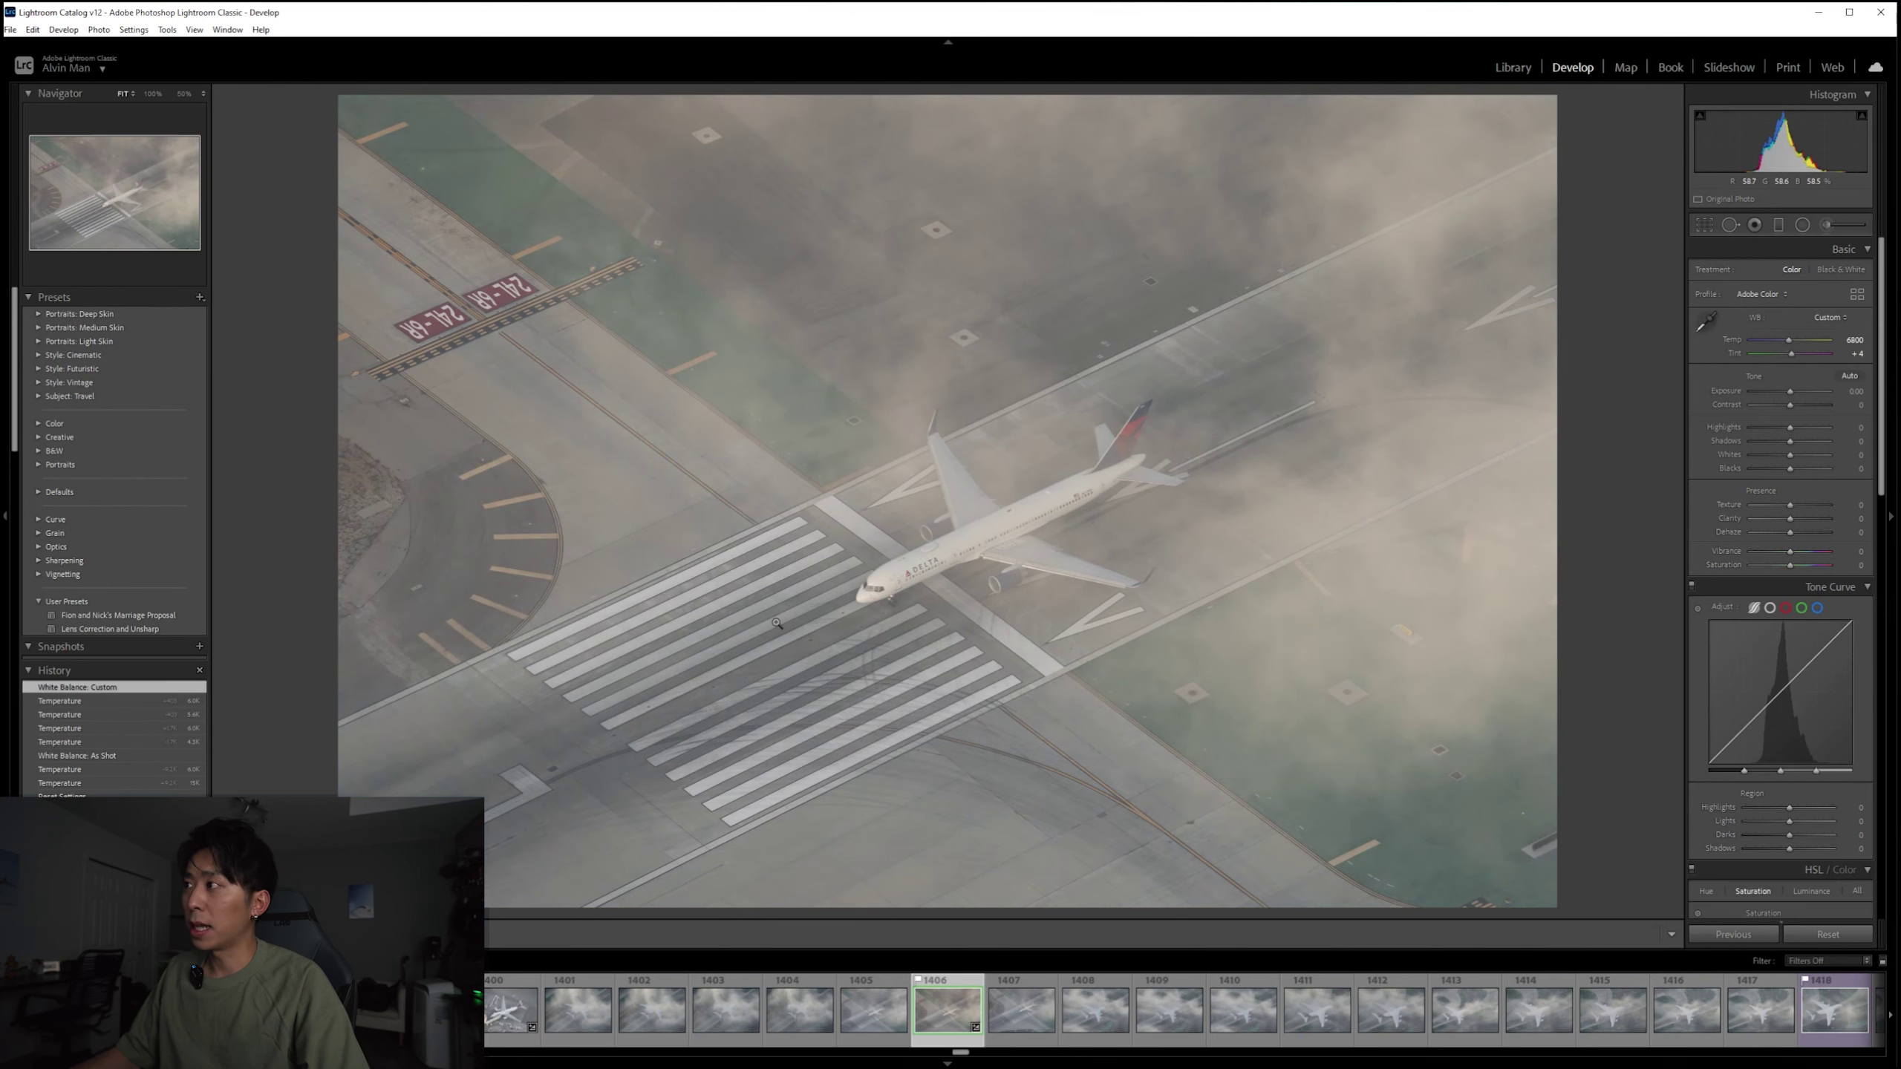
left_click(1708, 323)
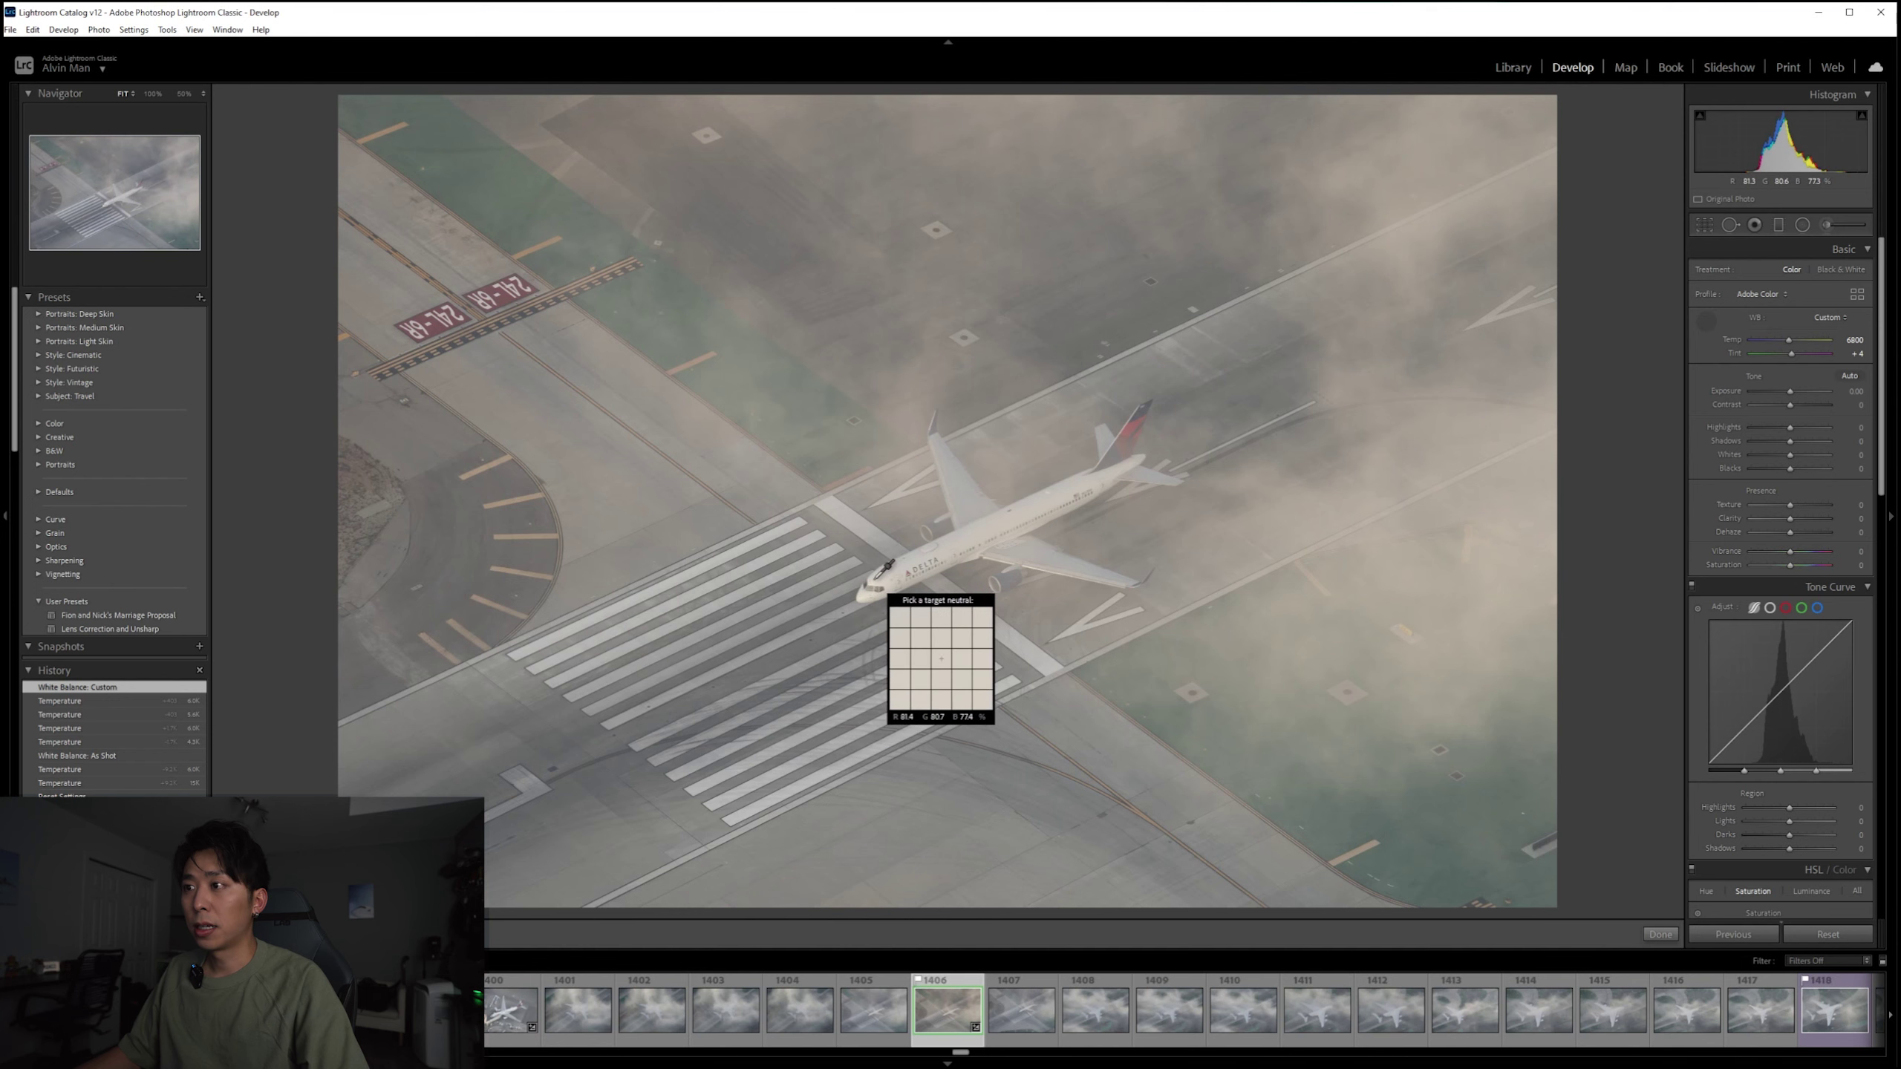
left_click(881, 576)
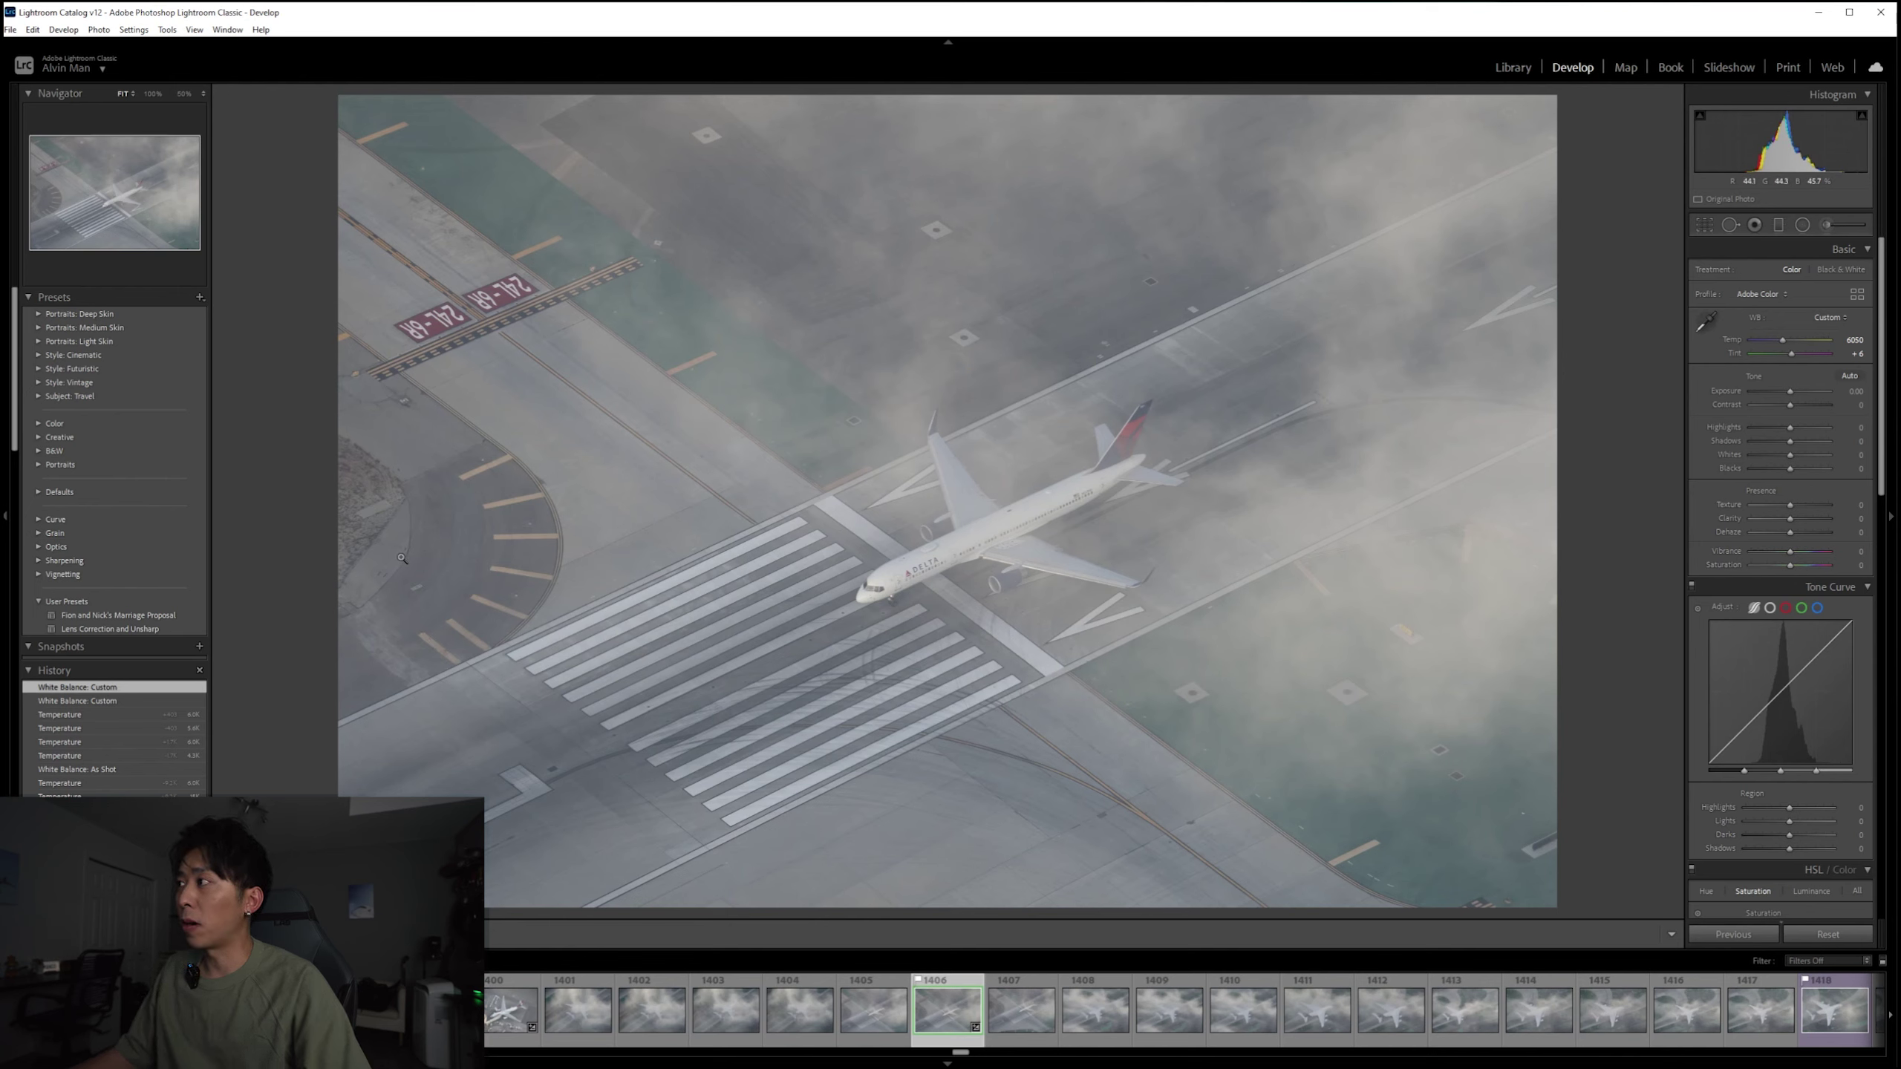
left_click(1826, 318)
left_click(1794, 337)
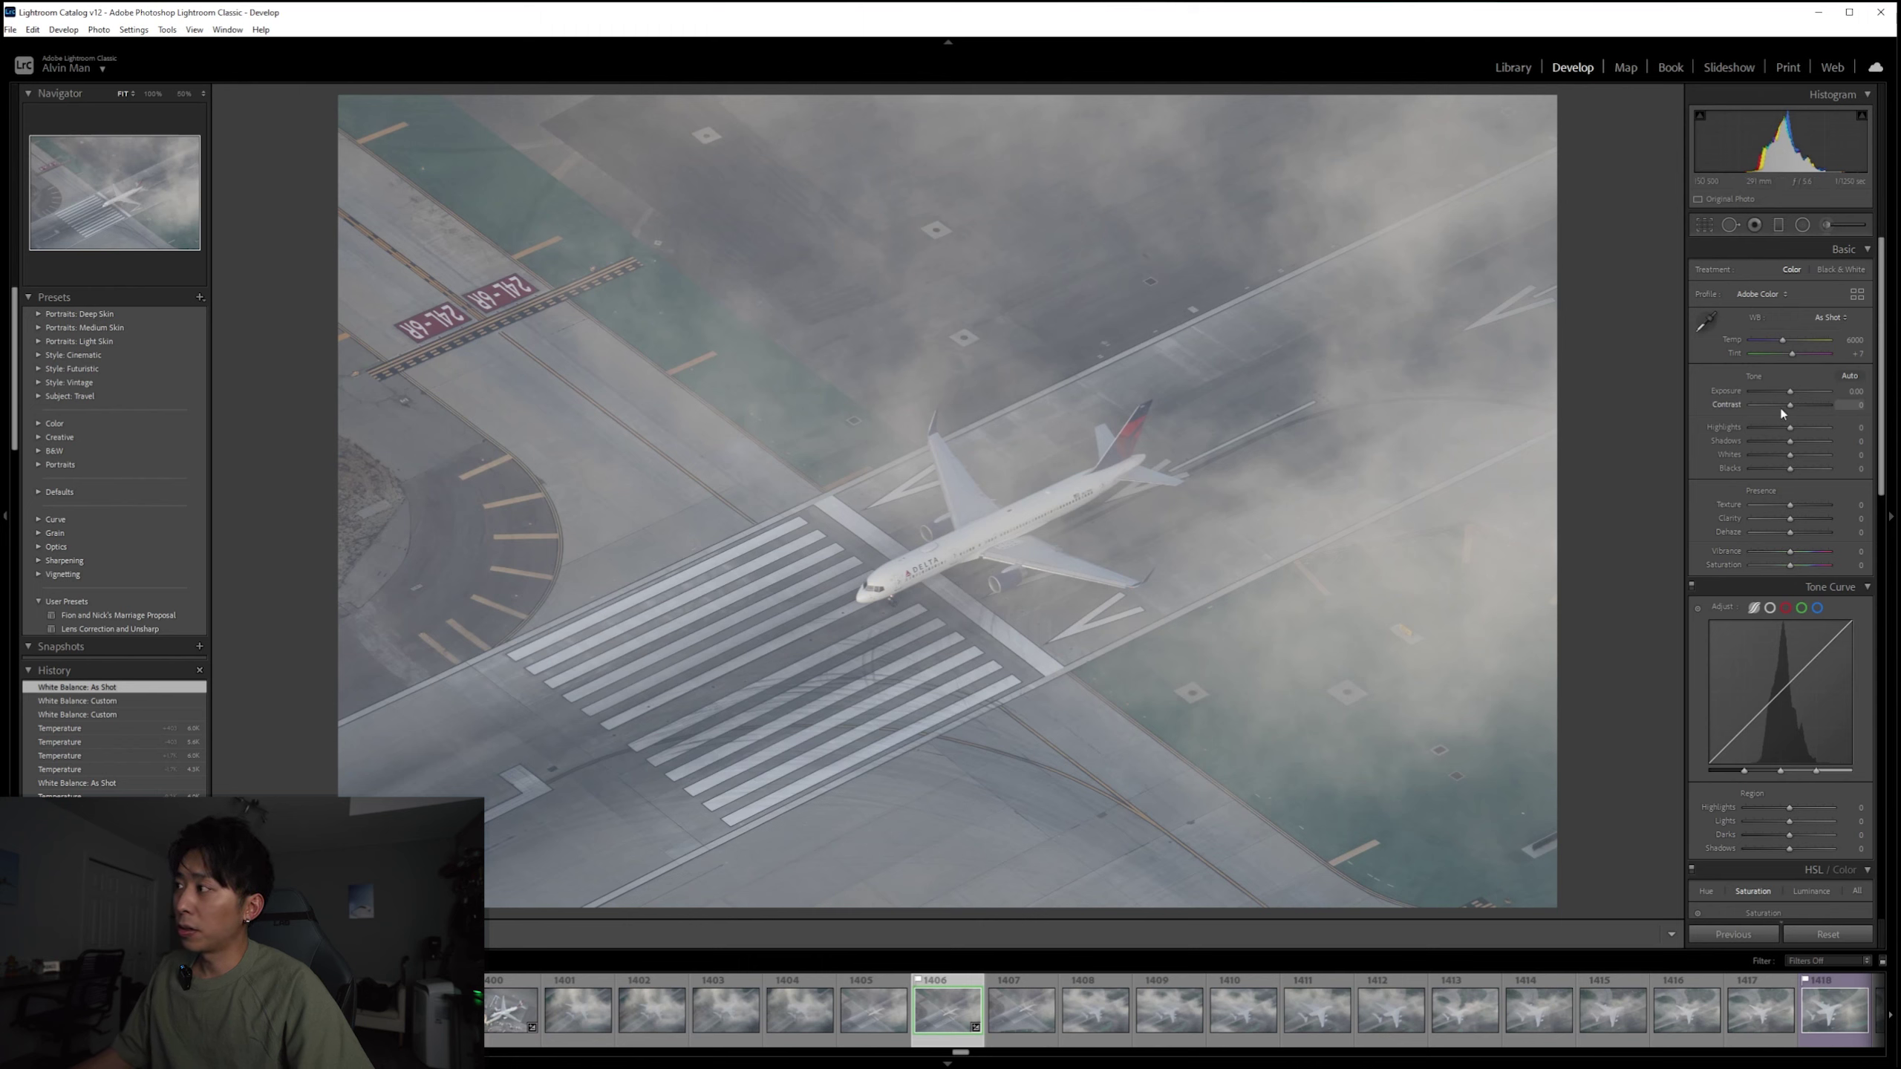
Step: Compare higher and flatter Contrast settings, finishing Contrast at +79
left_click_drag(1791, 406, 1838, 414)
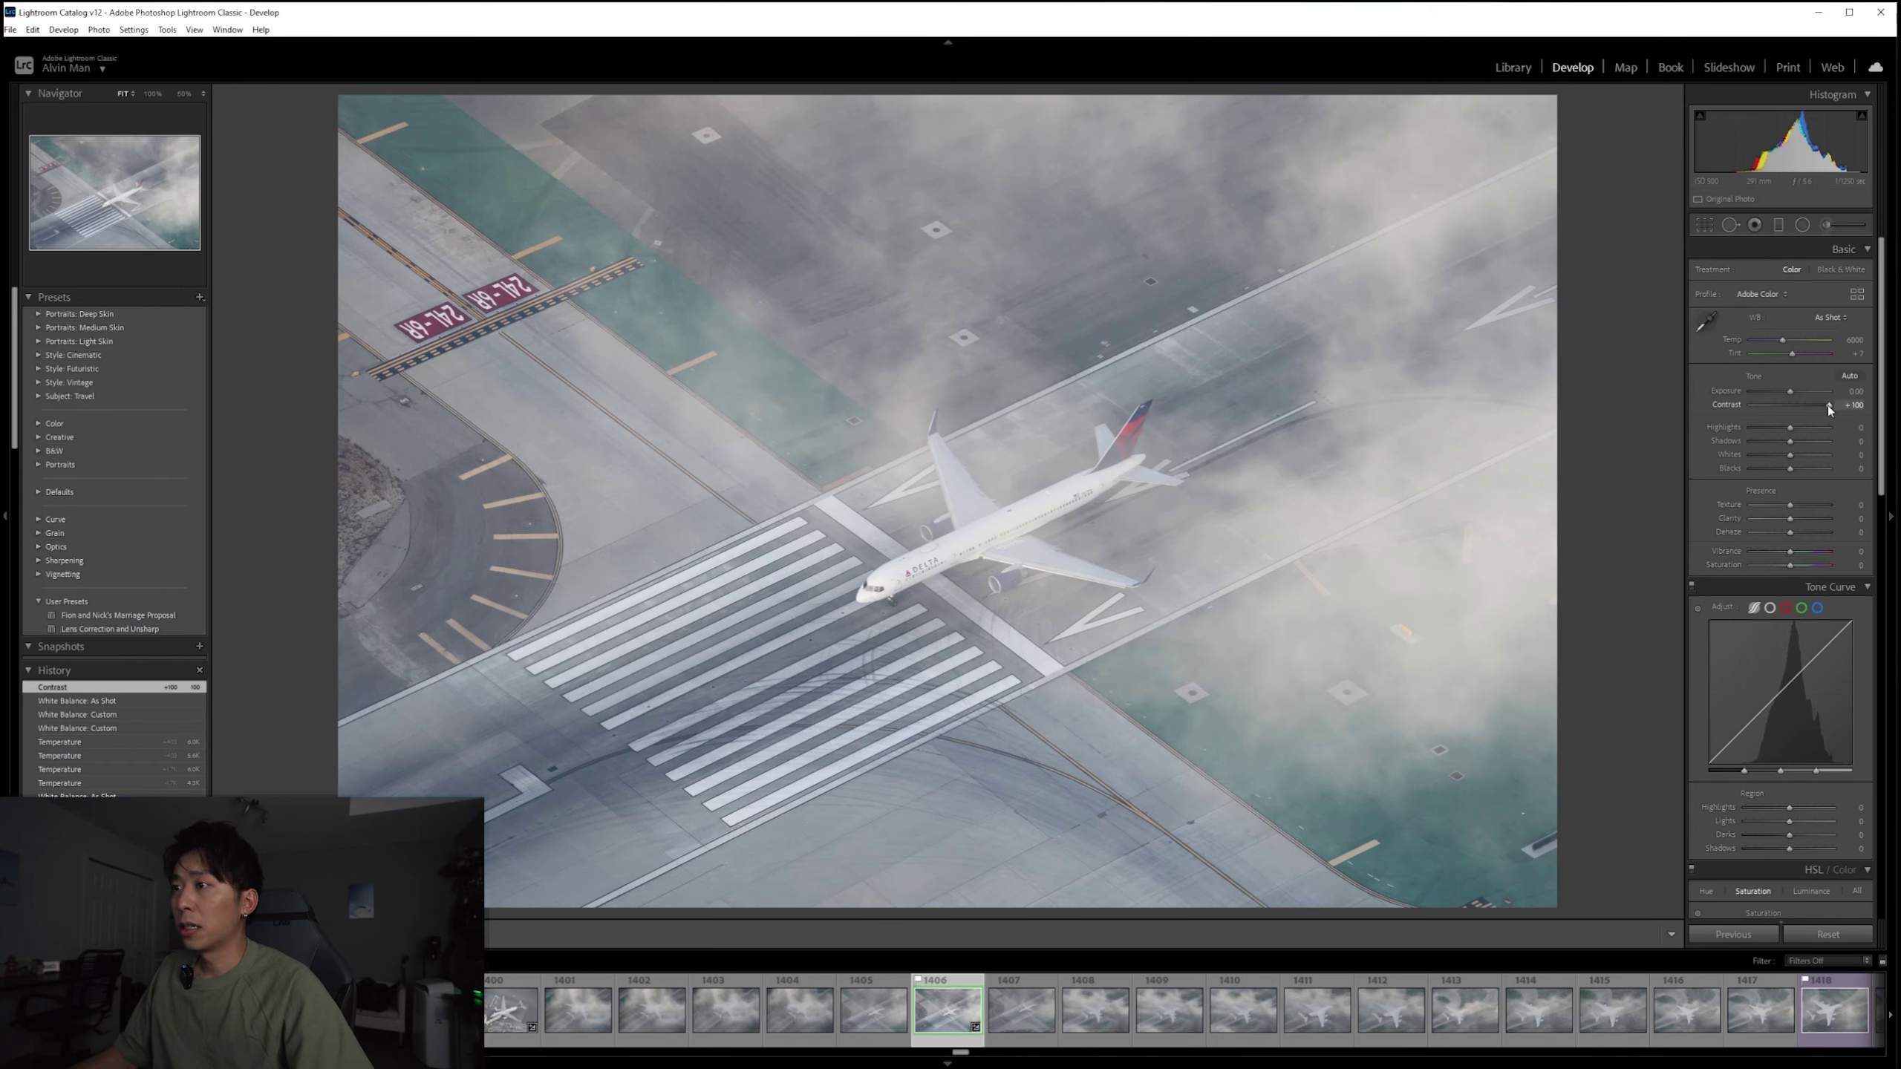
mouse_move(1826, 404)
left_mouse_down()
mouse_move(1727, 403)
mouse_move(1792, 408)
left_mouse_up()
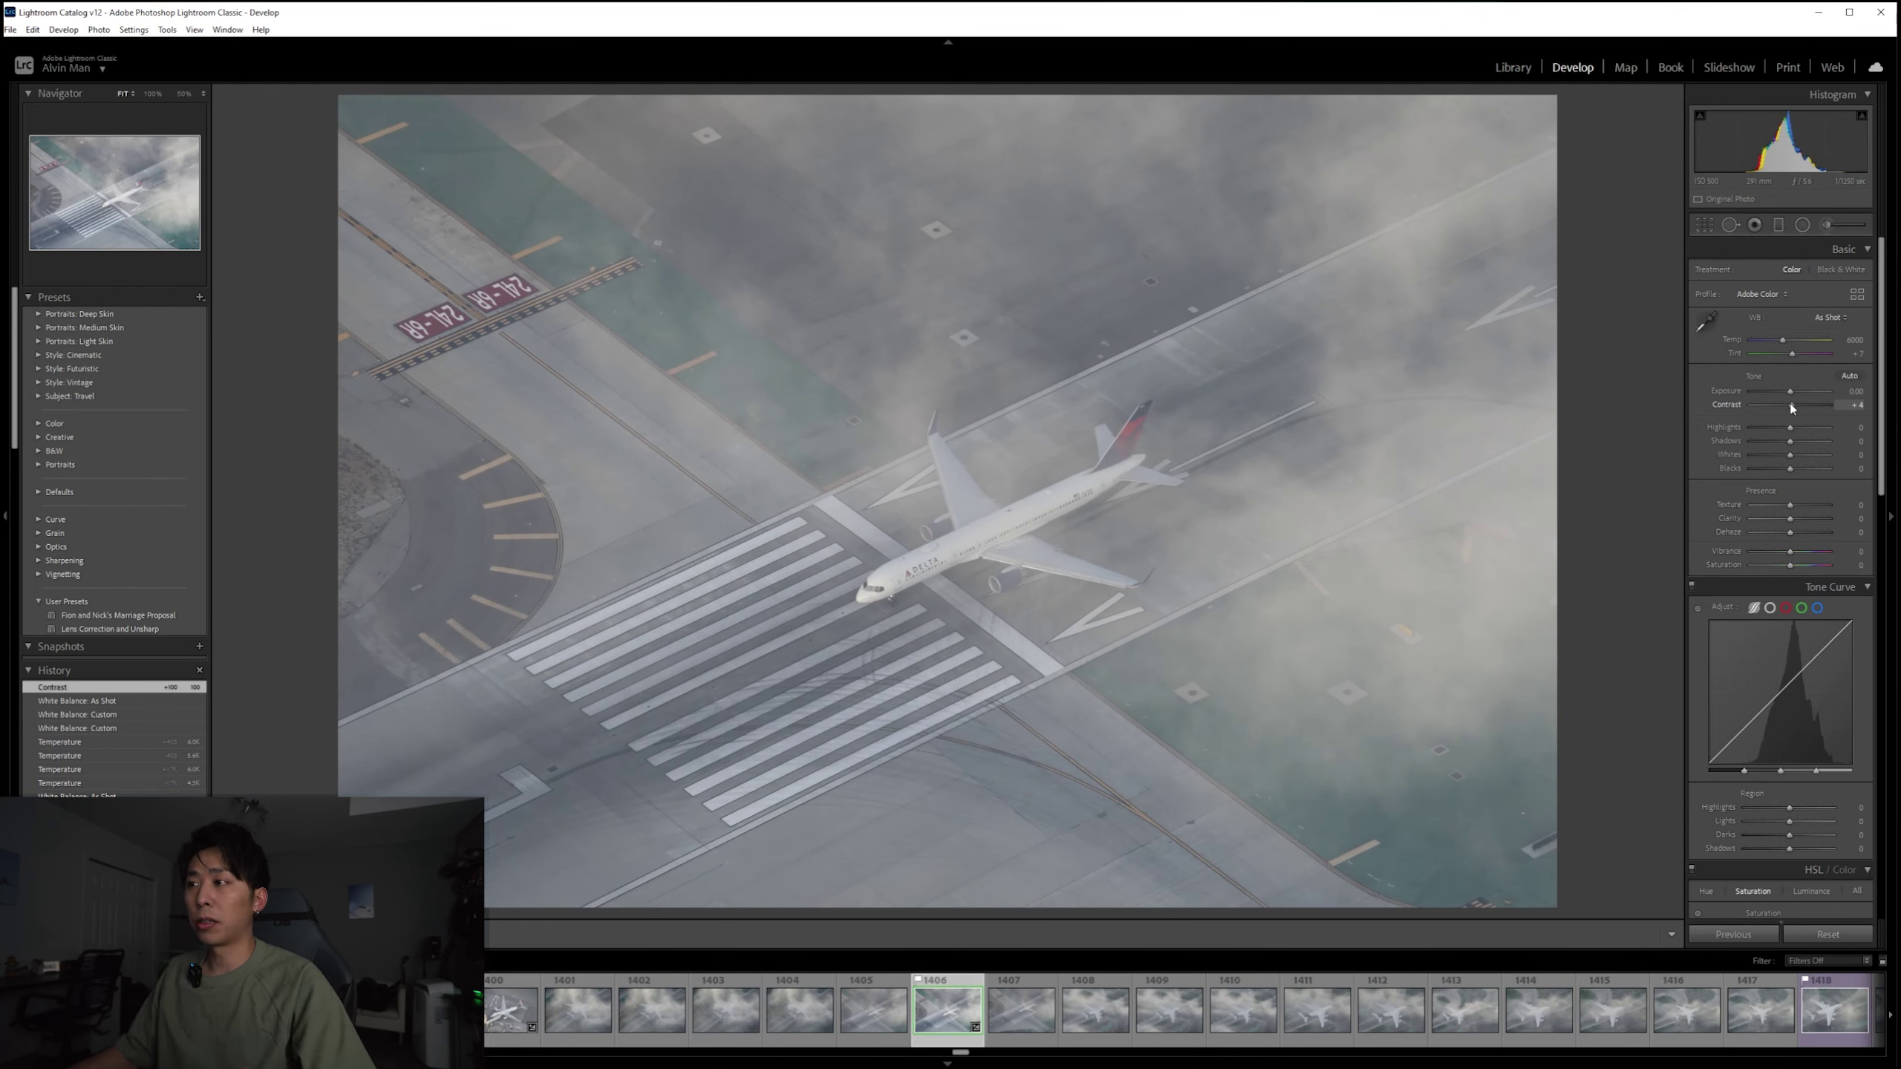
left_click_drag(1792, 408, 1821, 405)
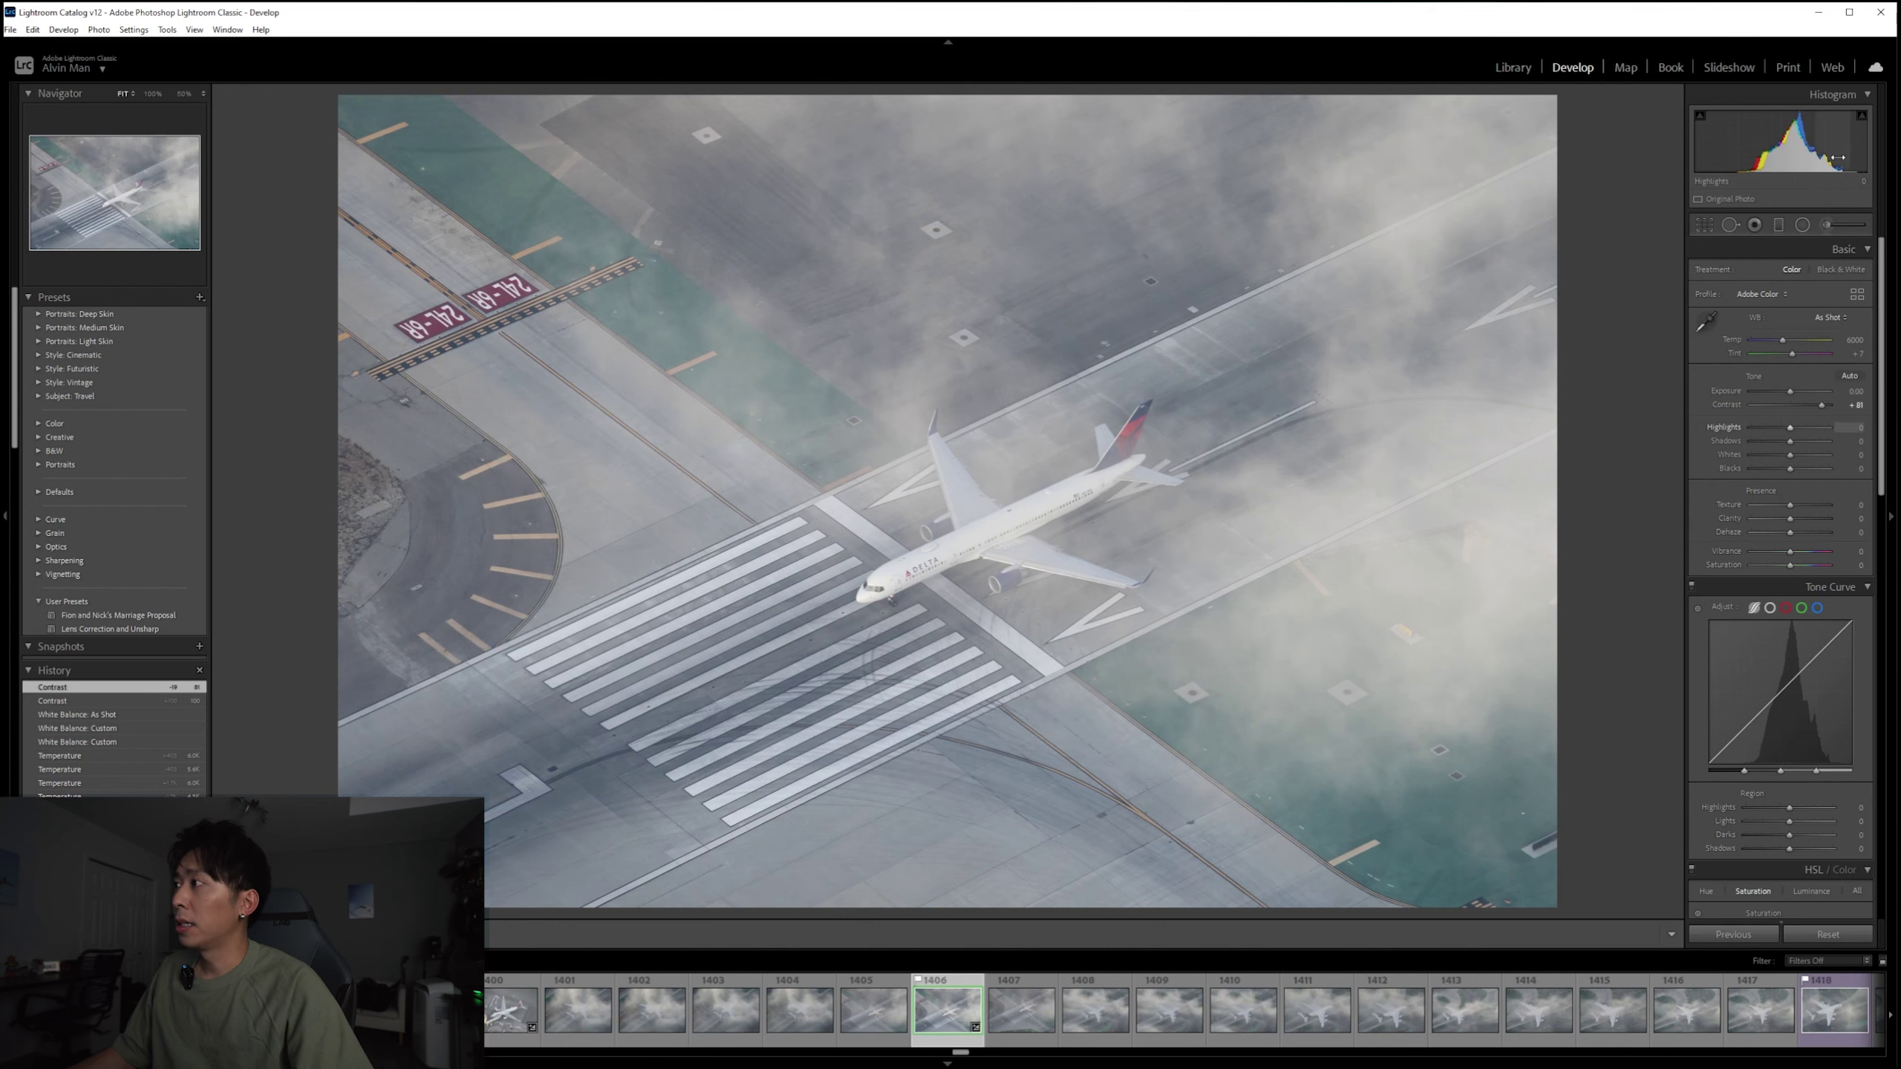
left_click_drag(1821, 404, 1817, 405)
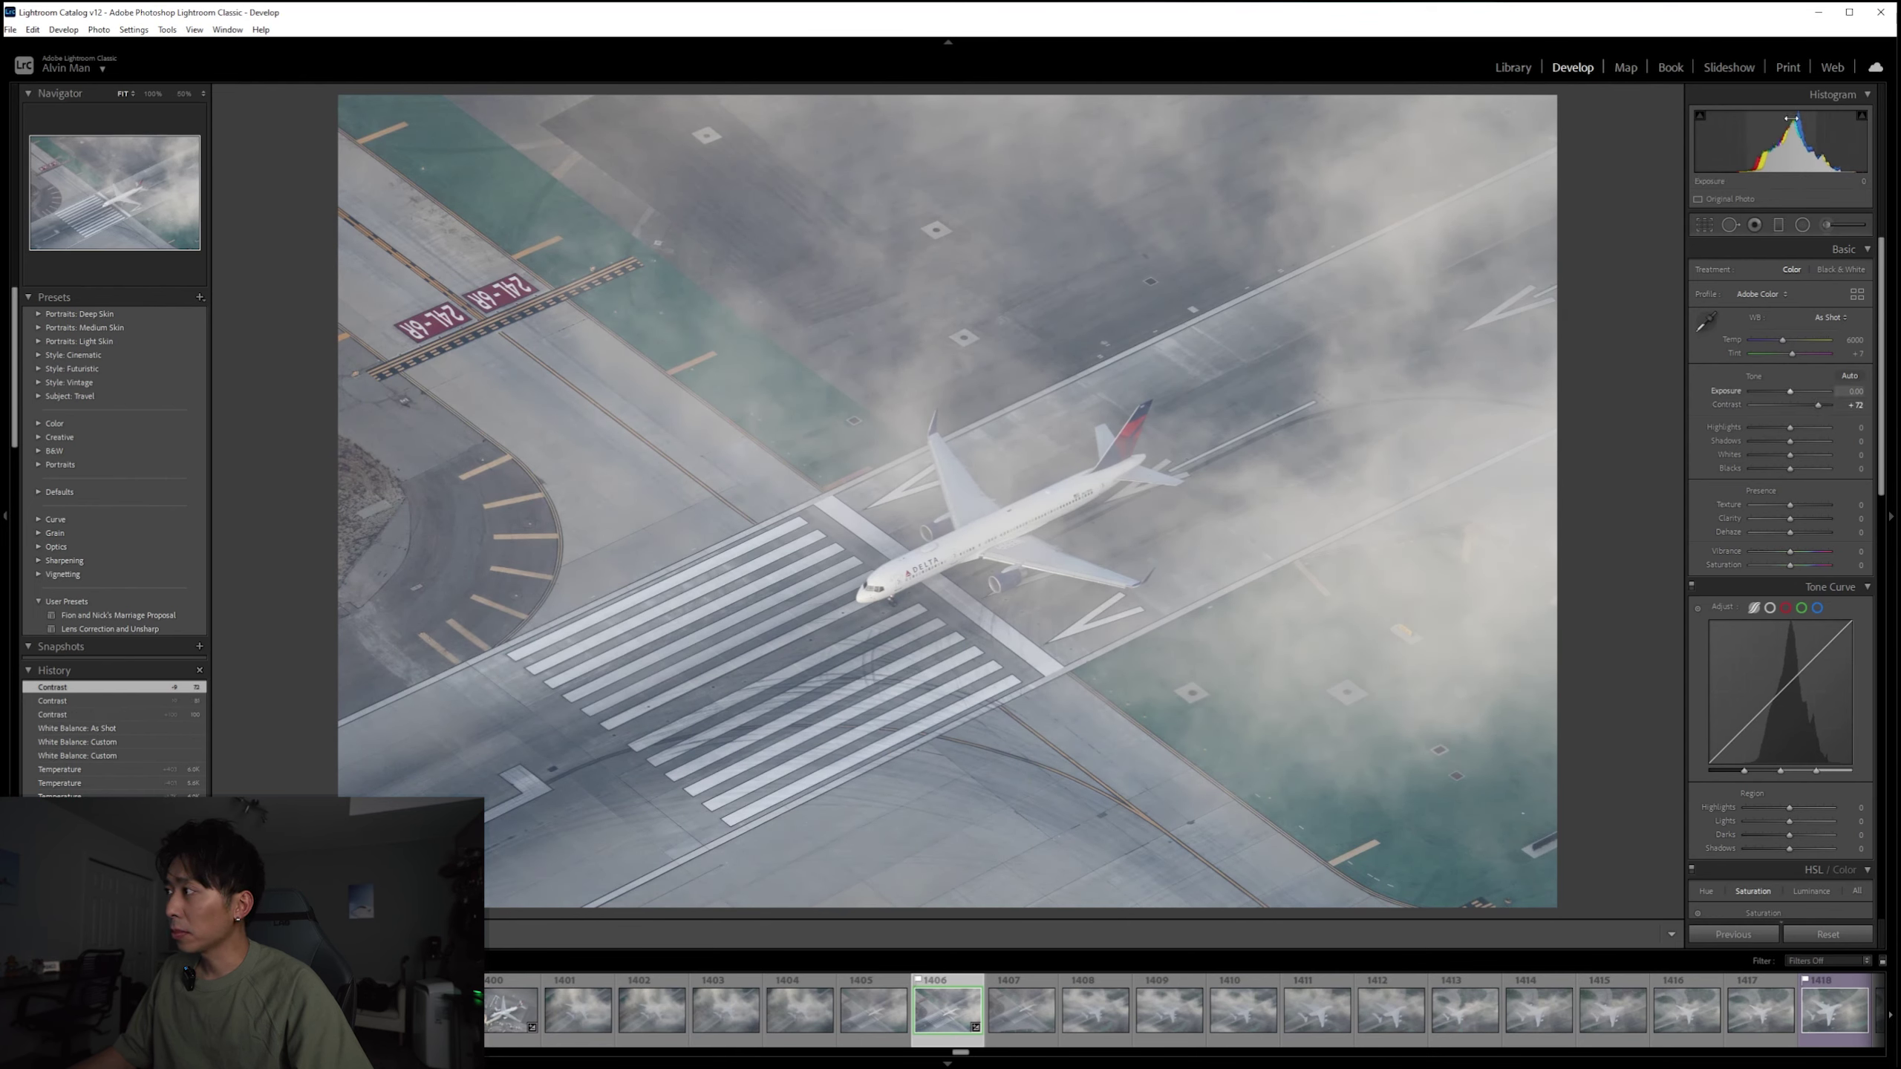
left_click_drag(1817, 405, 1821, 405)
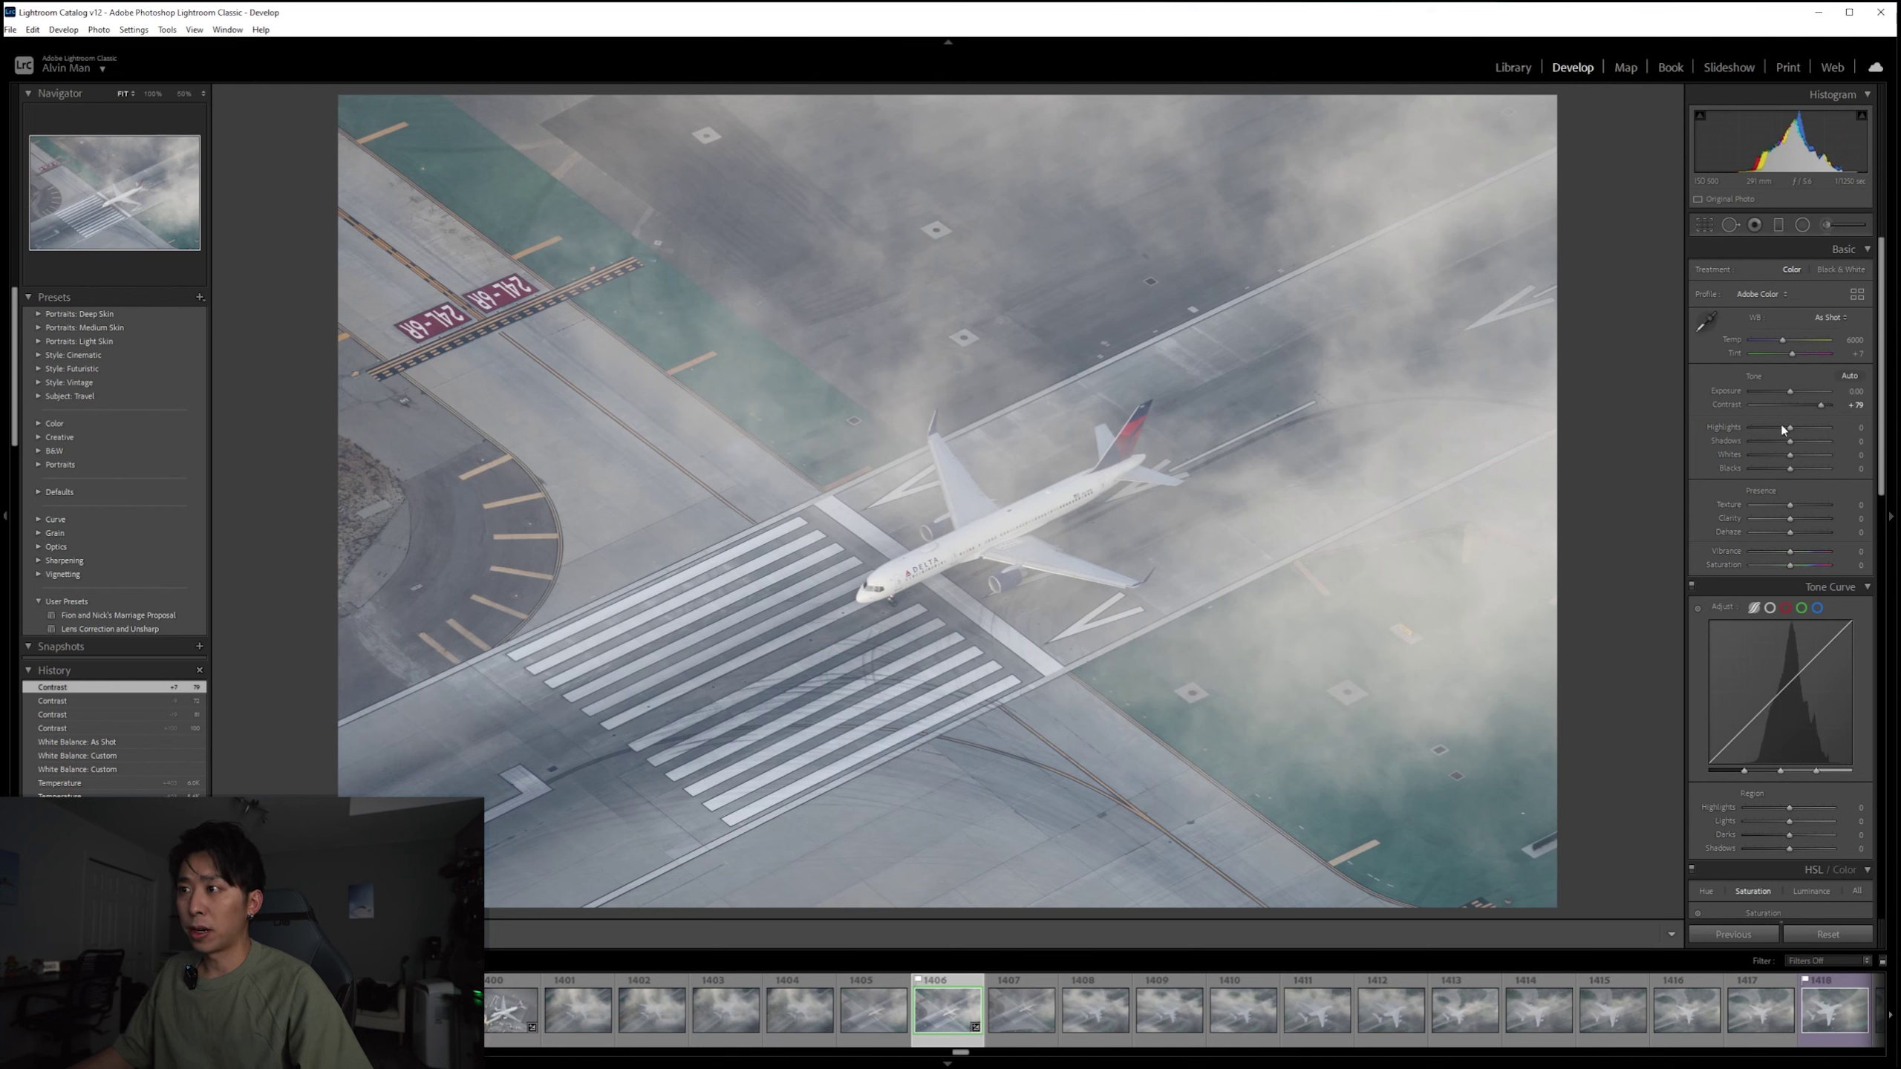
left_click_drag(1791, 427, 1841, 432)
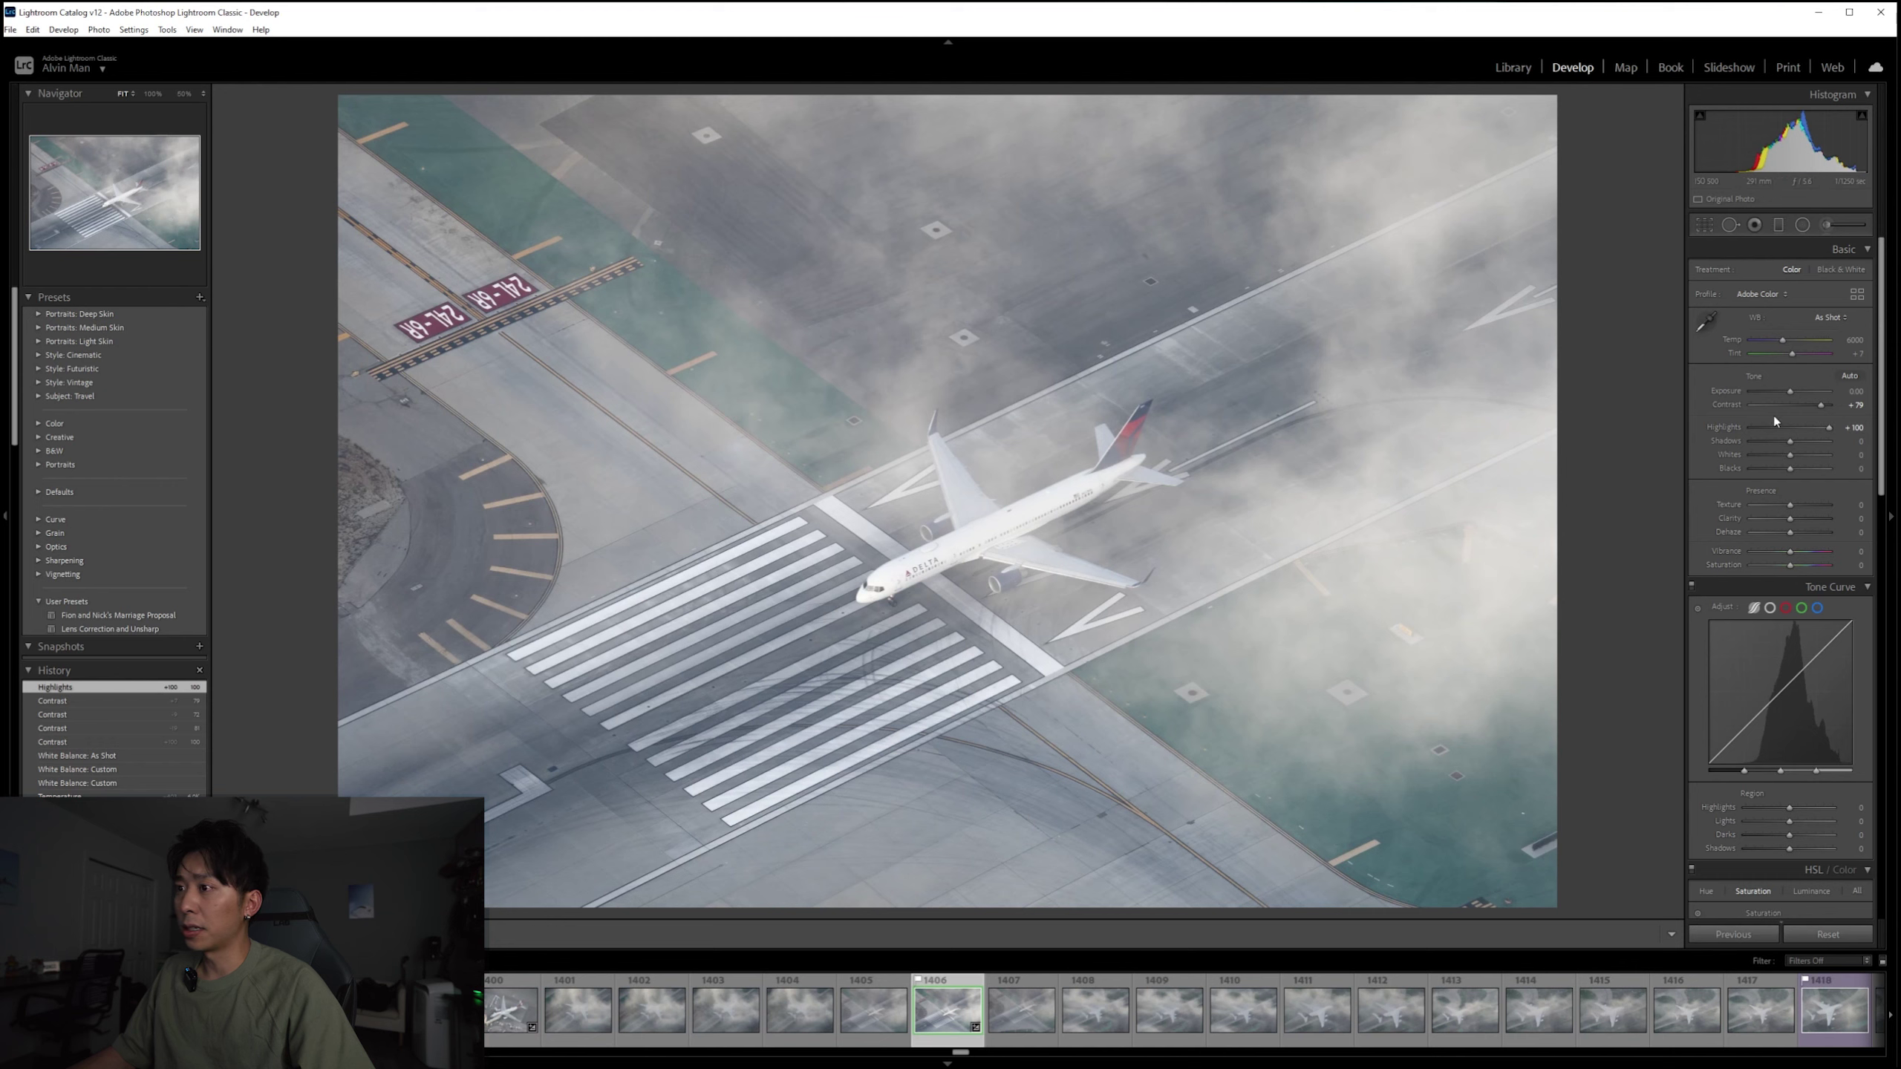
double_click(1825, 425)
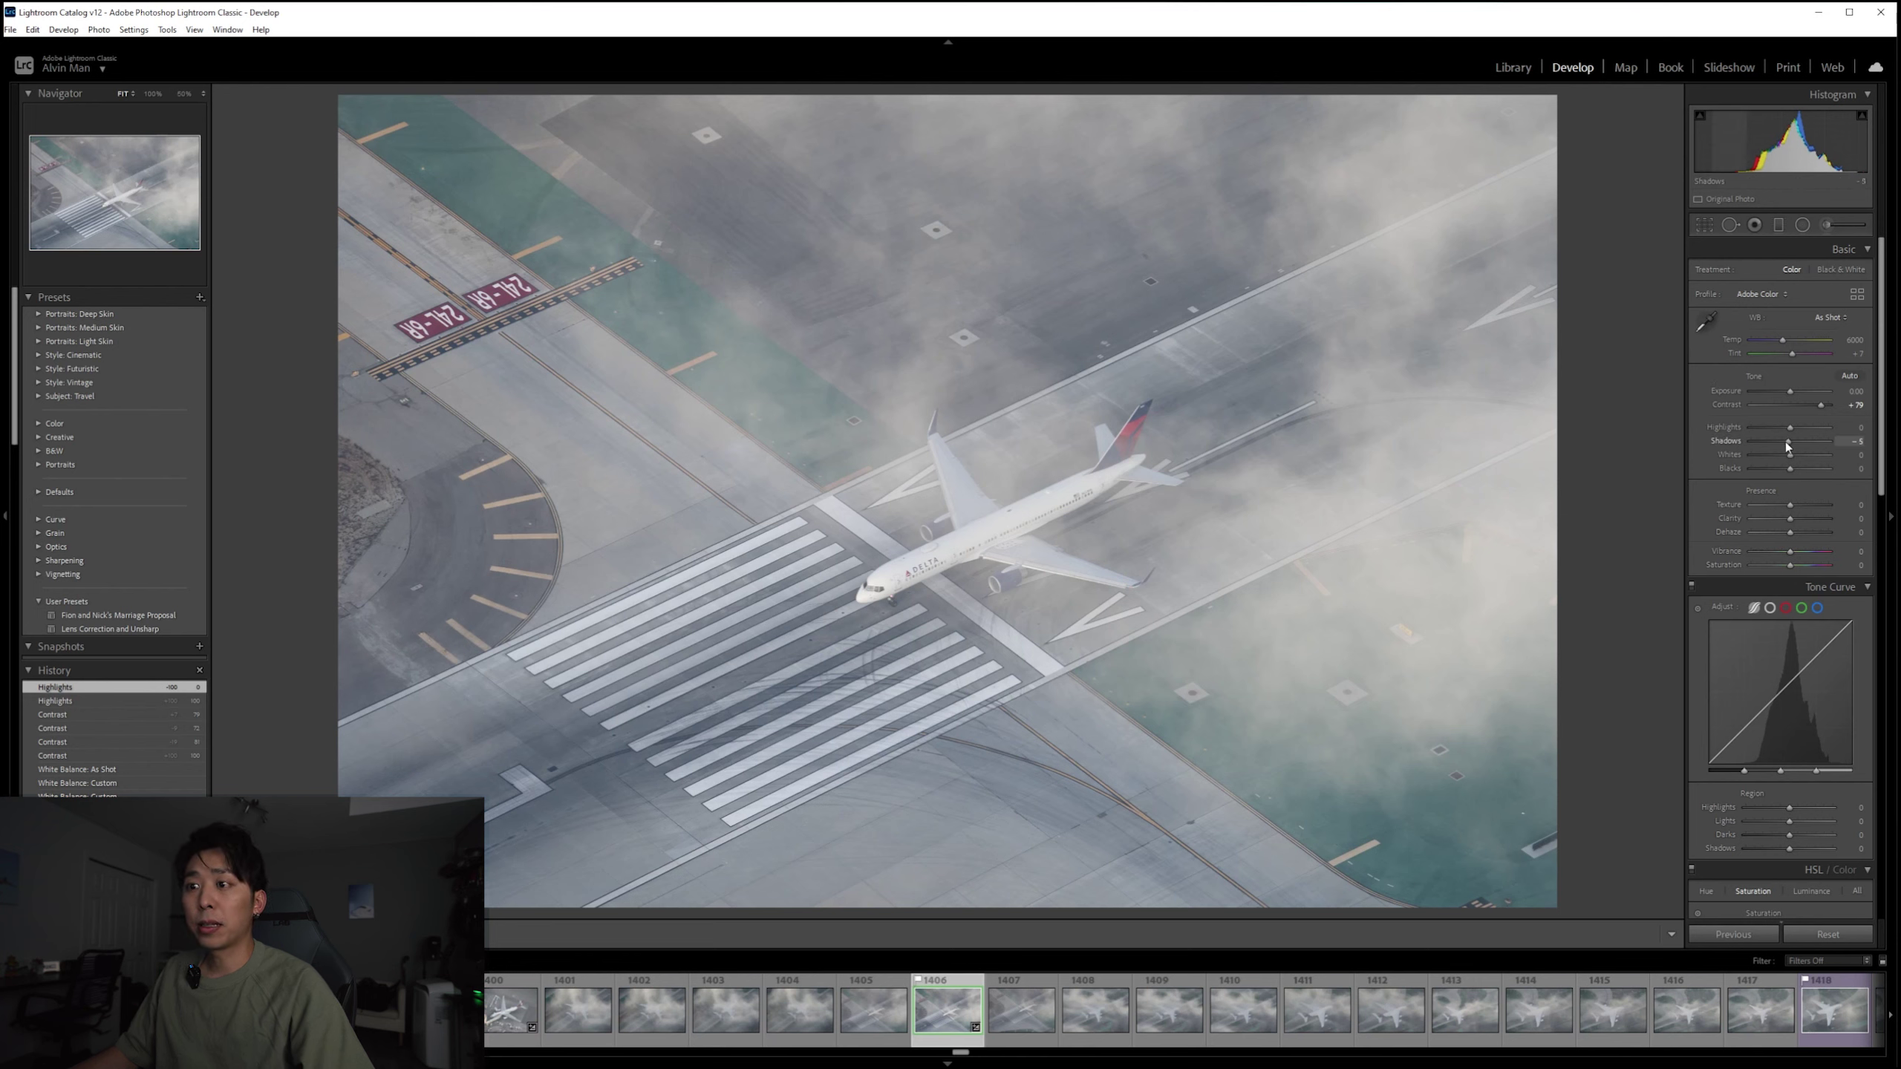
Step: Drag the Shadows slider all the way to -100
left_click_drag(1786, 442, 1721, 442)
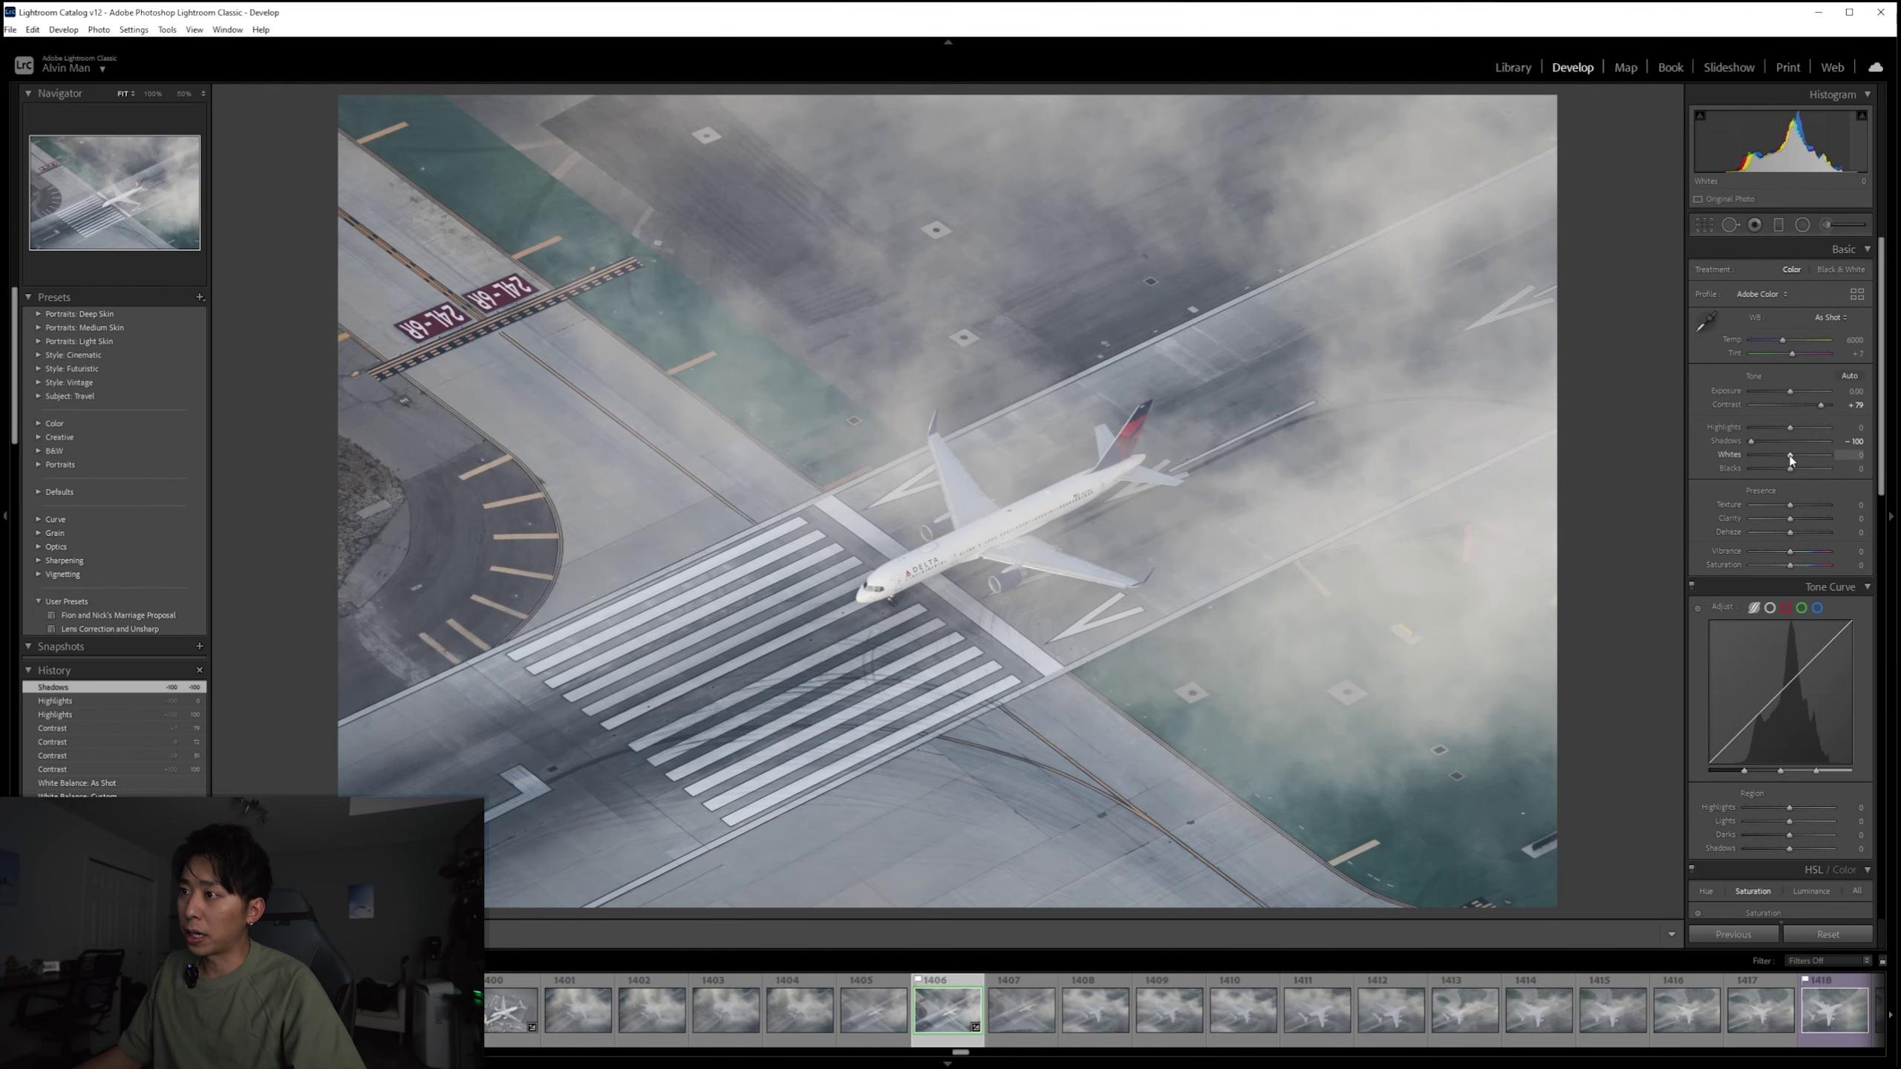
Step: Try raising Whites, reset them to zero, then set Whites to about +12
left_click_drag(1791, 455, 1807, 455)
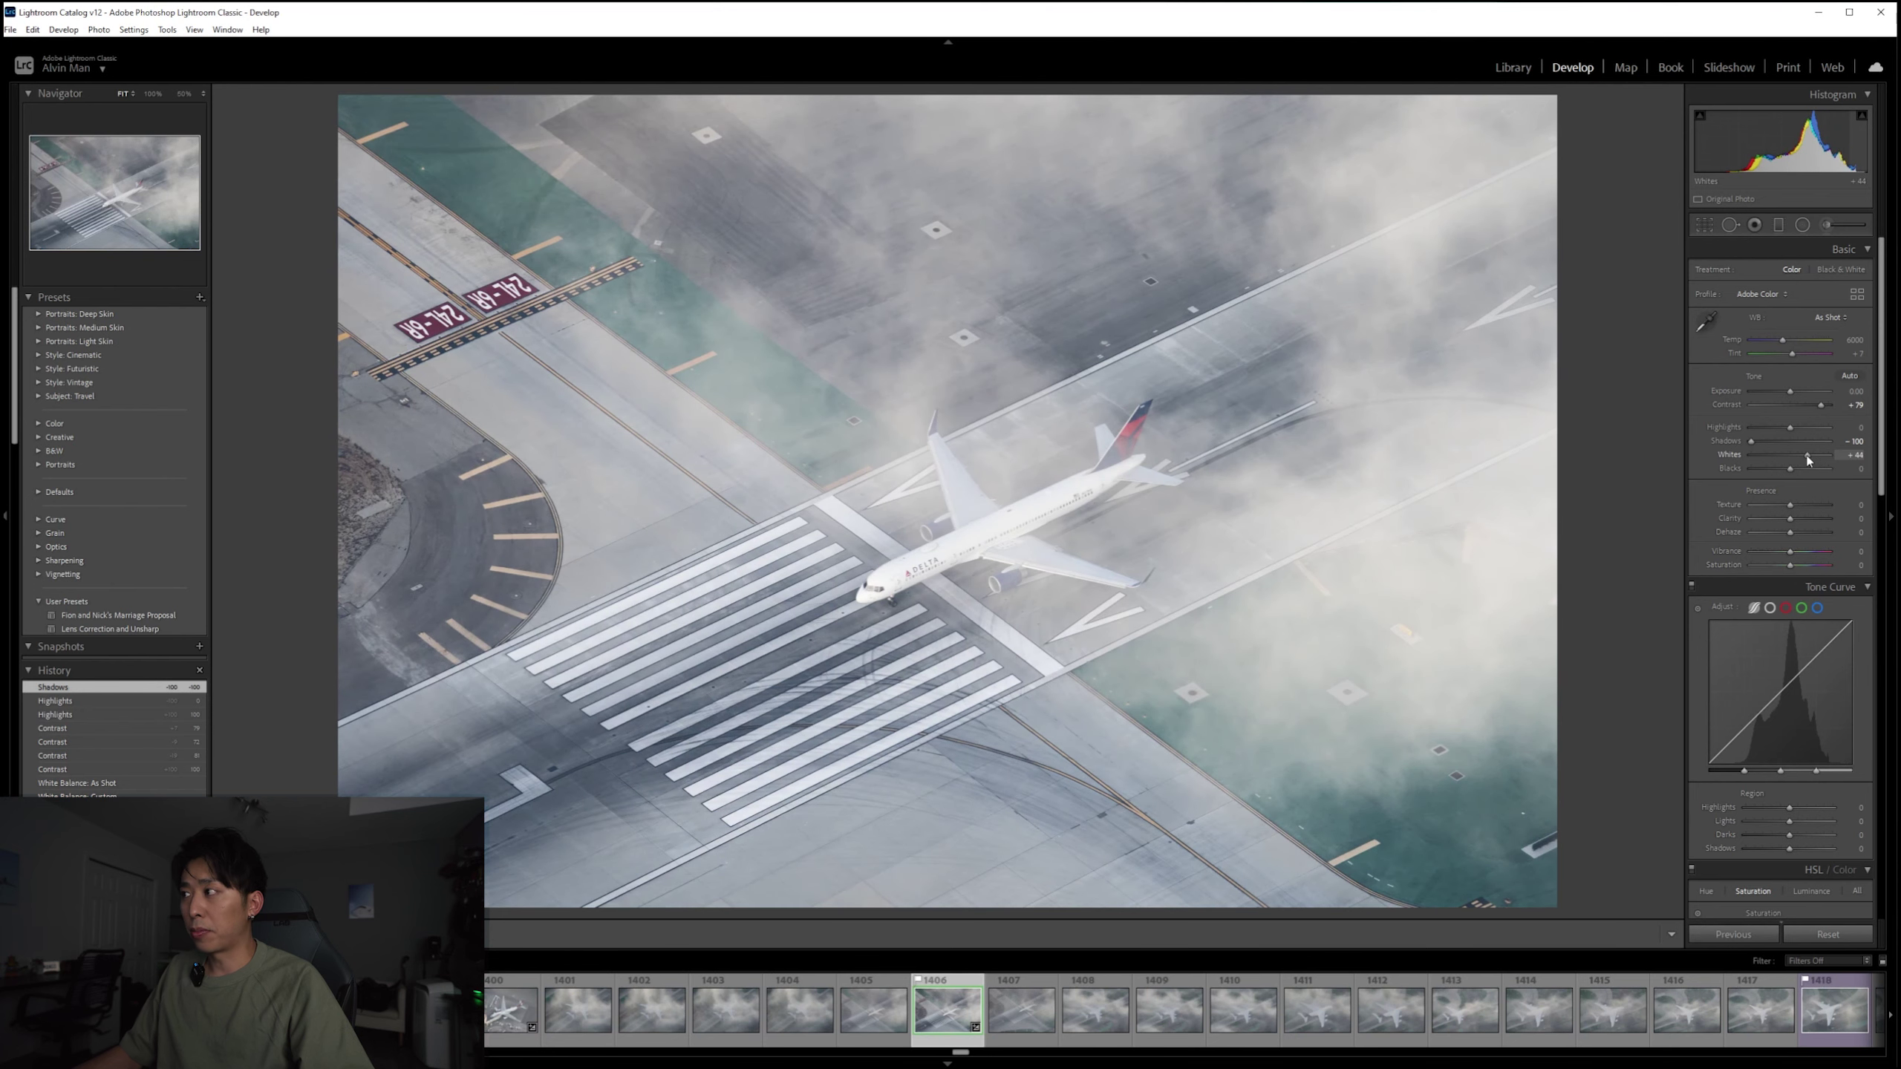
double_click(1808, 455)
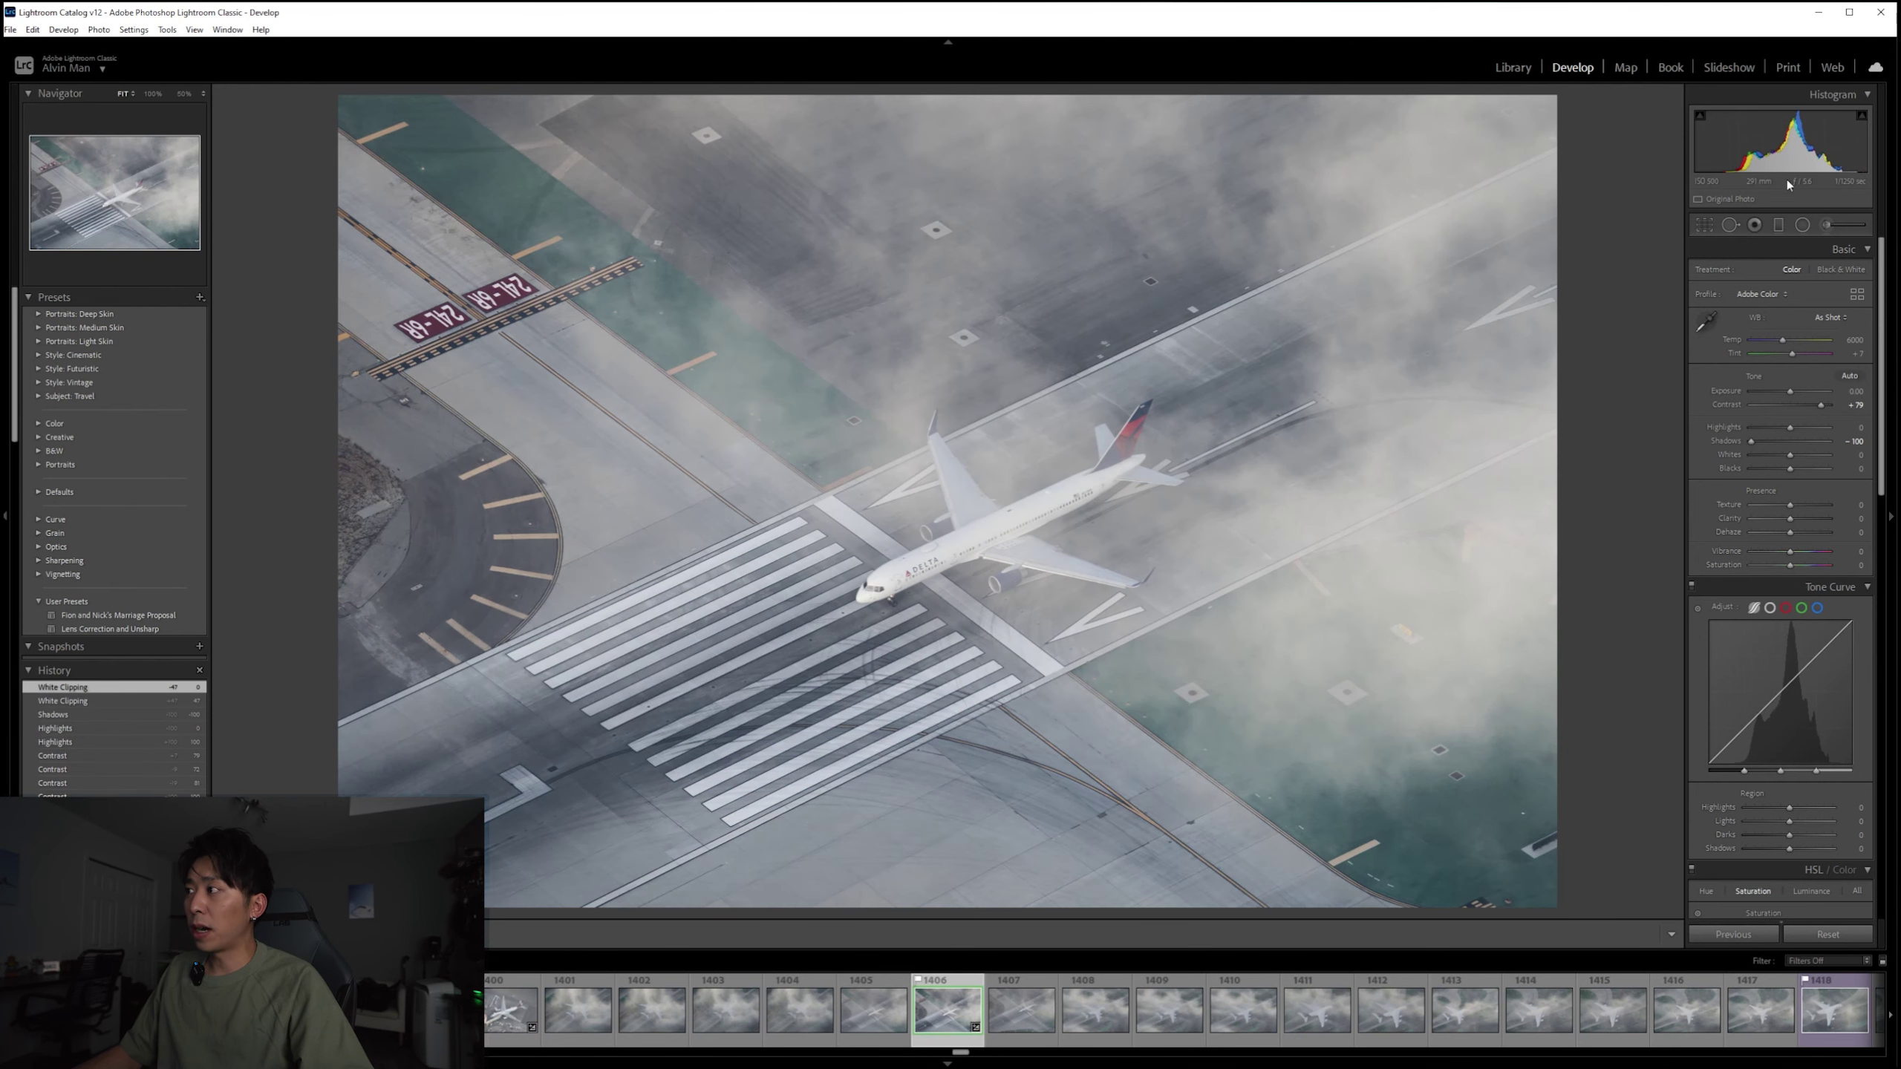
left_click_drag(1792, 455, 1794, 455)
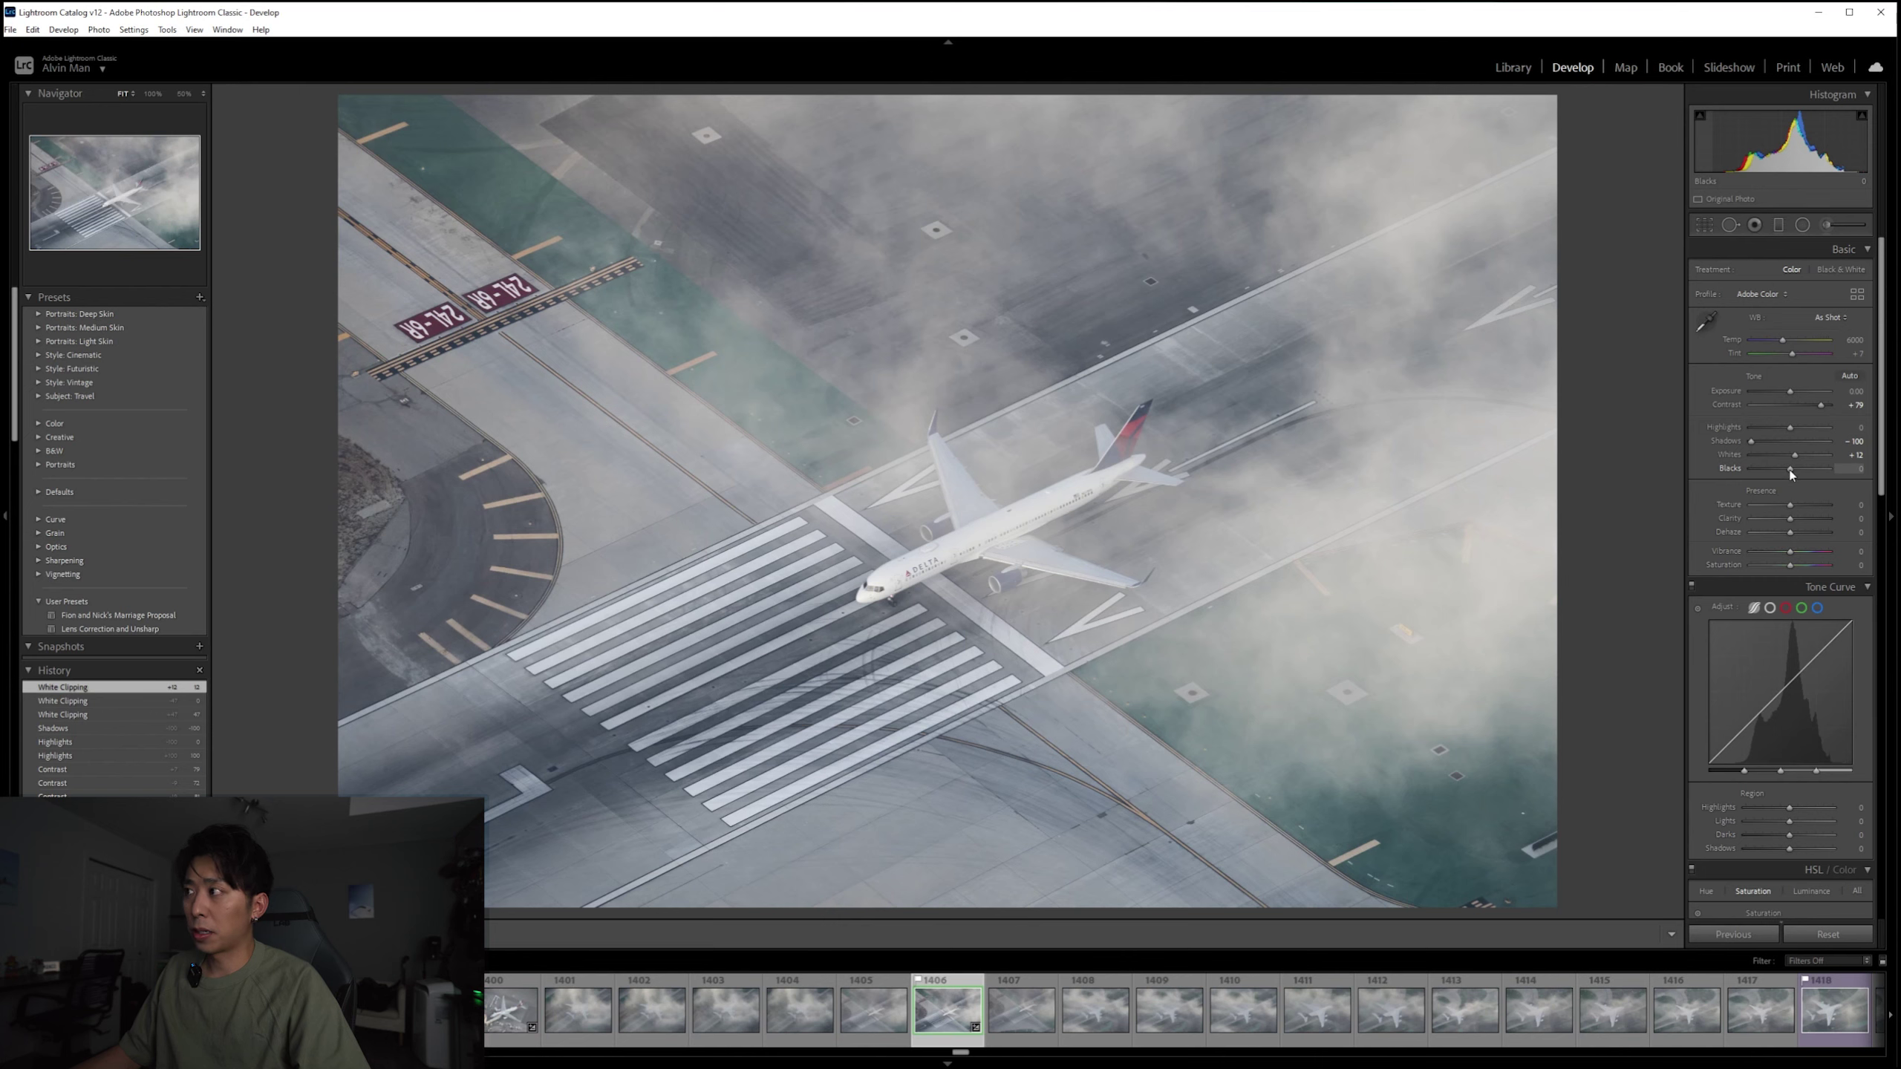
Step: Pull the Blacks slider down to -33
left_click_drag(1790, 471, 1779, 470)
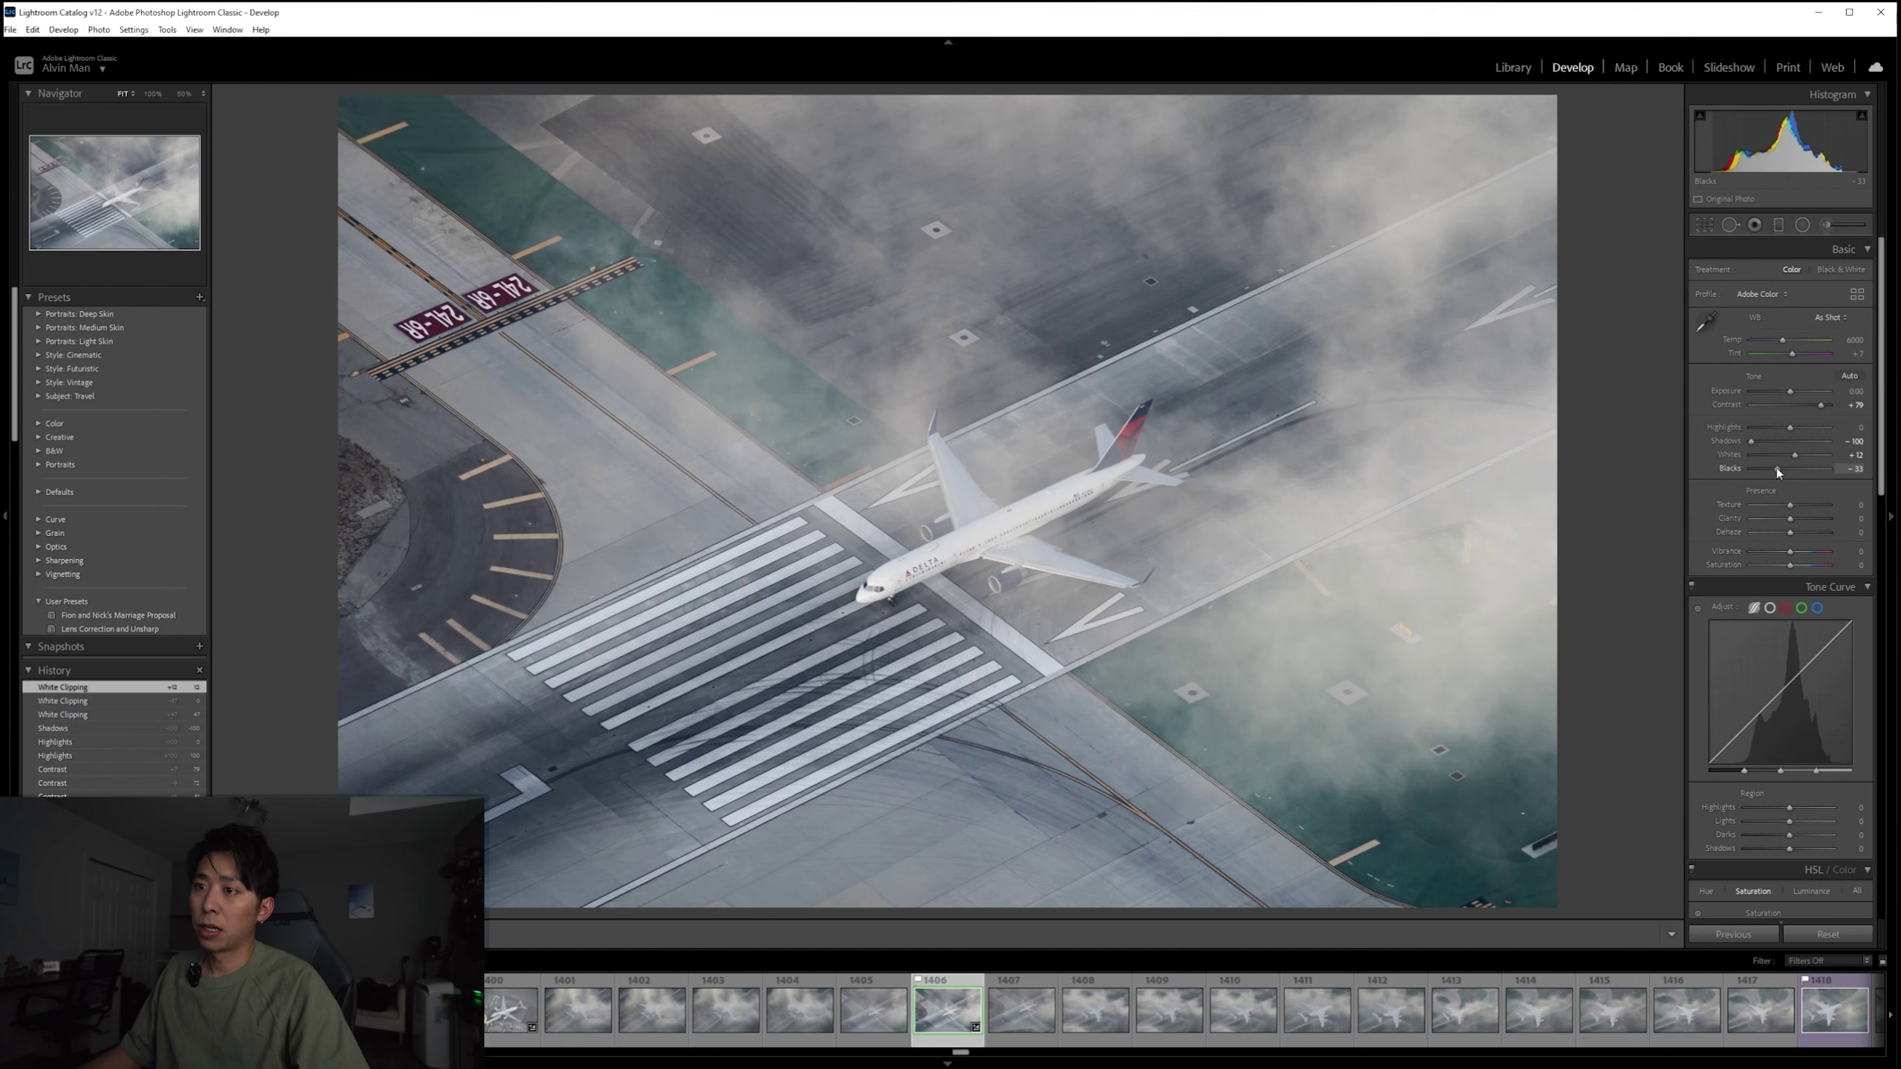
left_click_drag(1777, 468, 1777, 468)
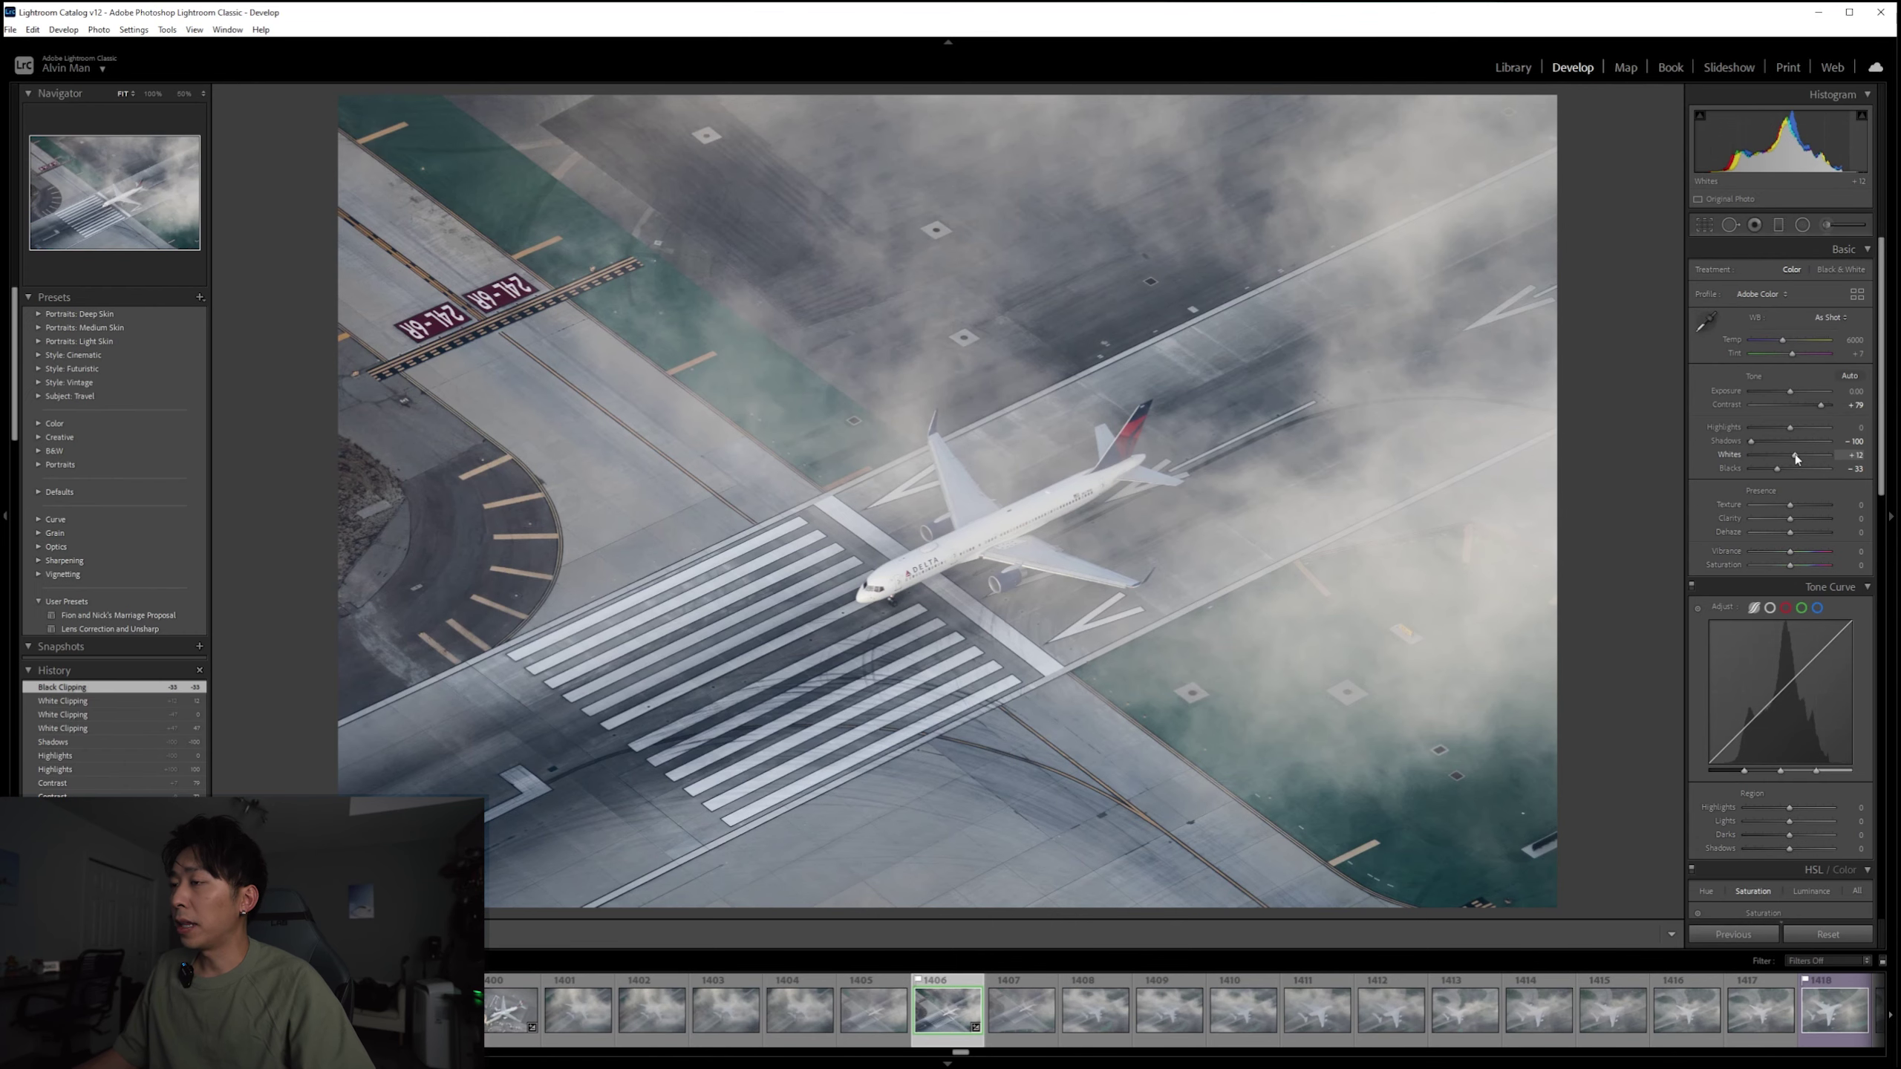
Step: Preview white clipping while pushing Whites toward +100, then bring Whites back to +12
left_click_drag(1794, 454, 1805, 459)
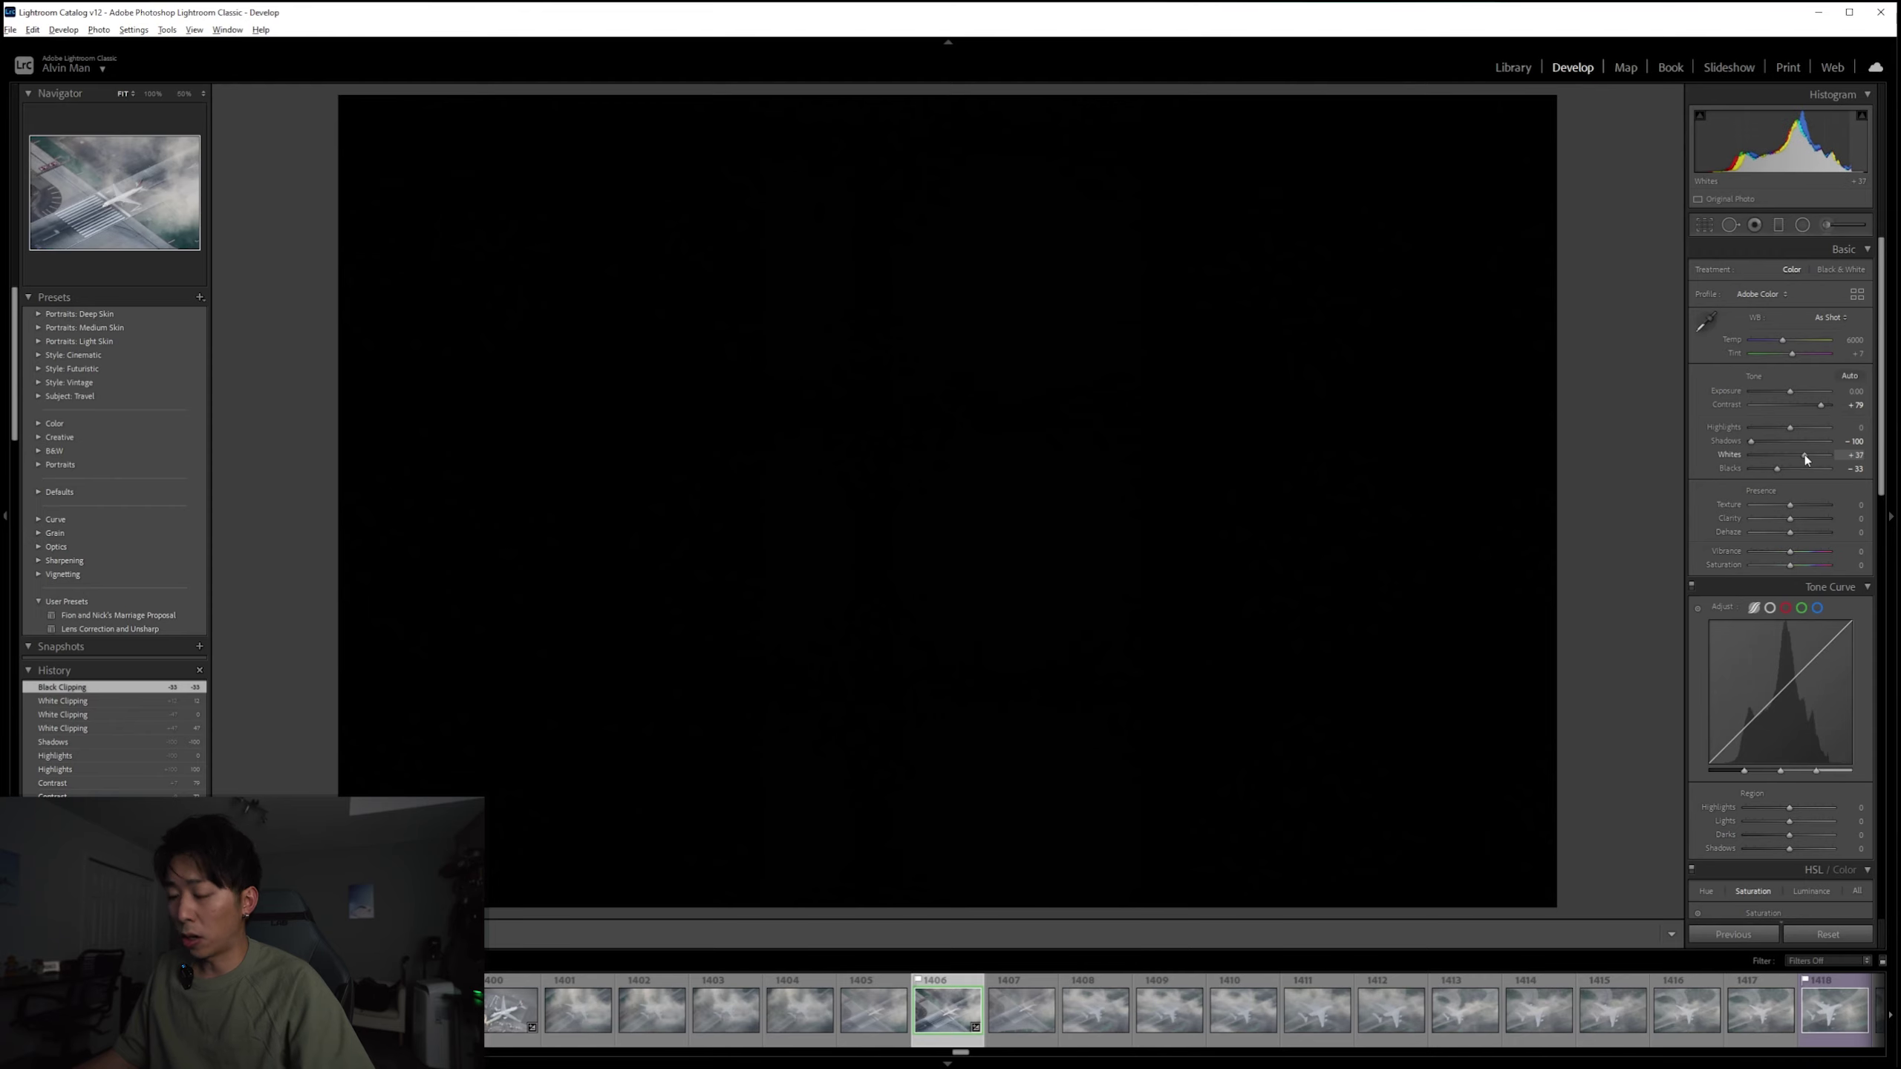
left_click_drag(1805, 455, 1832, 454)
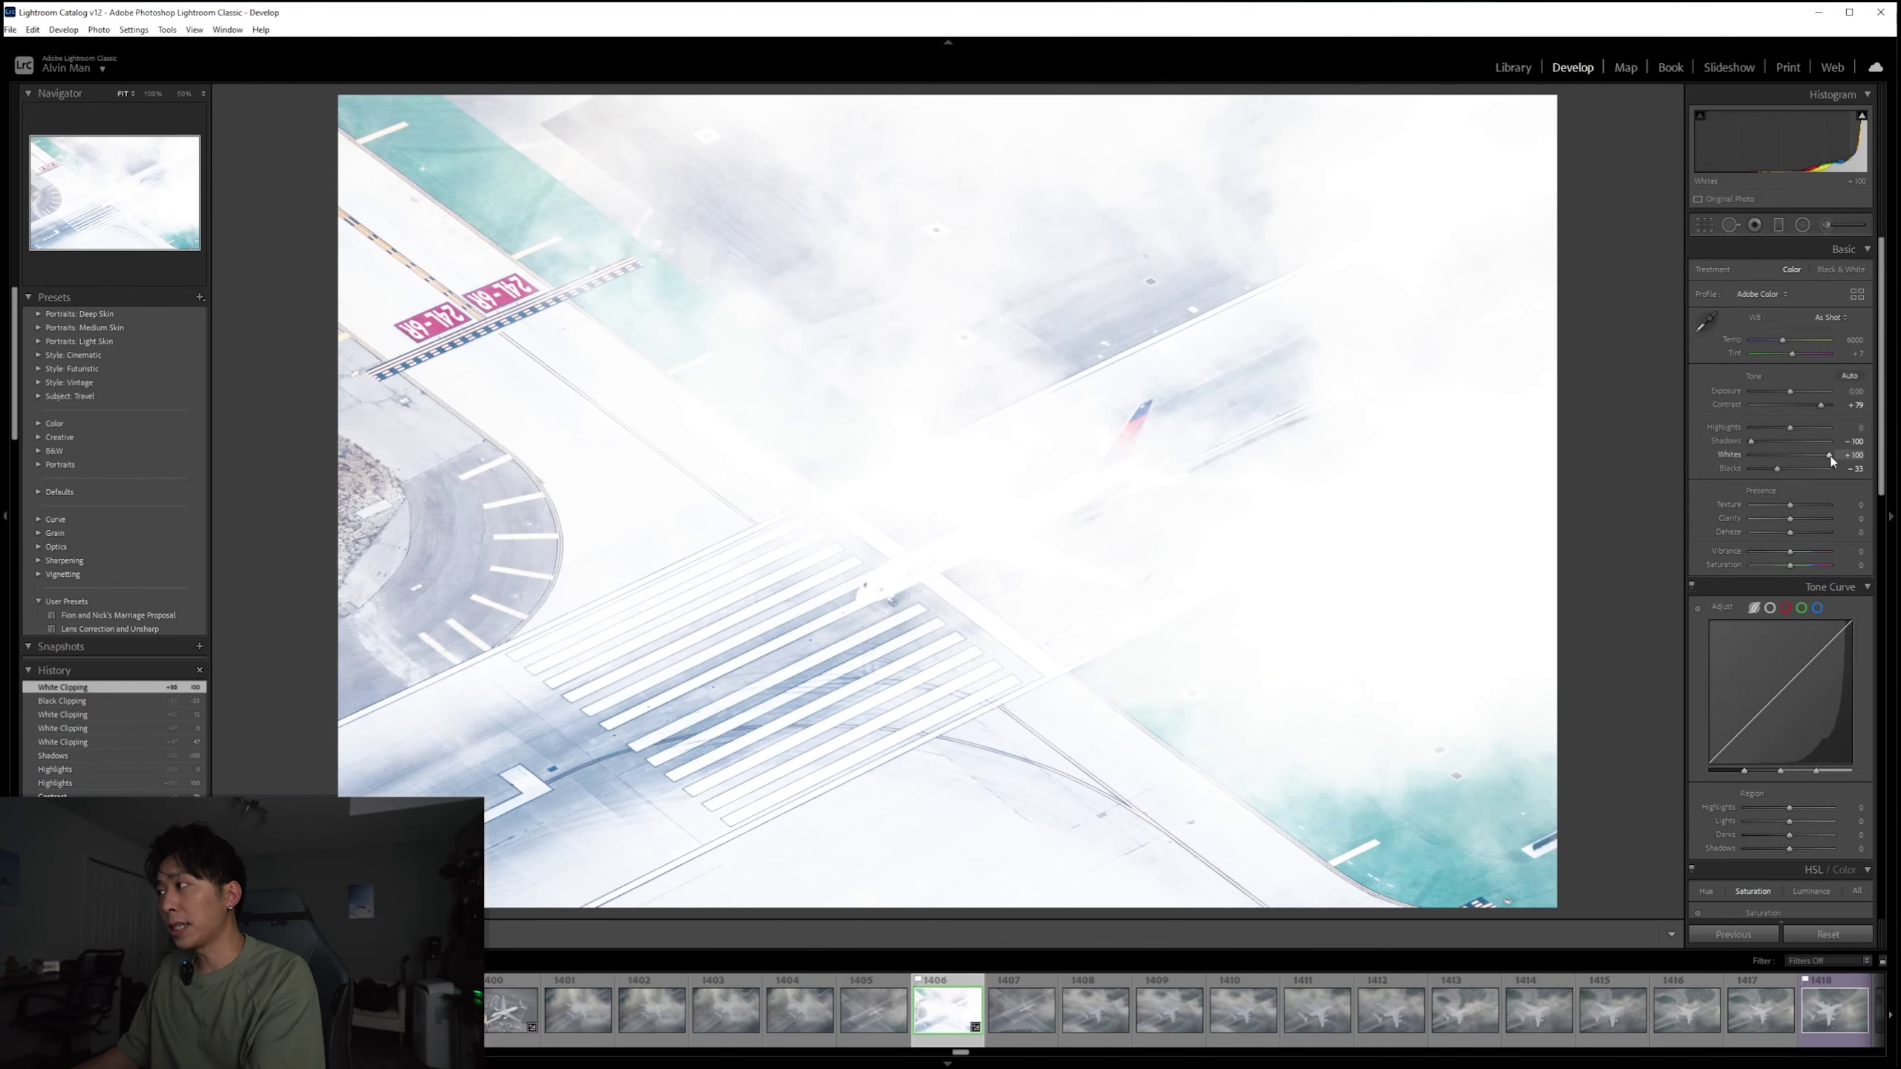
mouse_move(1830, 453)
left_mouse_down()
mouse_move(1815, 450)
mouse_move(1830, 454)
left_mouse_up()
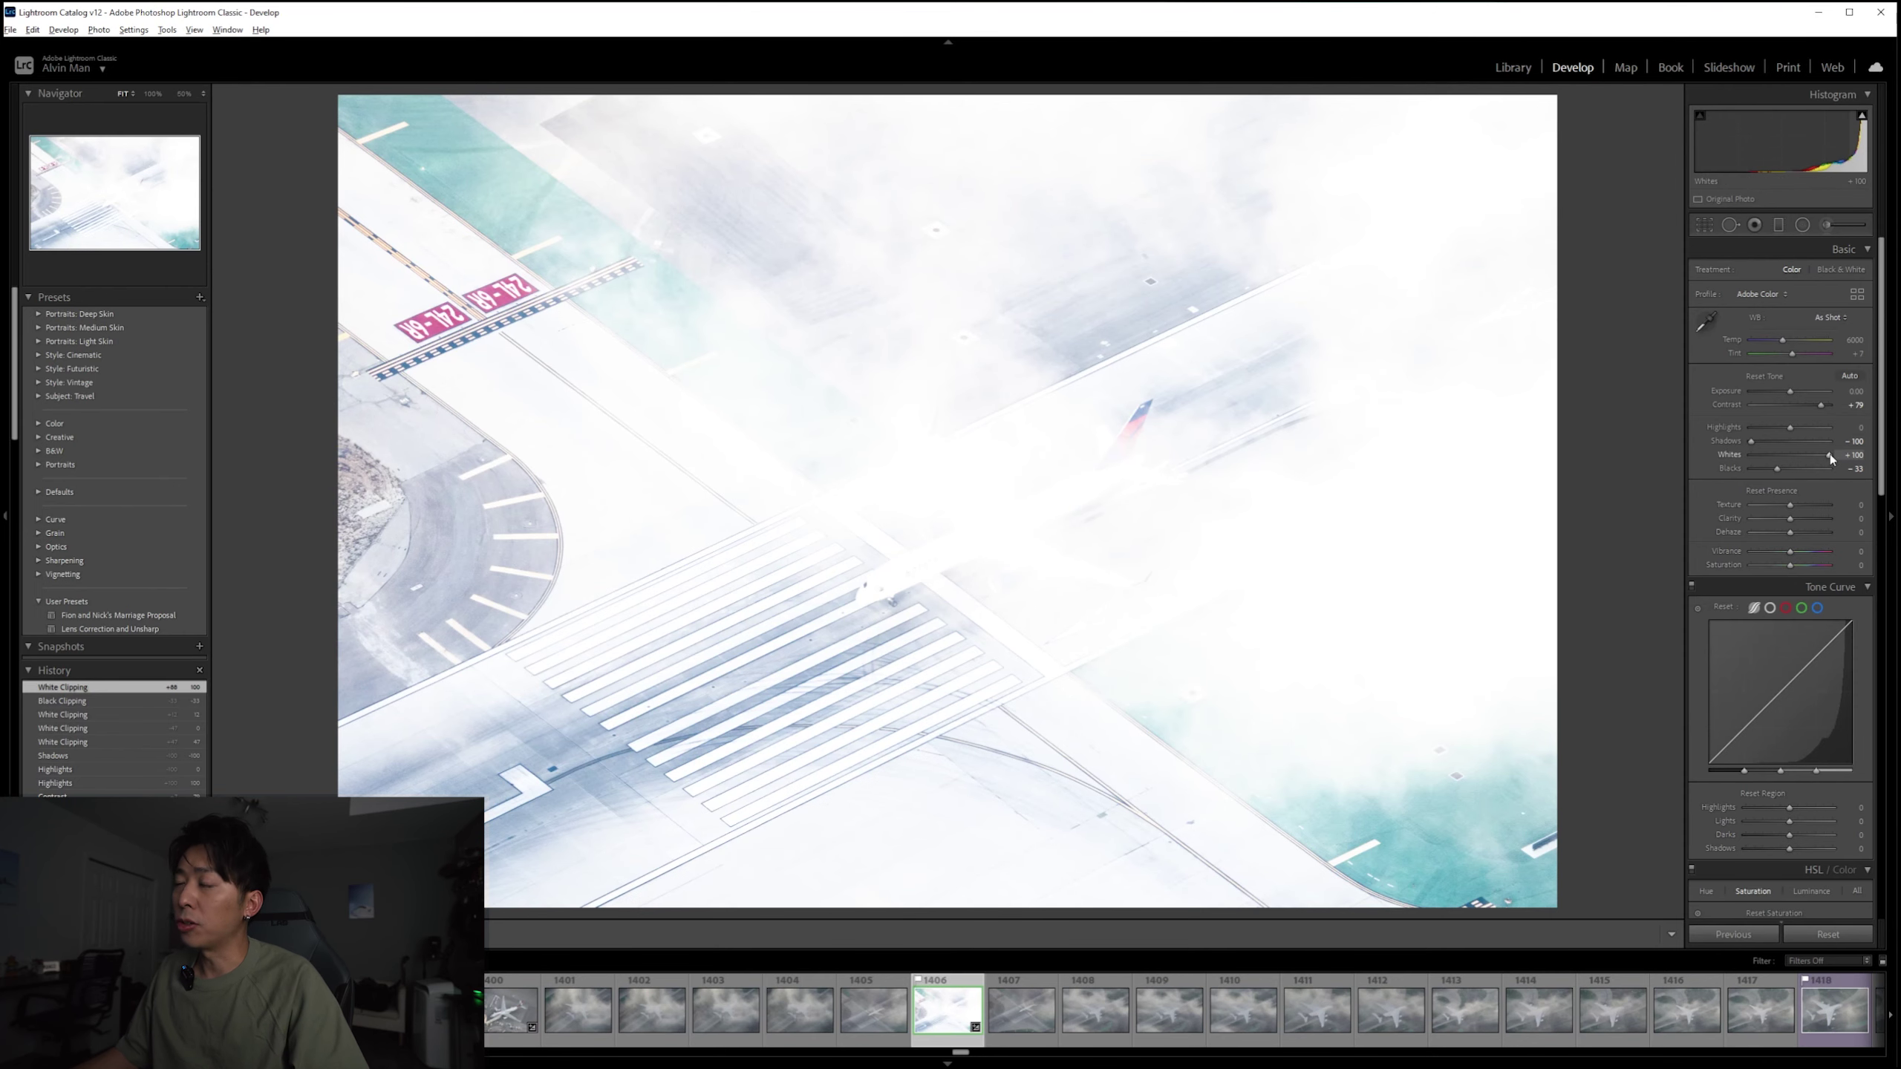
left_click_drag(1830, 455, 1834, 455)
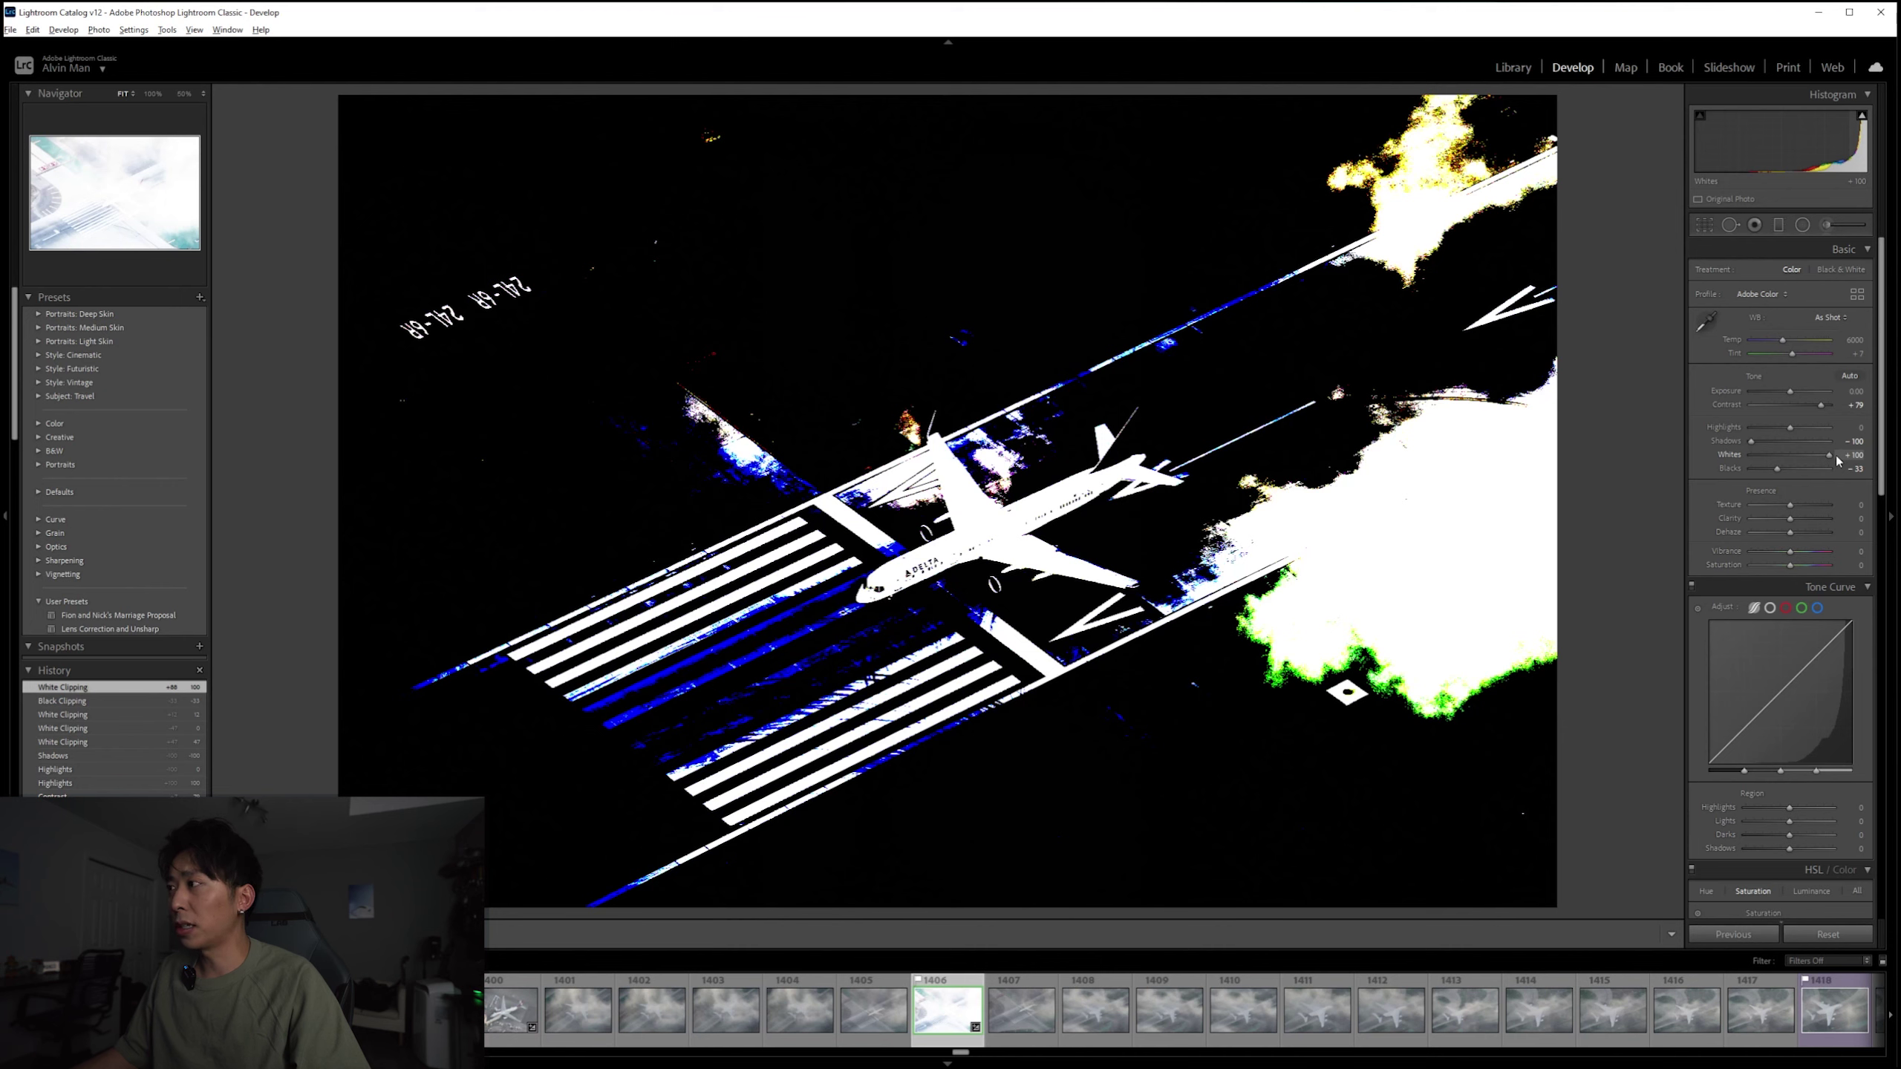
left_click_drag(1833, 454, 1827, 455)
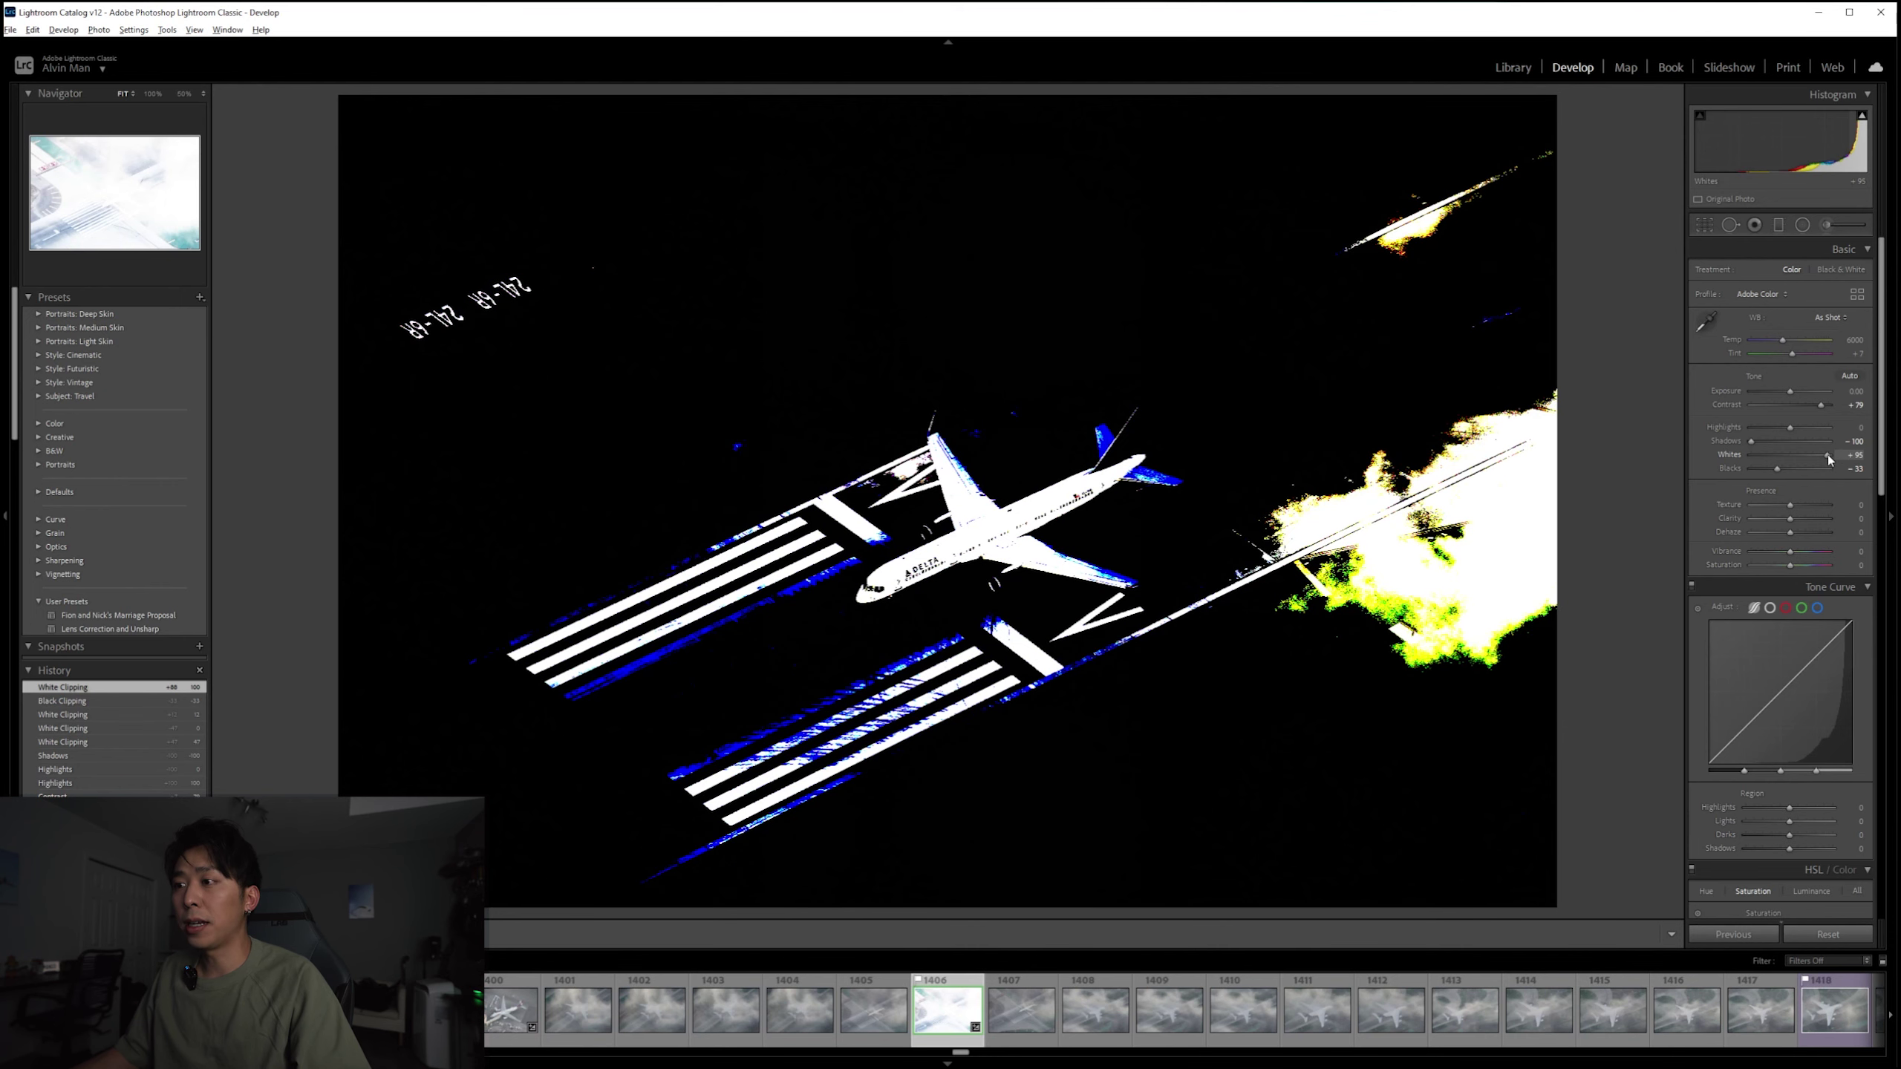
left_click_drag(1827, 455, 1757, 469)
left_click(1778, 467, "alt")
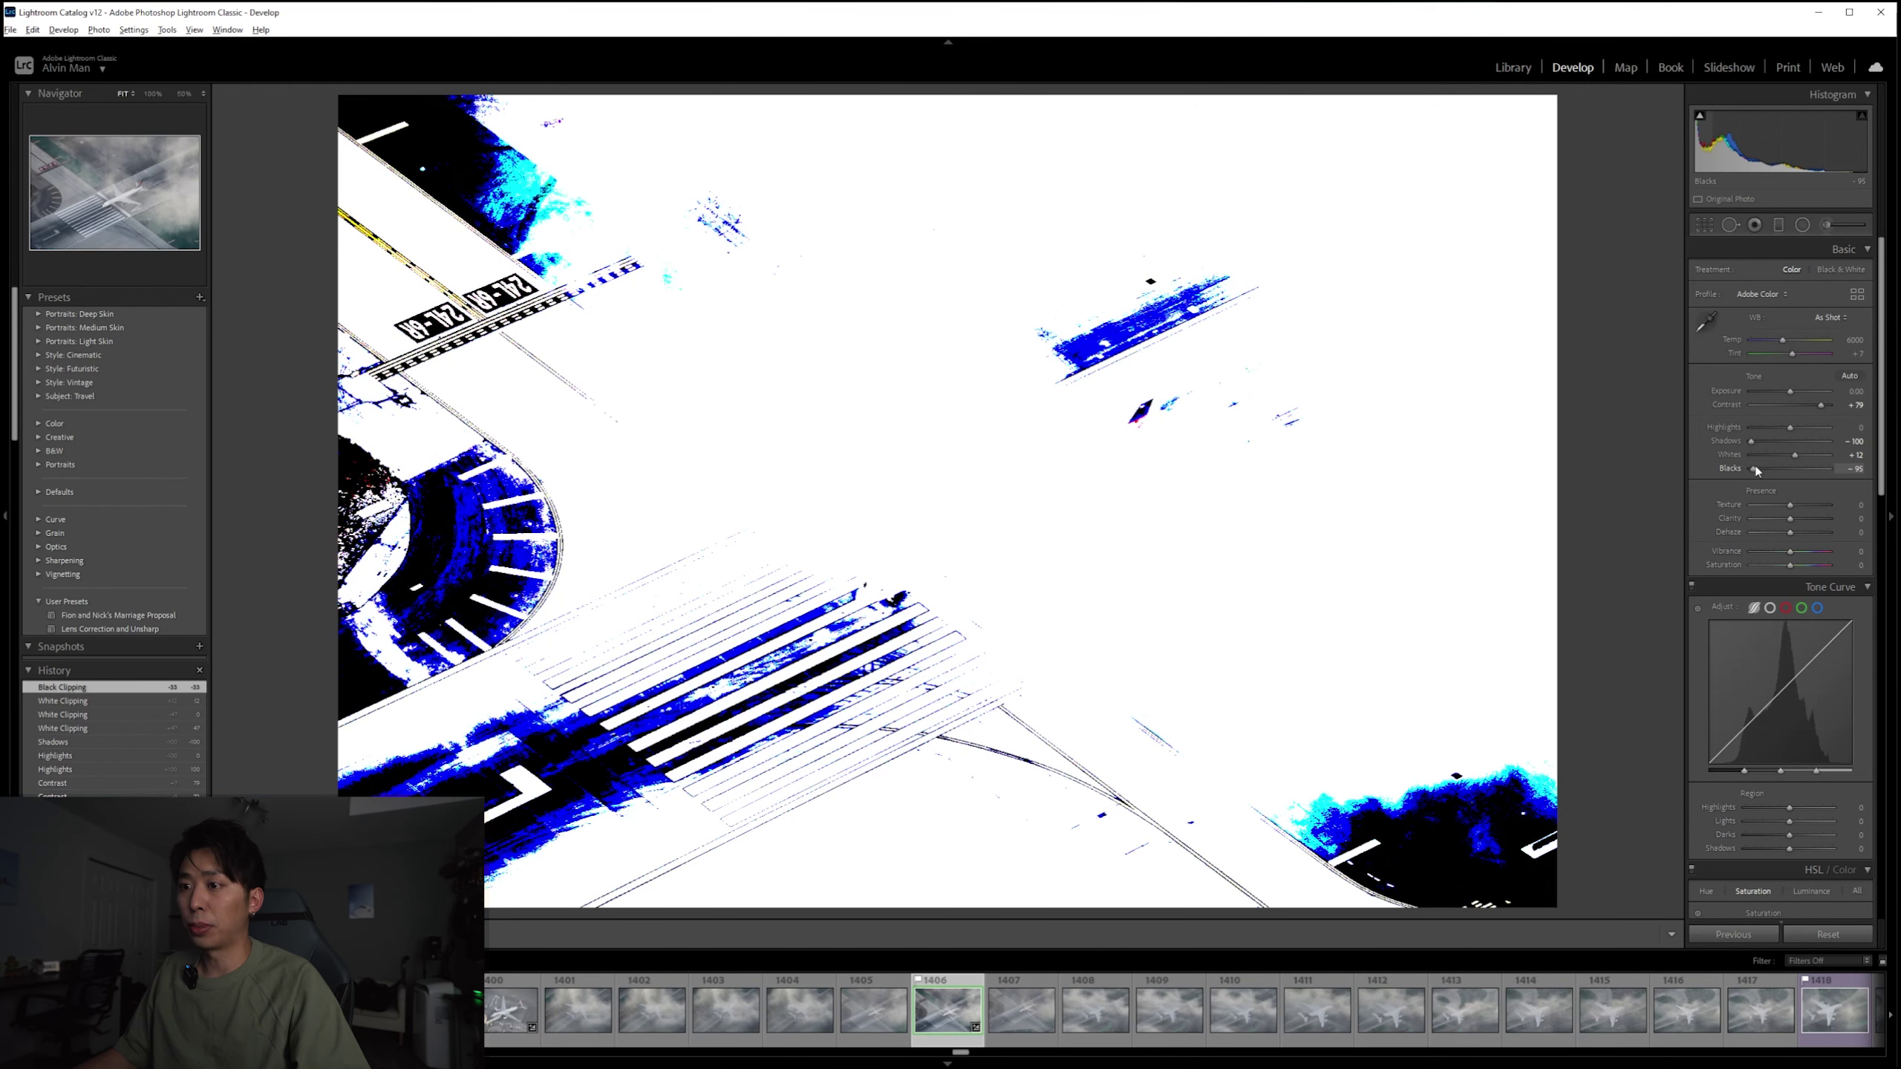
left_click_drag(1756, 470, 1757, 469)
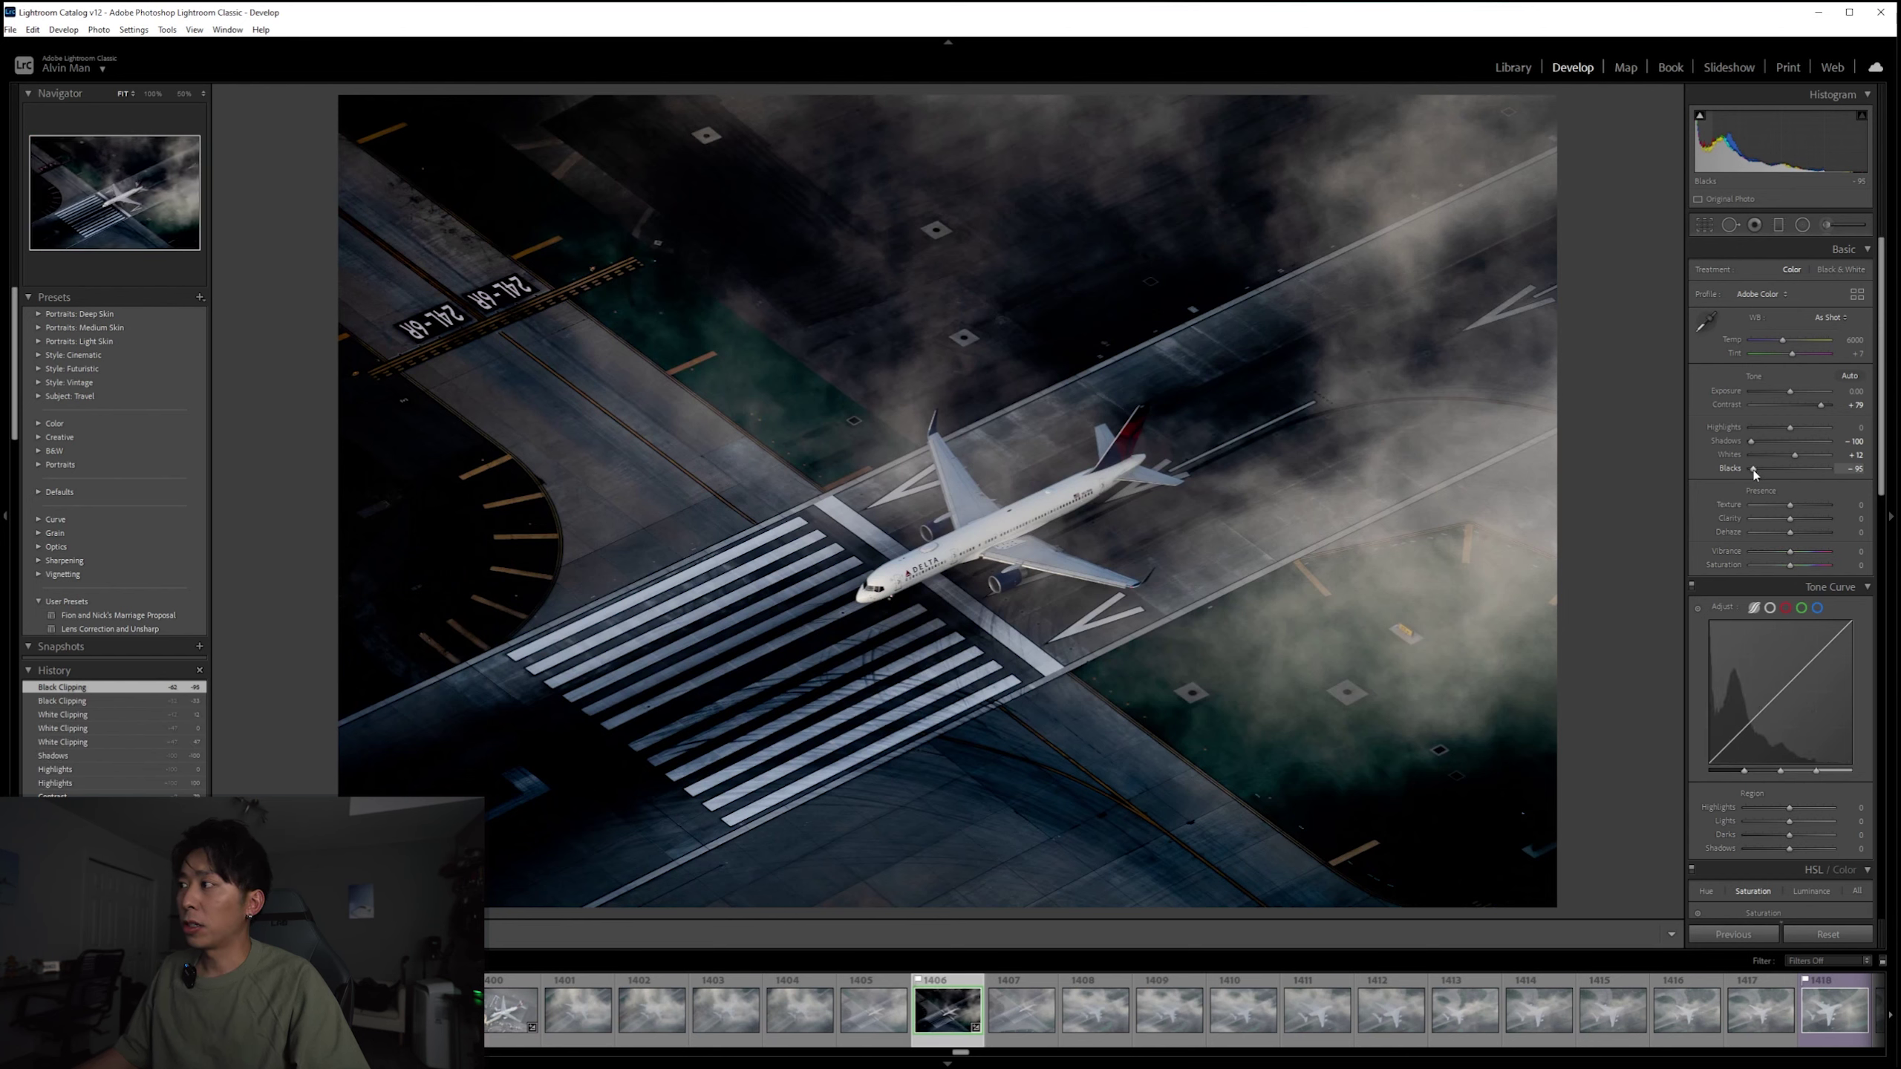
key("ctrl+z")
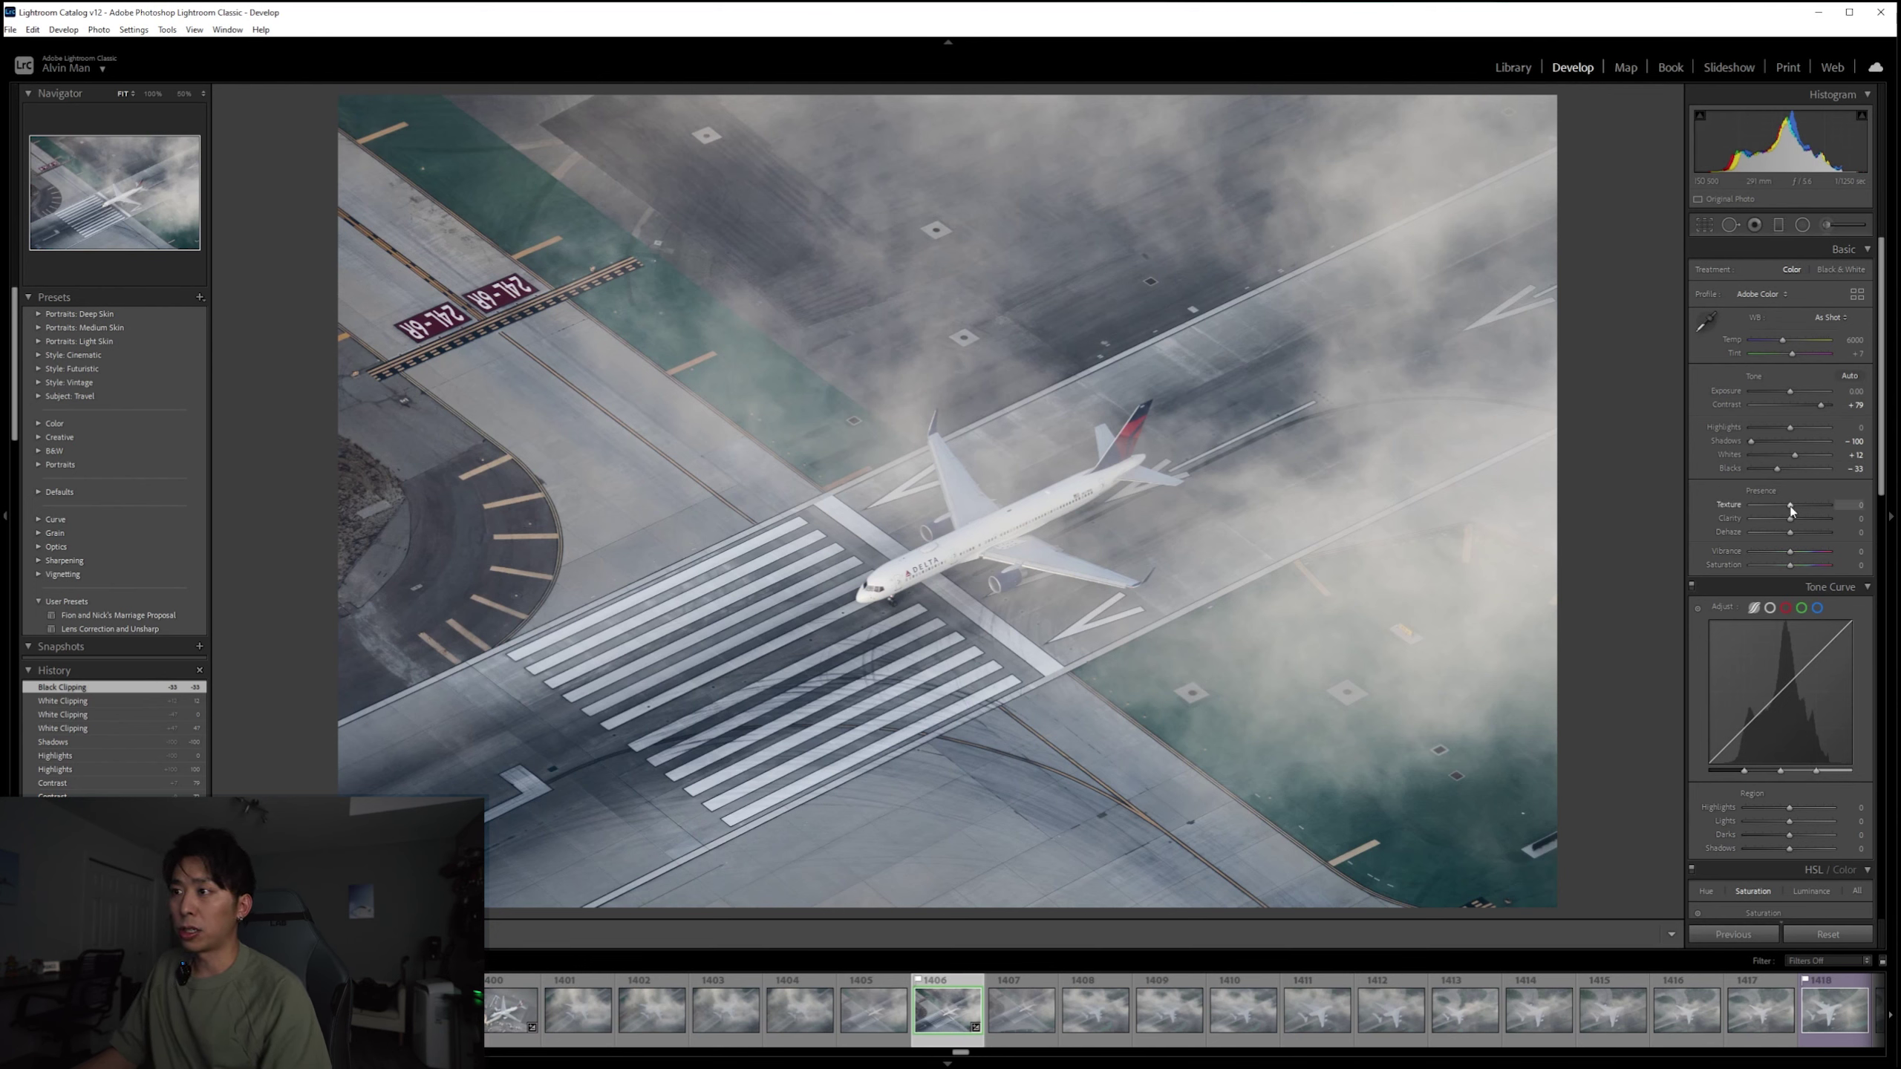
Step: Inspect Texture +100 at 50% zoom, reset Texture to 0, and set Clarity to +35
left_click_drag(1799, 512, 1816, 515)
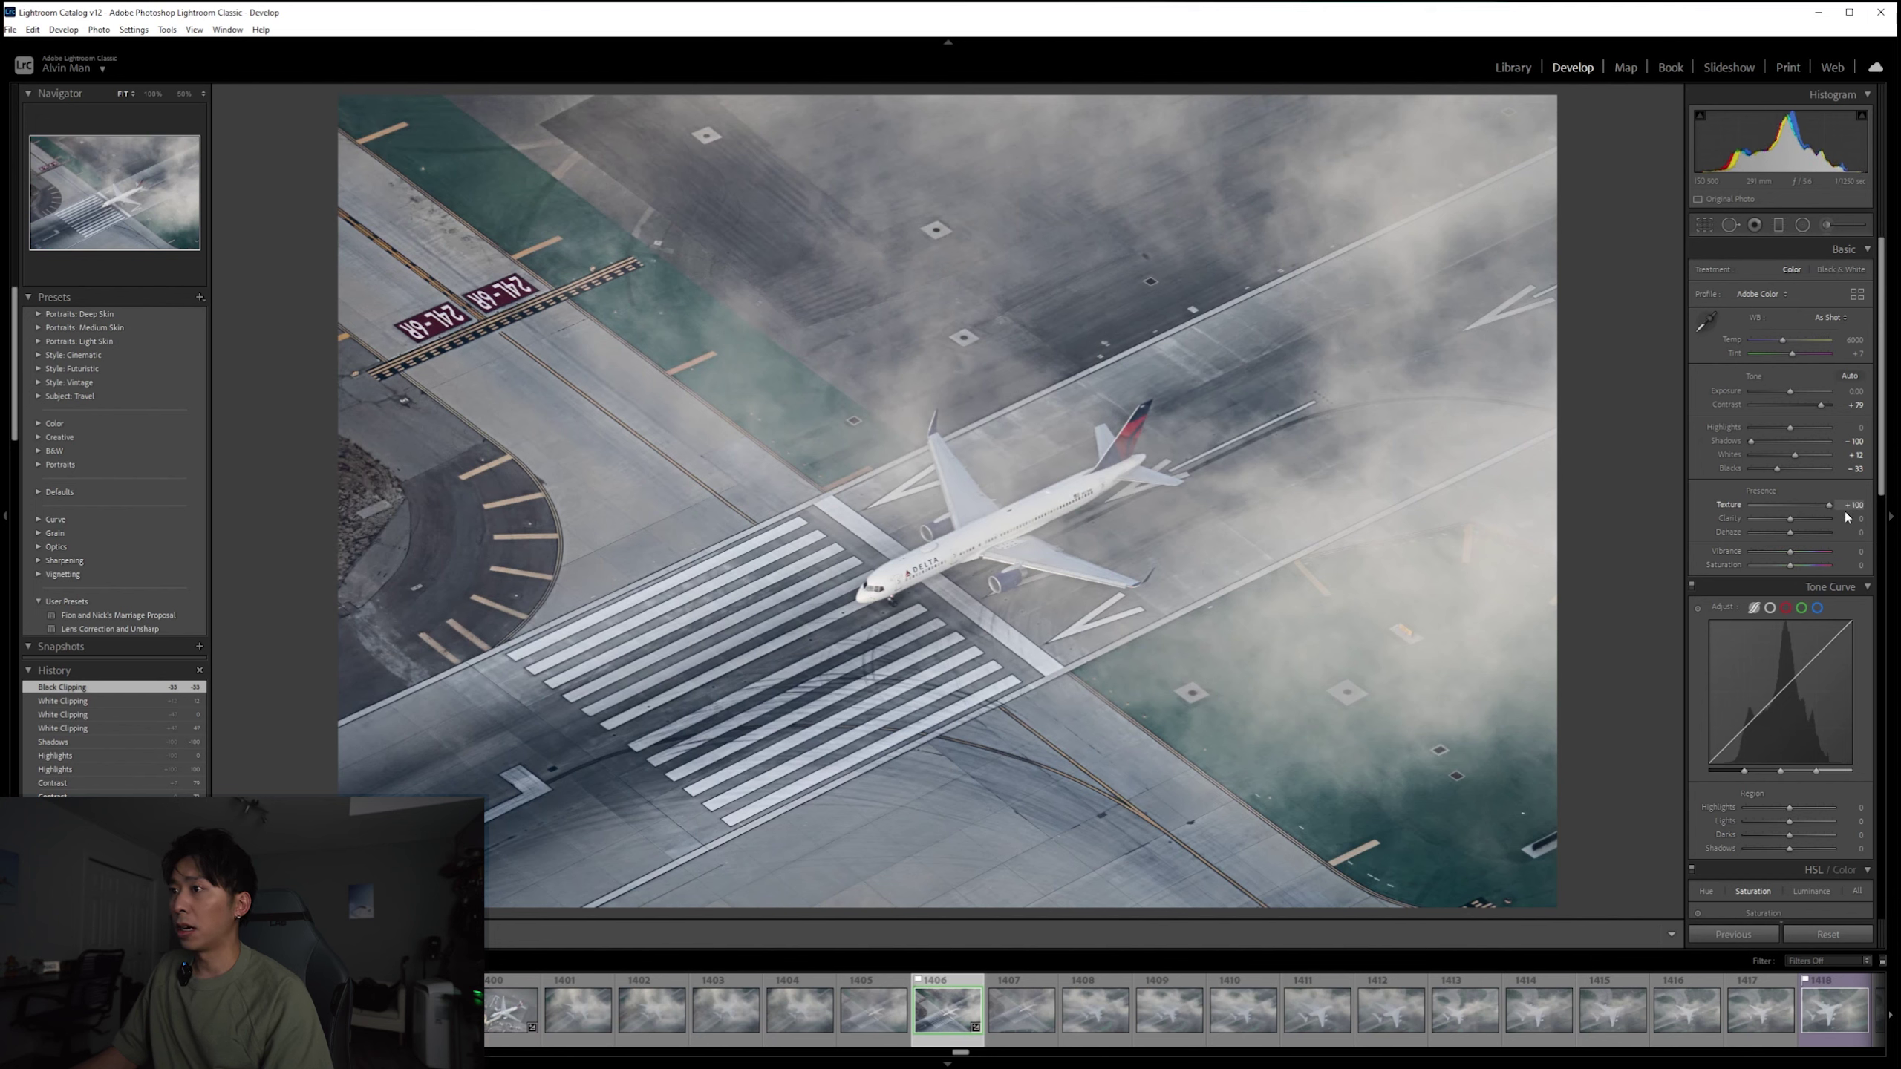
left_click_drag(1844, 510, 1842, 507)
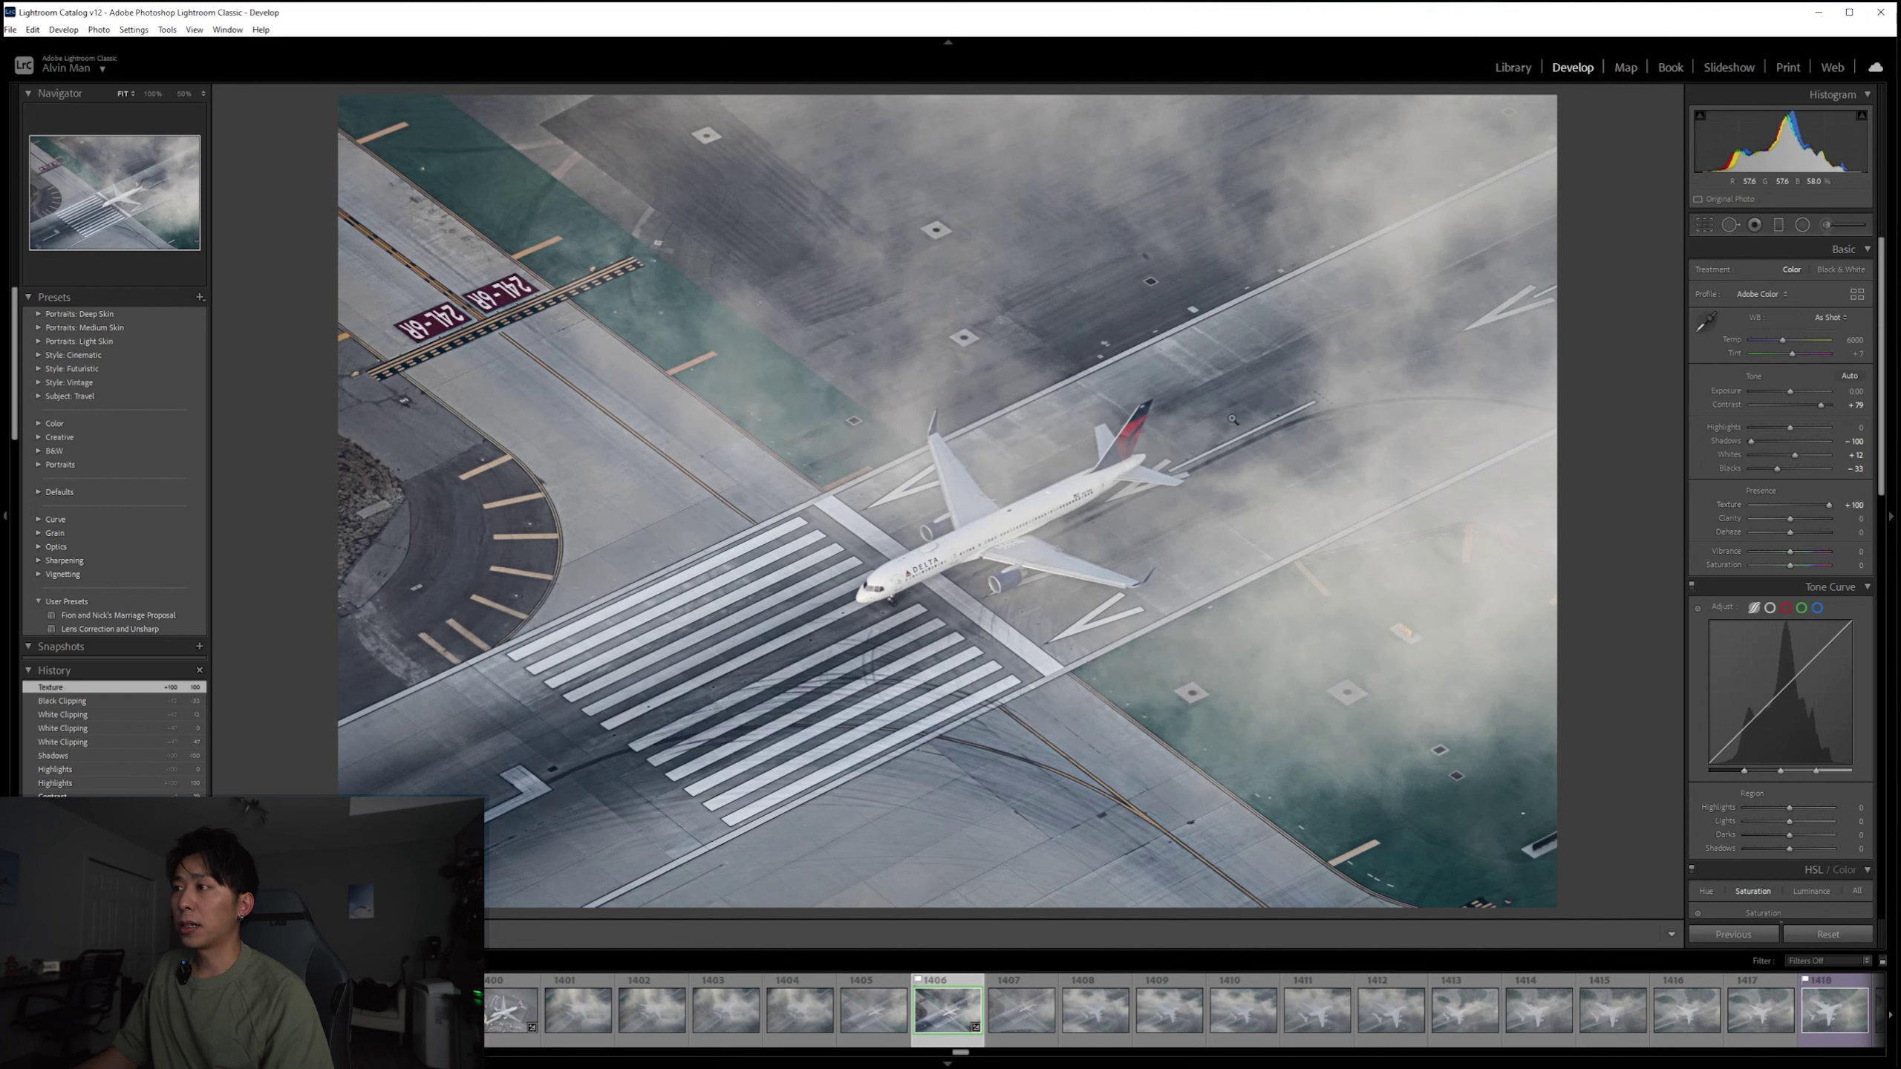
left_click(1232, 419)
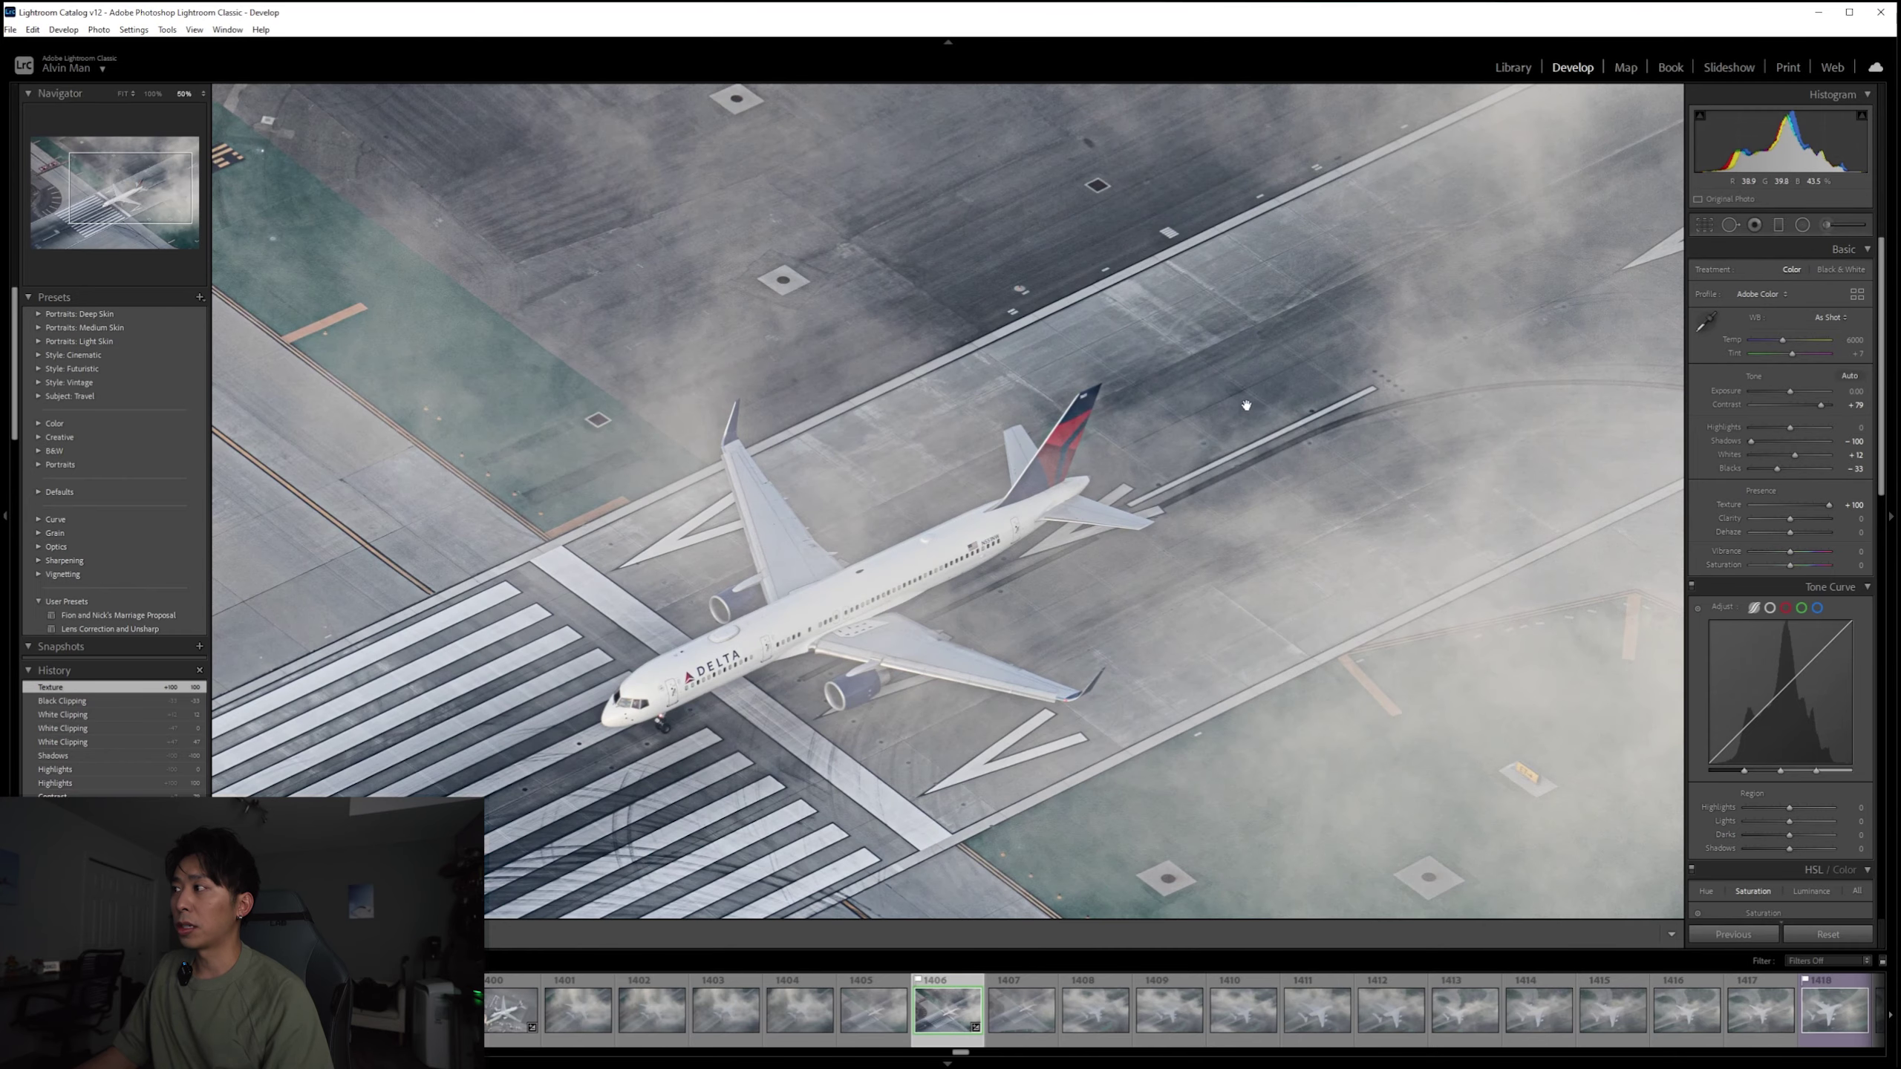
left_click_drag(1210, 365, 1317, 359)
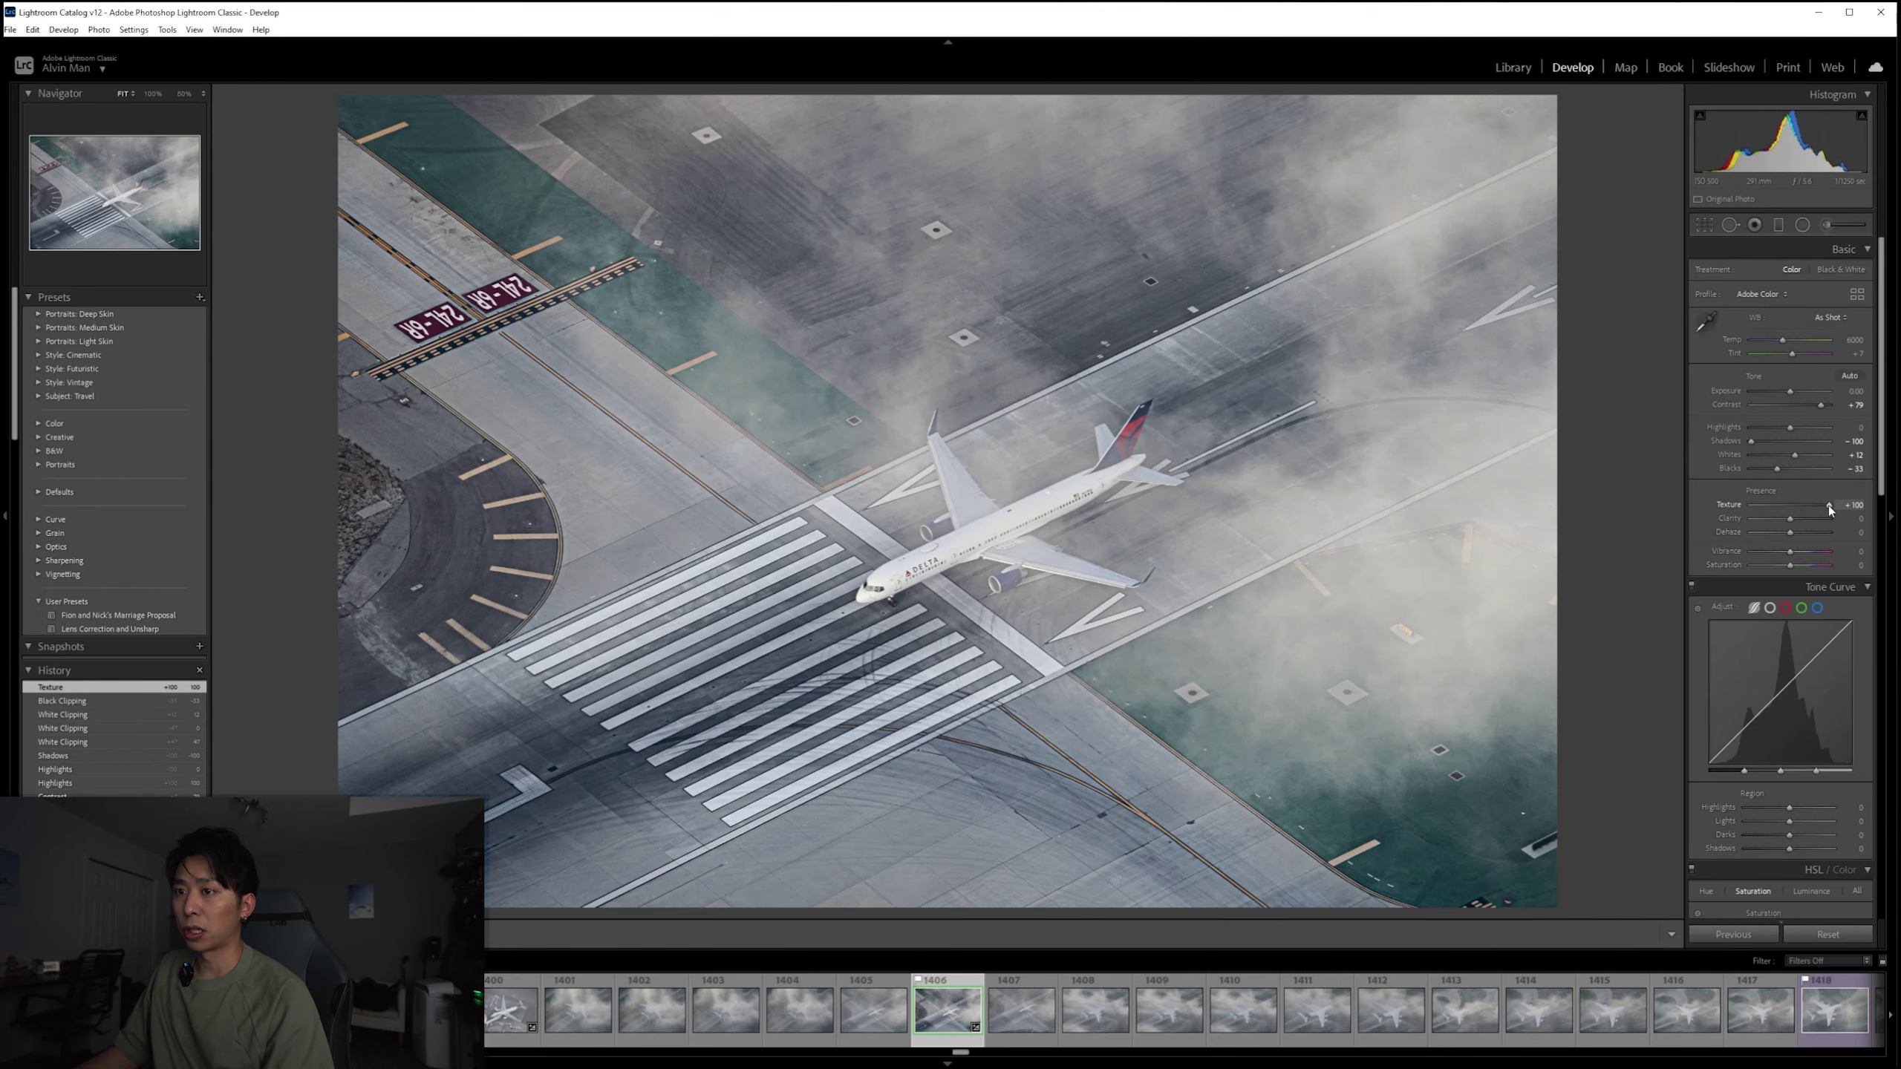
double_click(1828, 506)
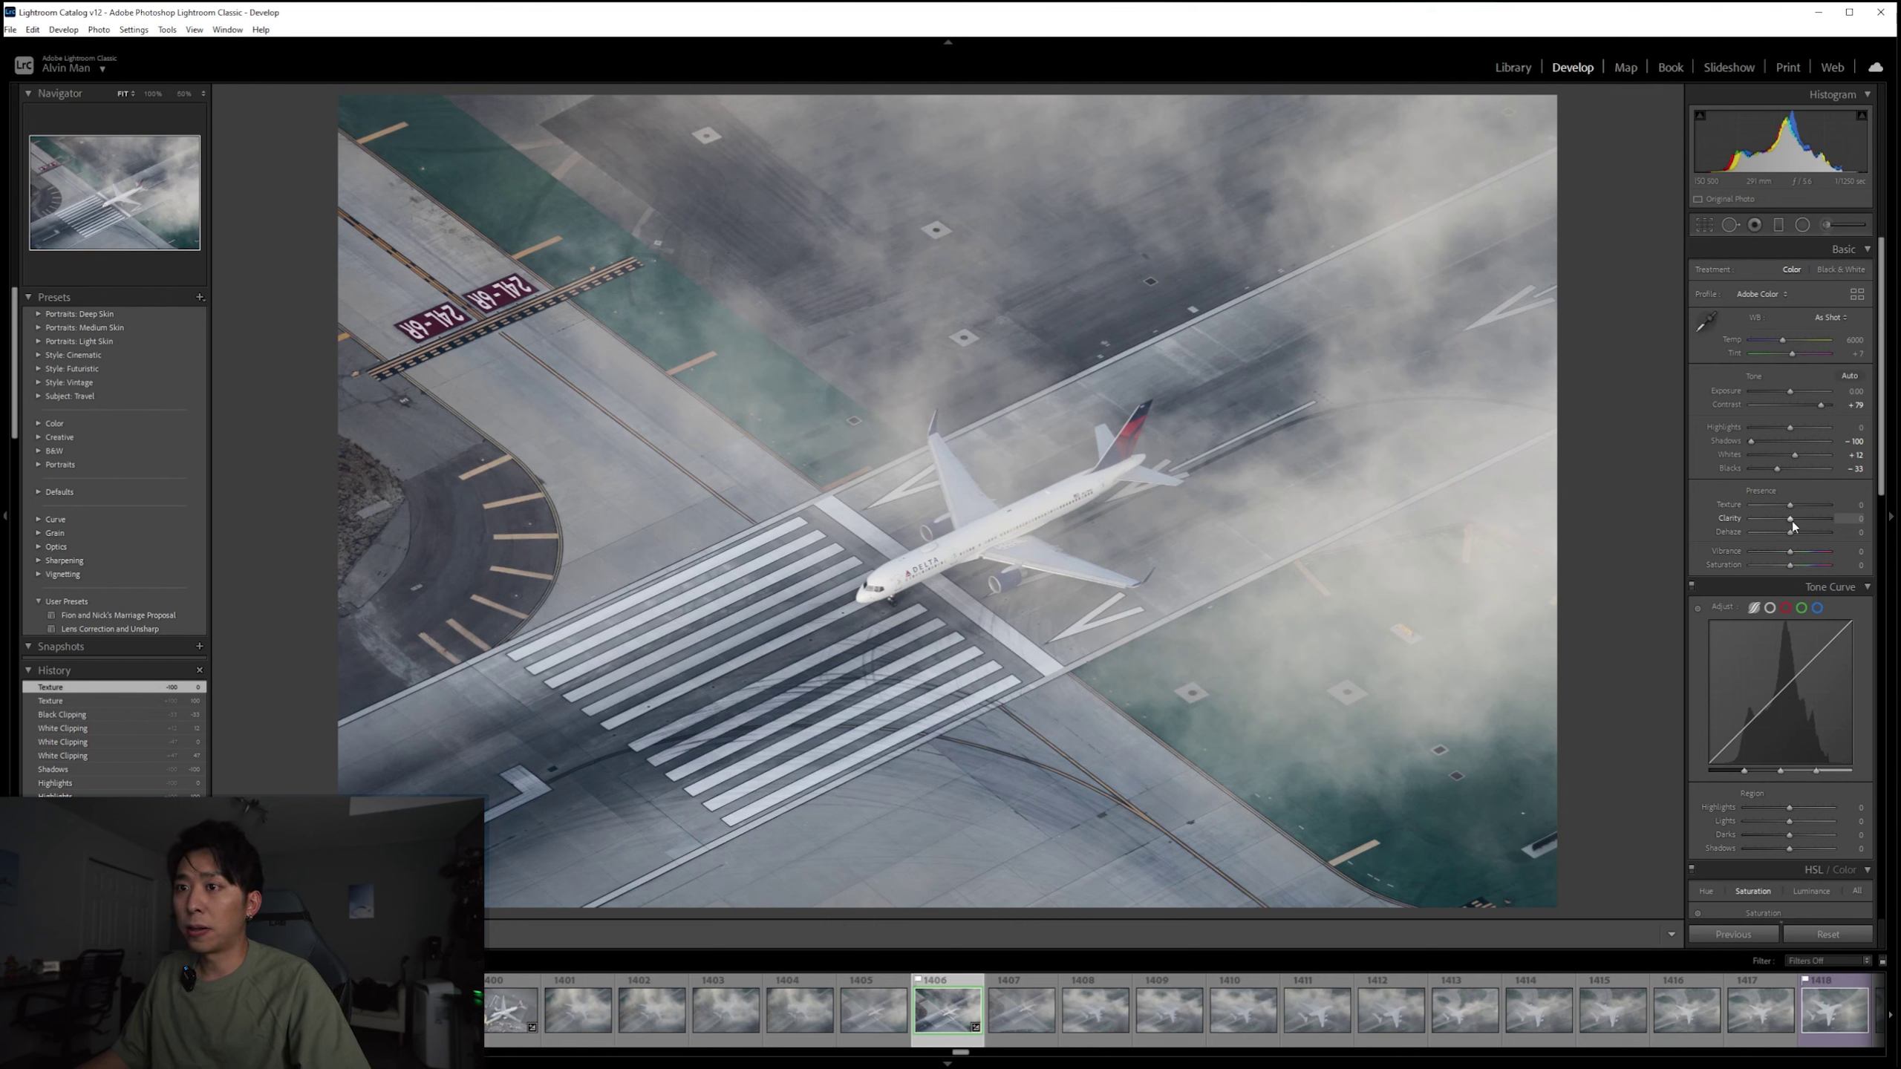
left_click_drag(1794, 522, 1838, 526)
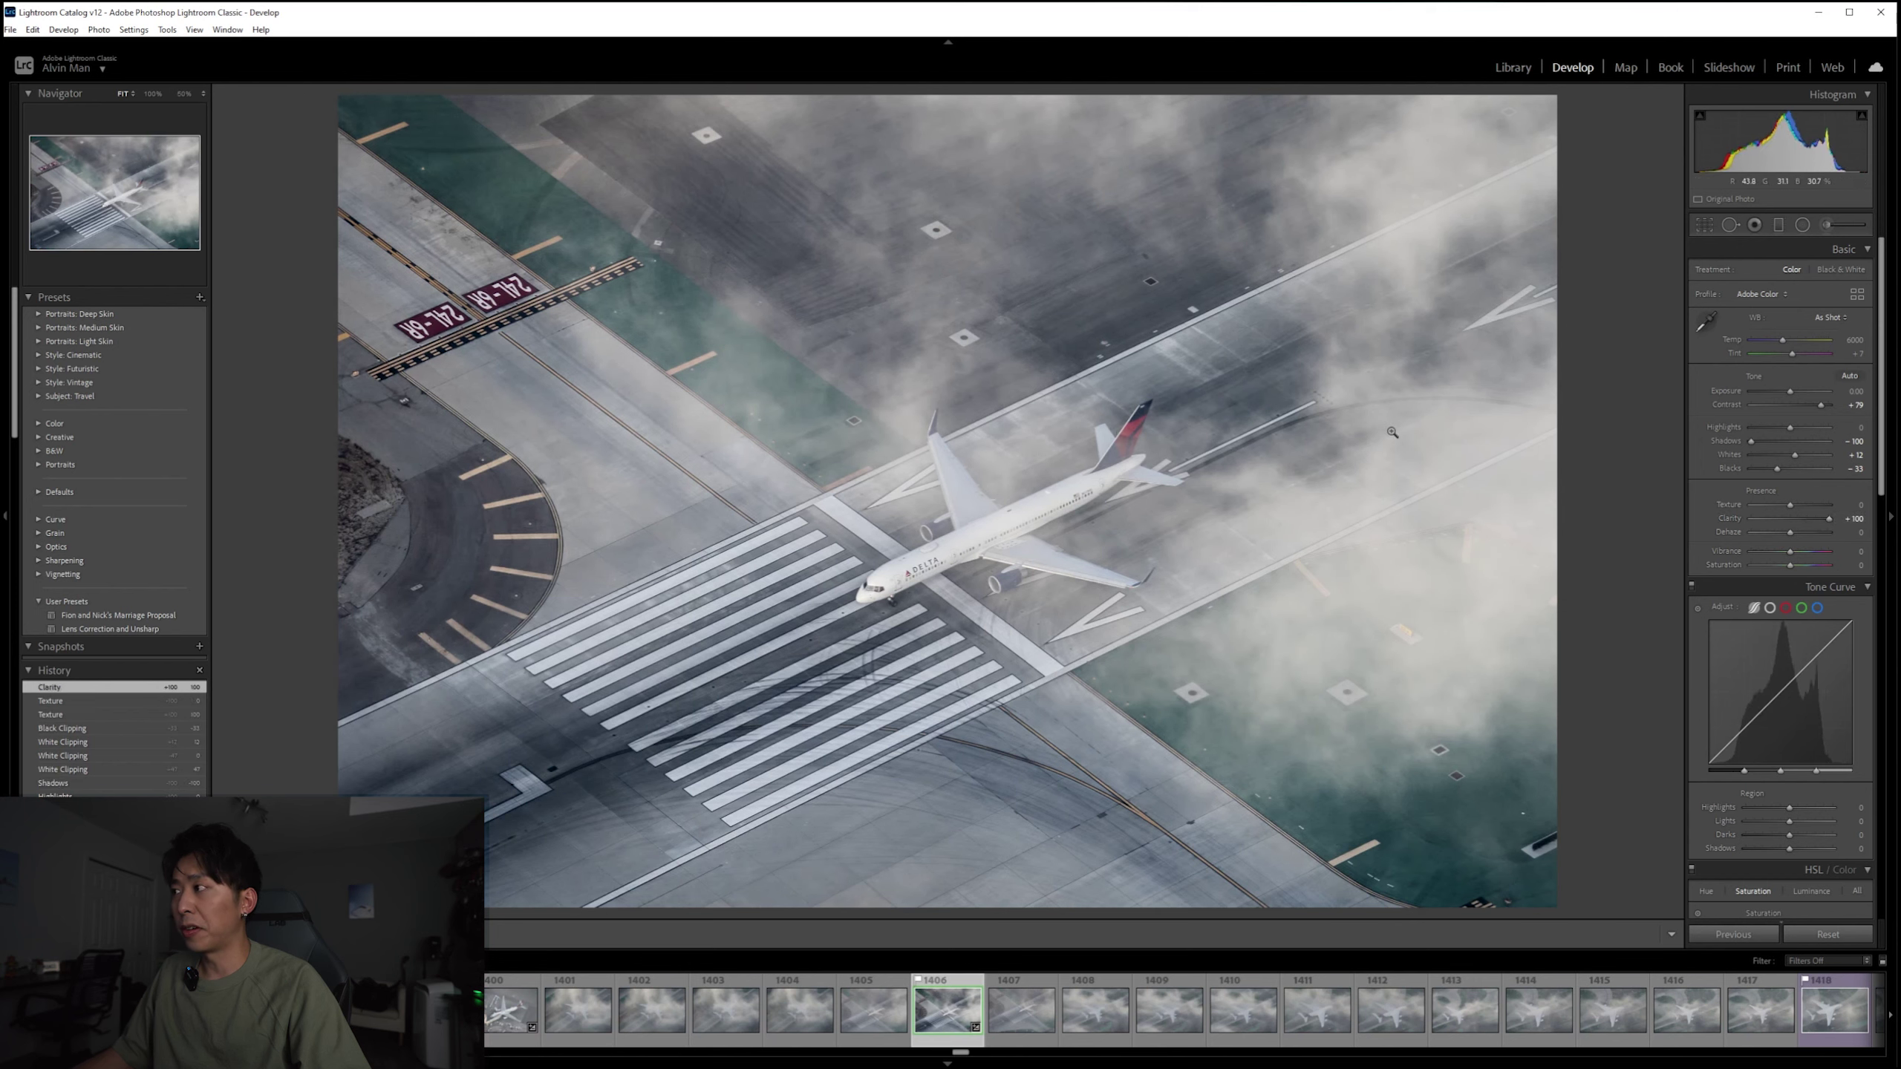
left_click_drag(1828, 521, 1794, 518)
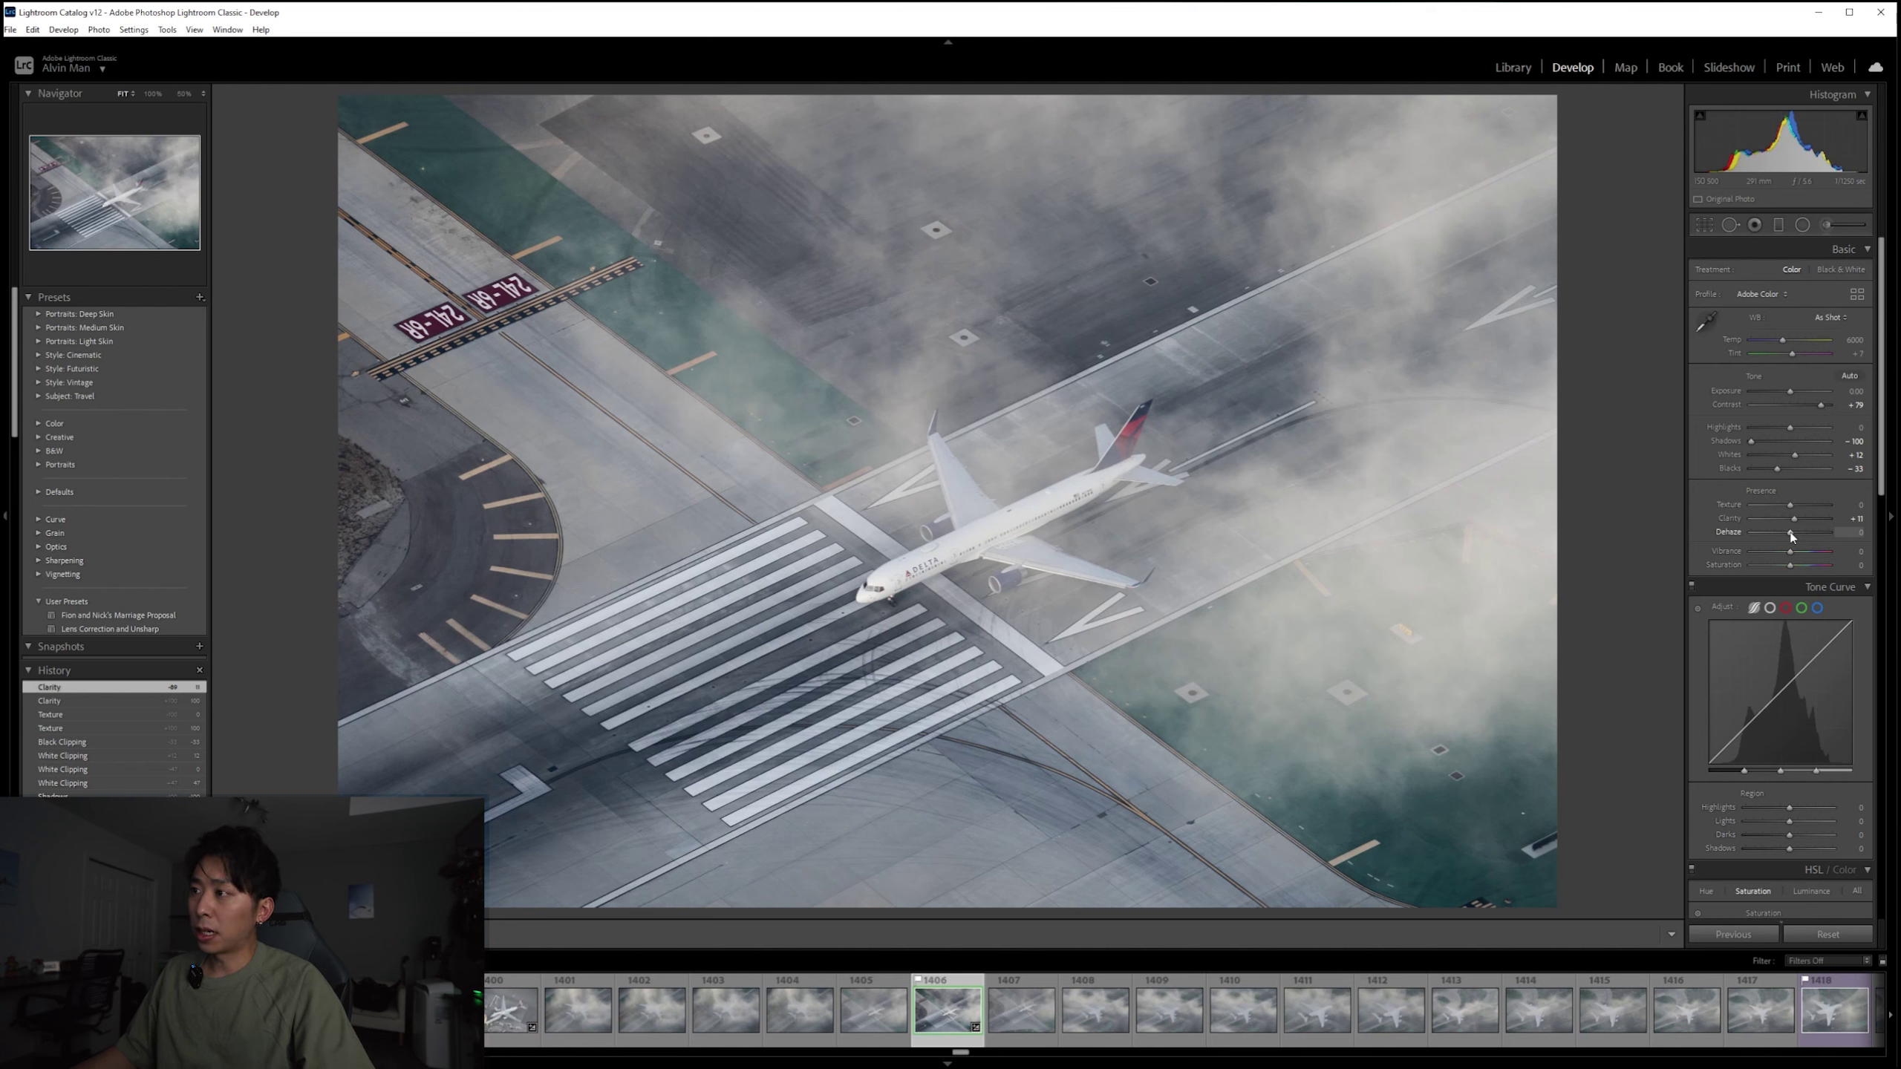
Step: Try Dehaze values up to +72, then pull it back to a subtle positive amount
left_click_drag(1792, 533, 1795, 538)
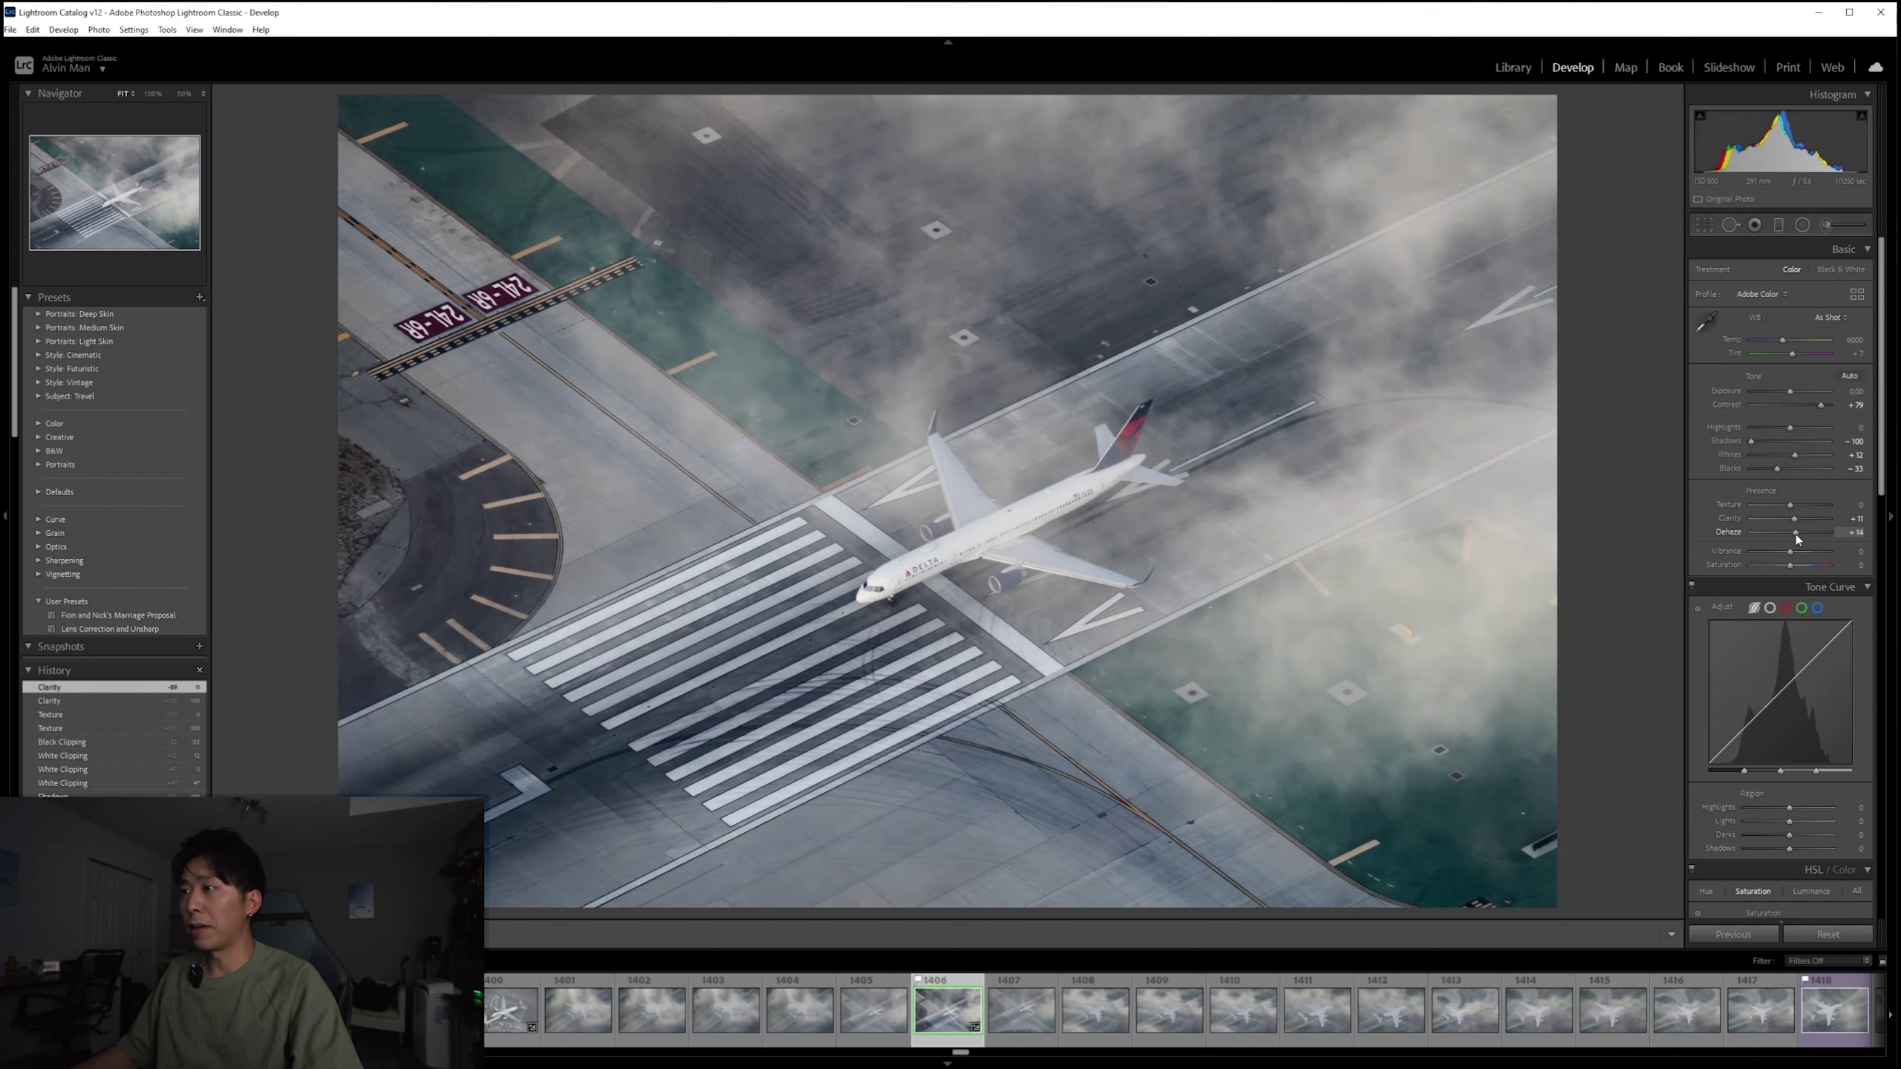
left_click_drag(1796, 535, 1798, 535)
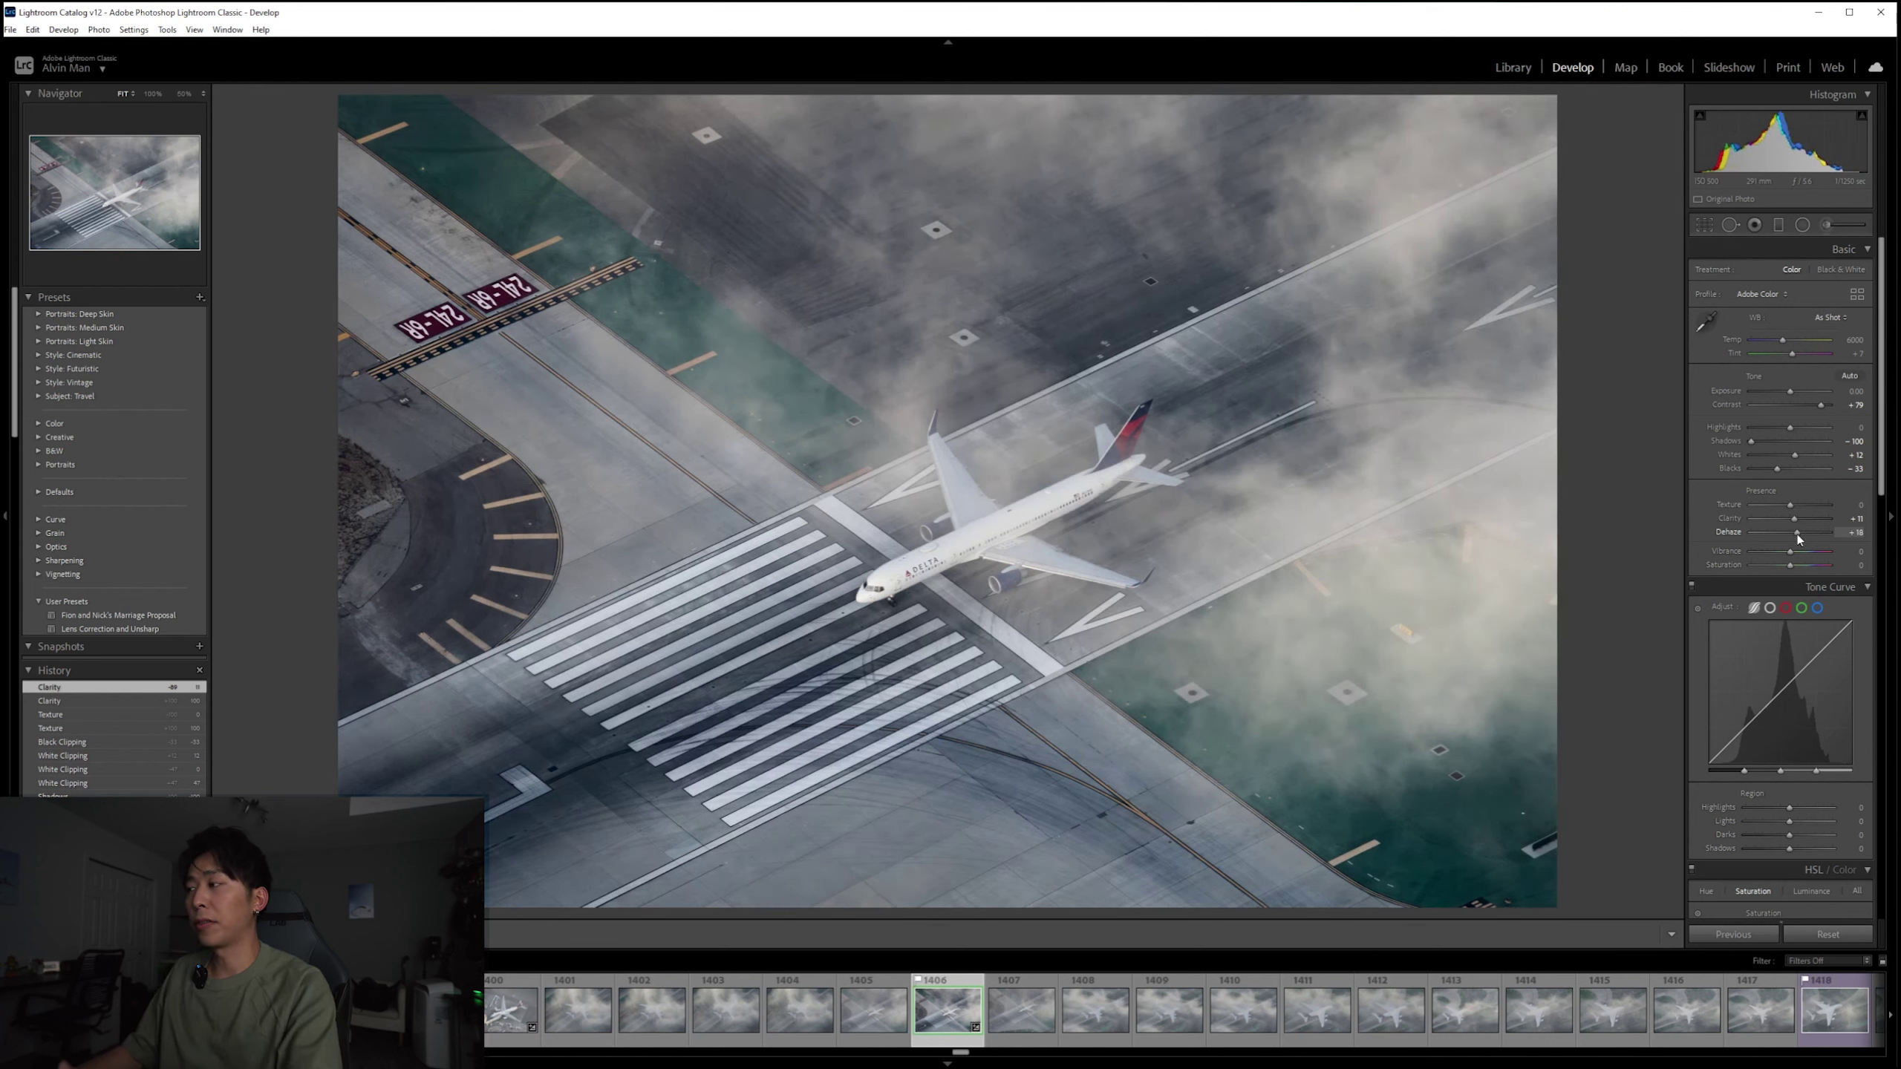
left_click_drag(1797, 535, 1799, 535)
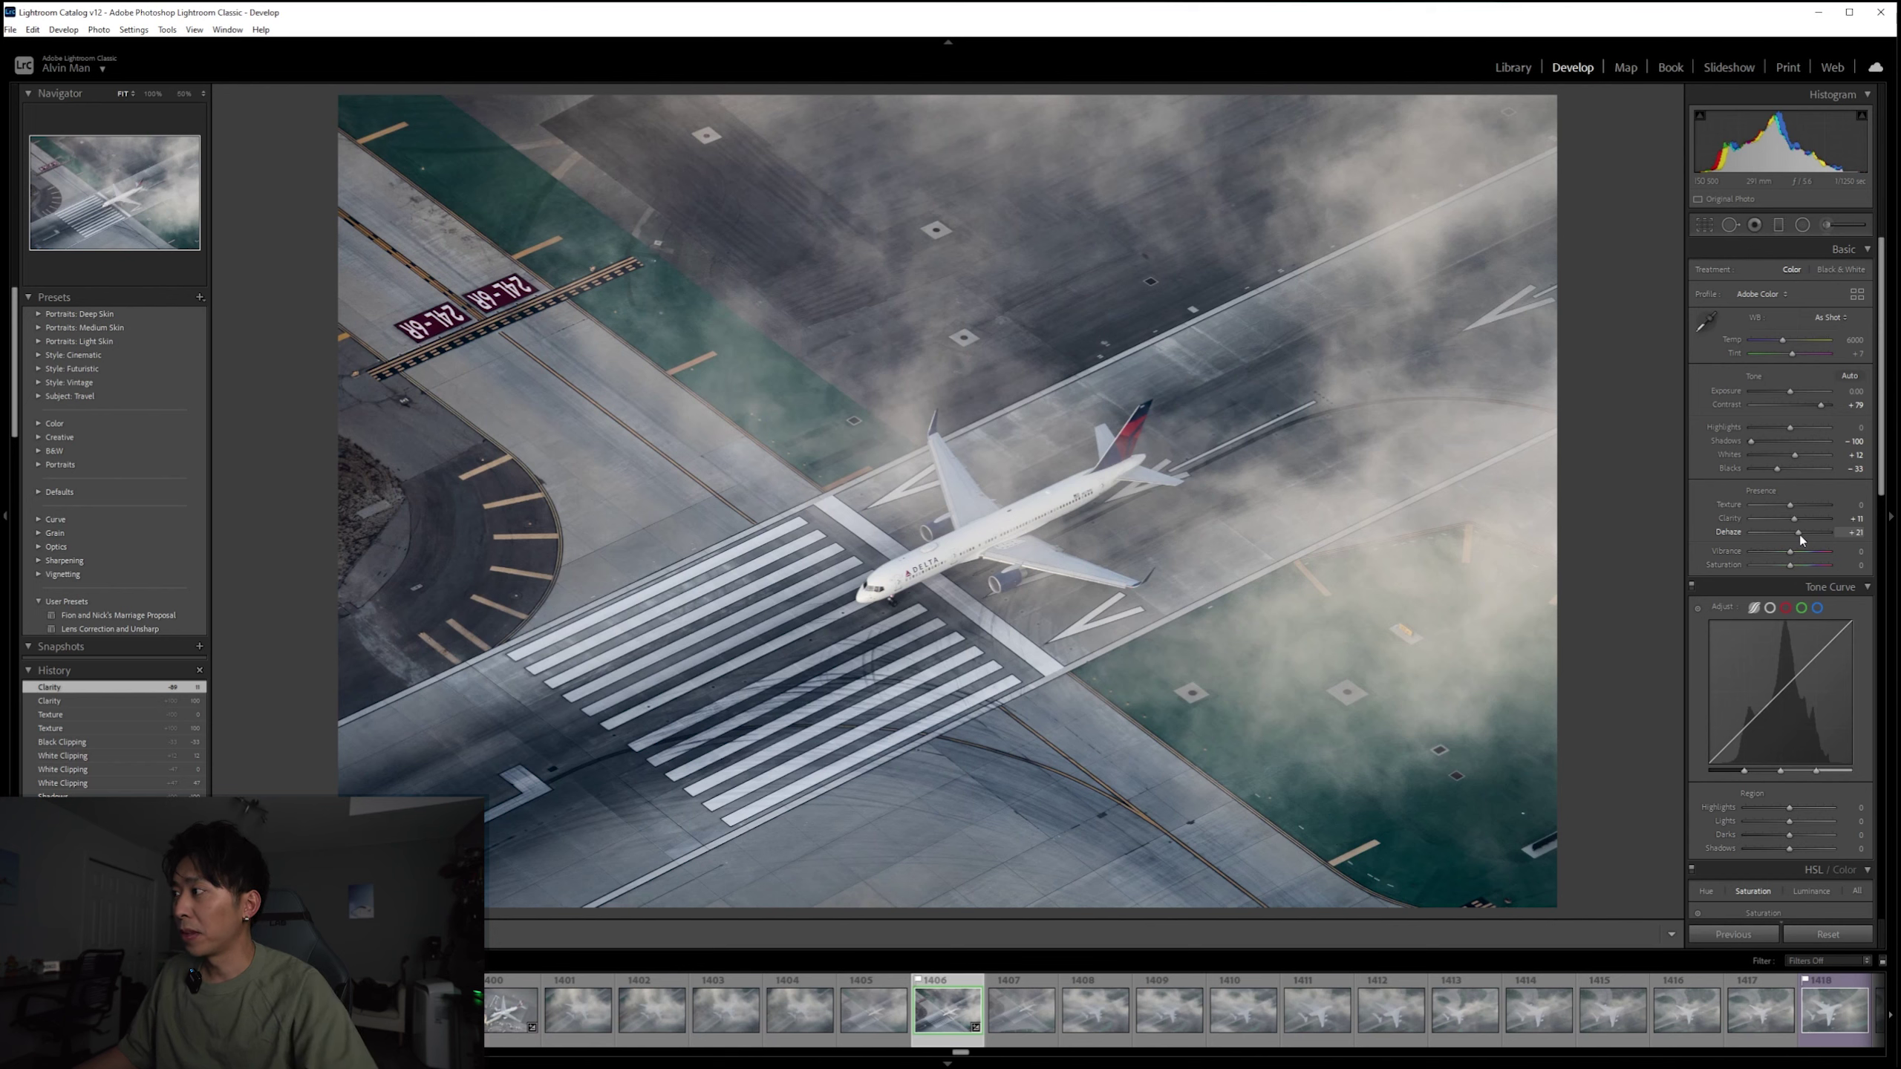
left_click_drag(1799, 535, 1803, 532)
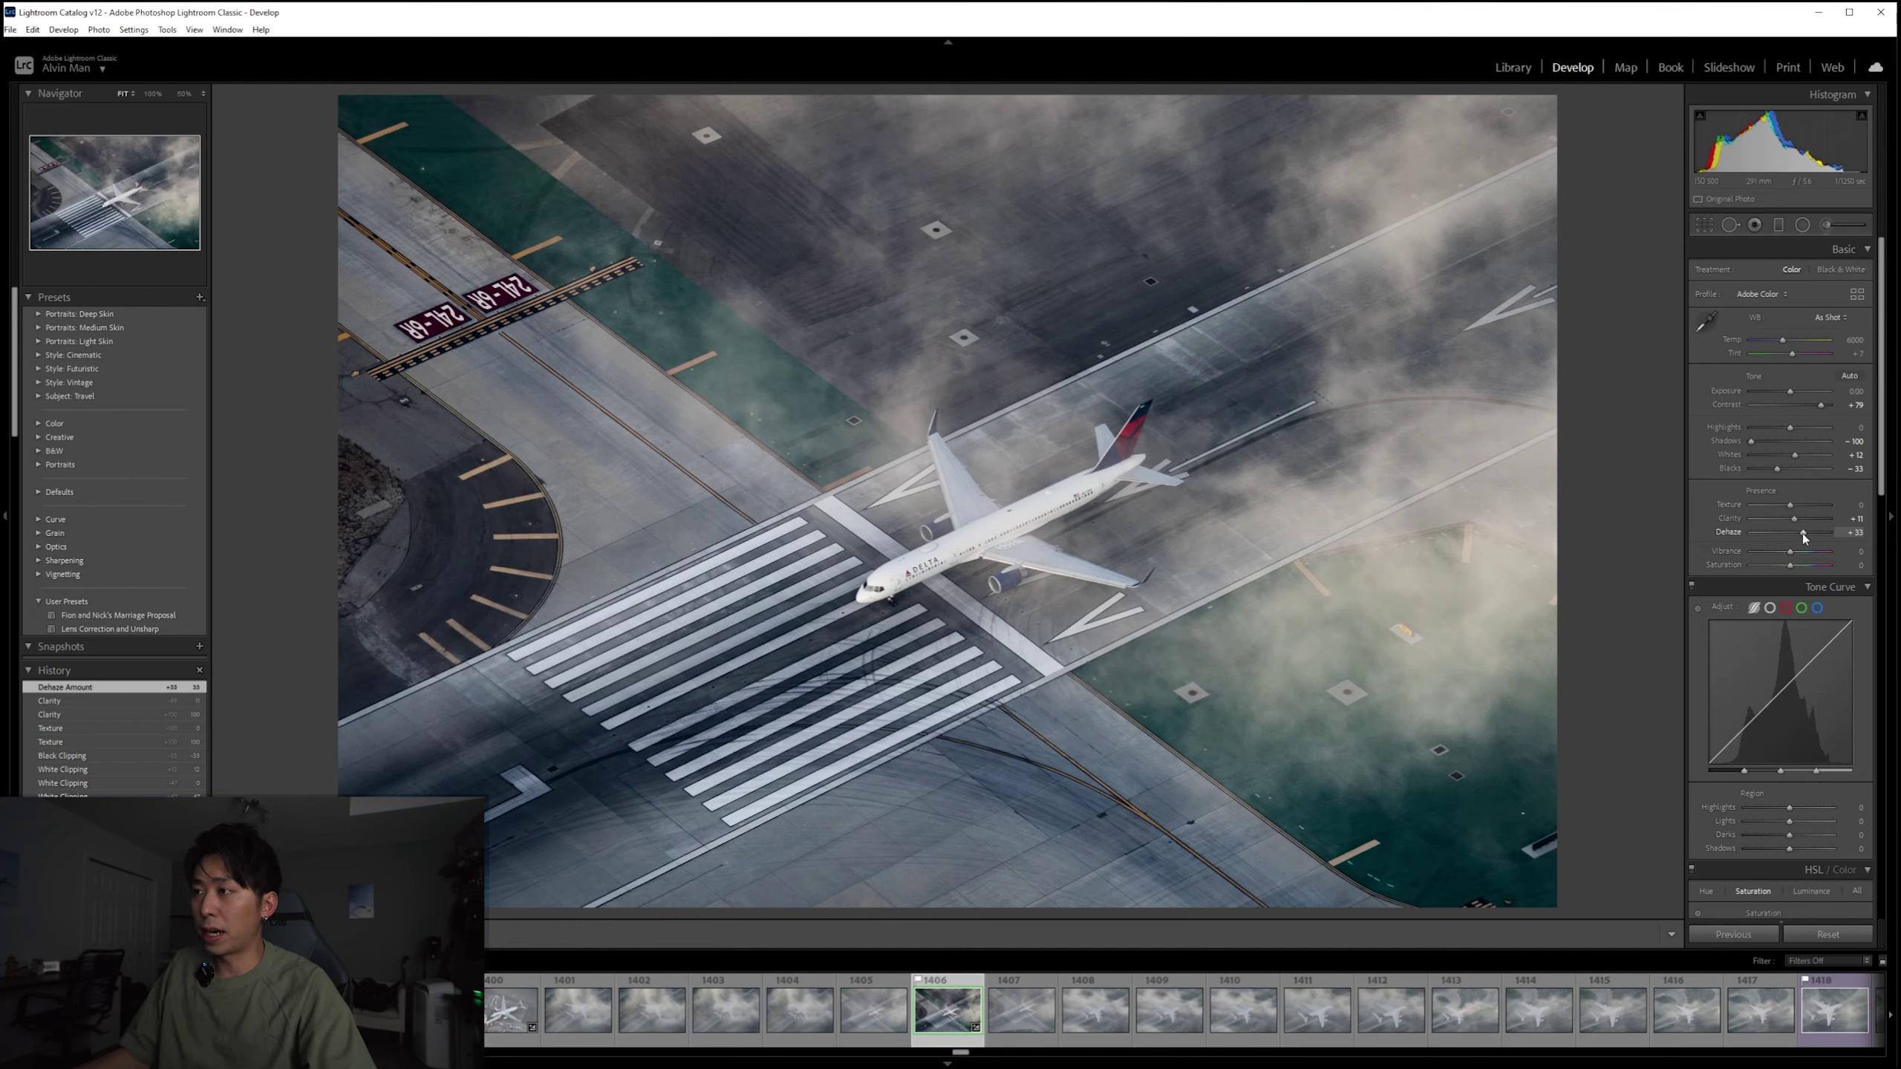
left_click_drag(1803, 534, 1818, 535)
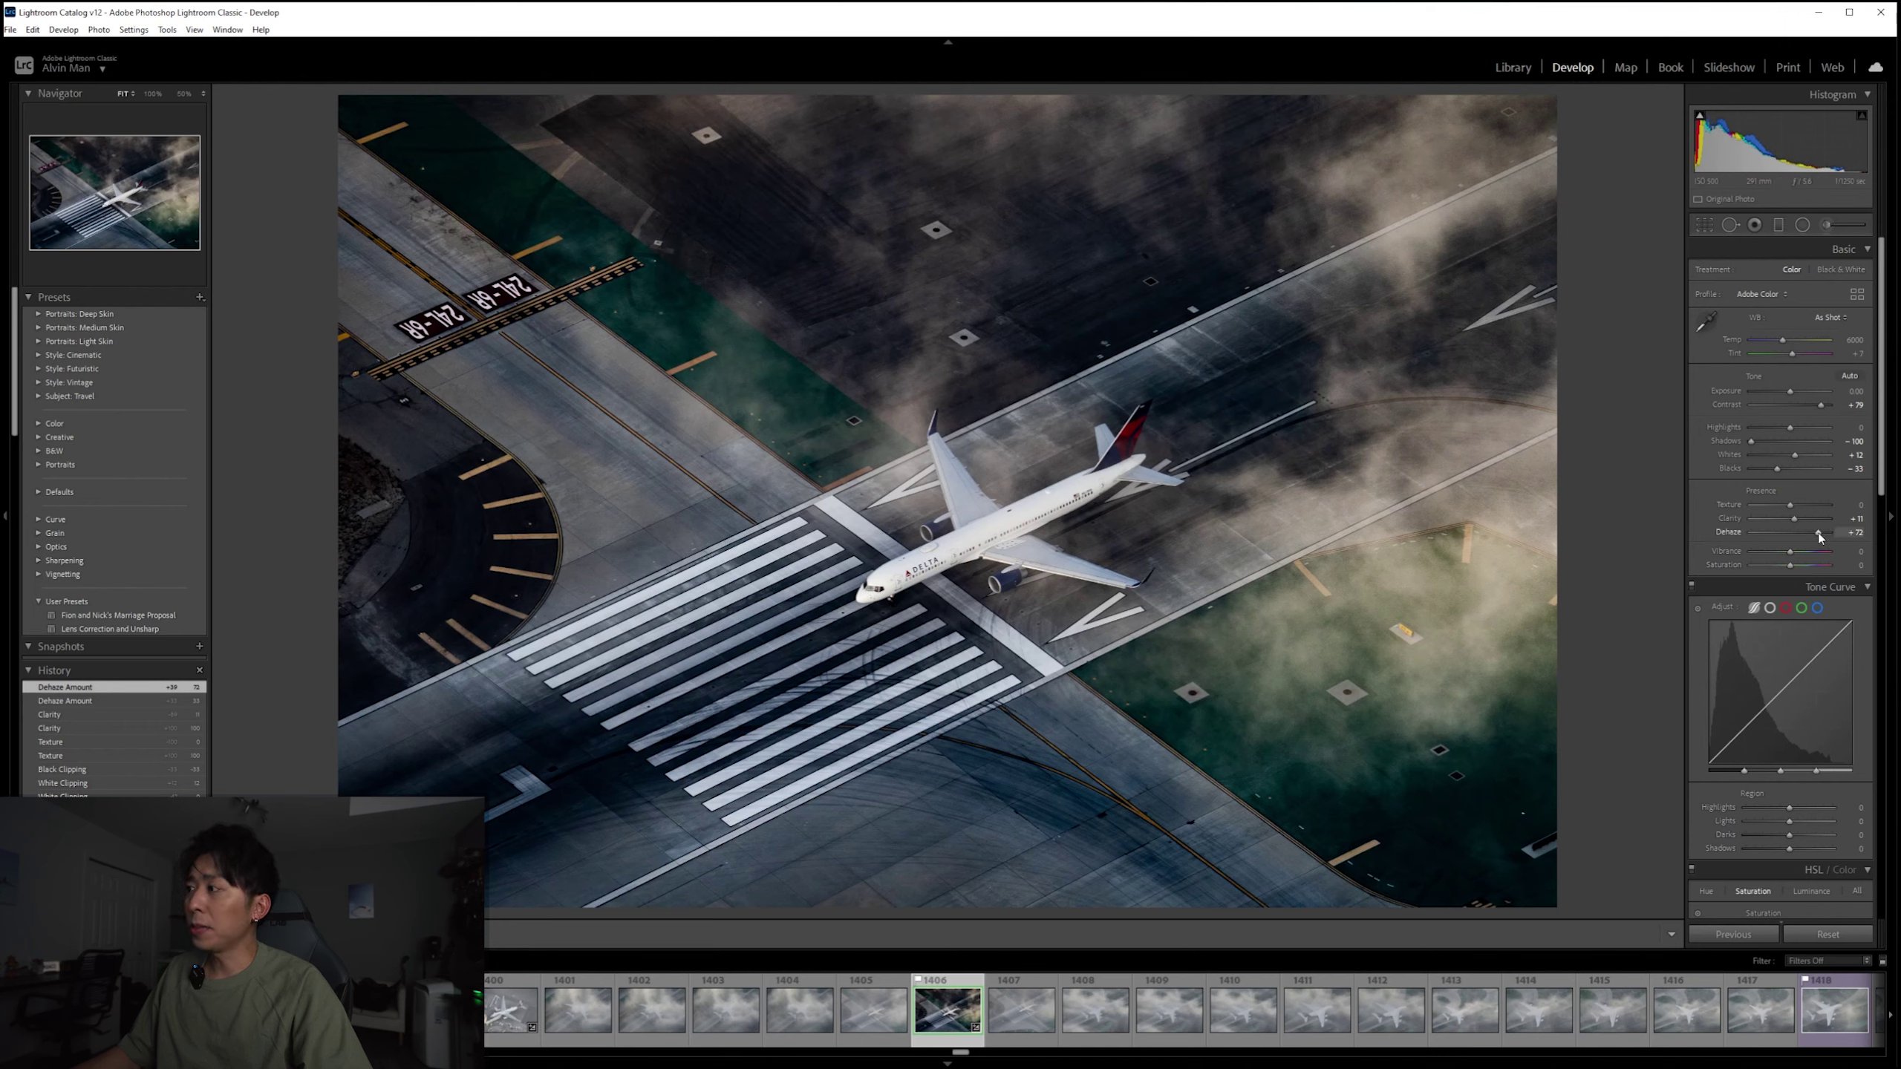
left_click_drag(1819, 532, 1794, 533)
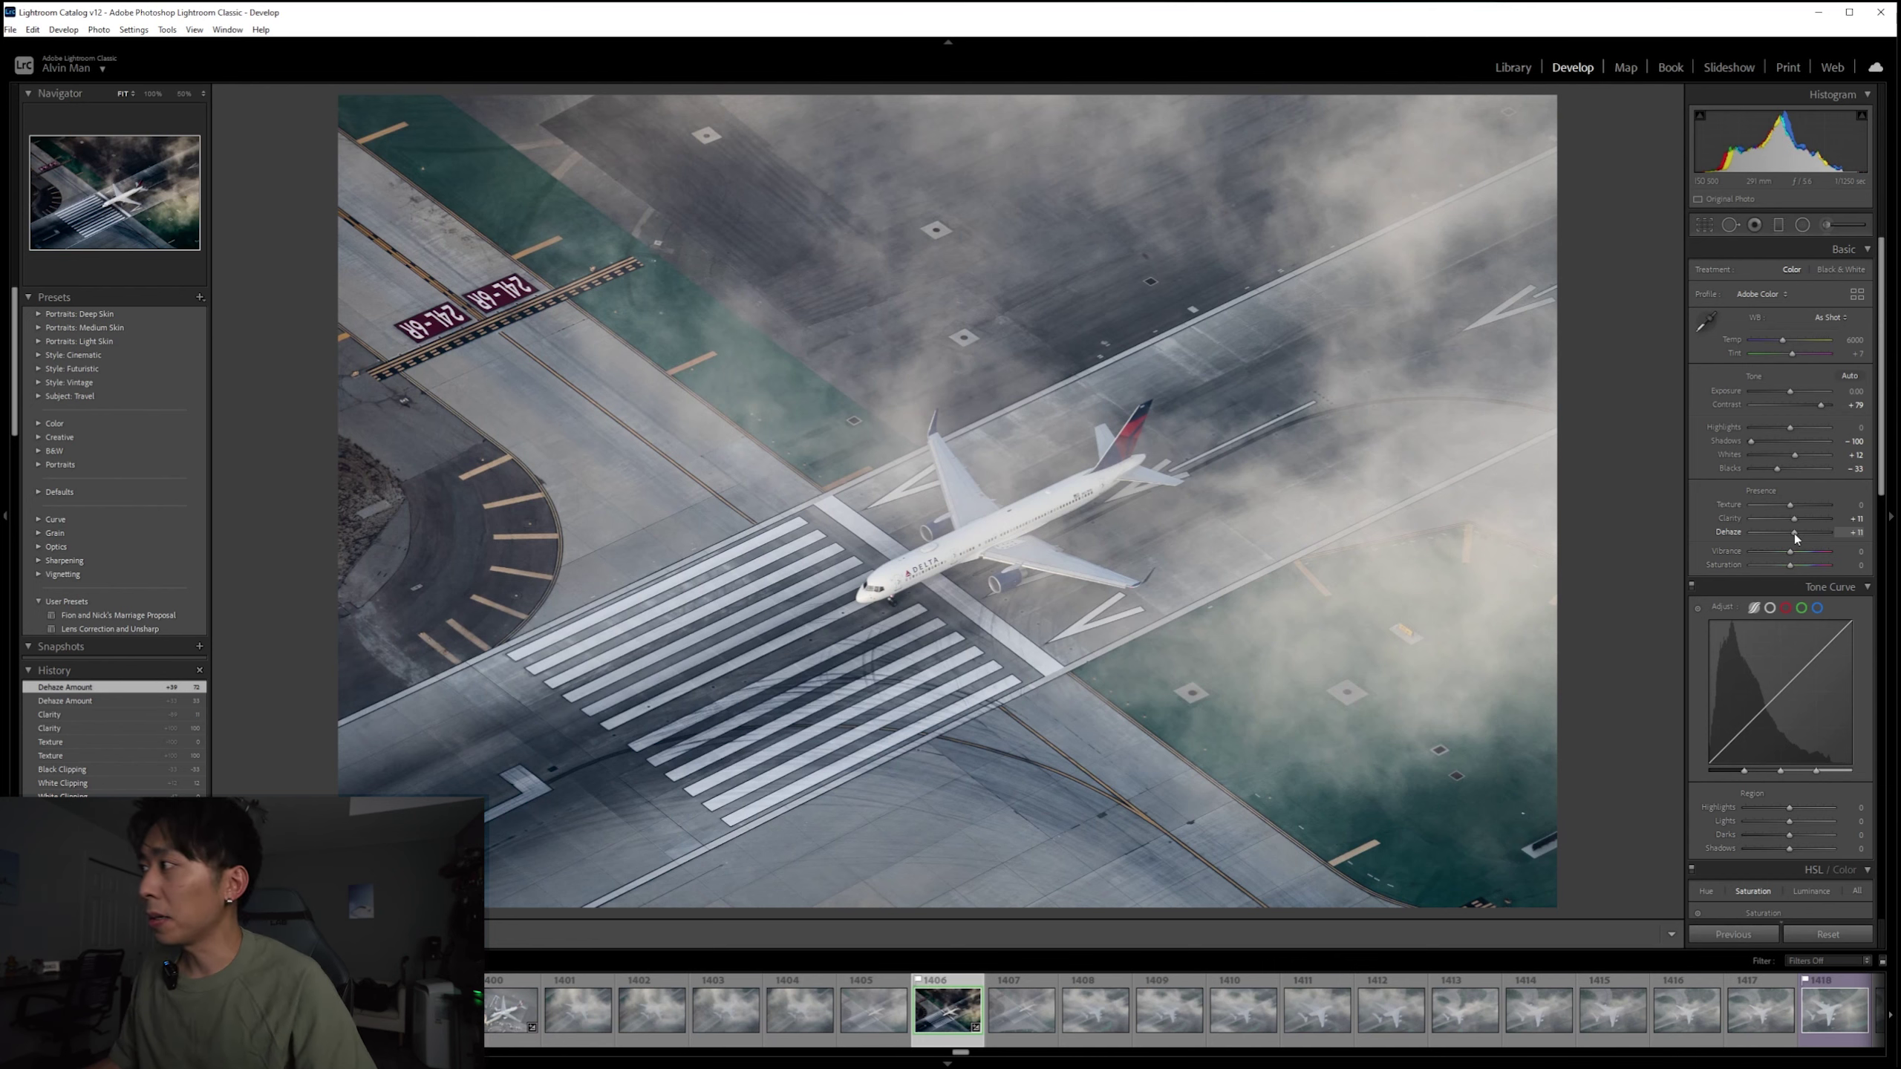
left_click_drag(1794, 533, 1794, 533)
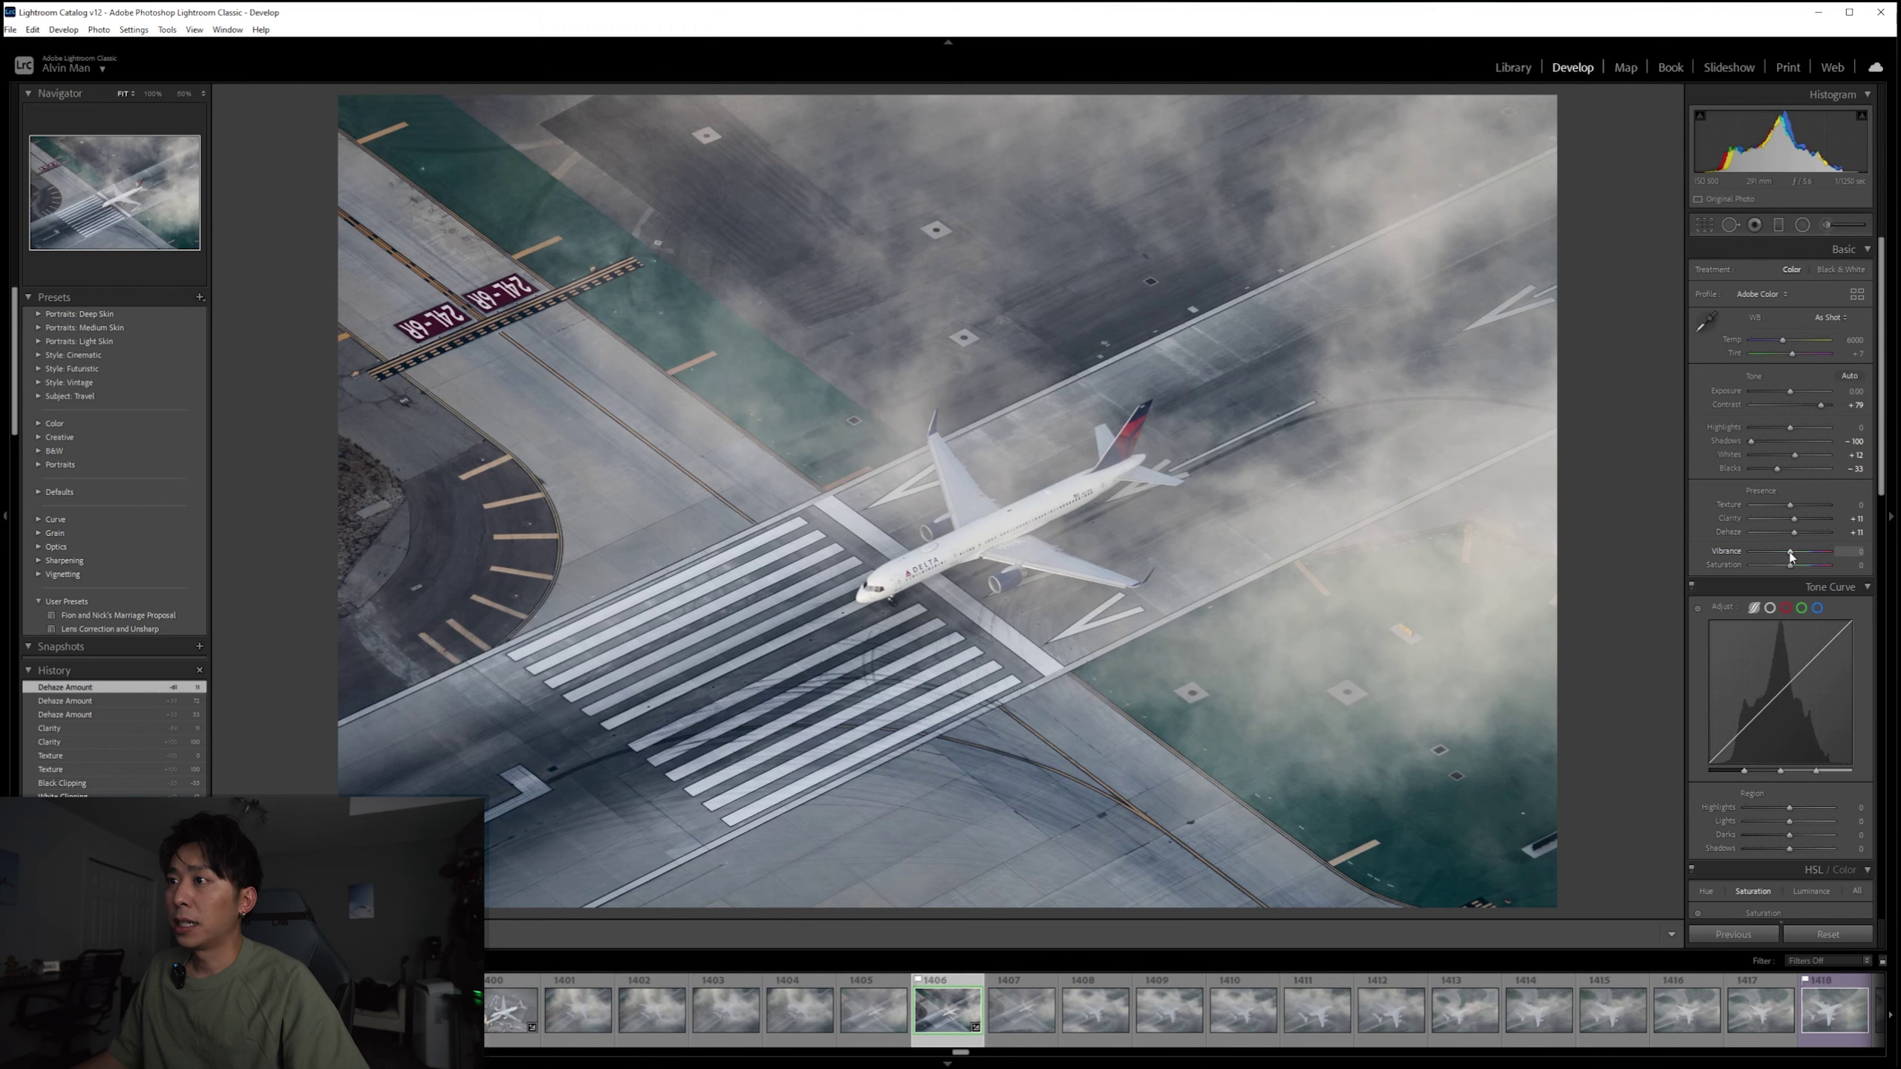
Step: After trying Vibrance and Saturation, reset both to zero and add a slight Vibrance boost of about +9
mouse_move(1797, 554)
left_mouse_down()
mouse_move(1821, 558)
mouse_move(1794, 551)
left_mouse_up()
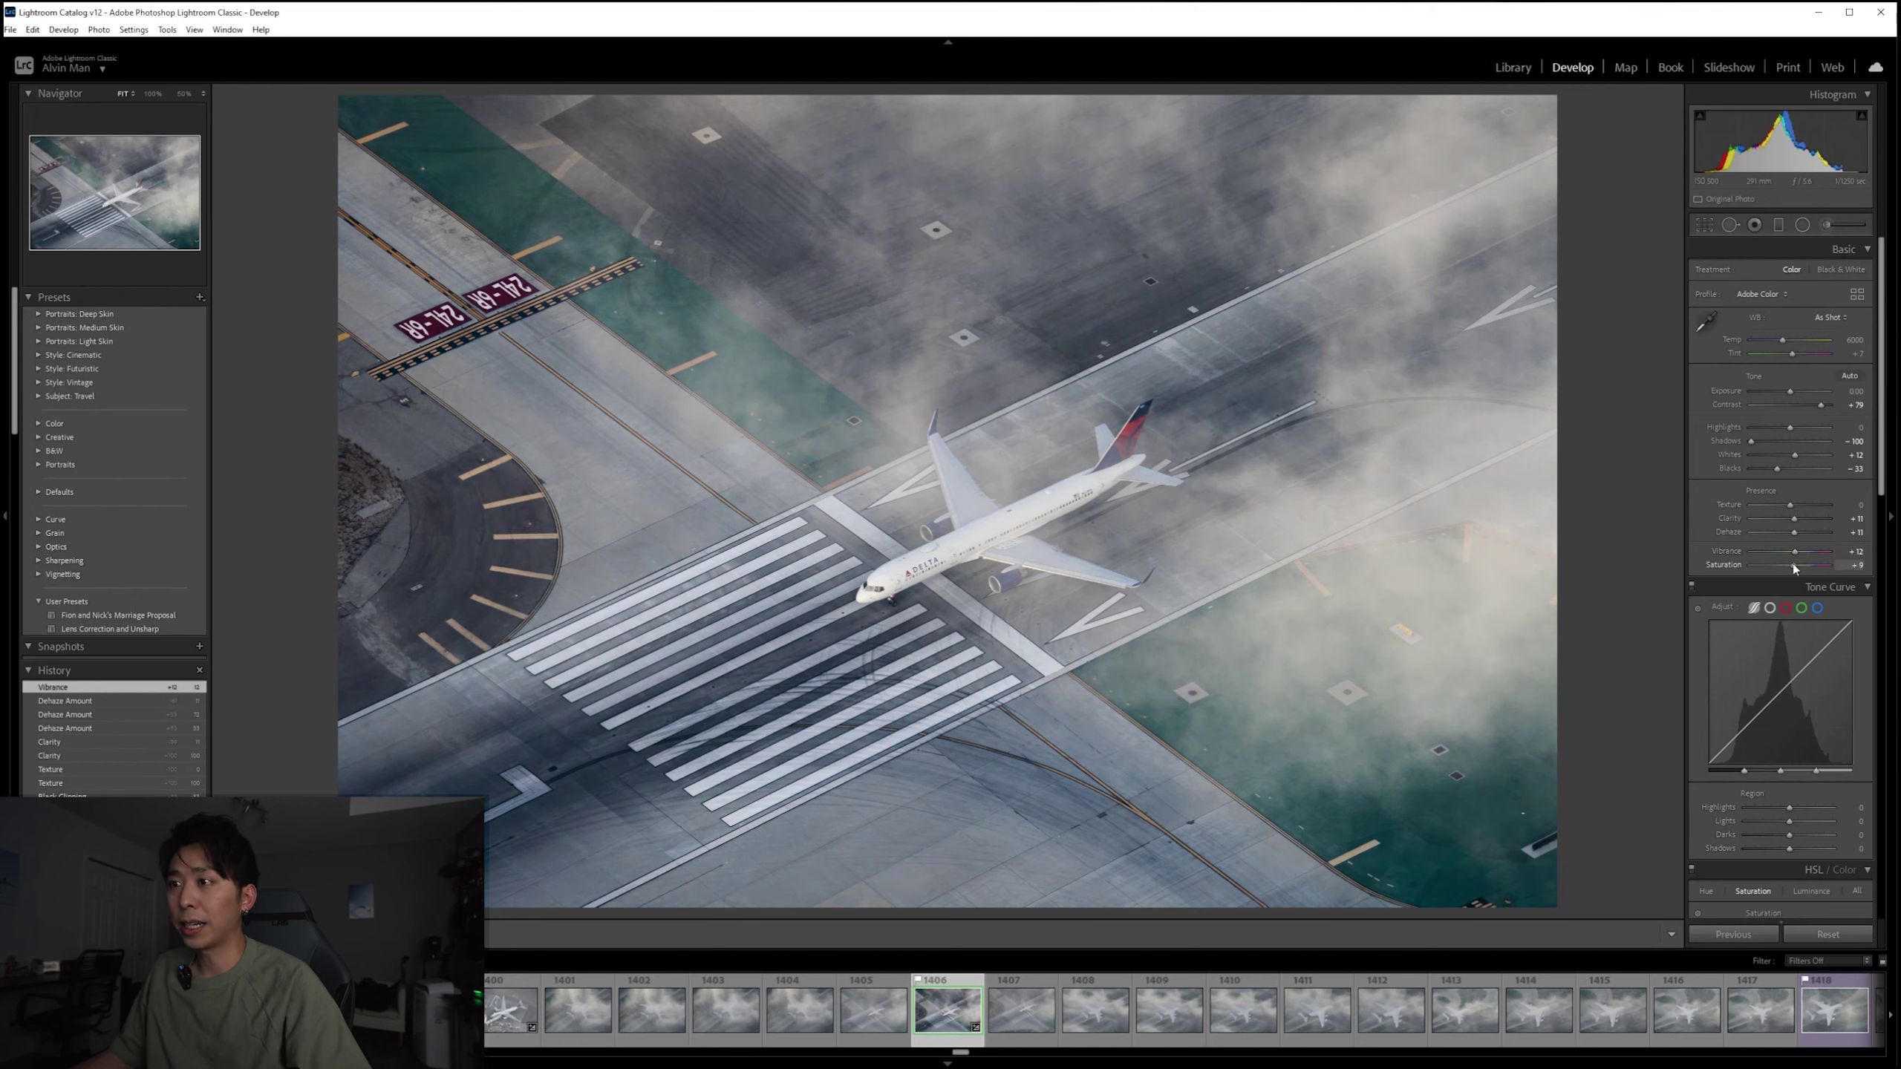
left_click_drag(1801, 568, 1806, 567)
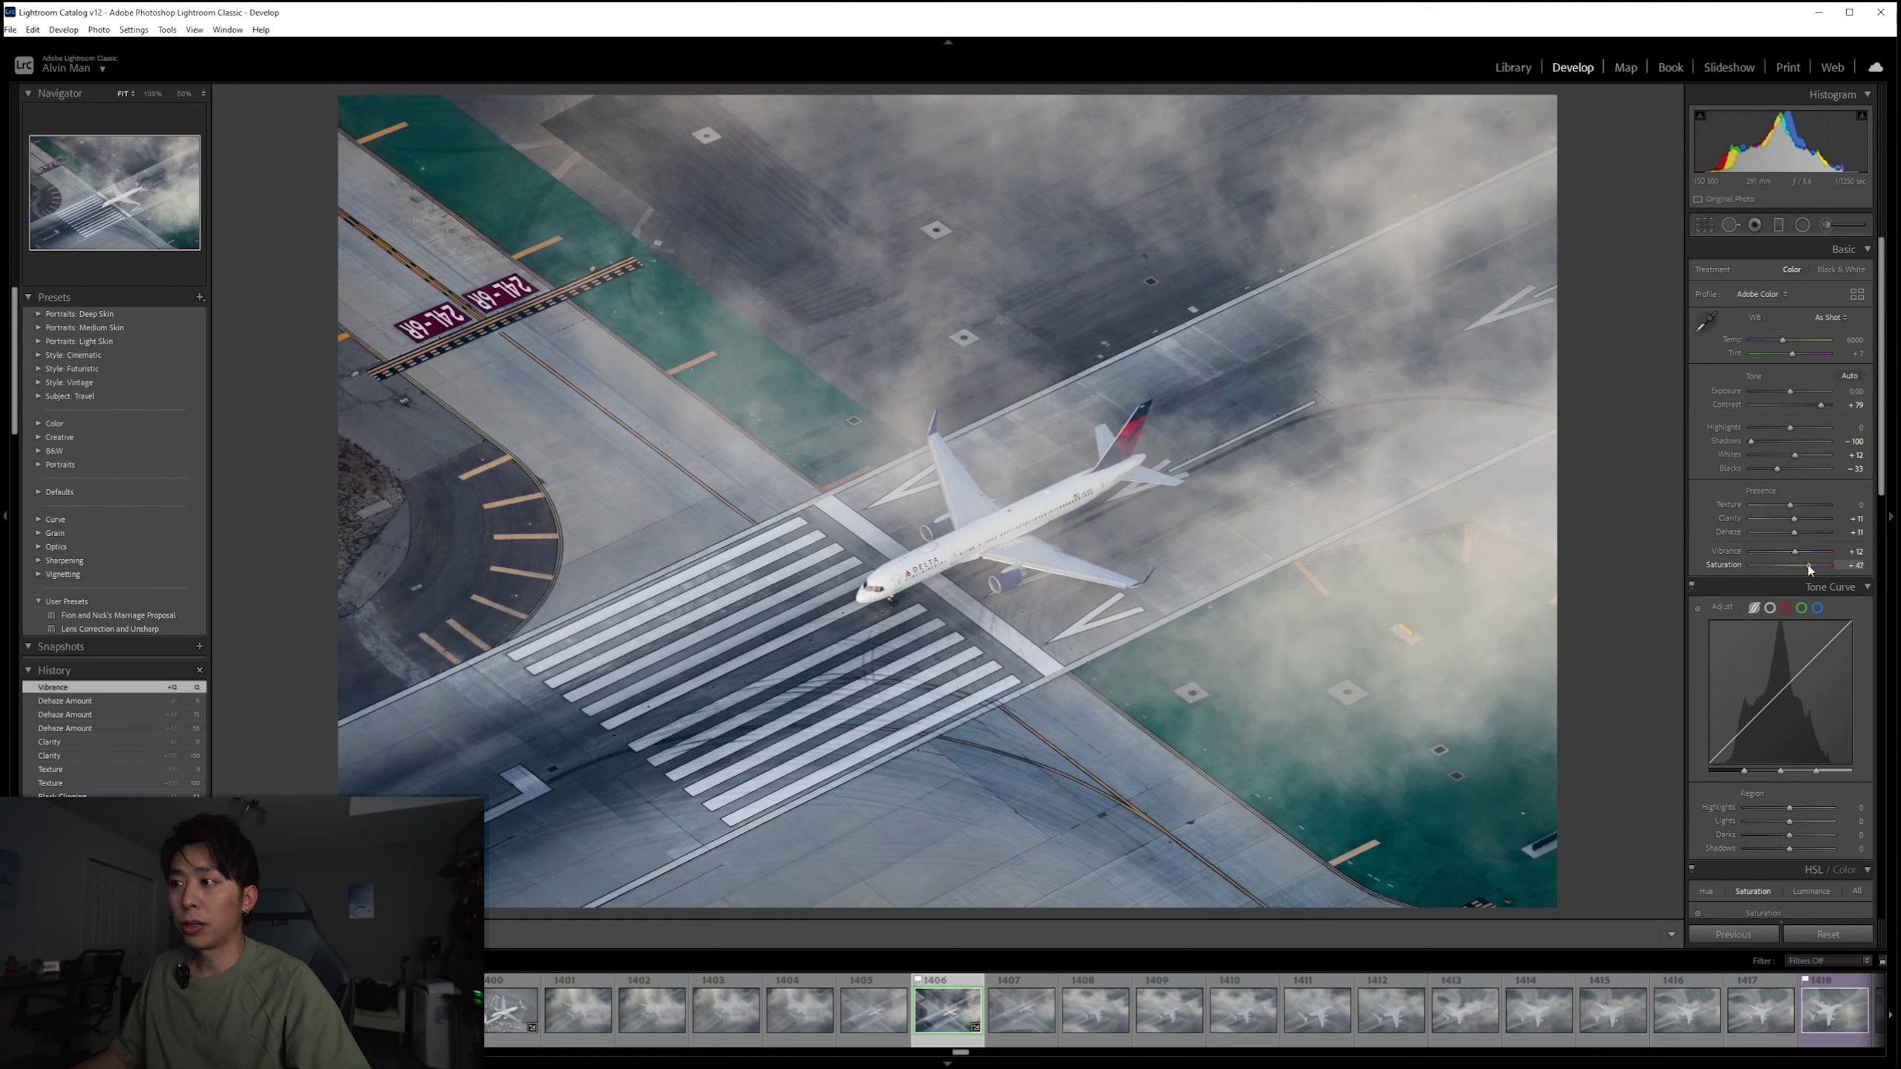
left_click_drag(1821, 564, 1794, 565)
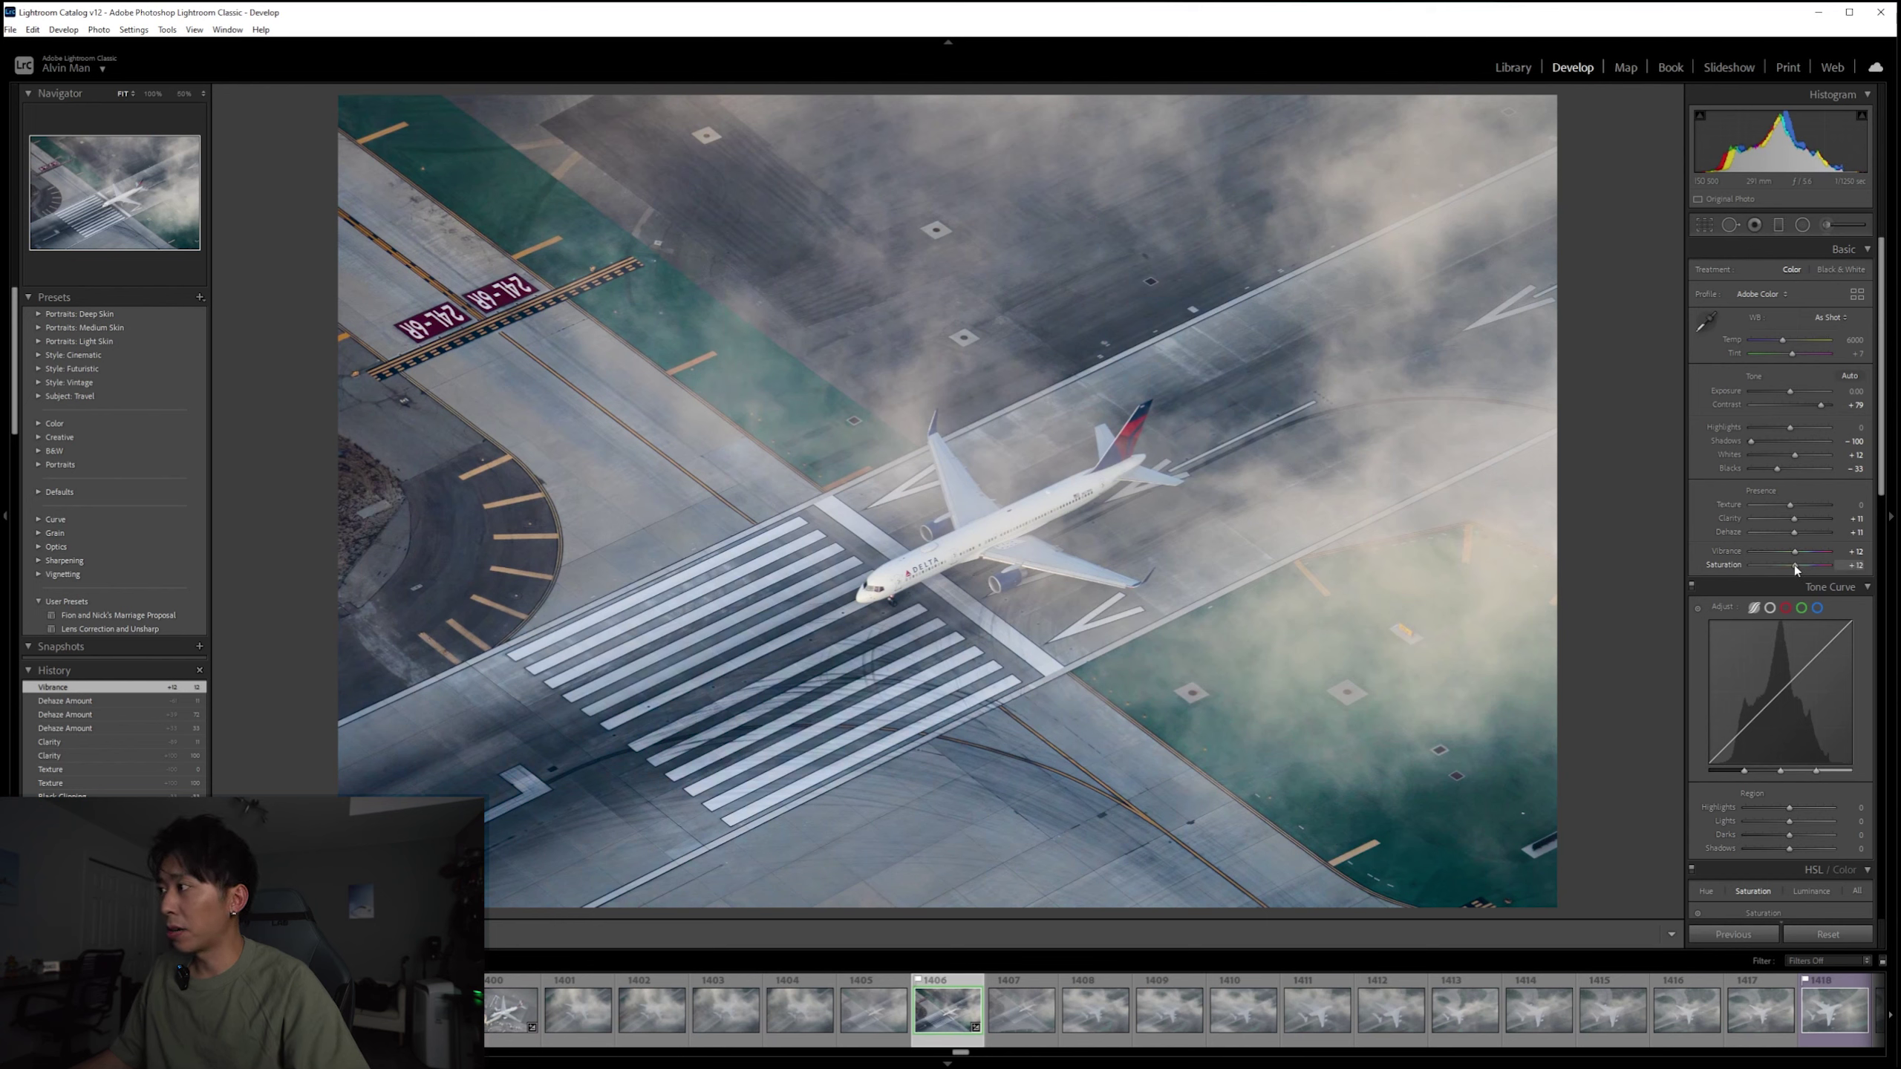
double_click(1794, 564)
double_click(1794, 554)
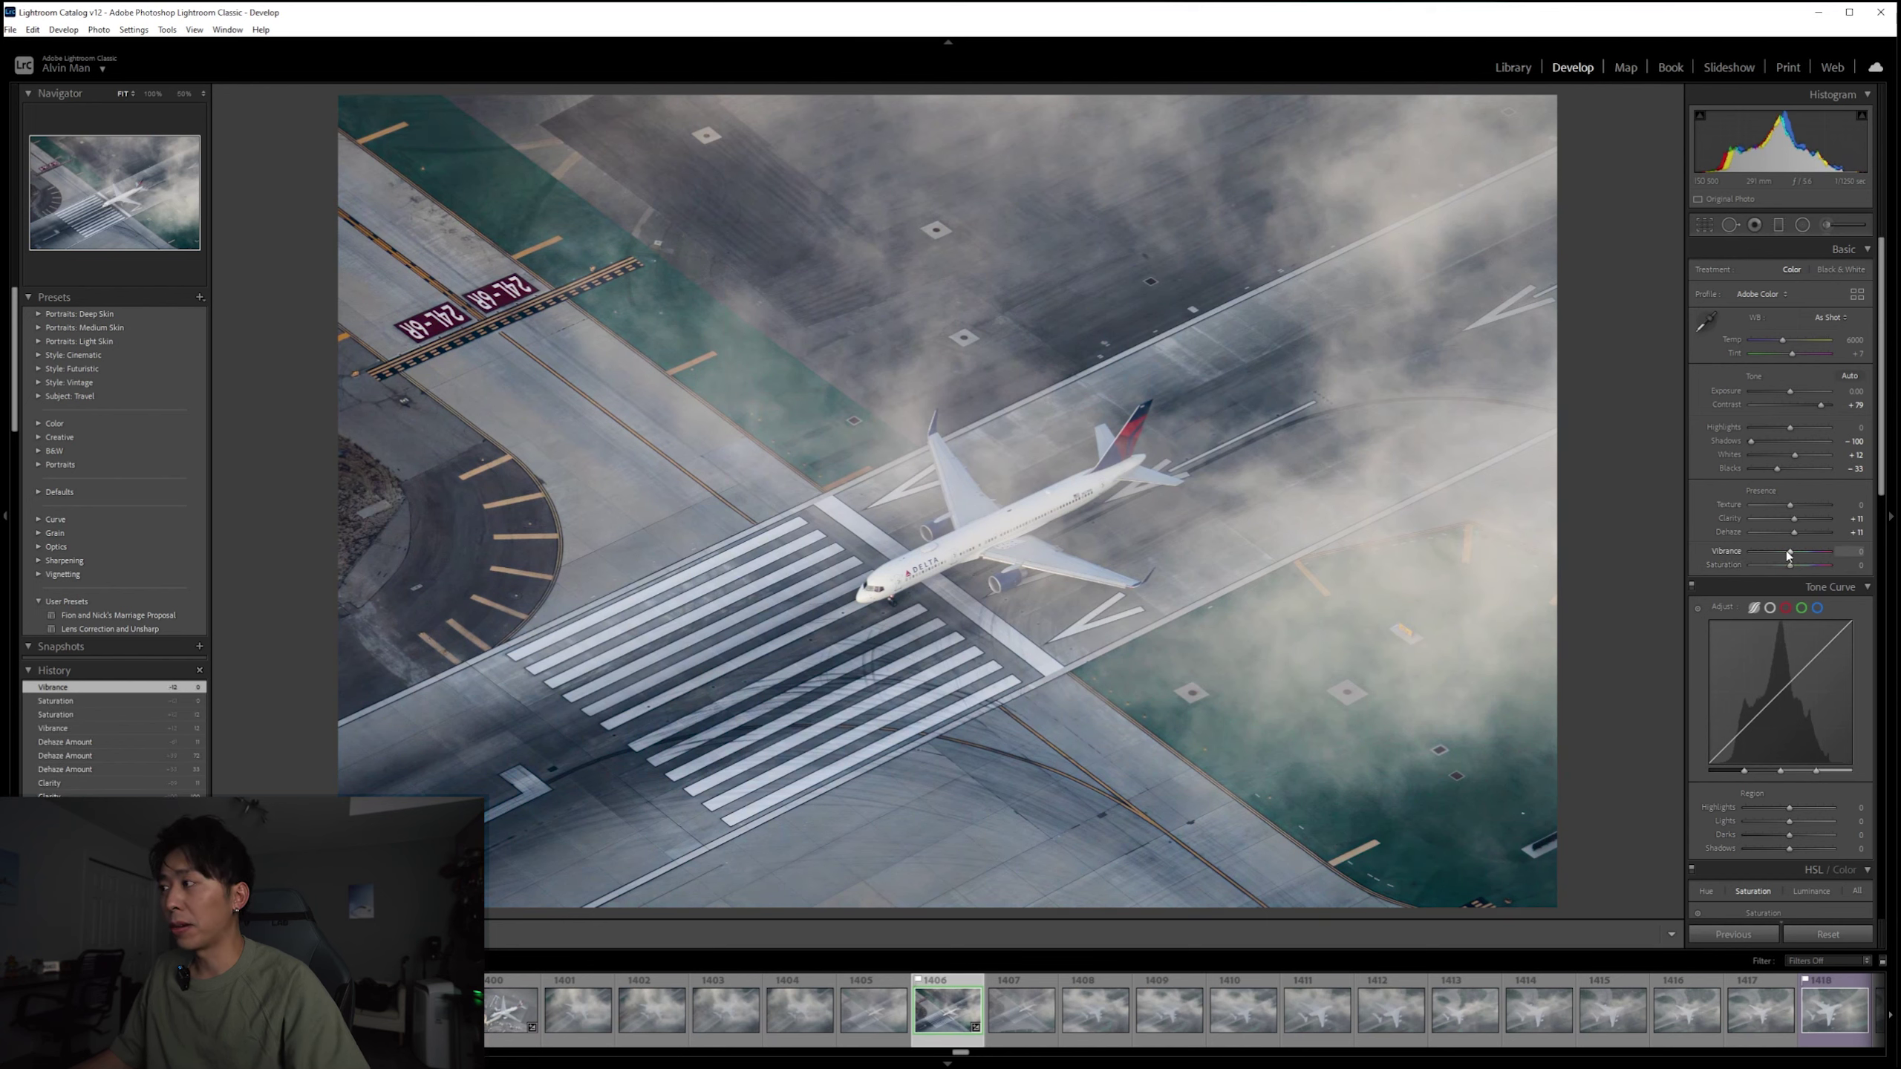
left_click_drag(1790, 553, 1792, 550)
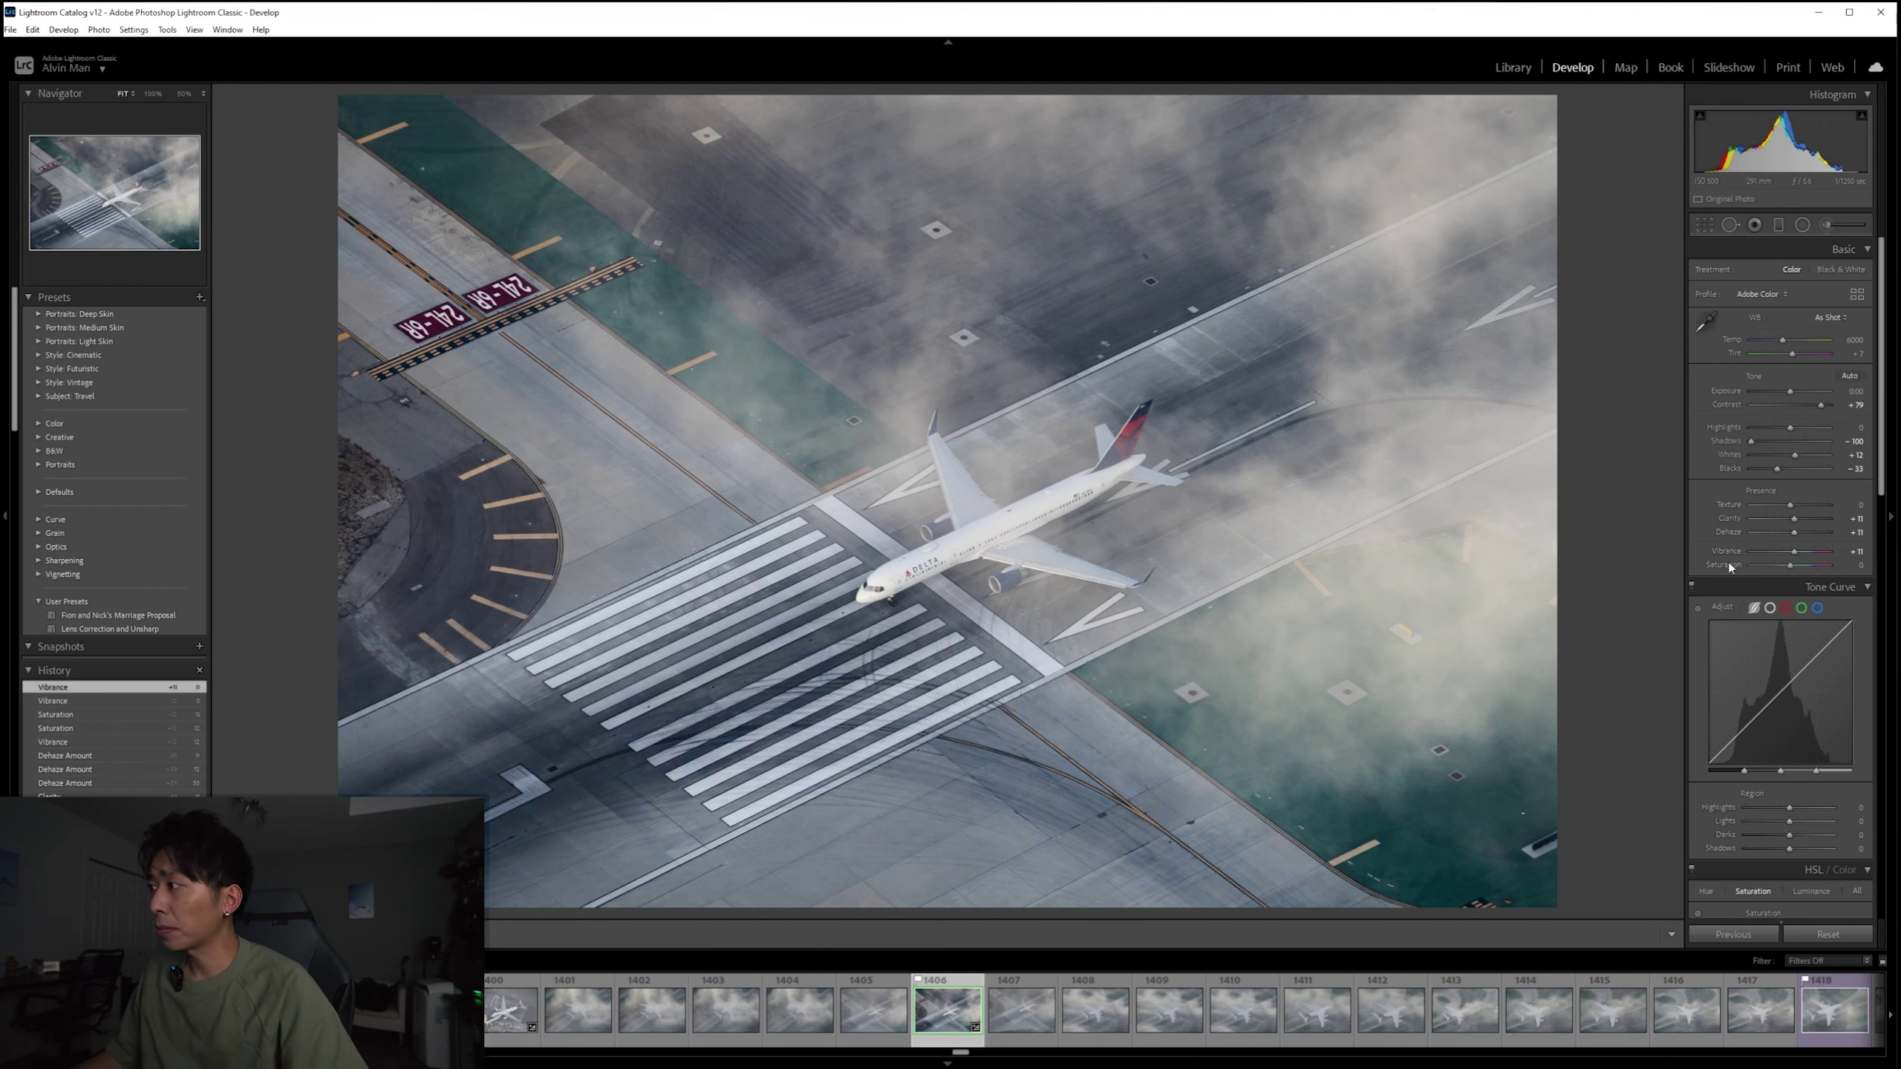
scroll(1729, 561, "down", 3)
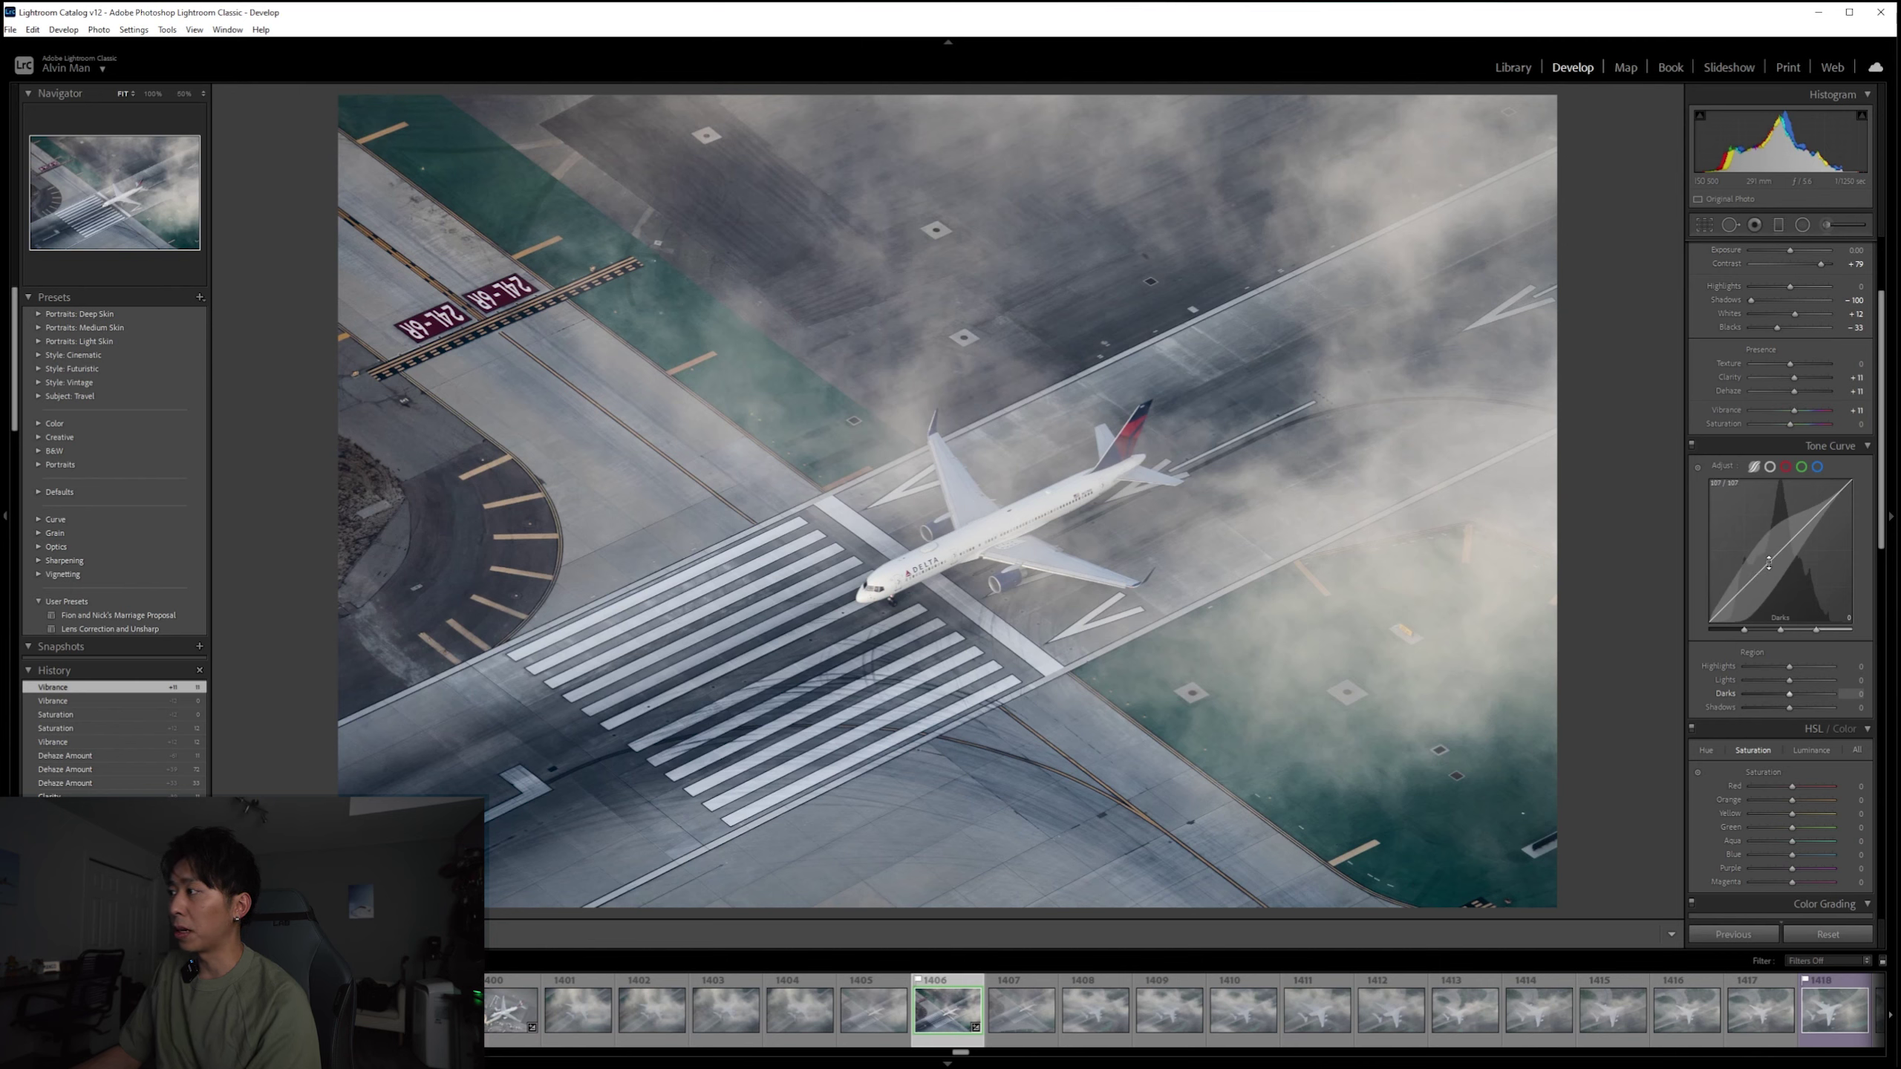
left_click_drag(1769, 561, 1751, 577)
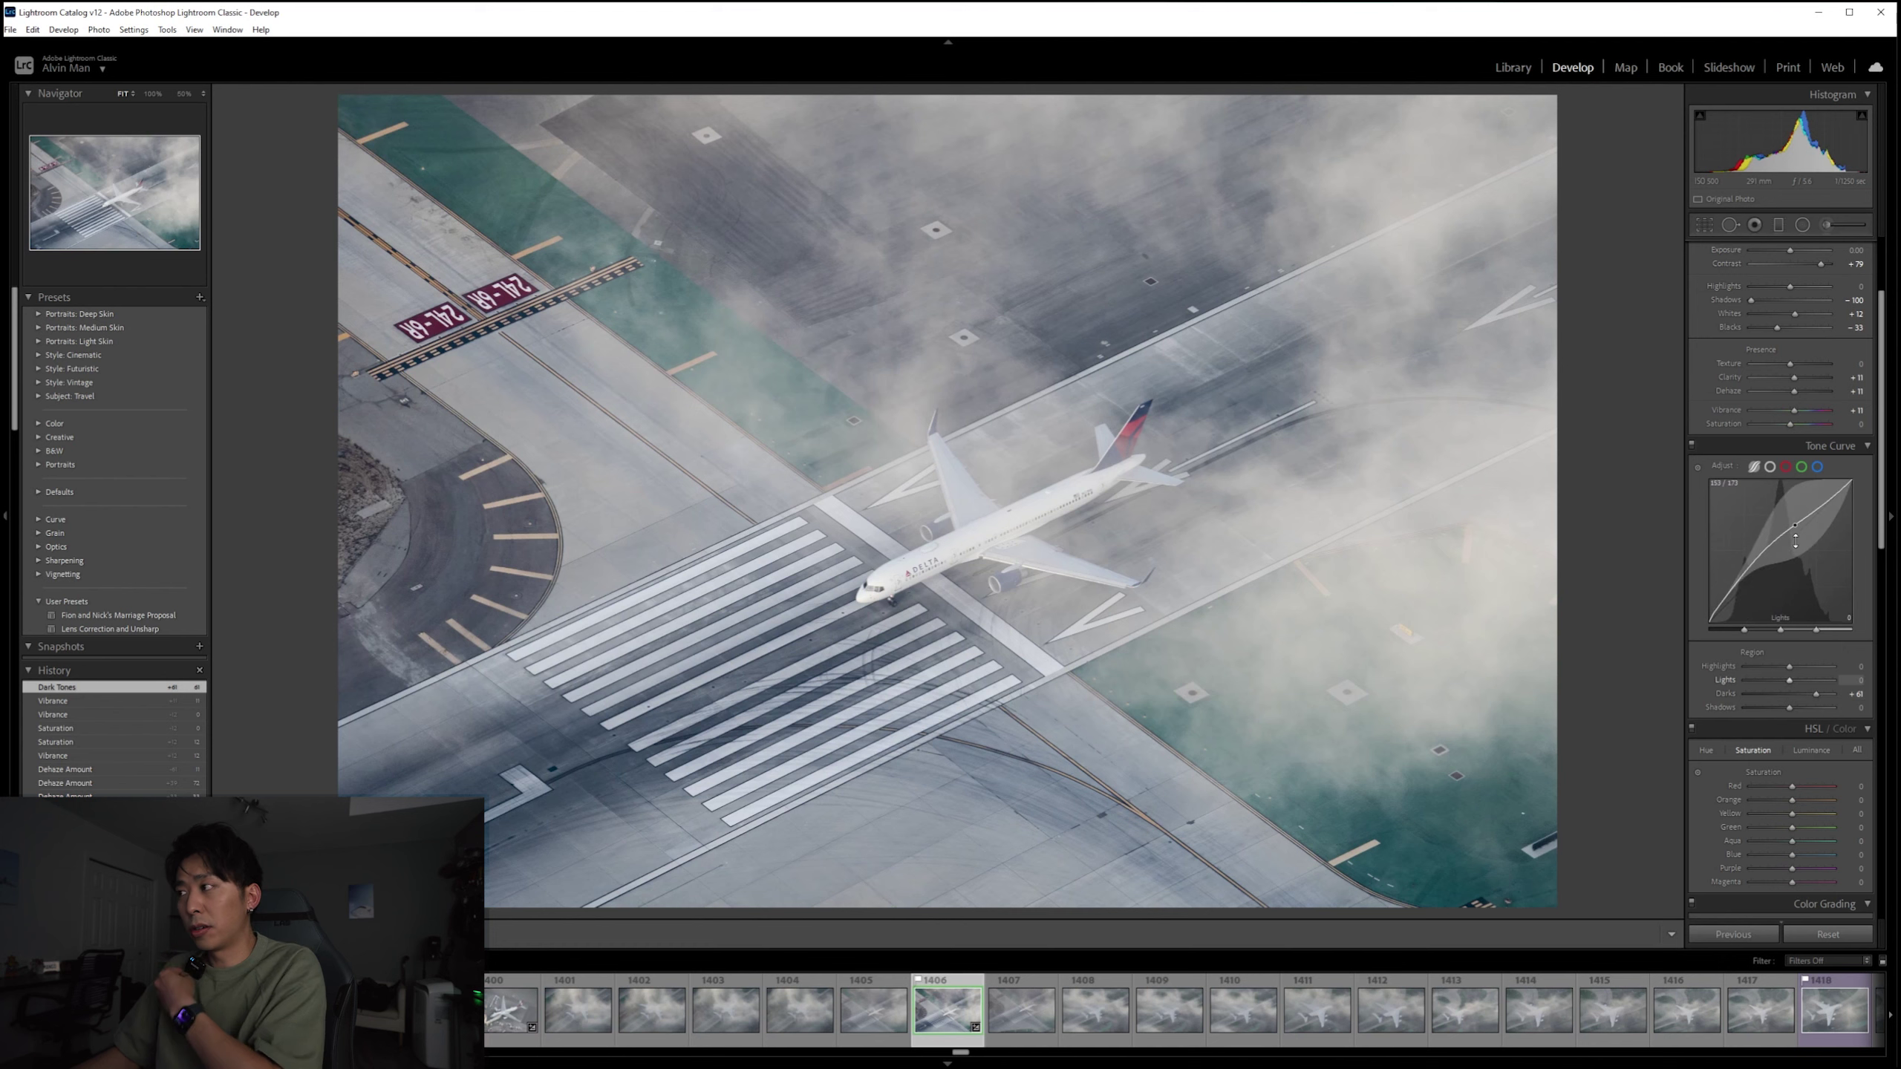
key("ctrl+z")
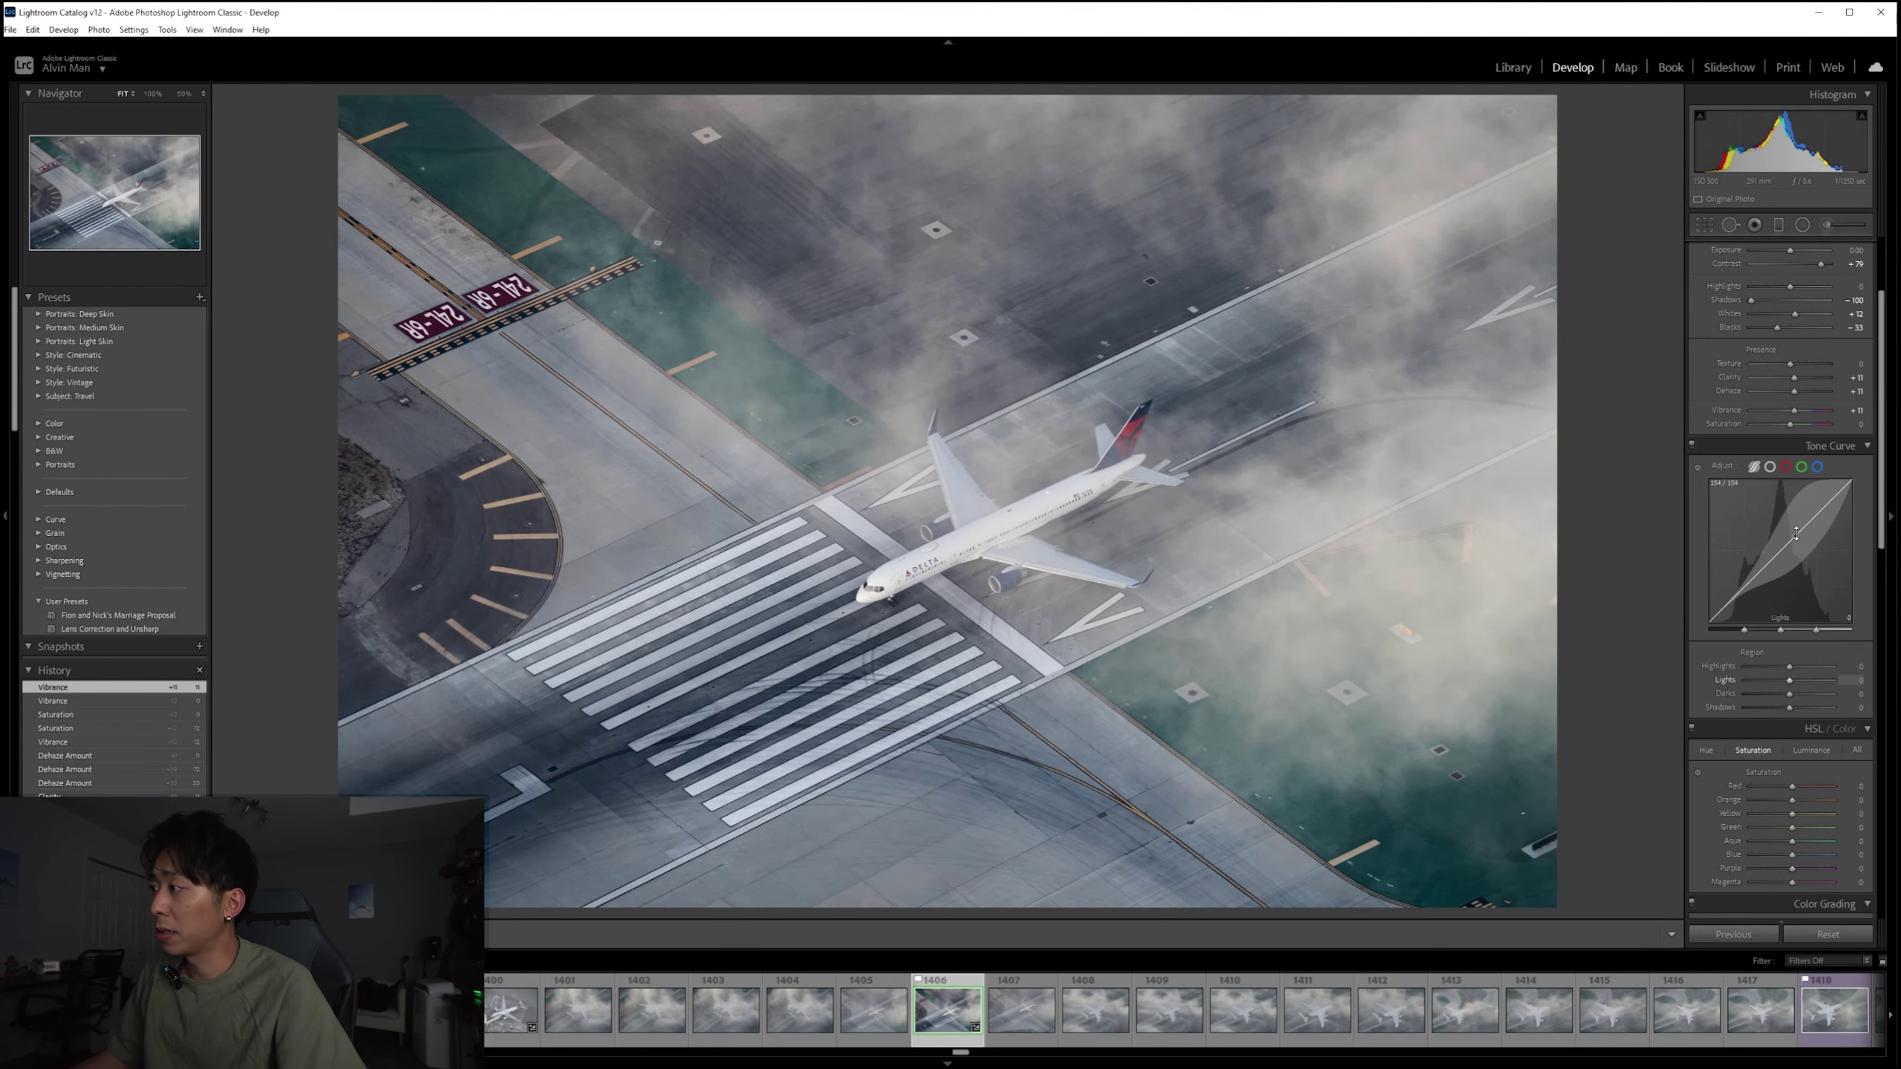
scroll(1795, 539, "down", 3)
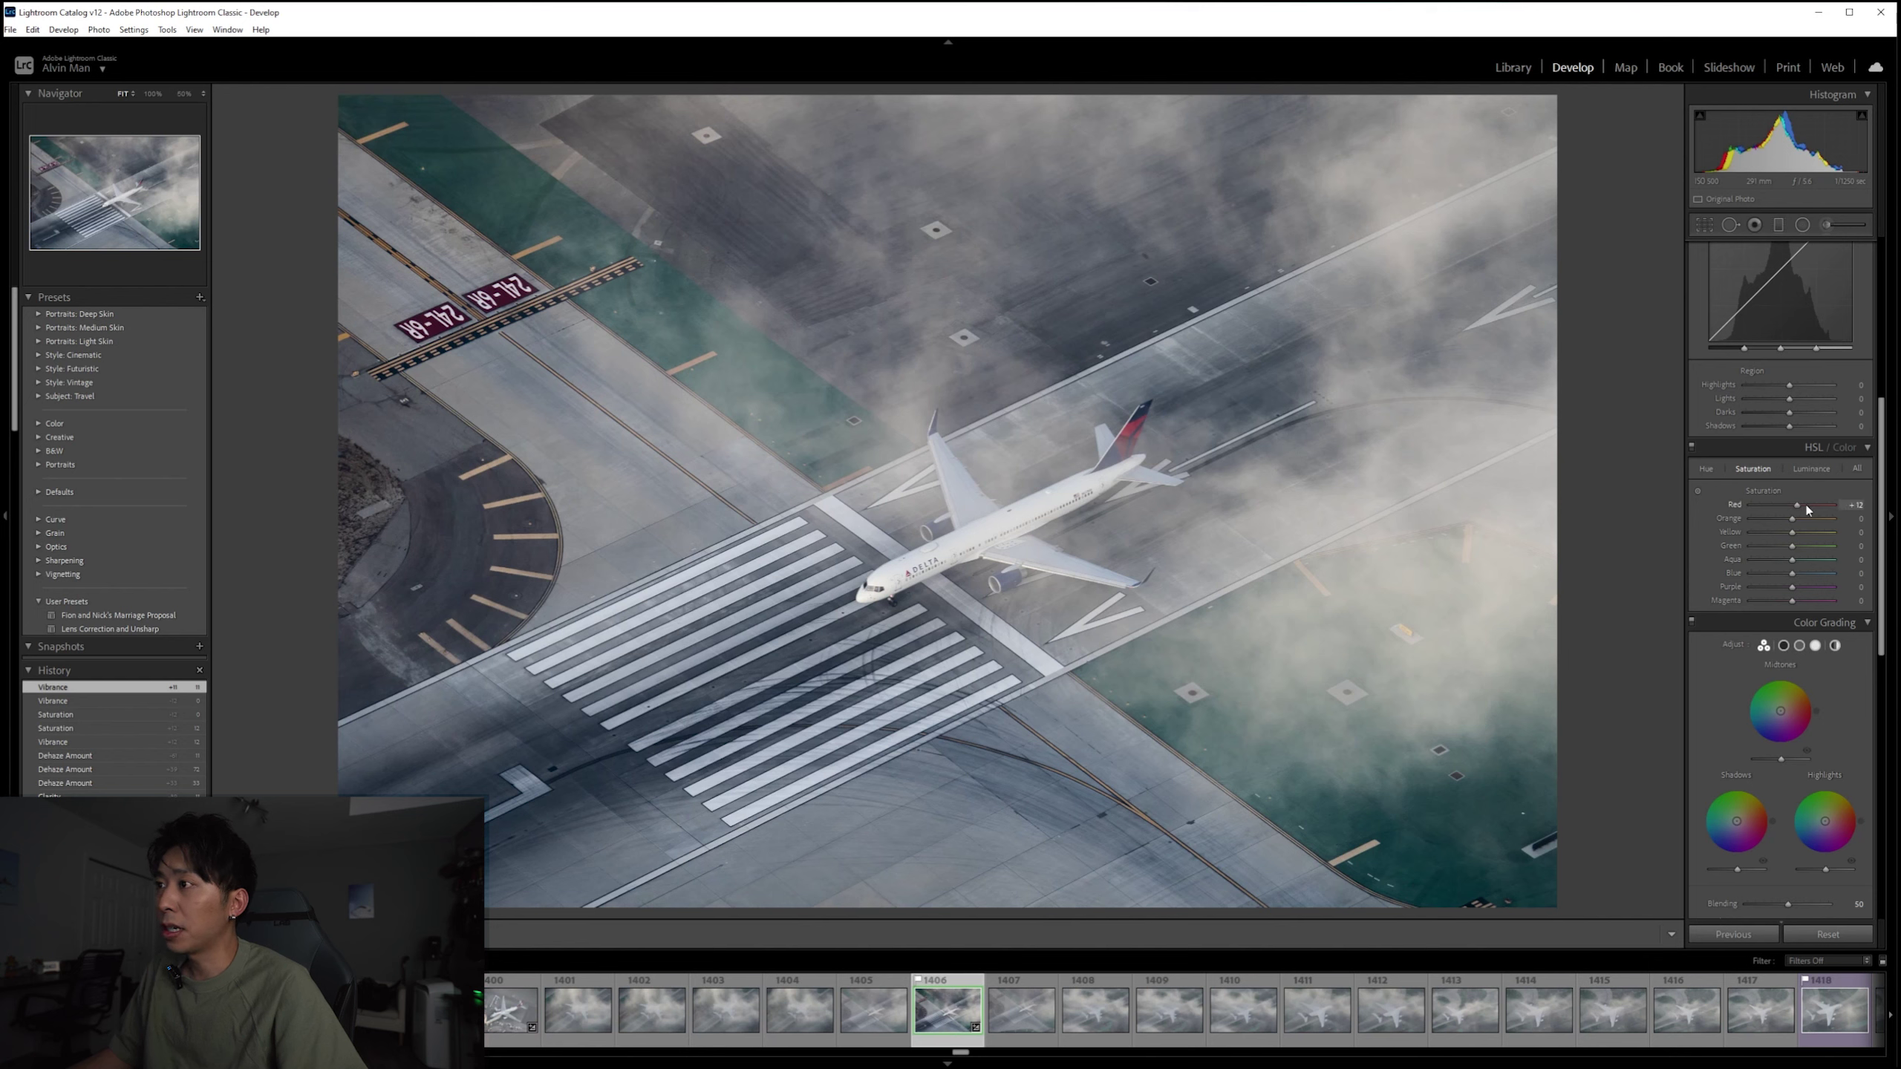
Step: Try the Red, Green and Aqua saturation sliders, reset them, then set Red saturation to +45
mouse_move(1807, 509)
left_mouse_down()
mouse_move(1772, 507)
mouse_move(1832, 501)
left_mouse_up()
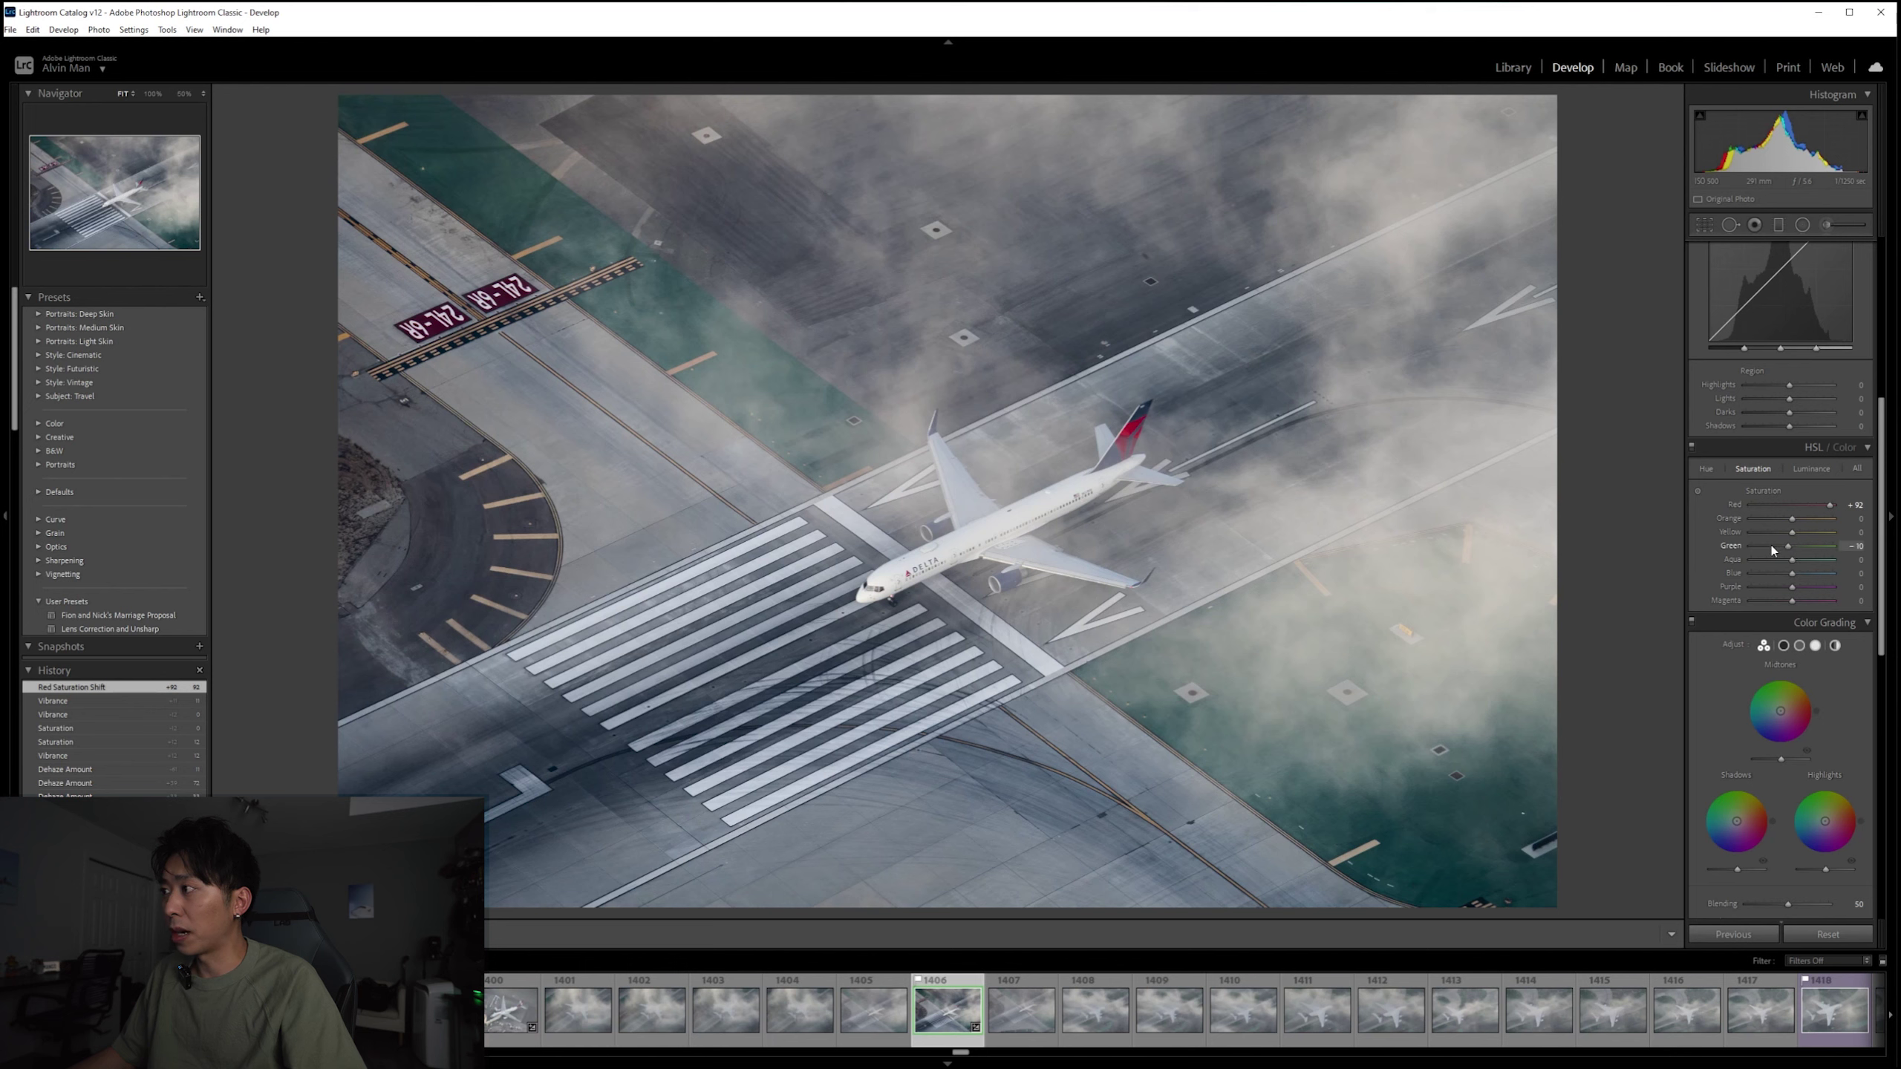
key("ctrl+z")
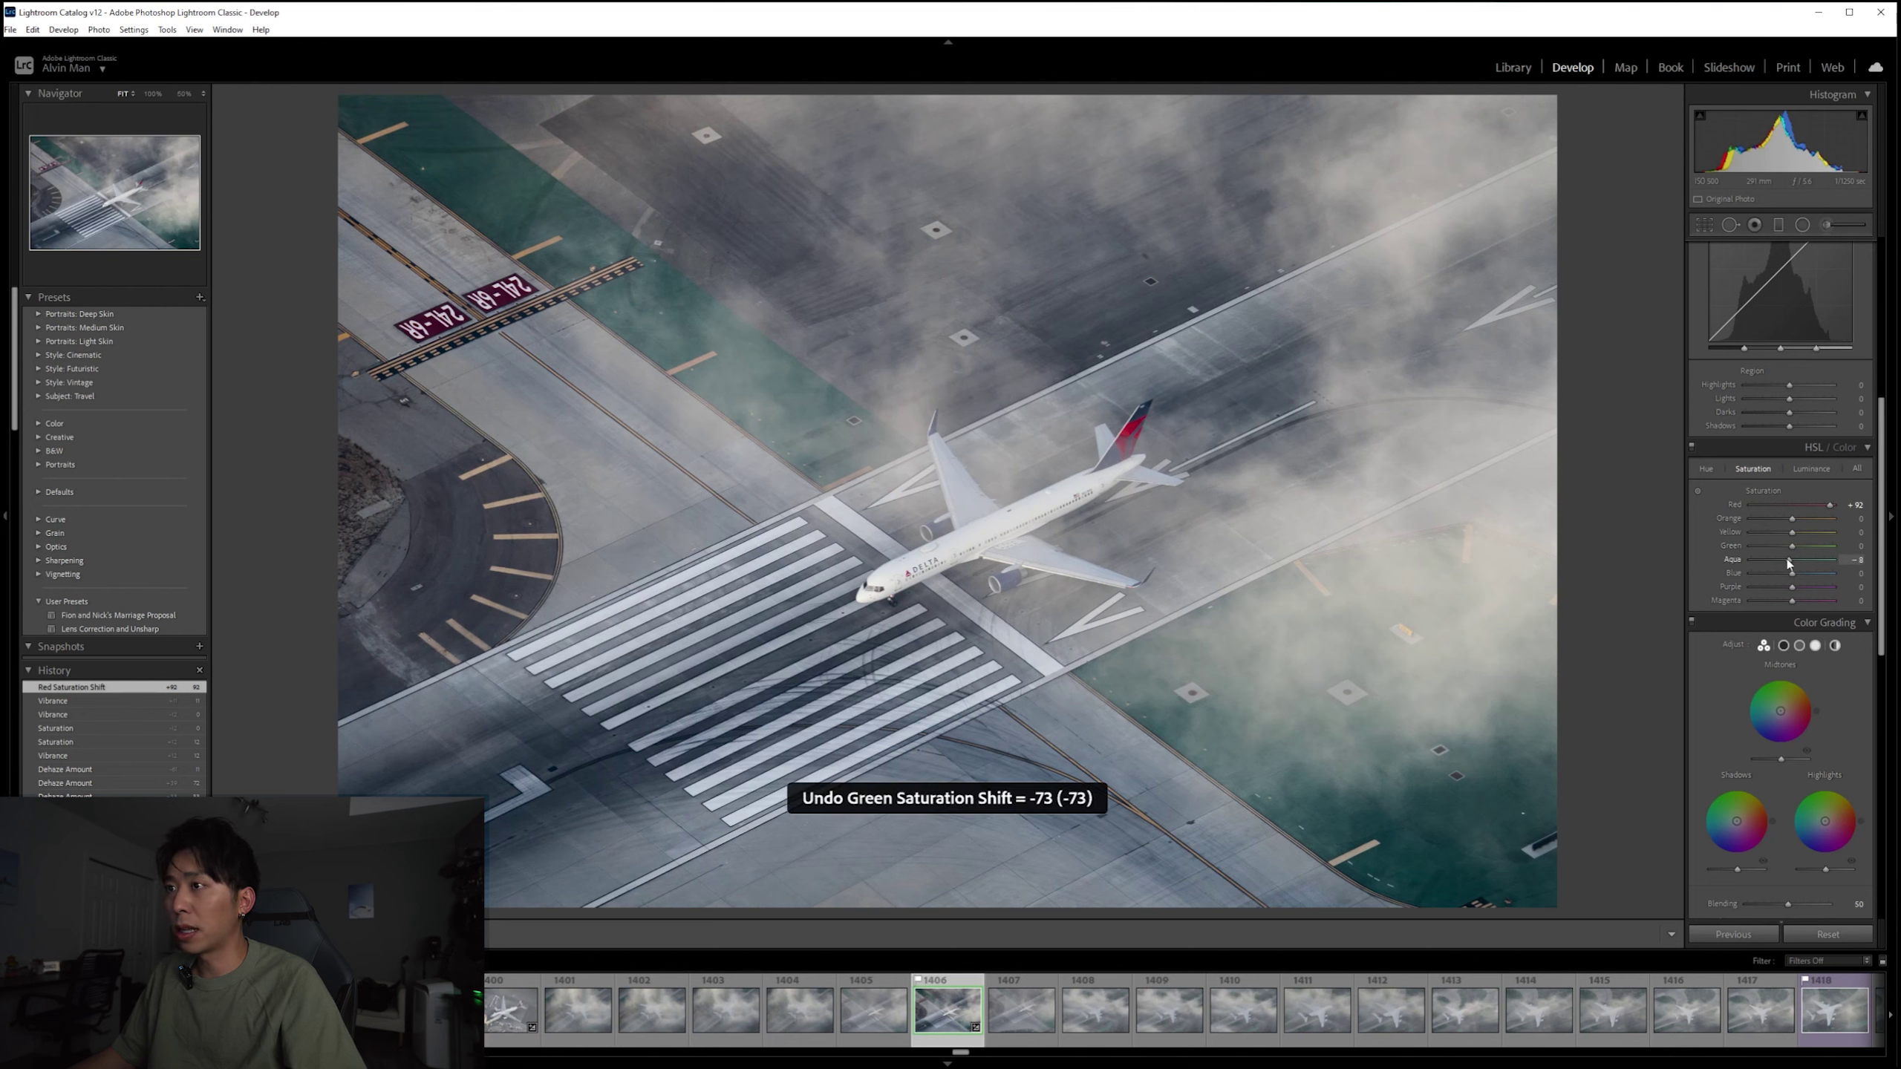
left_click_drag(1791, 560, 1763, 561)
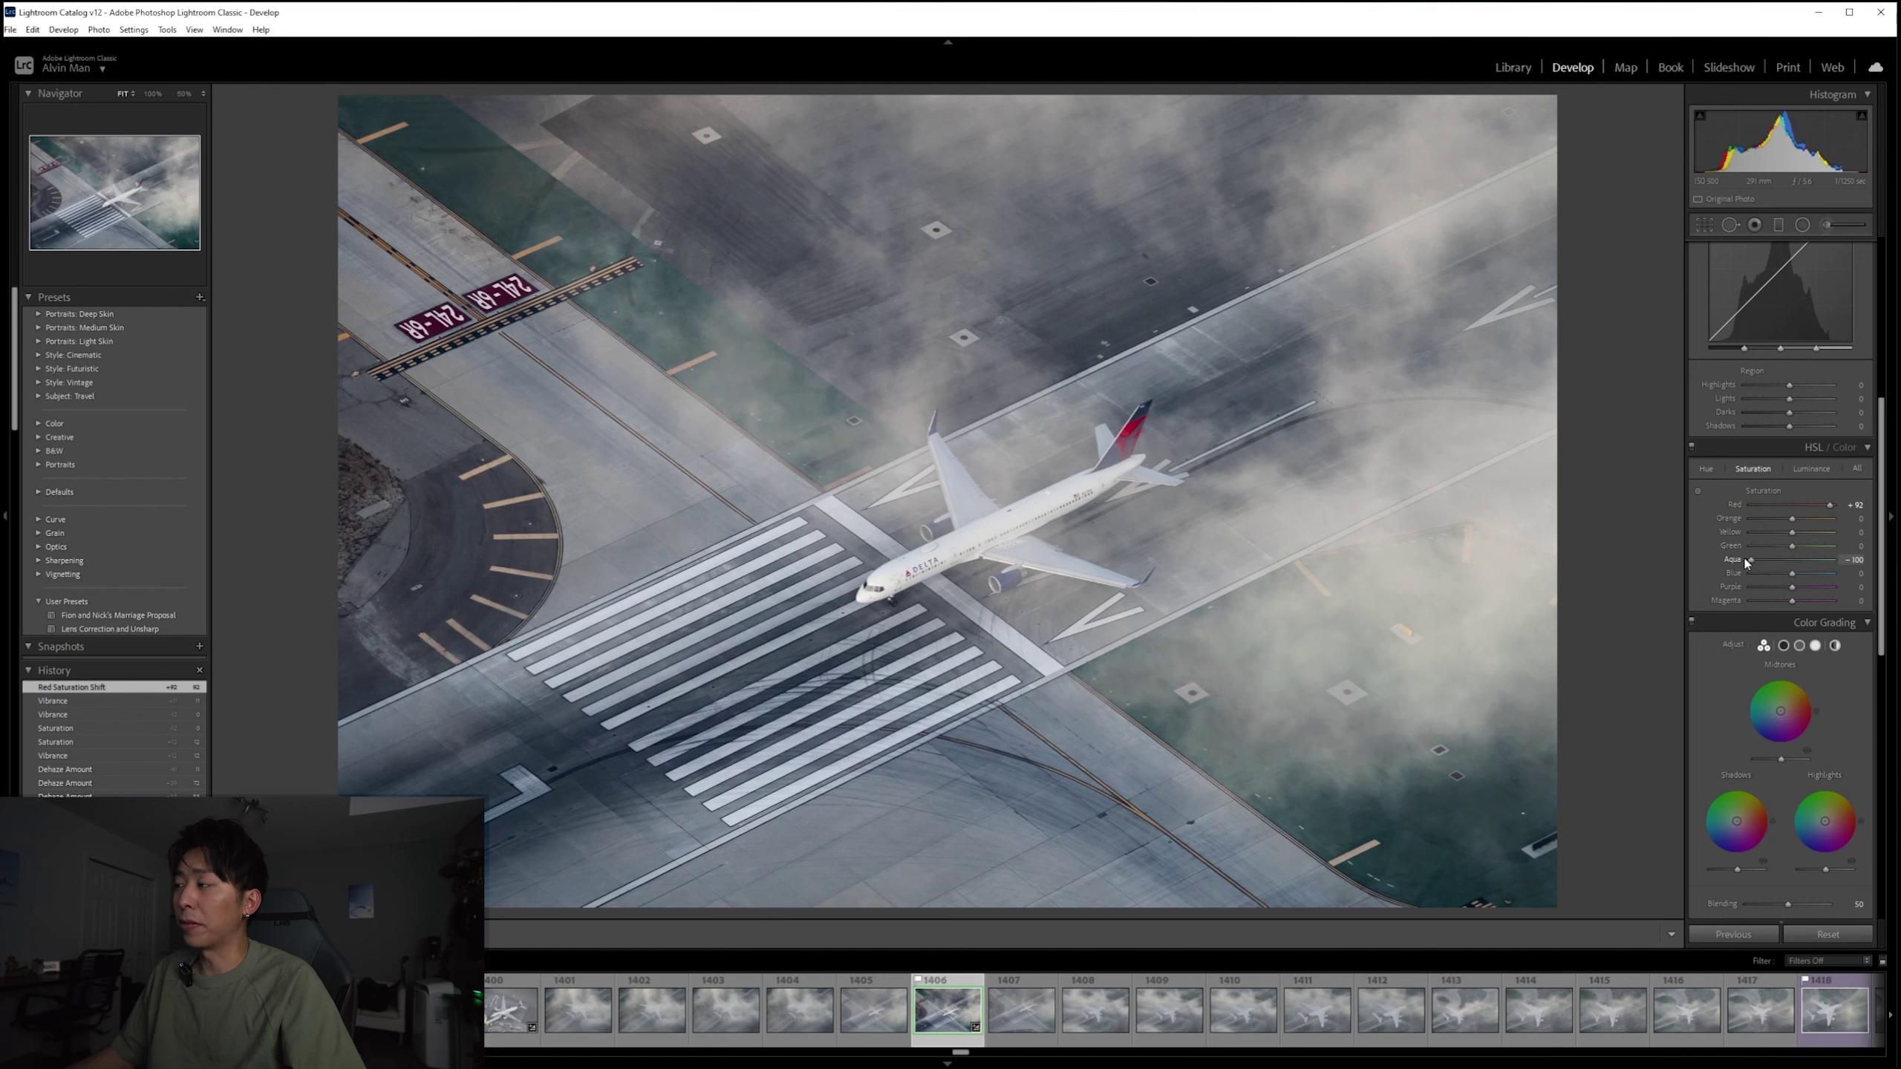
double_click(1762, 491)
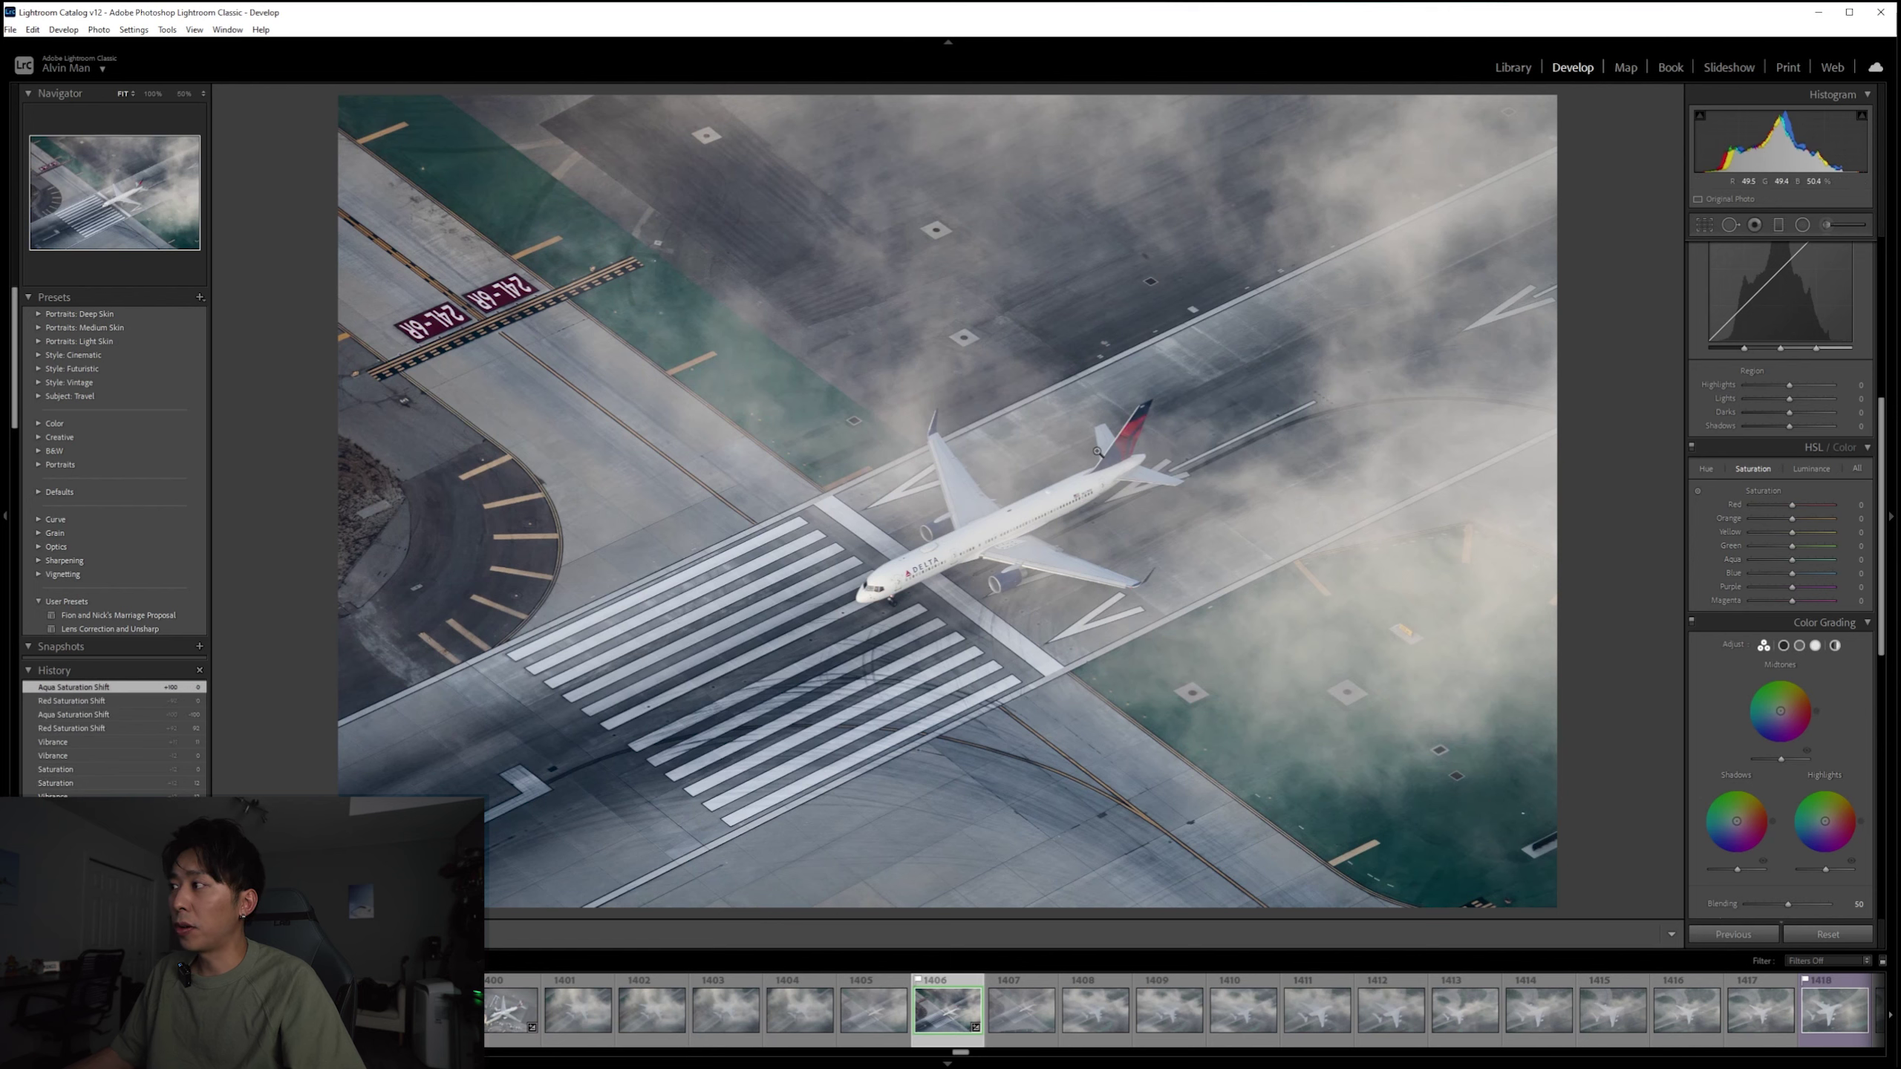
left_click_drag(1794, 510, 1798, 510)
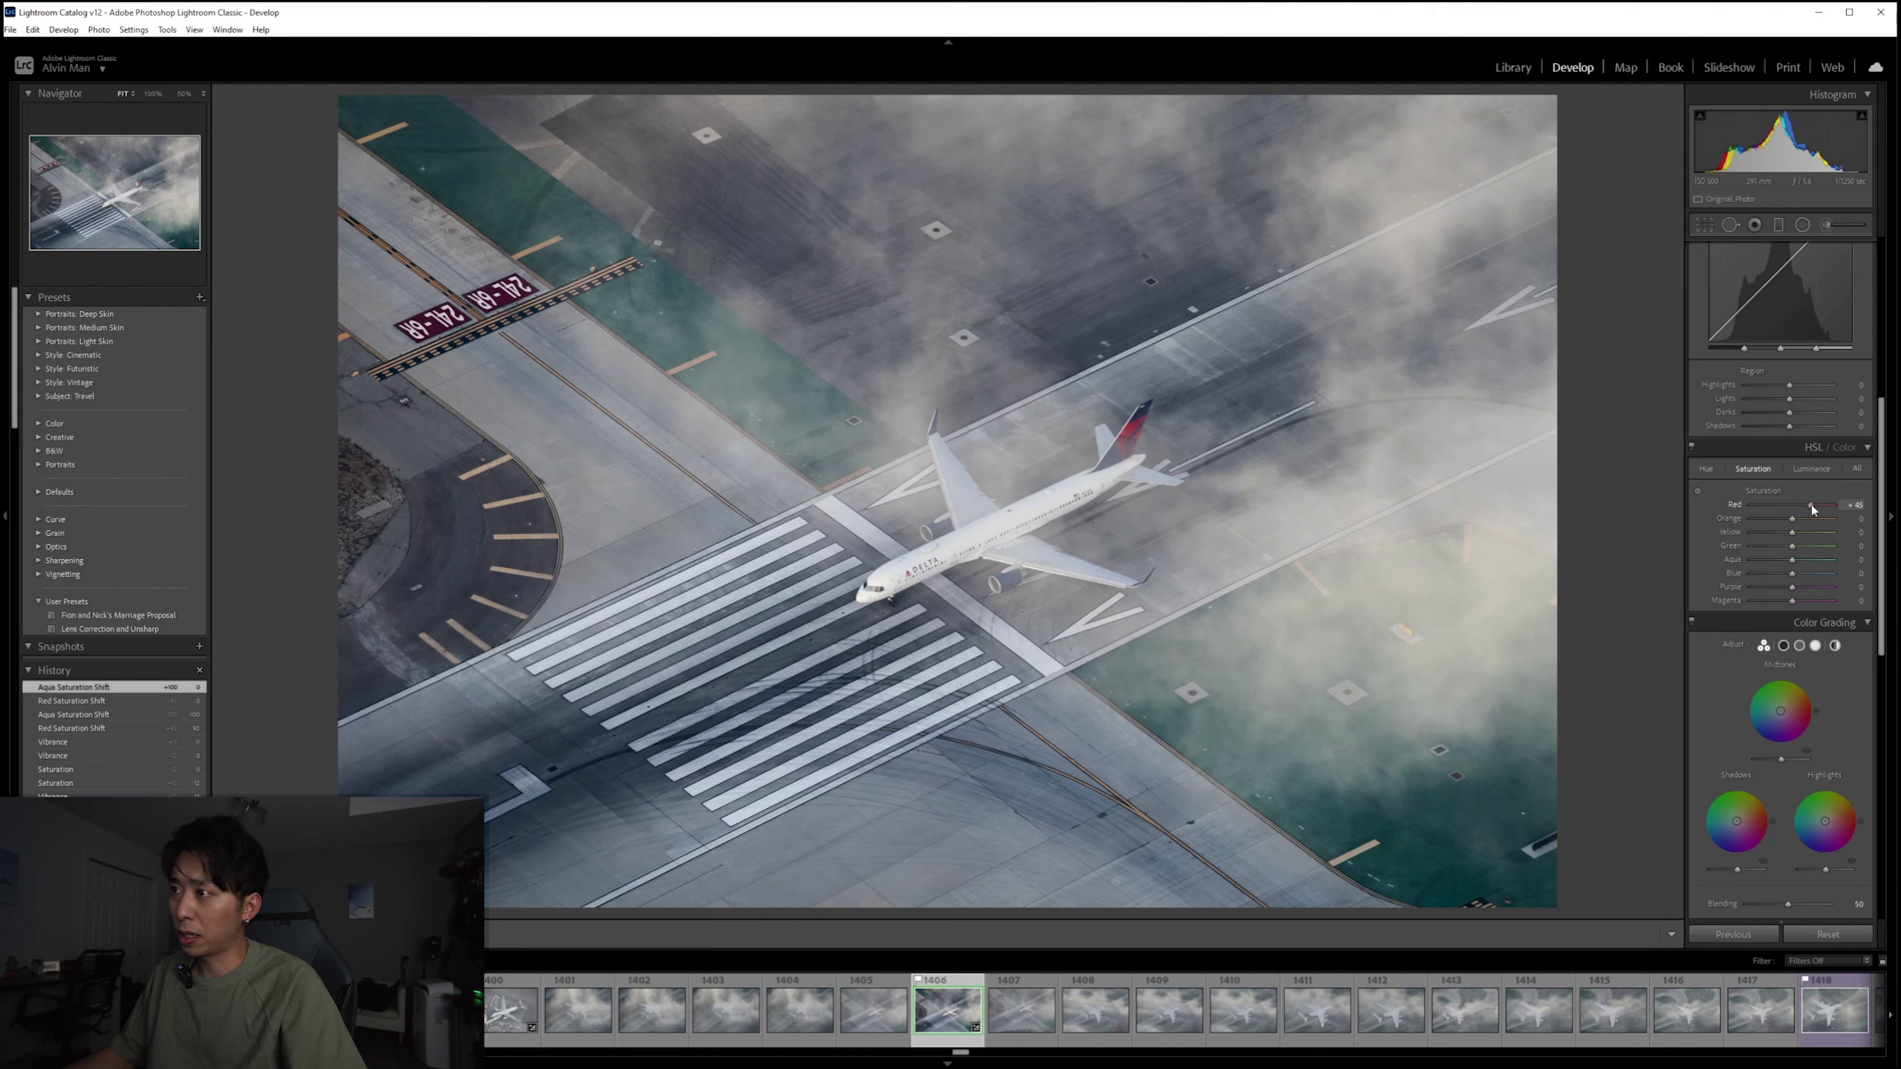
left_click_drag(1812, 506, 1812, 506)
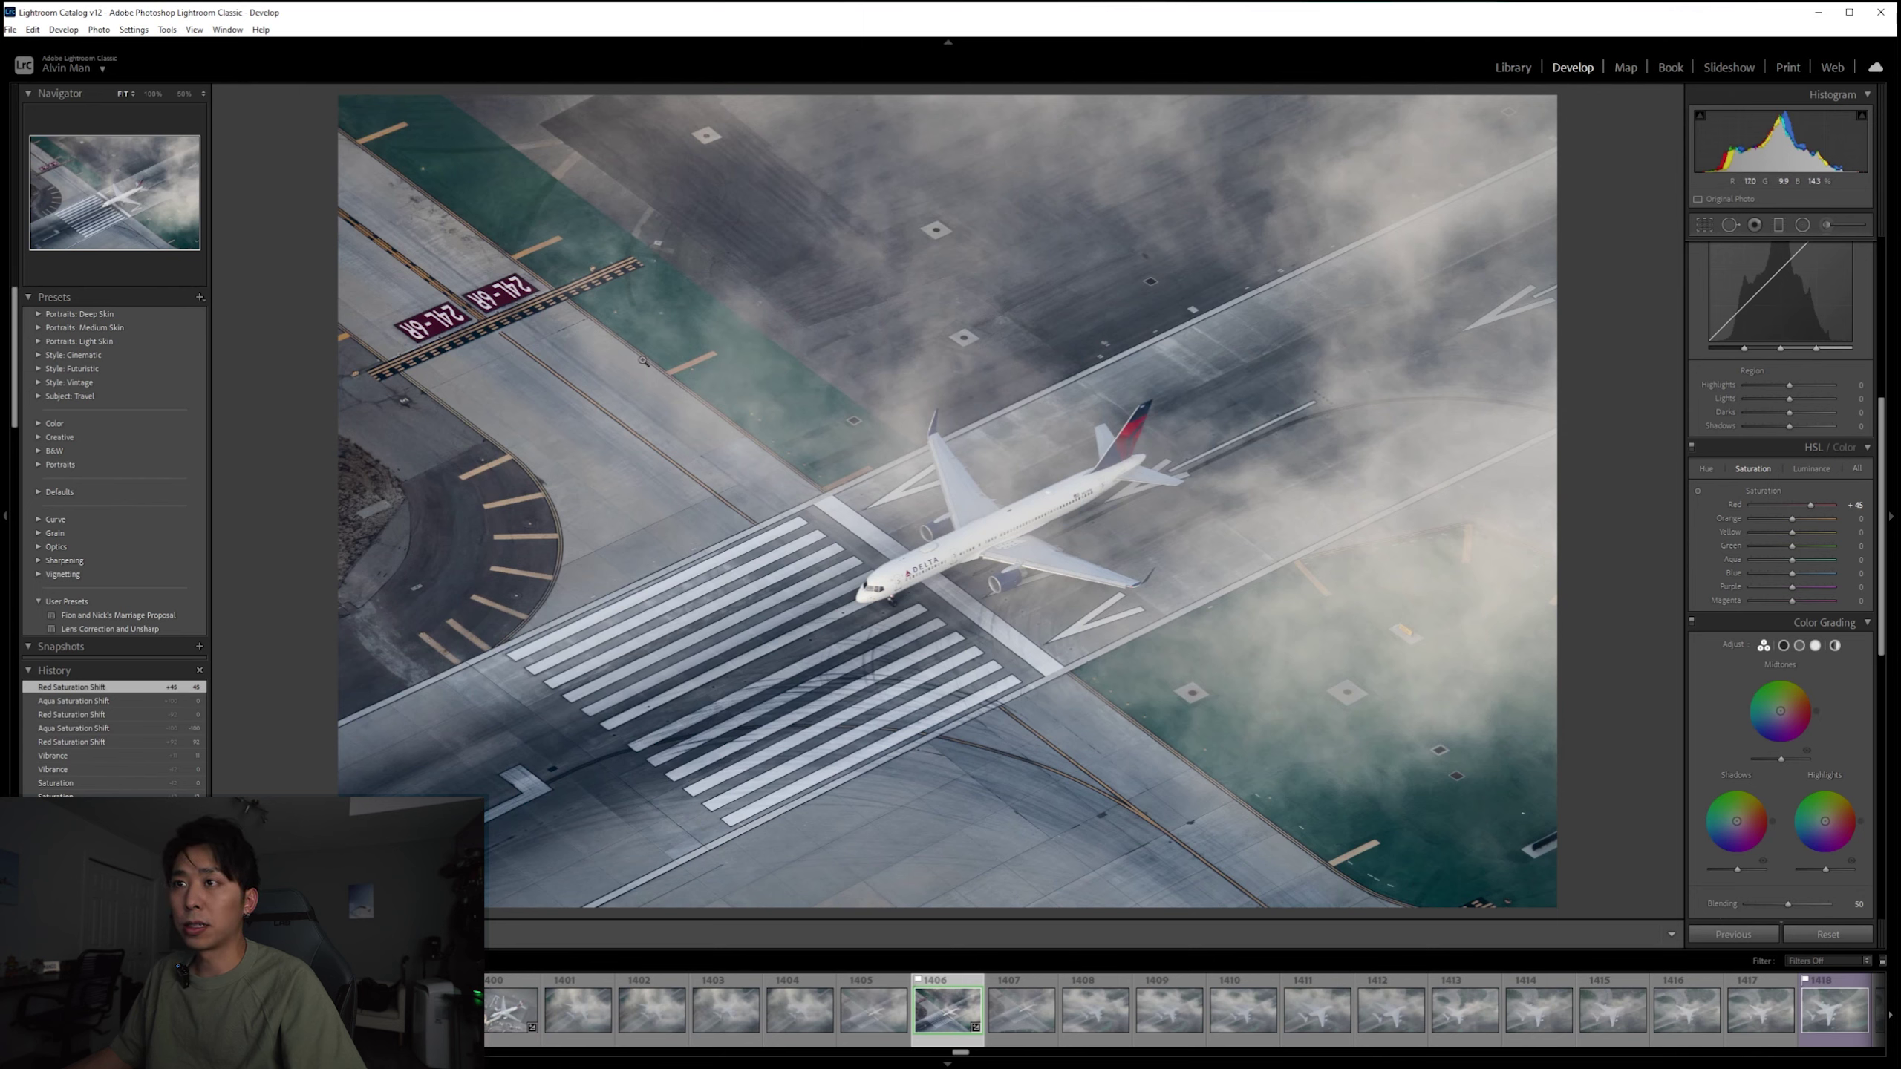
scroll(1812, 546, "down", 3)
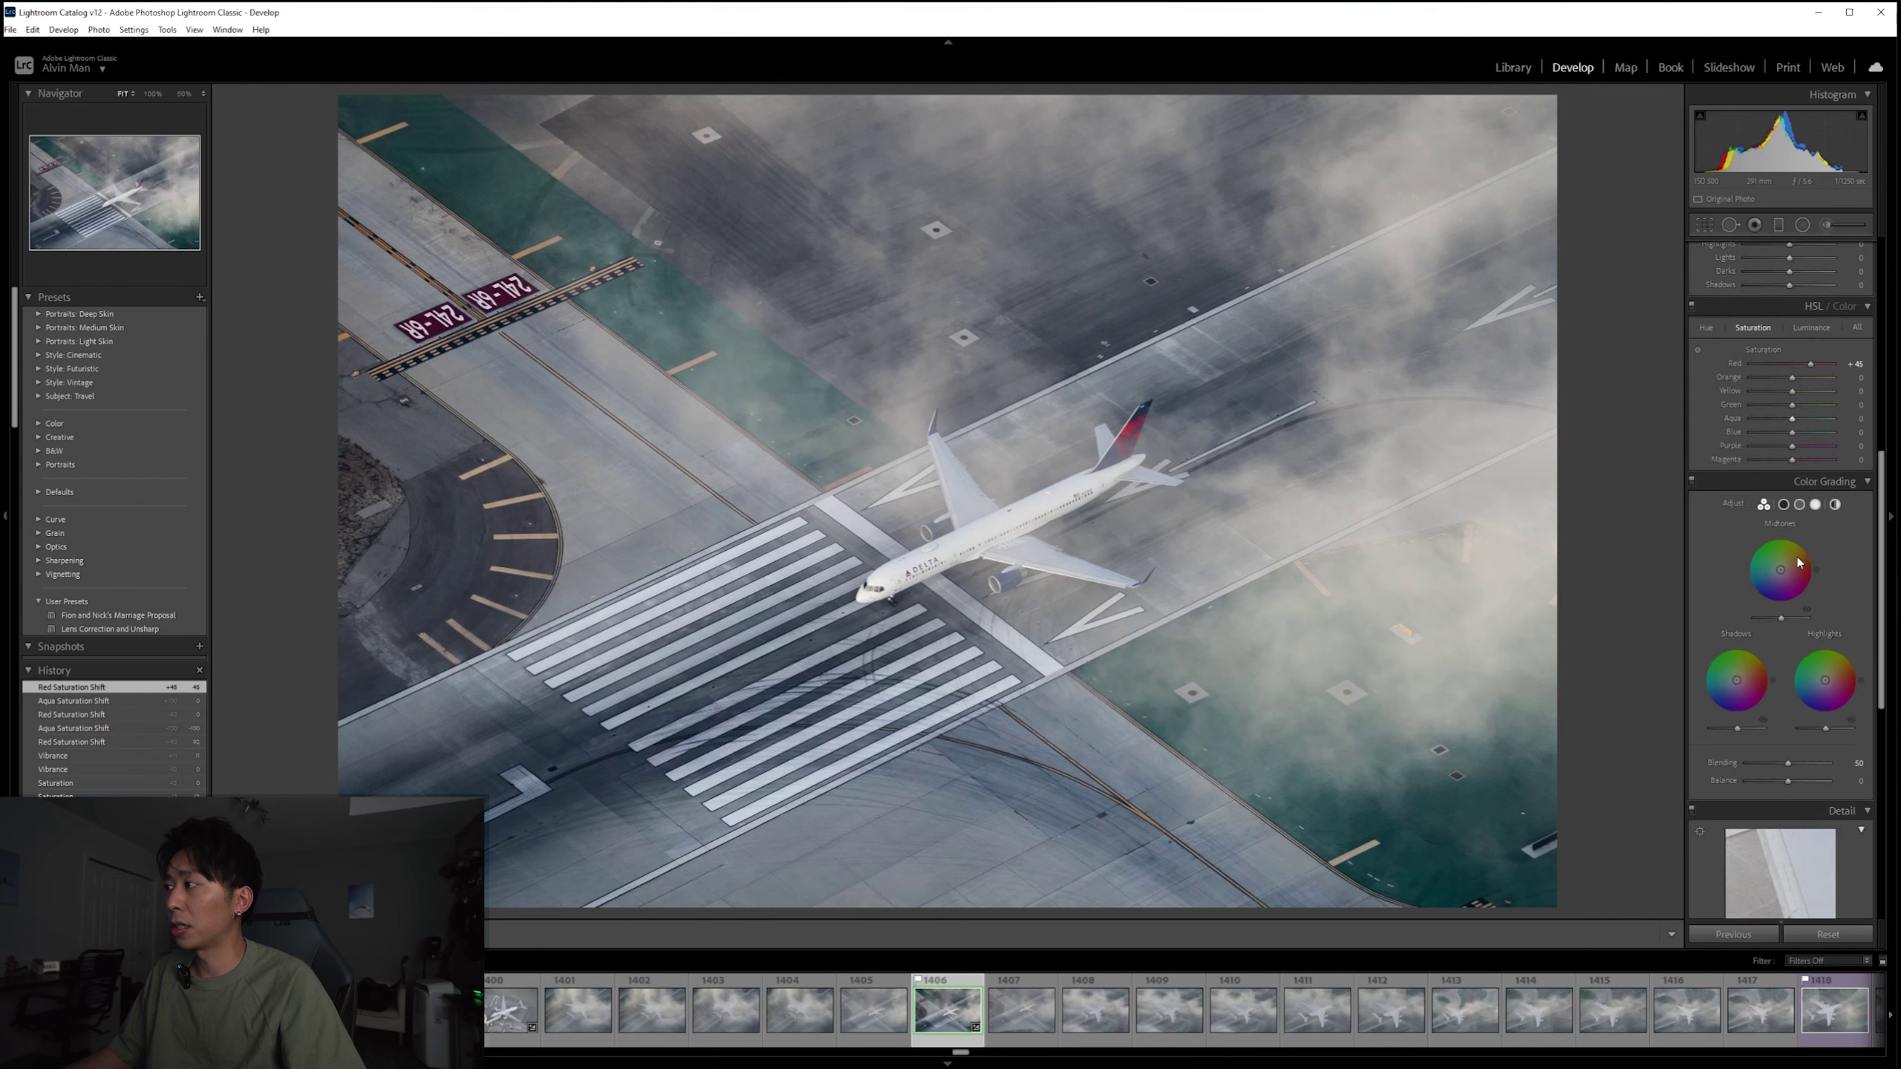
scroll(1797, 487, "down", 3)
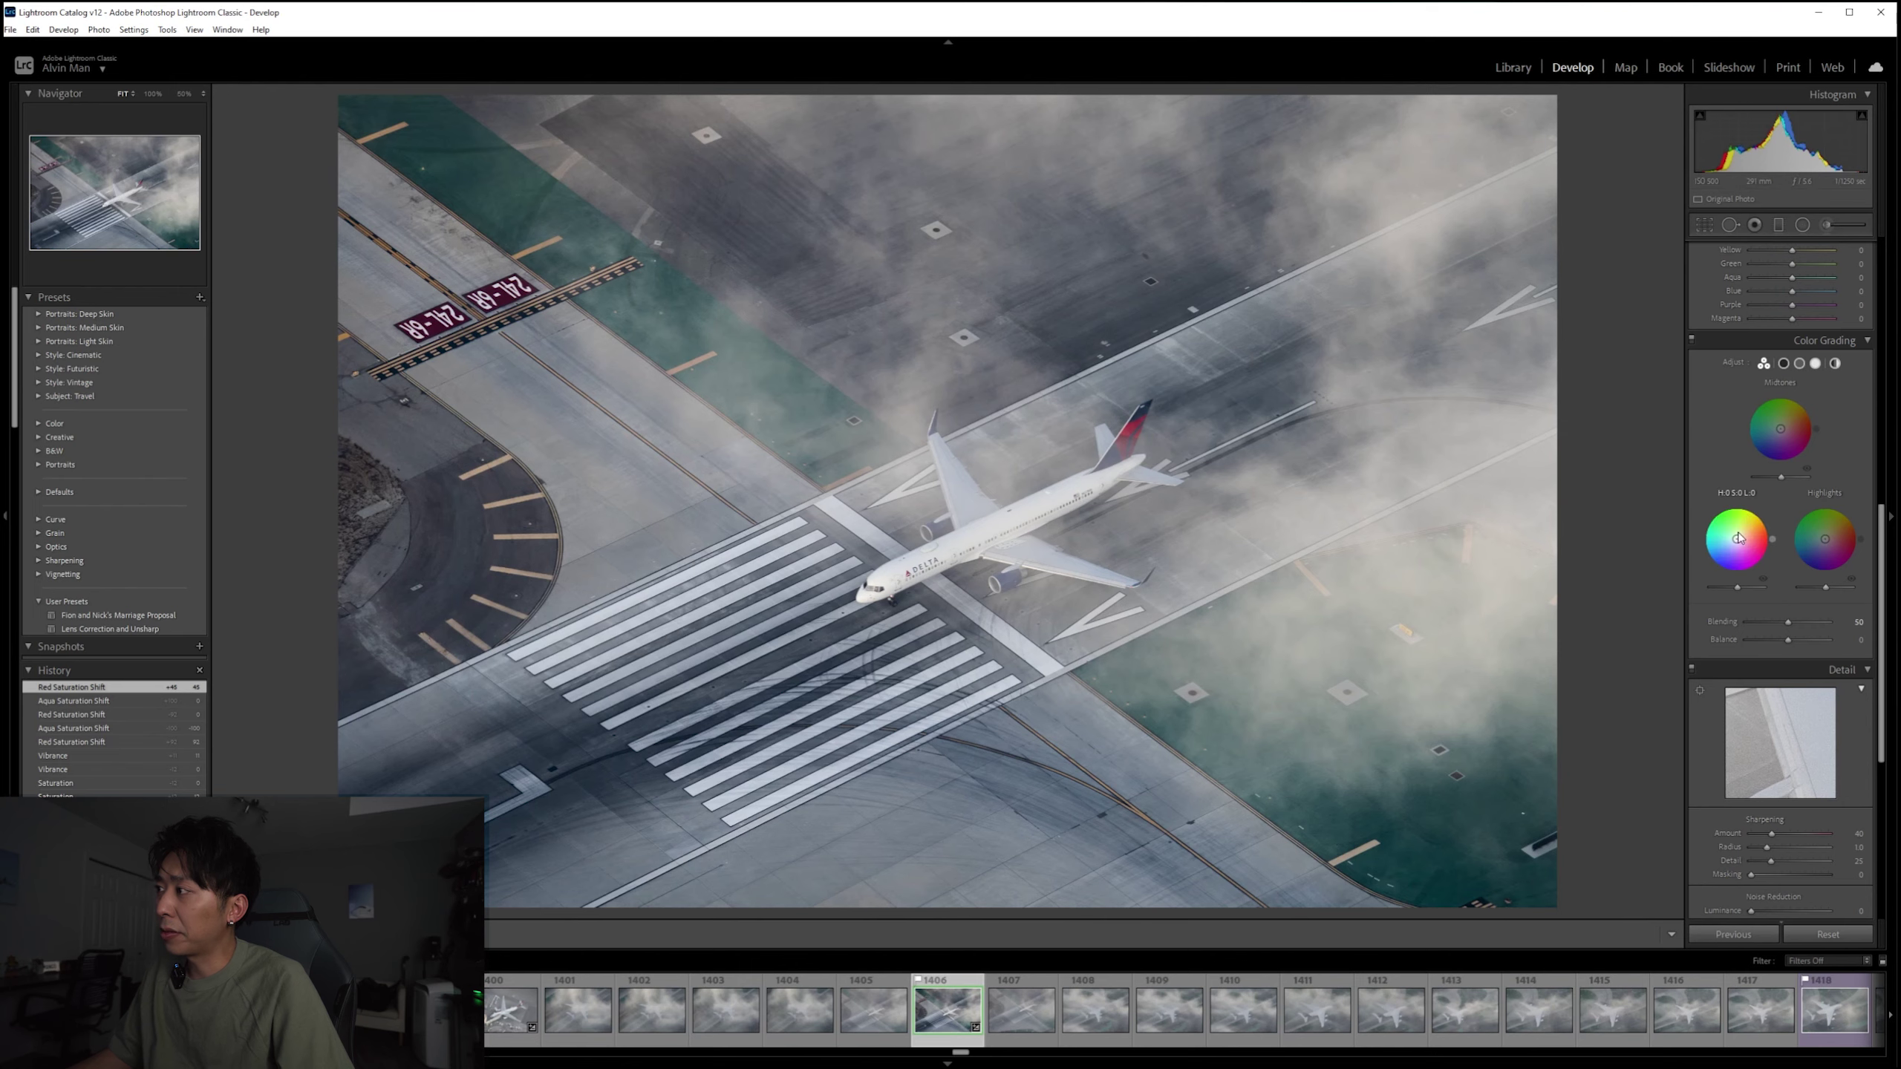
left_click(1788, 435)
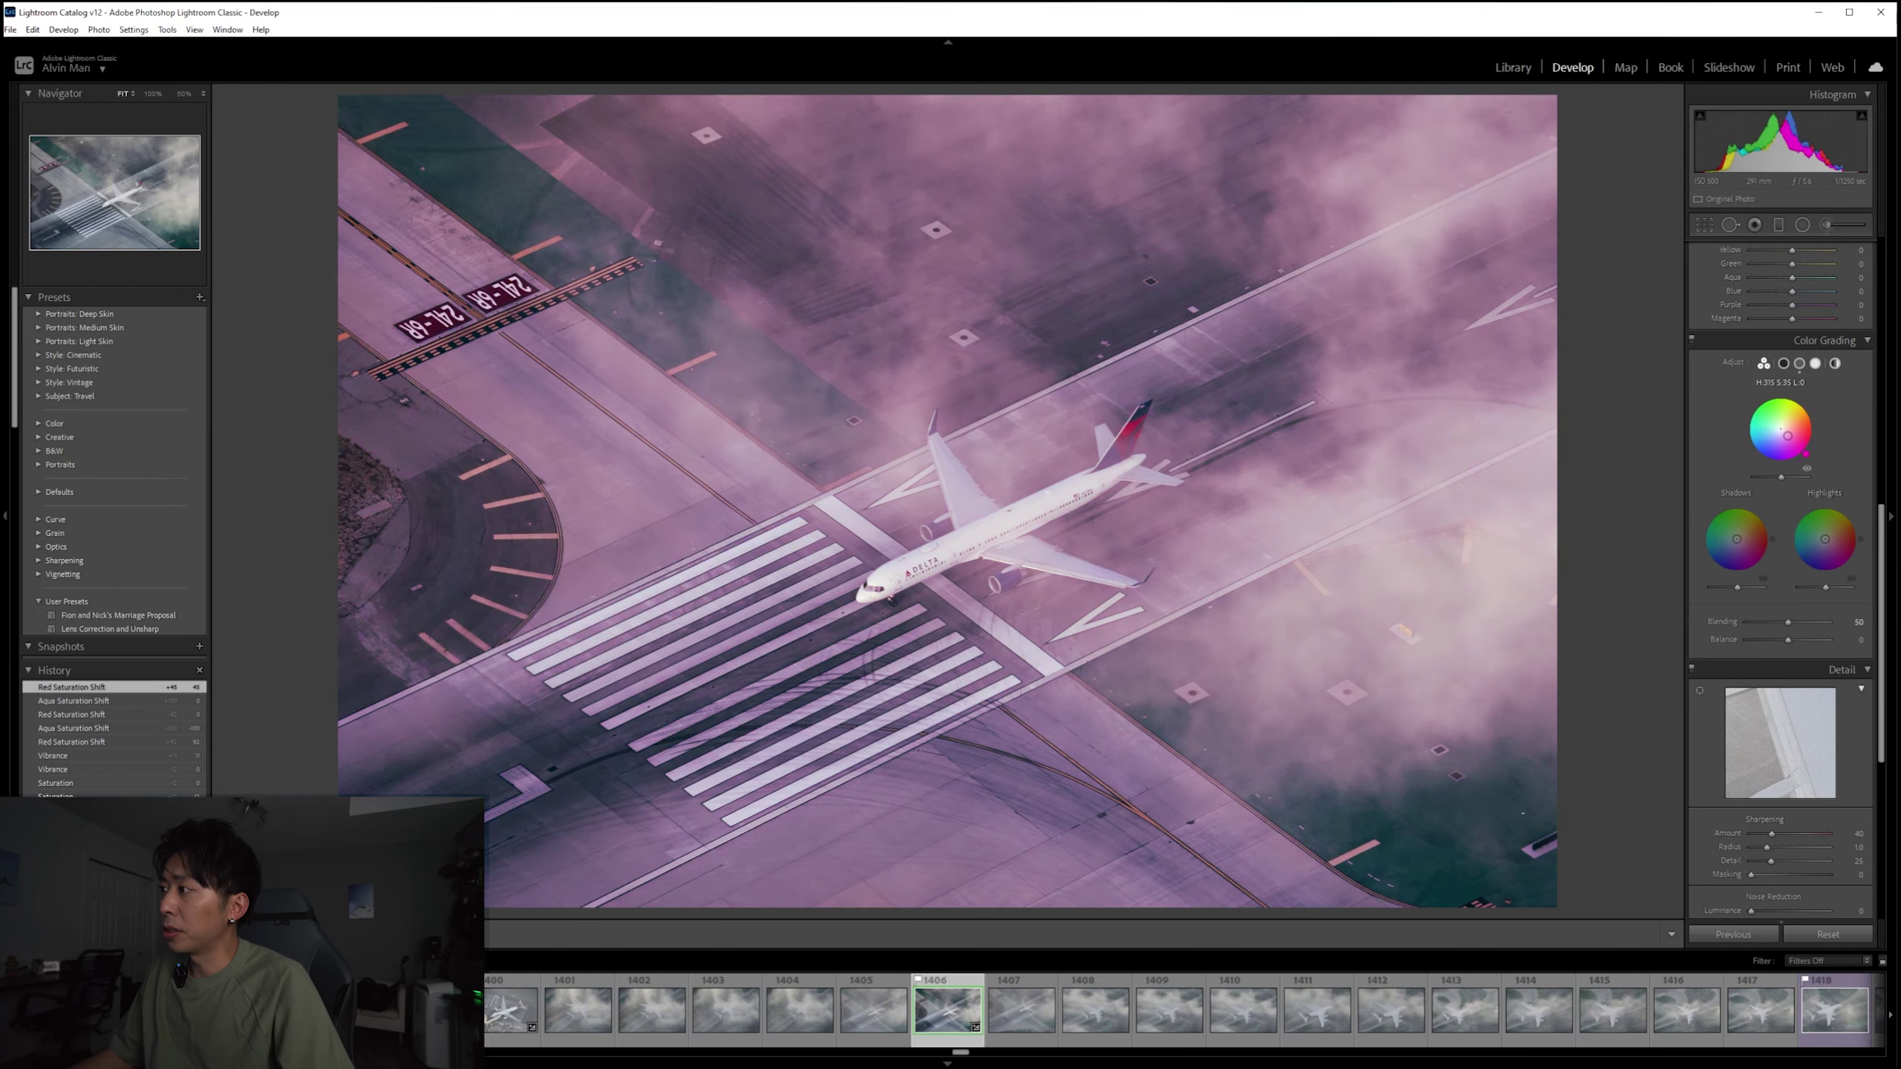
left_click_drag(1787, 435, 1770, 426)
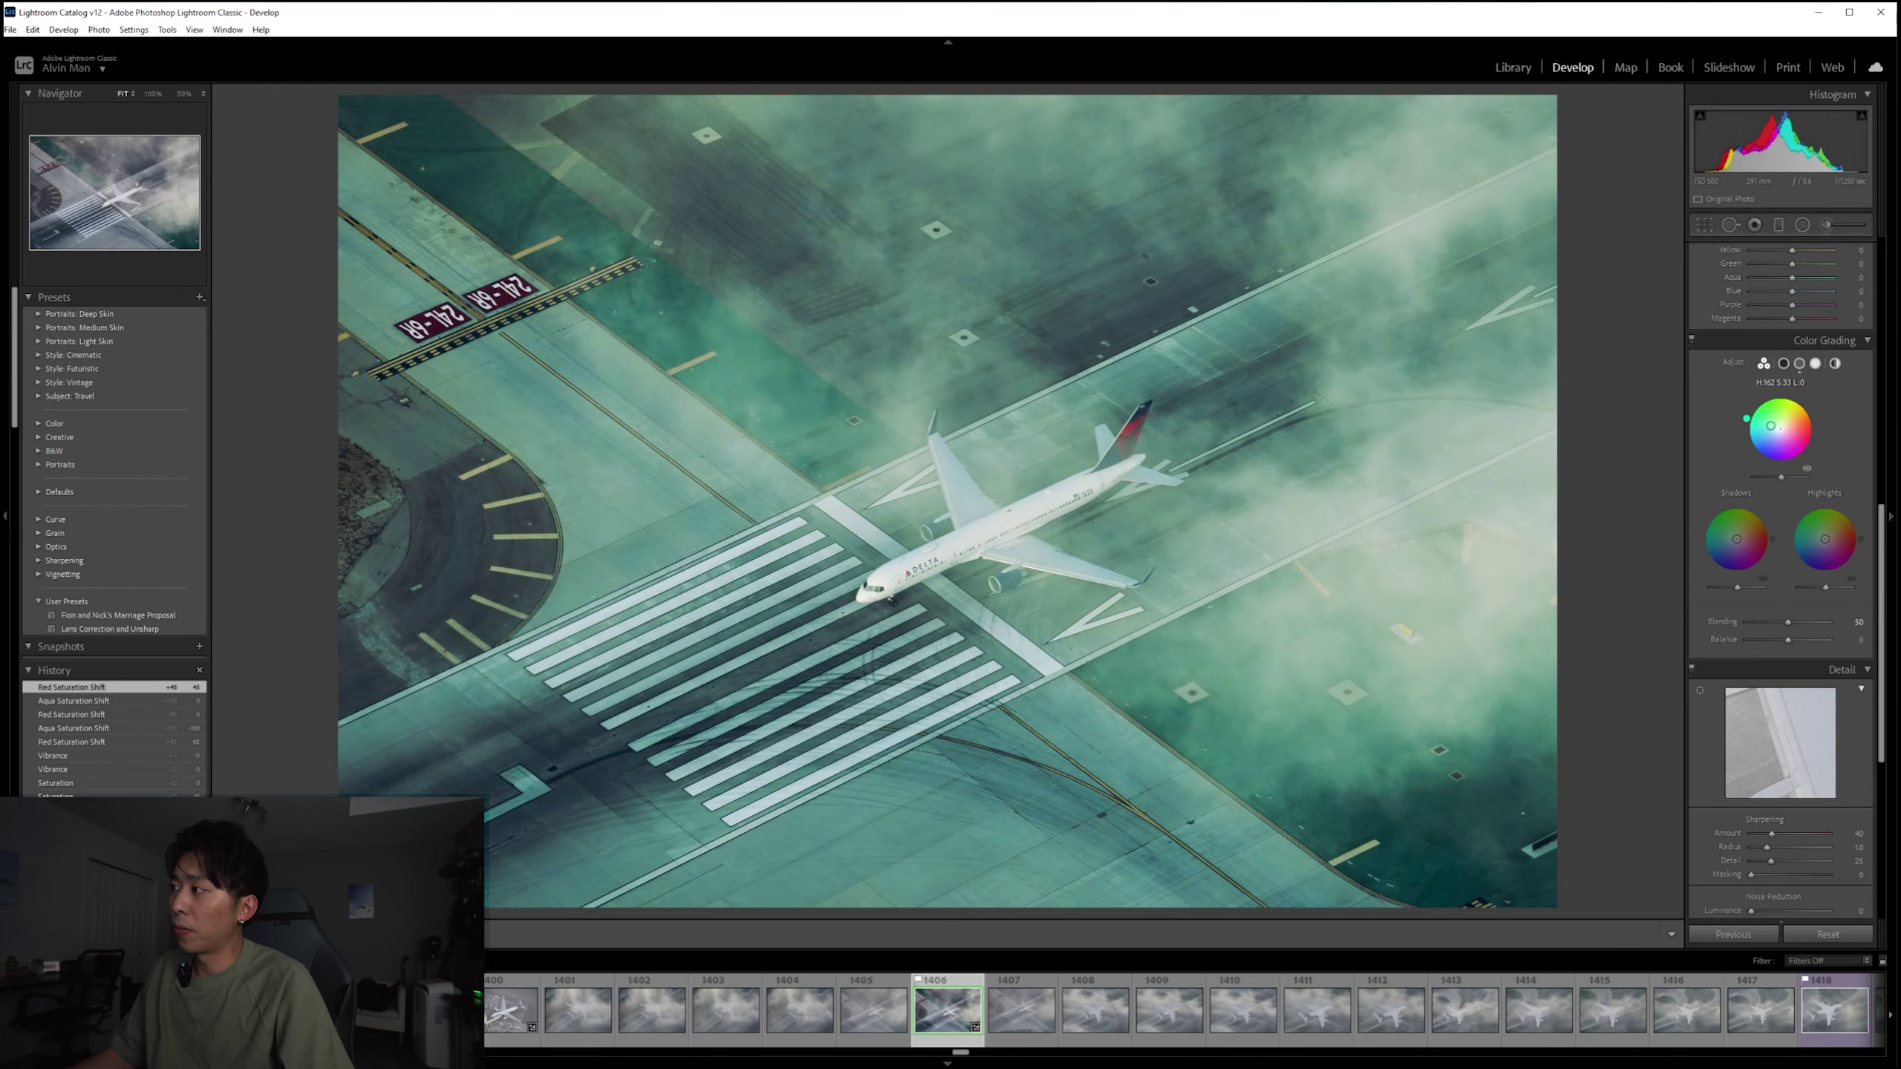
double_click(1770, 425)
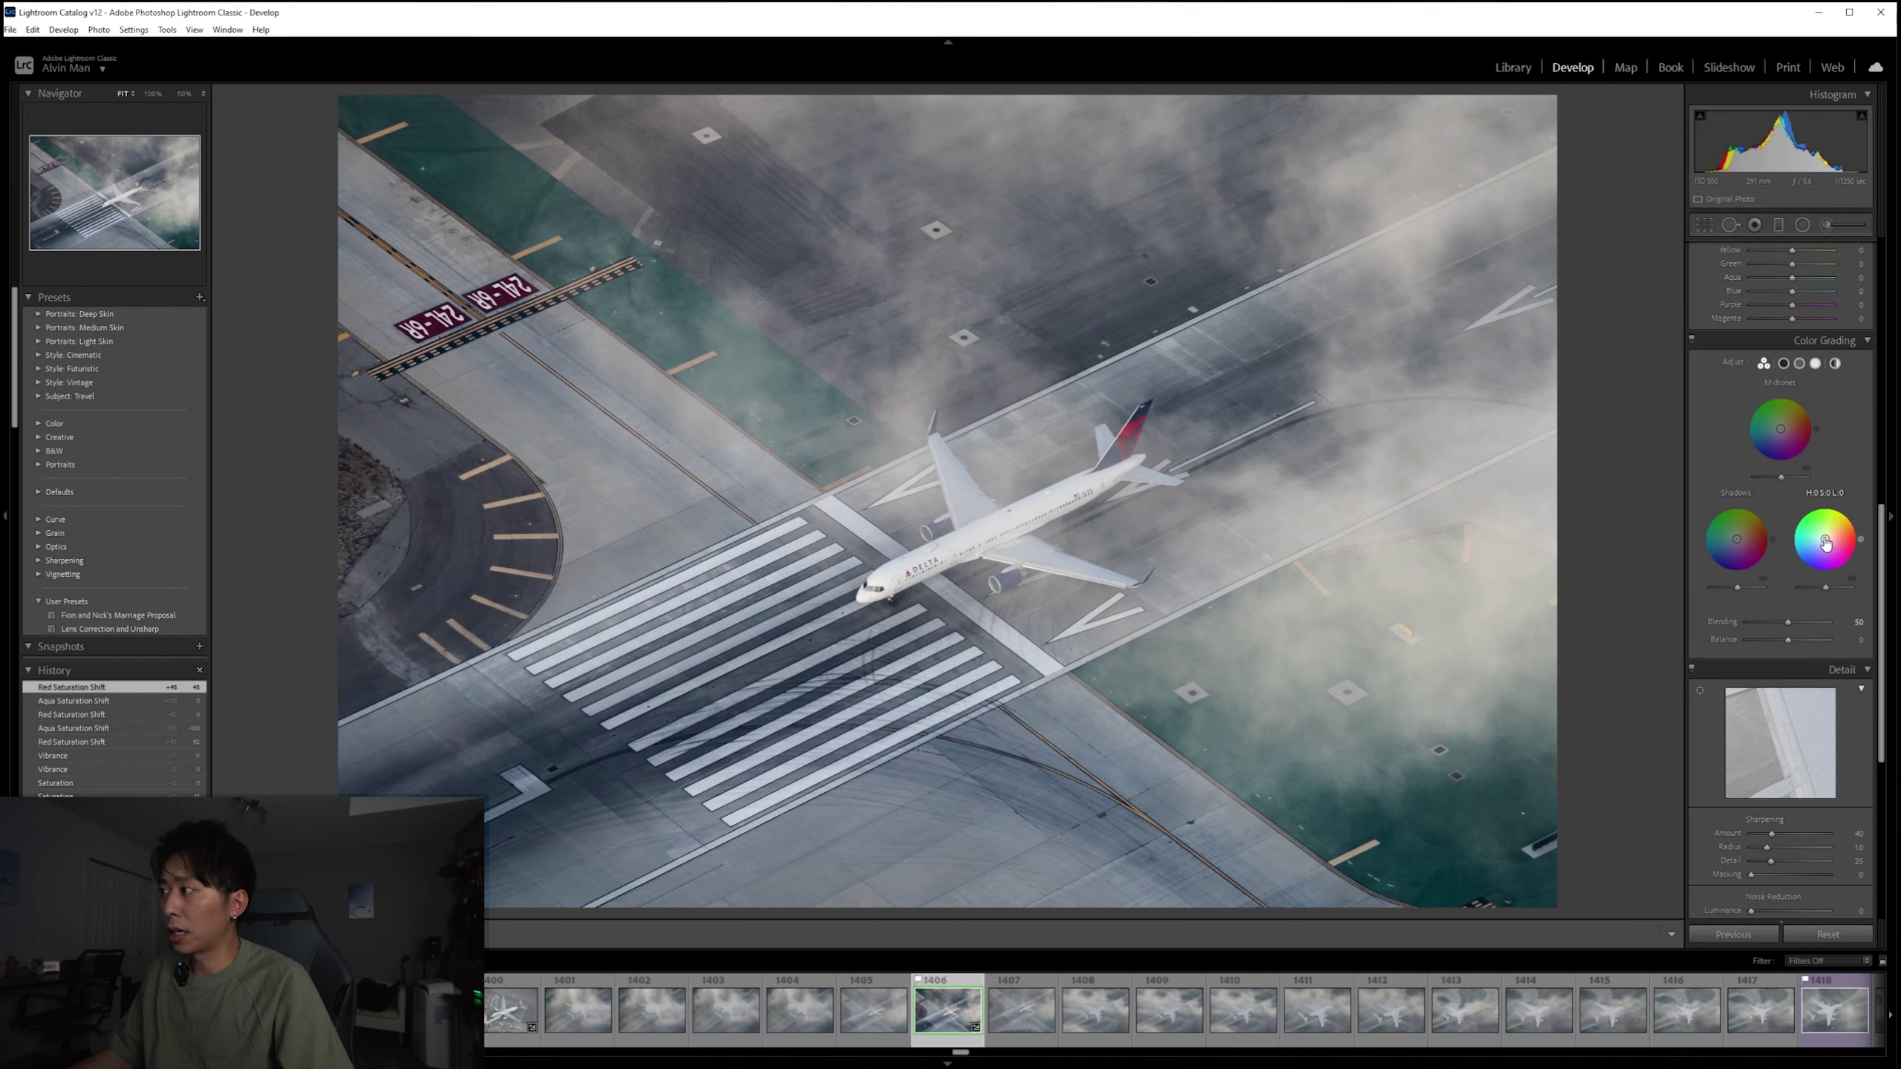
left_click_drag(1826, 543, 1833, 531)
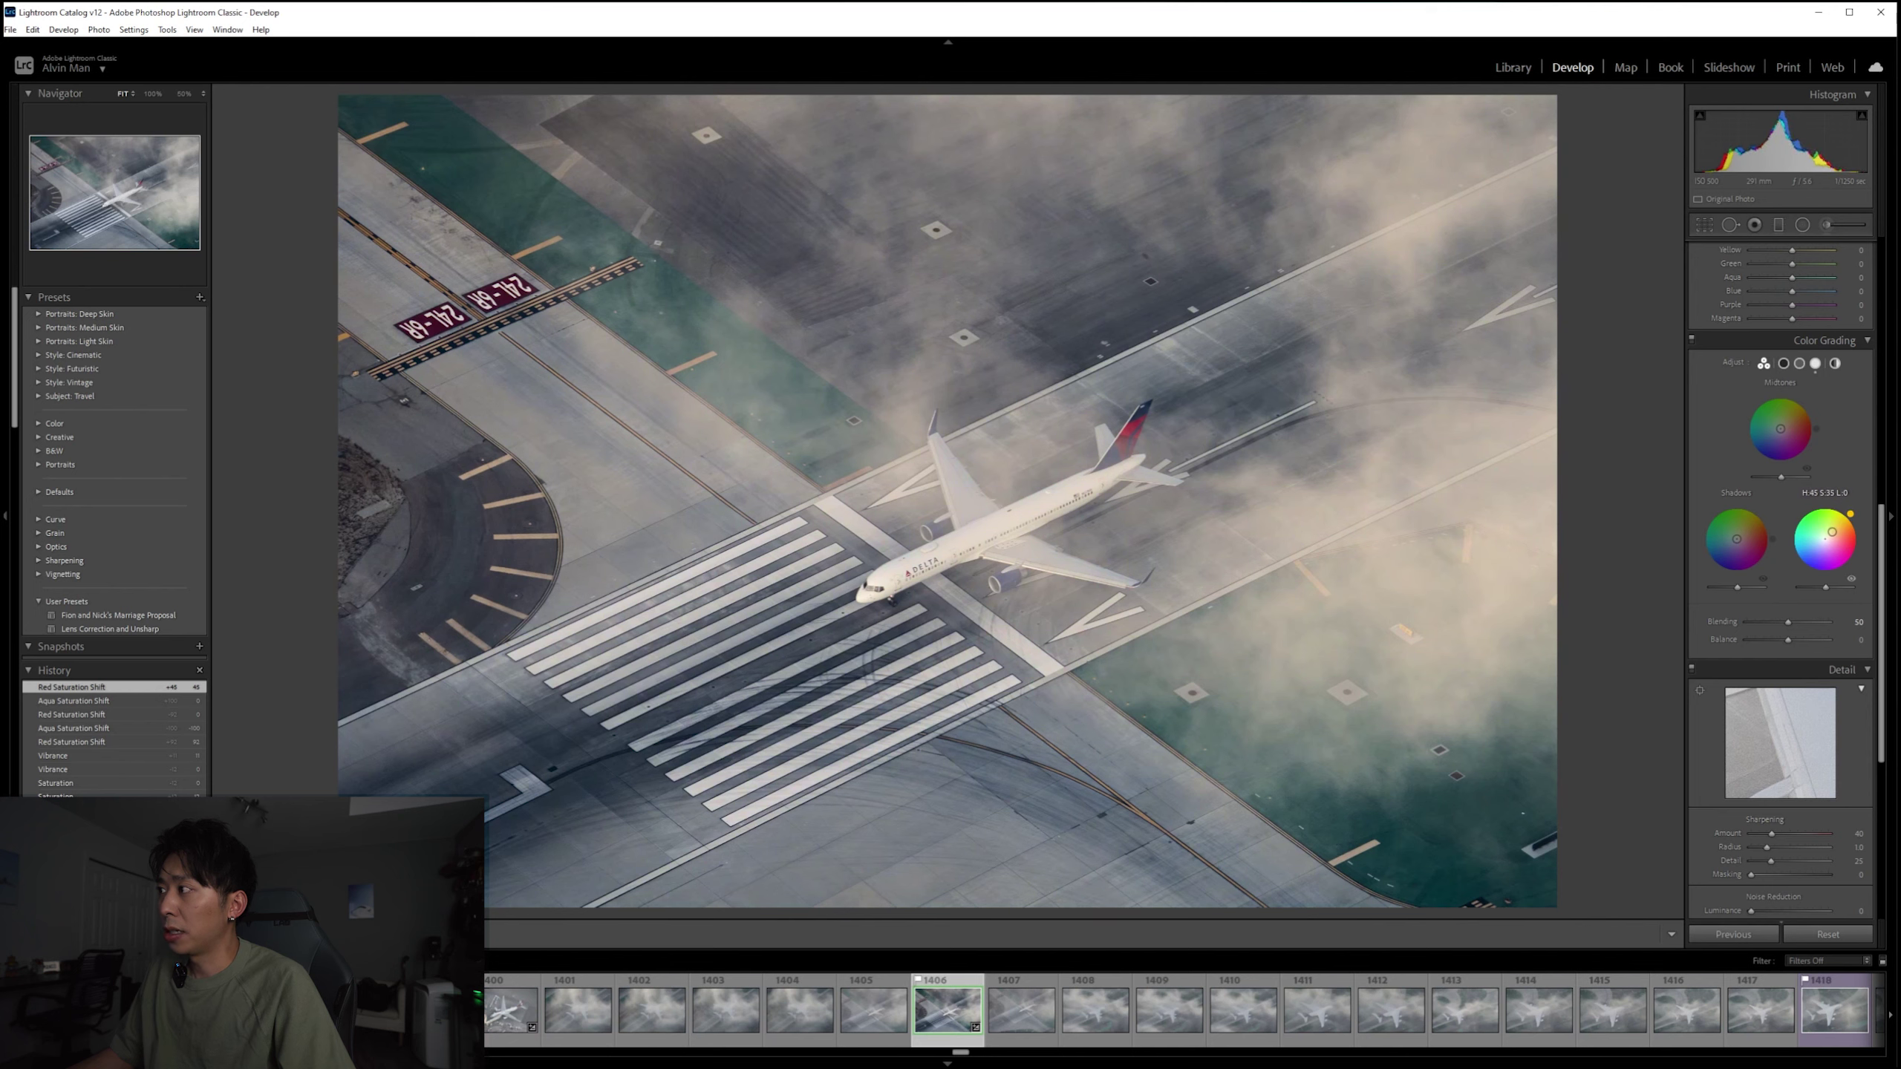
left_click_drag(1833, 533, 1833, 533)
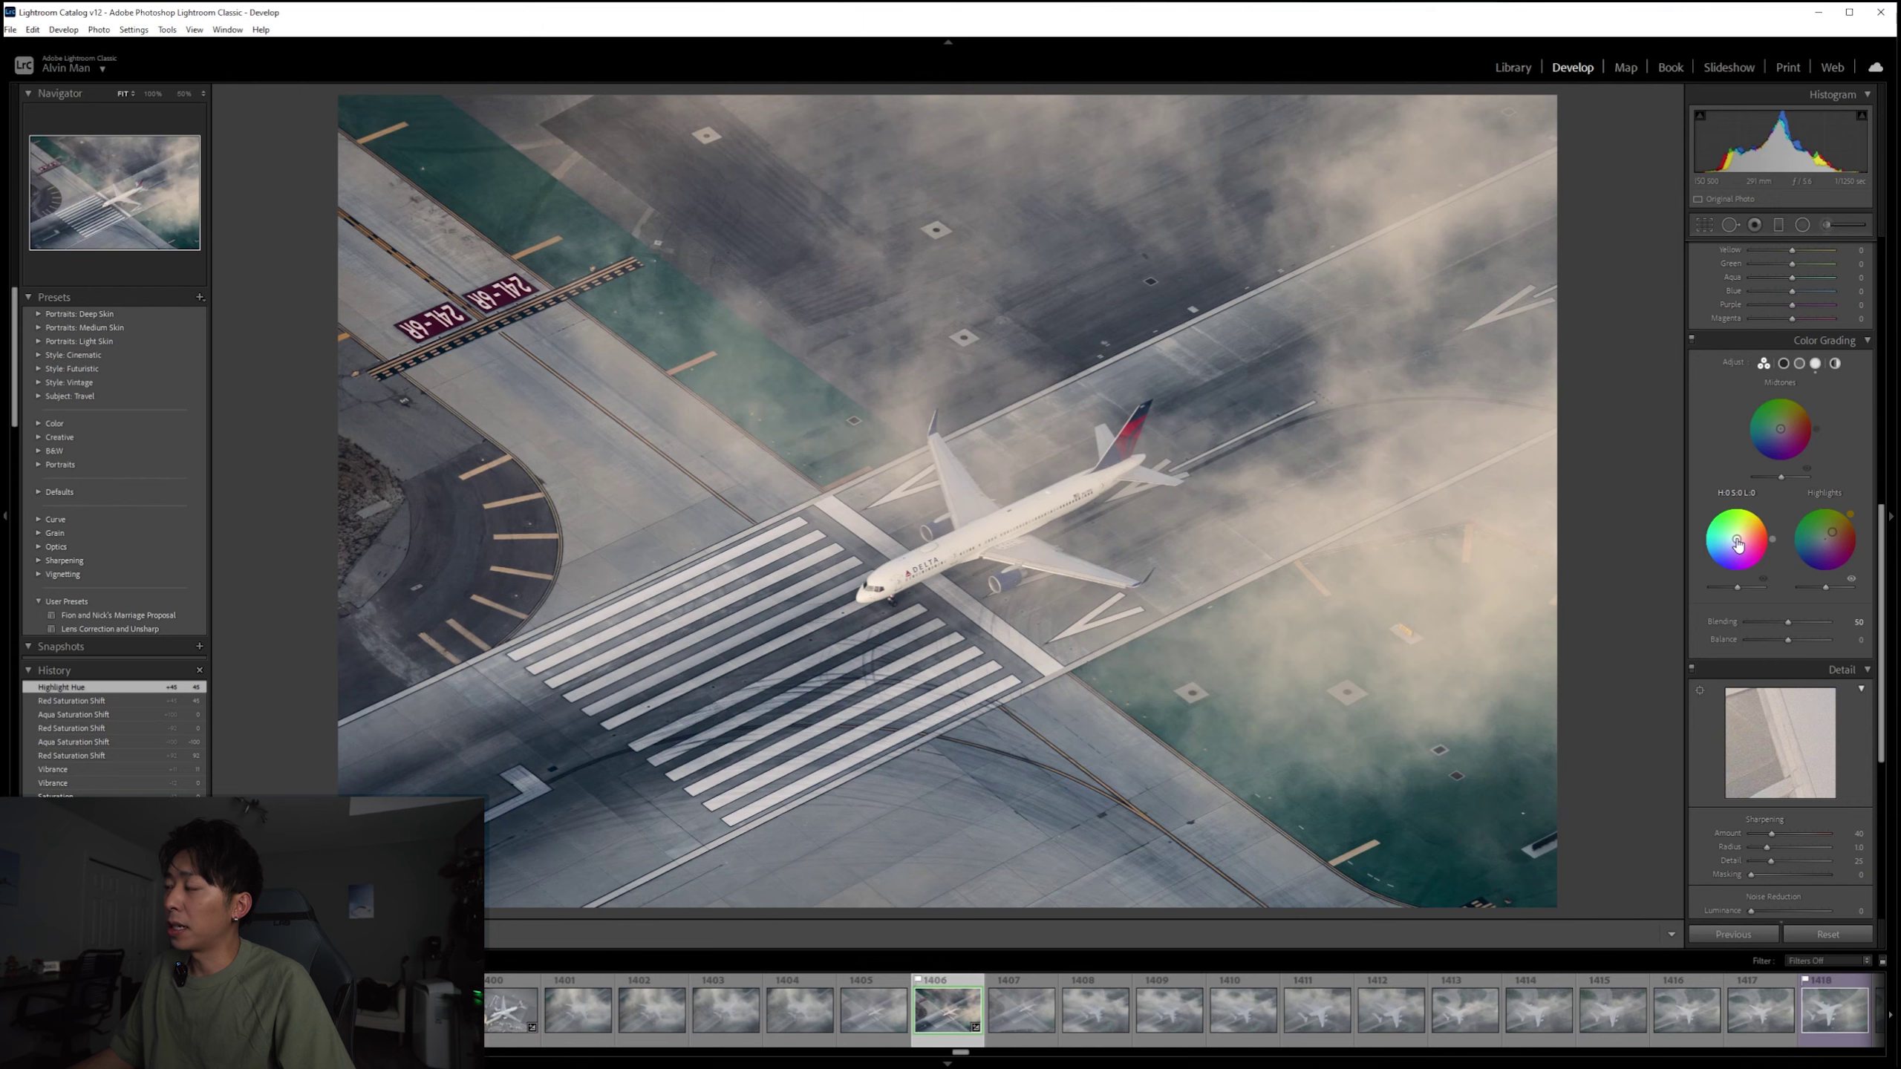
left_click_drag(1737, 544, 1728, 547)
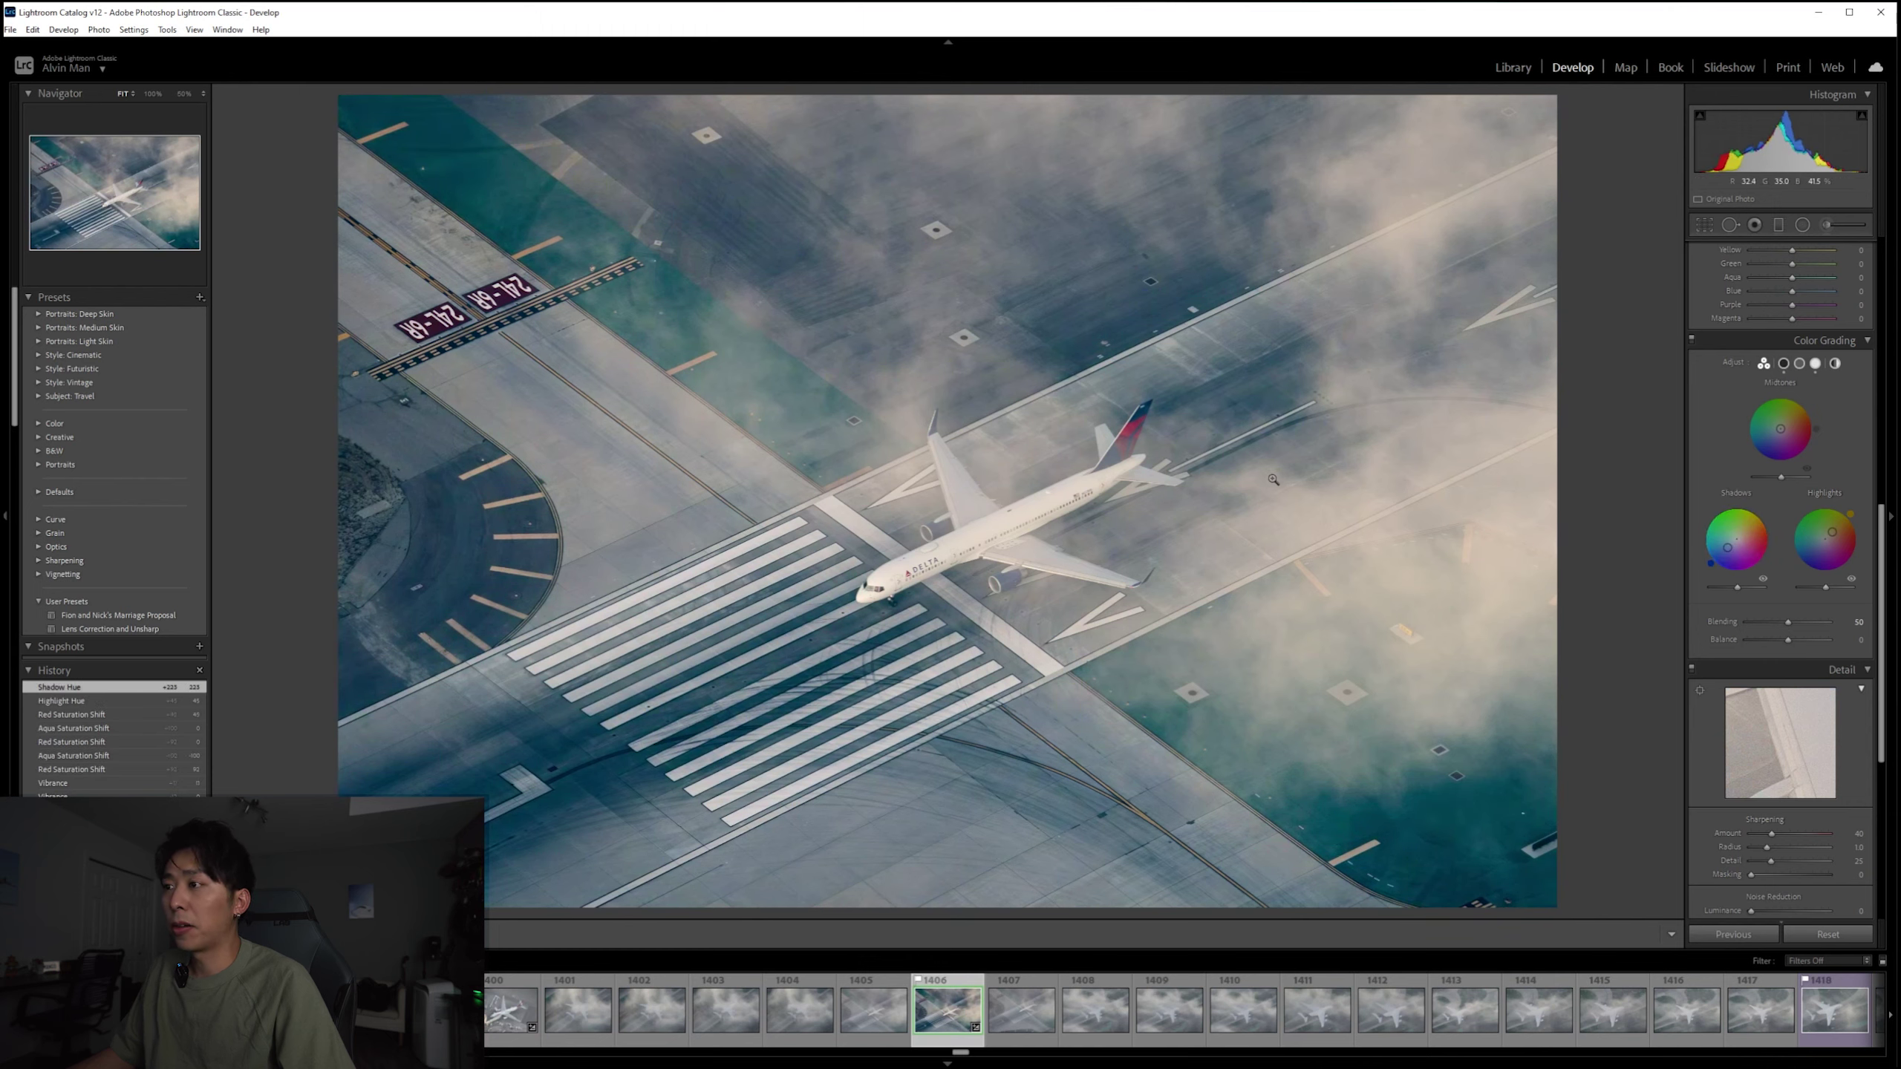
key("ctrl+z")
key("ctrl+z")
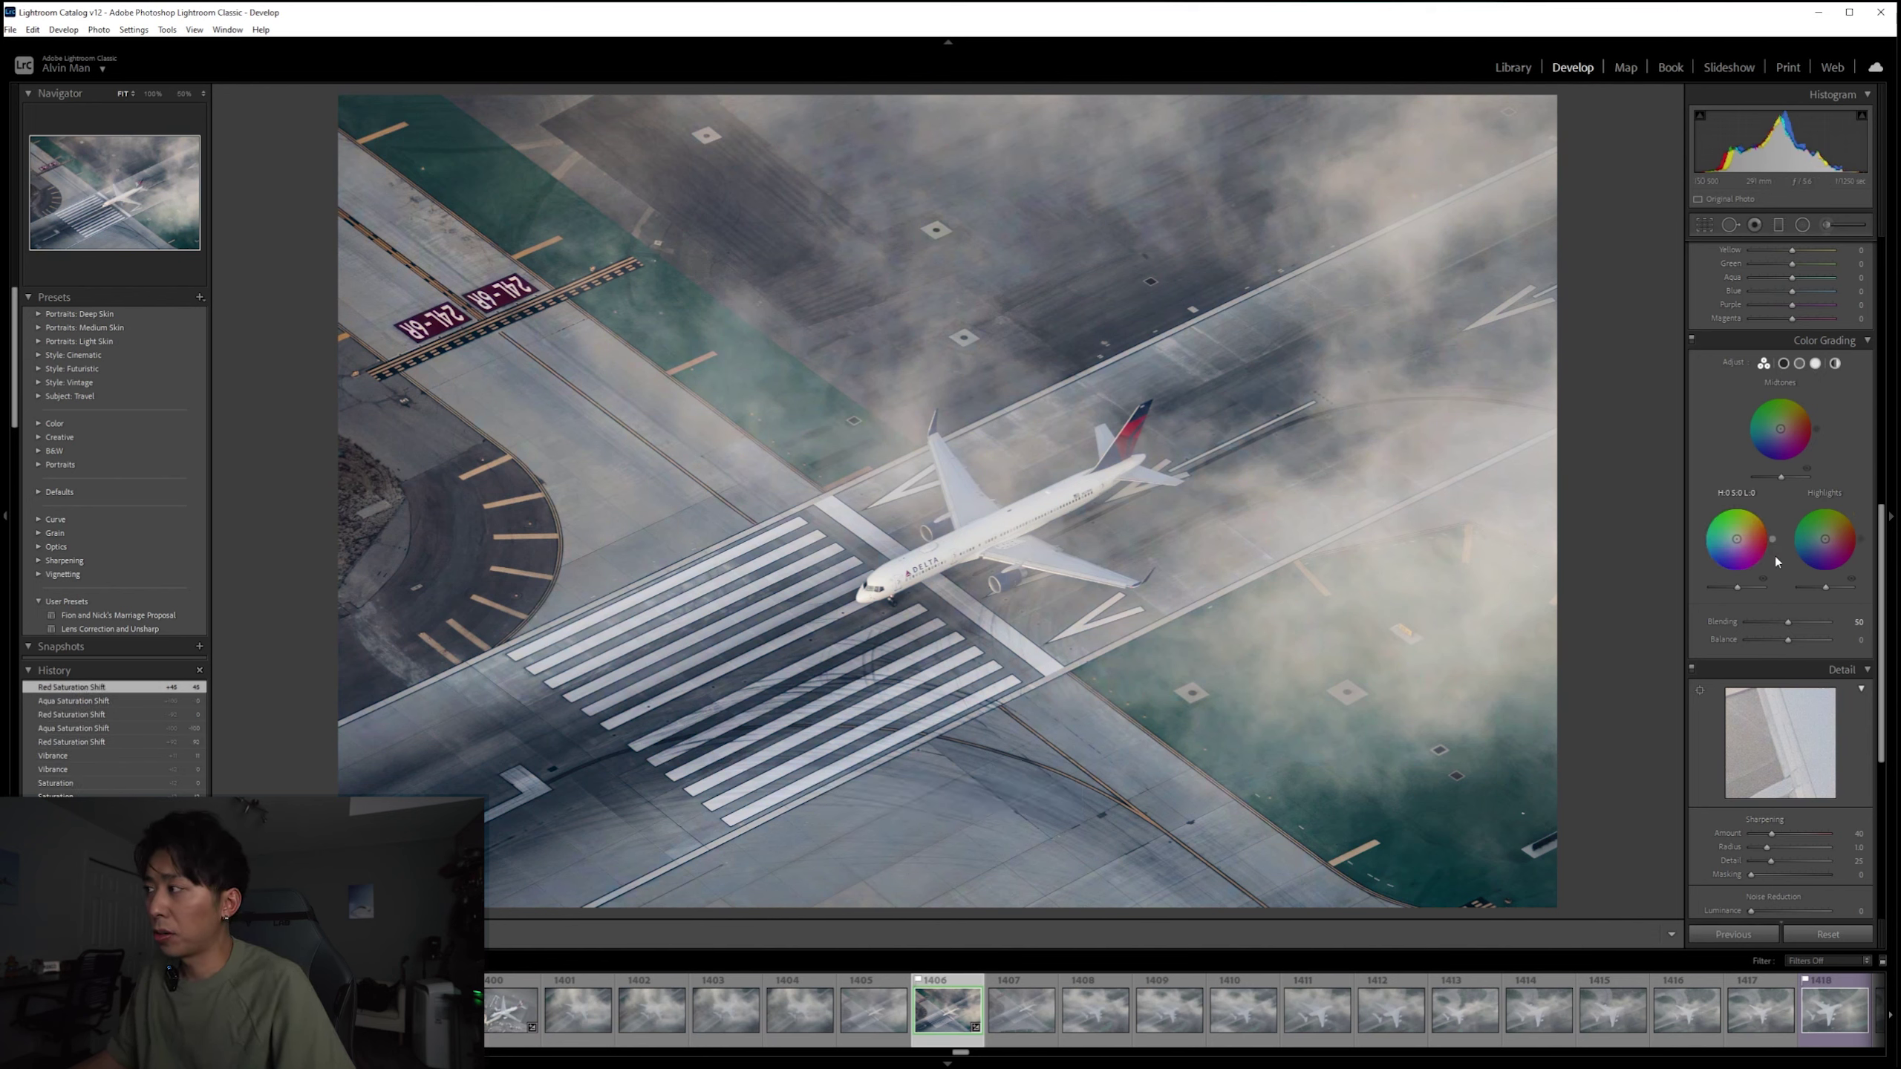
scroll(1772, 576, "down", 2)
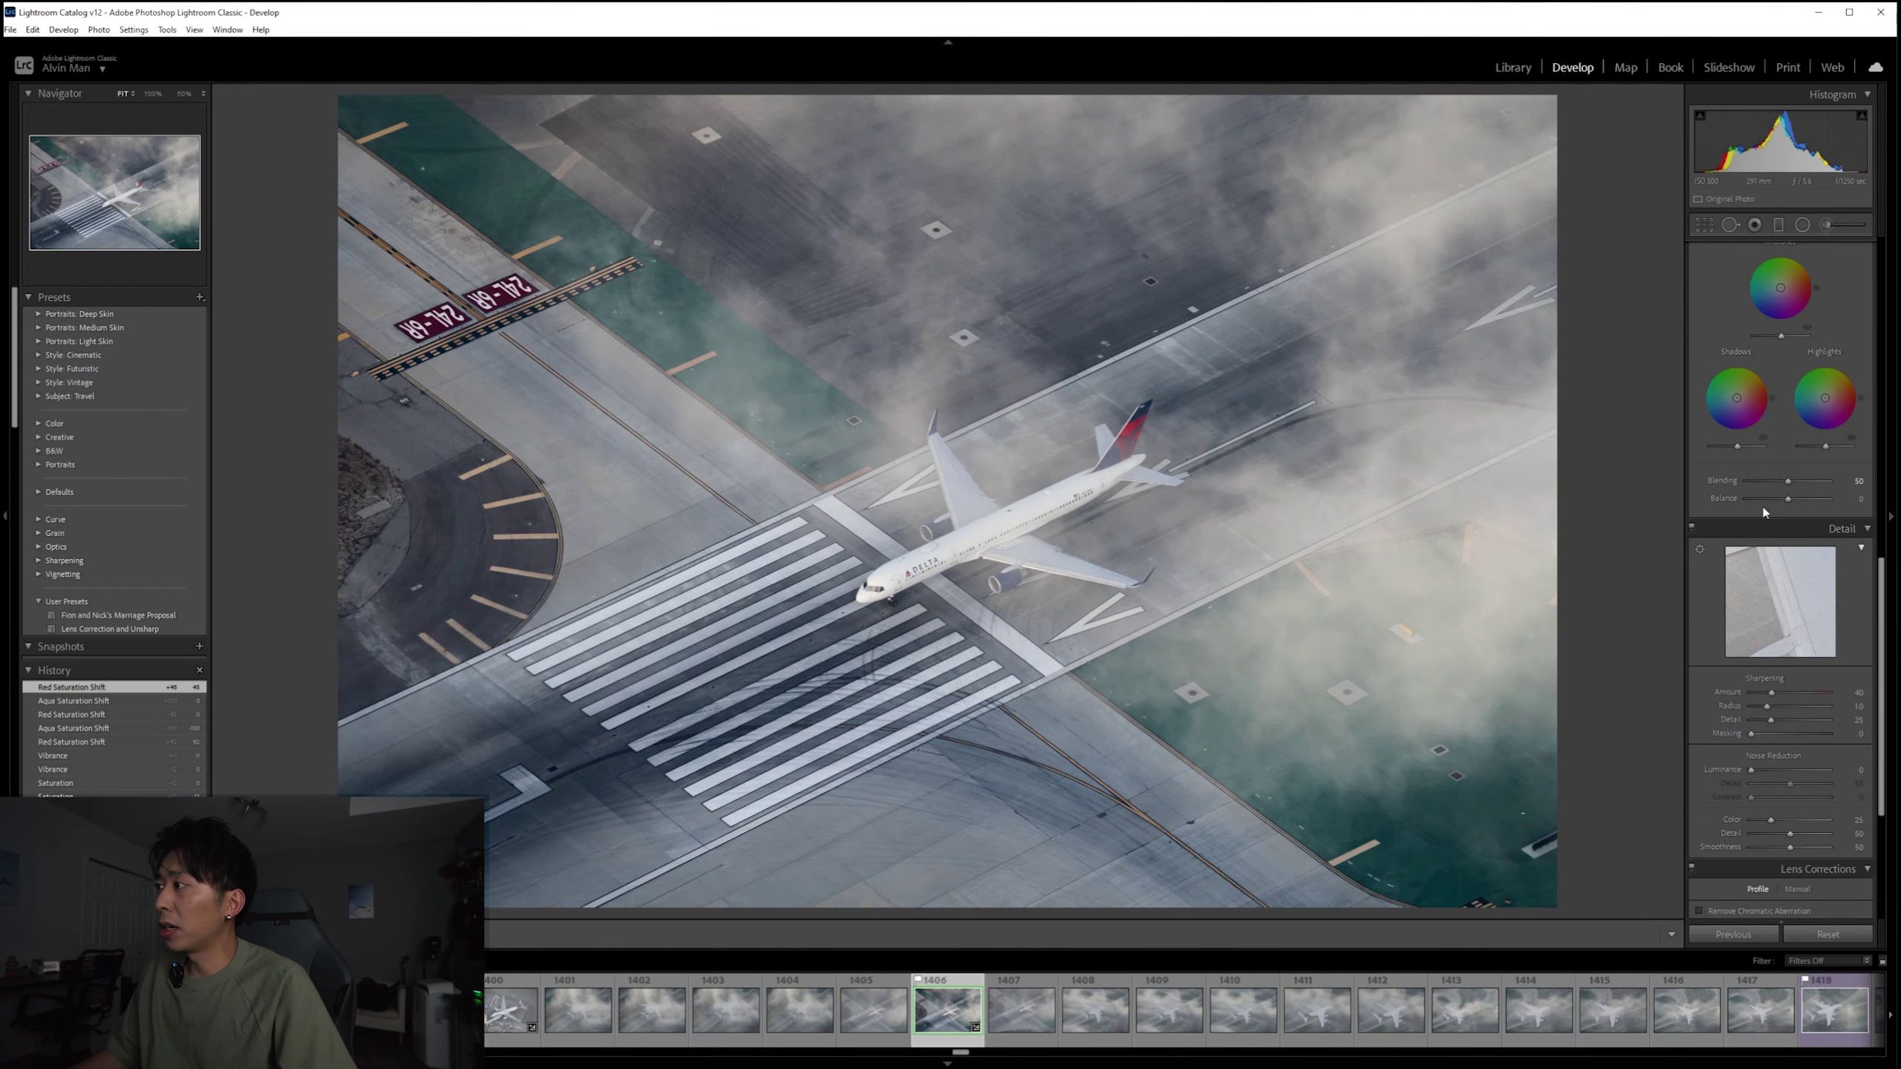
Step: Zoom to 100% on the Delta plane and pan across its fuselage
scroll(1768, 525, "down", 2)
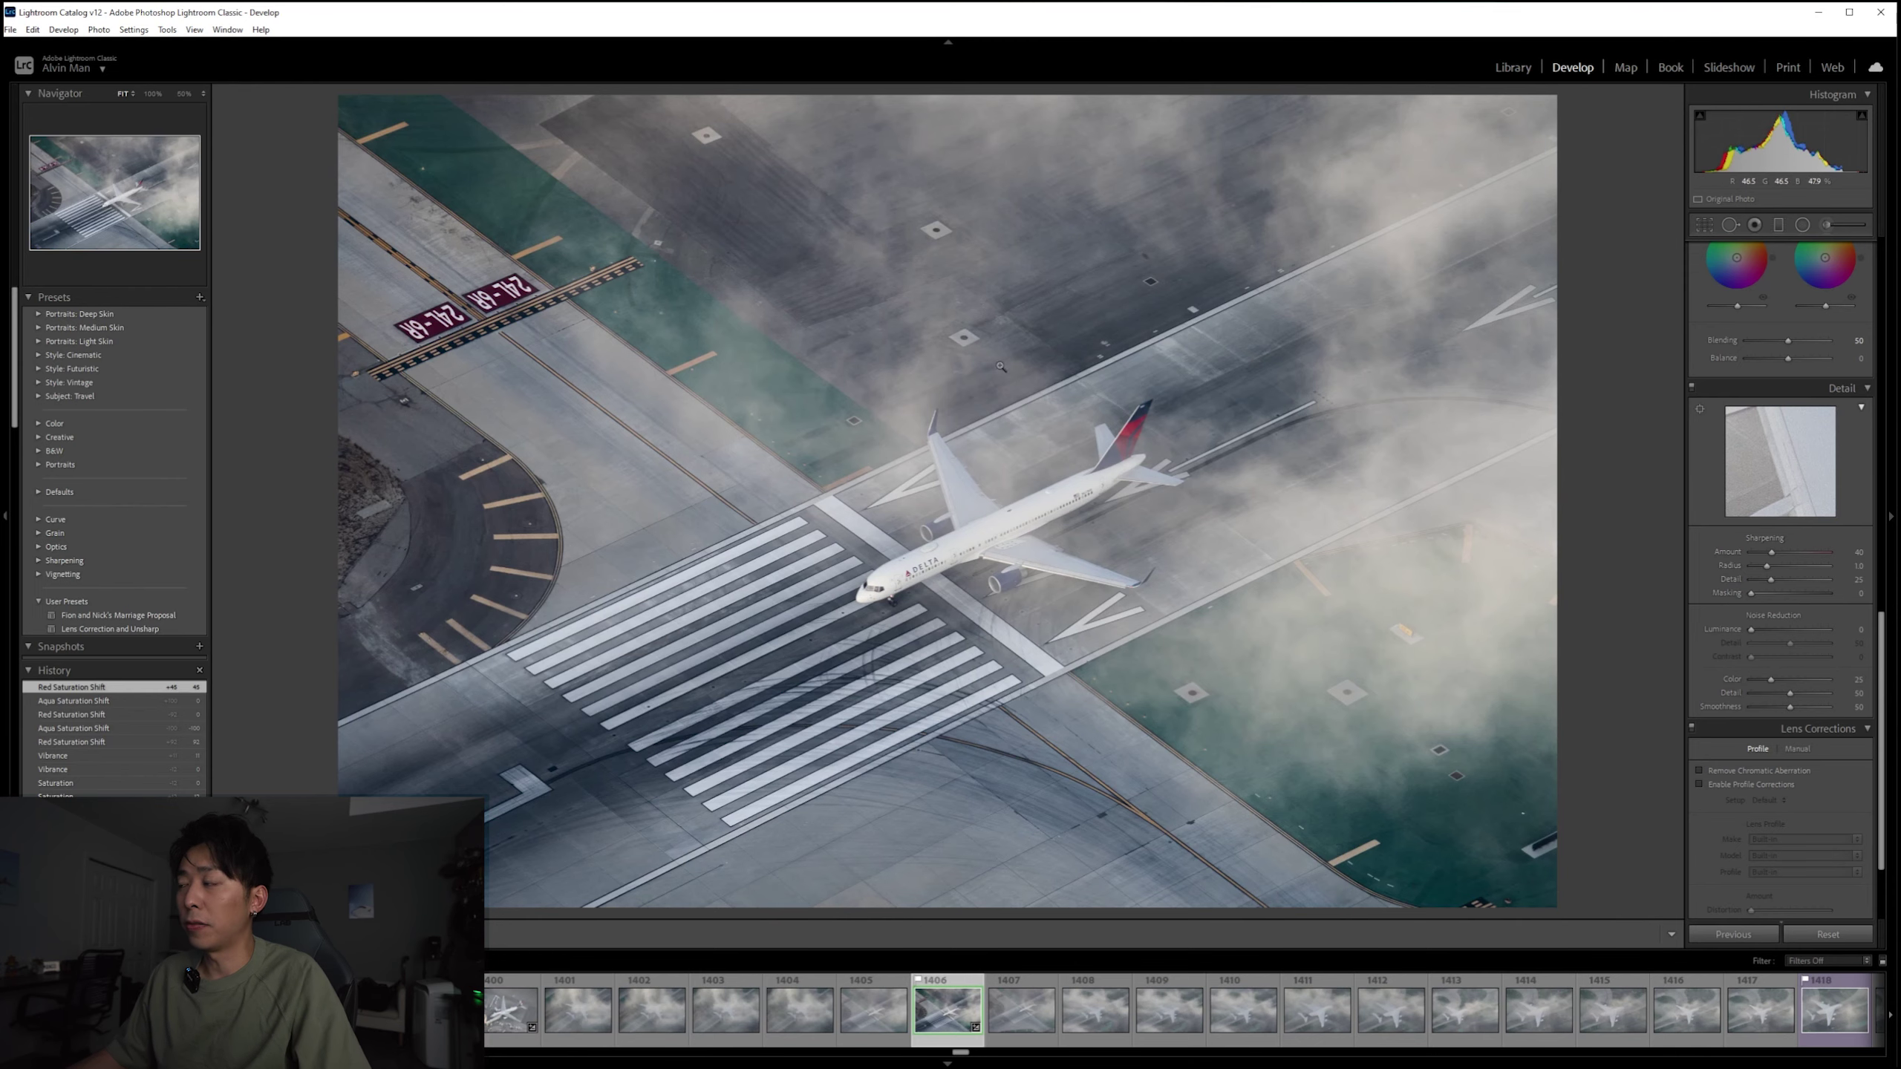
left_click(1102, 405)
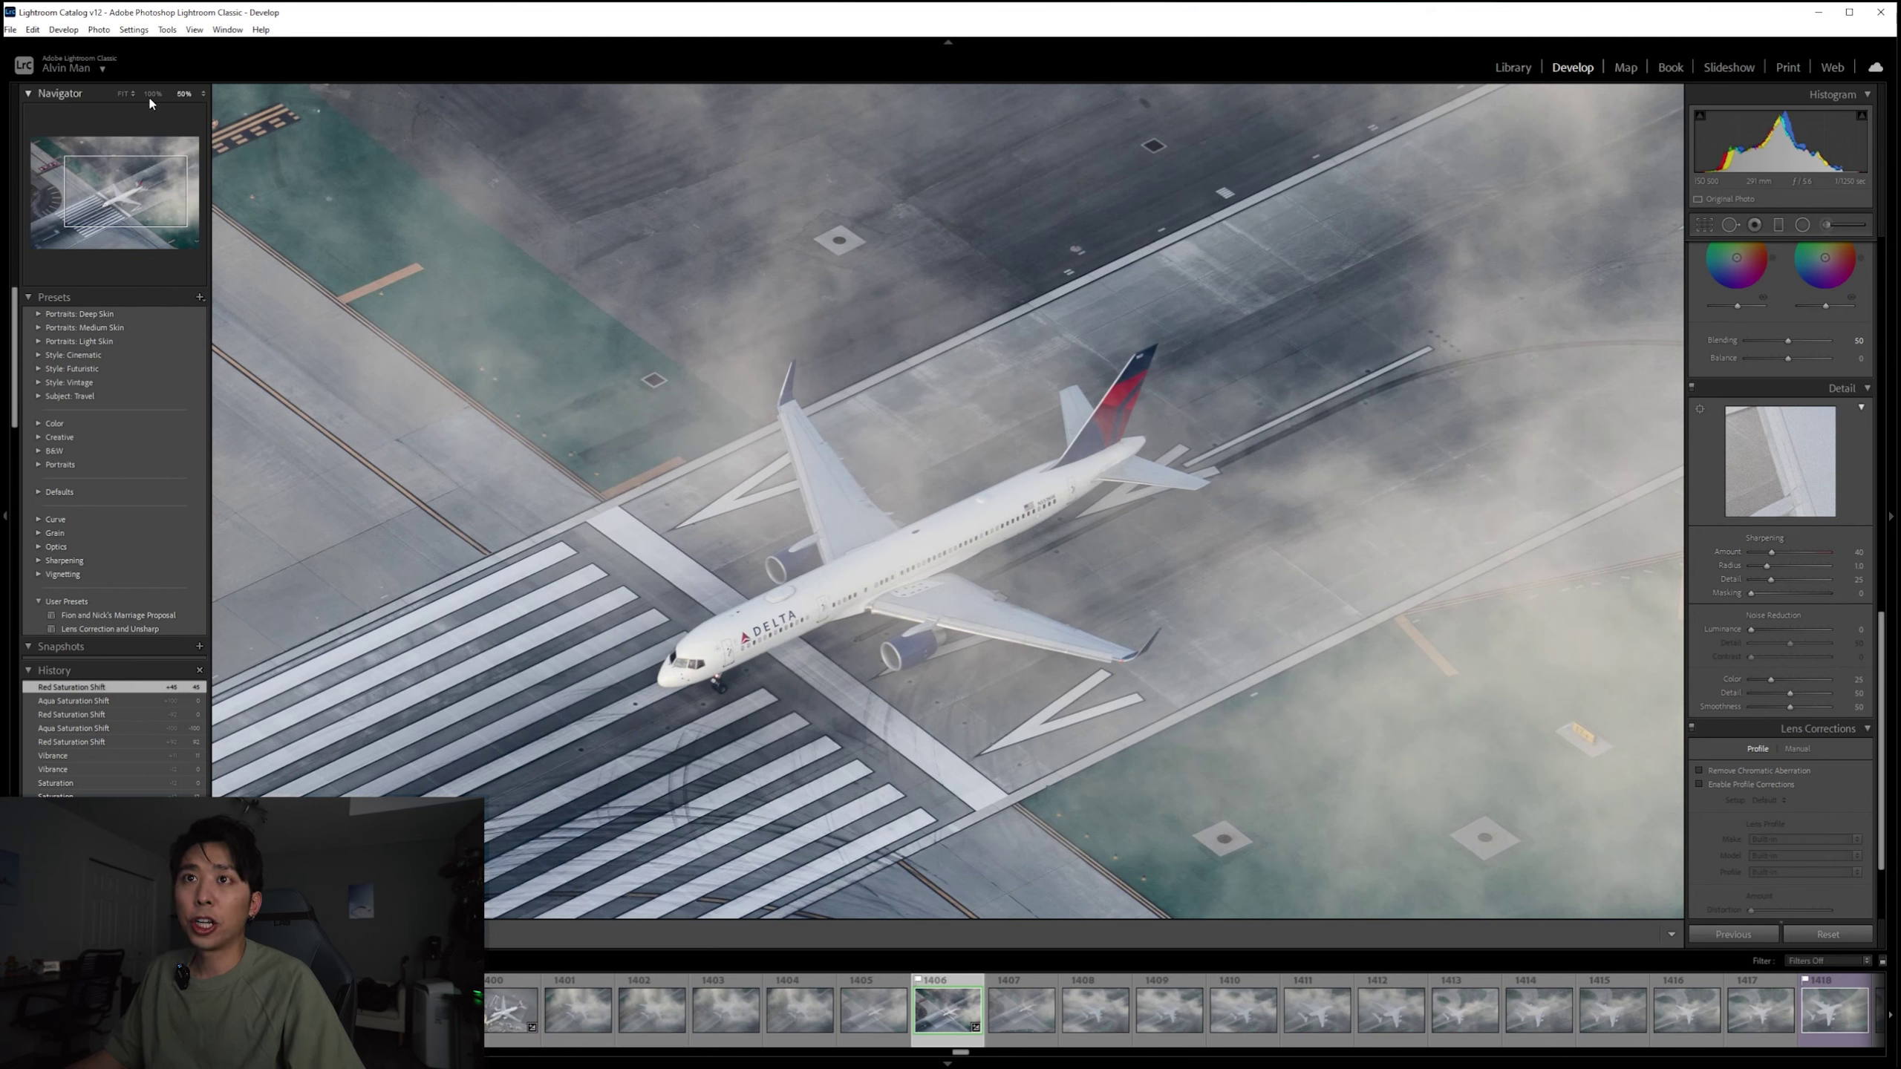
left_click(186, 93)
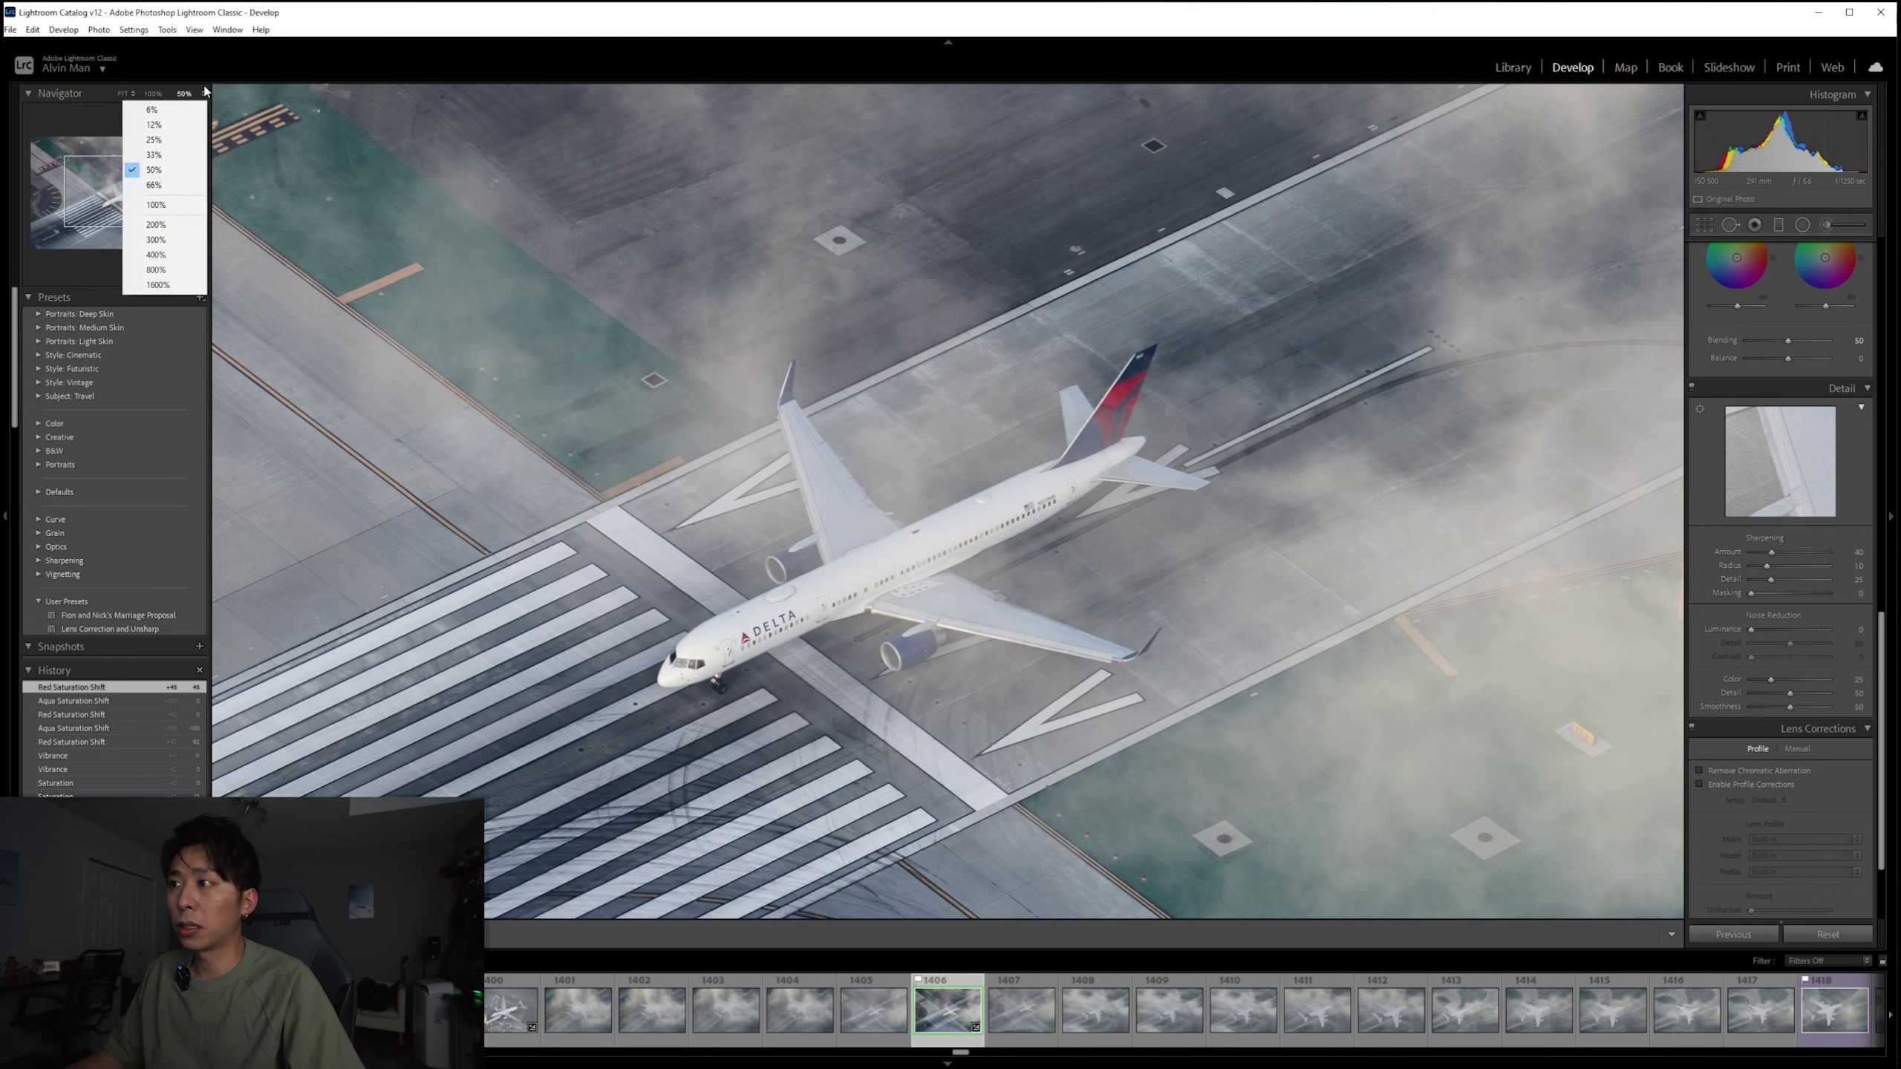
left_click(152, 155)
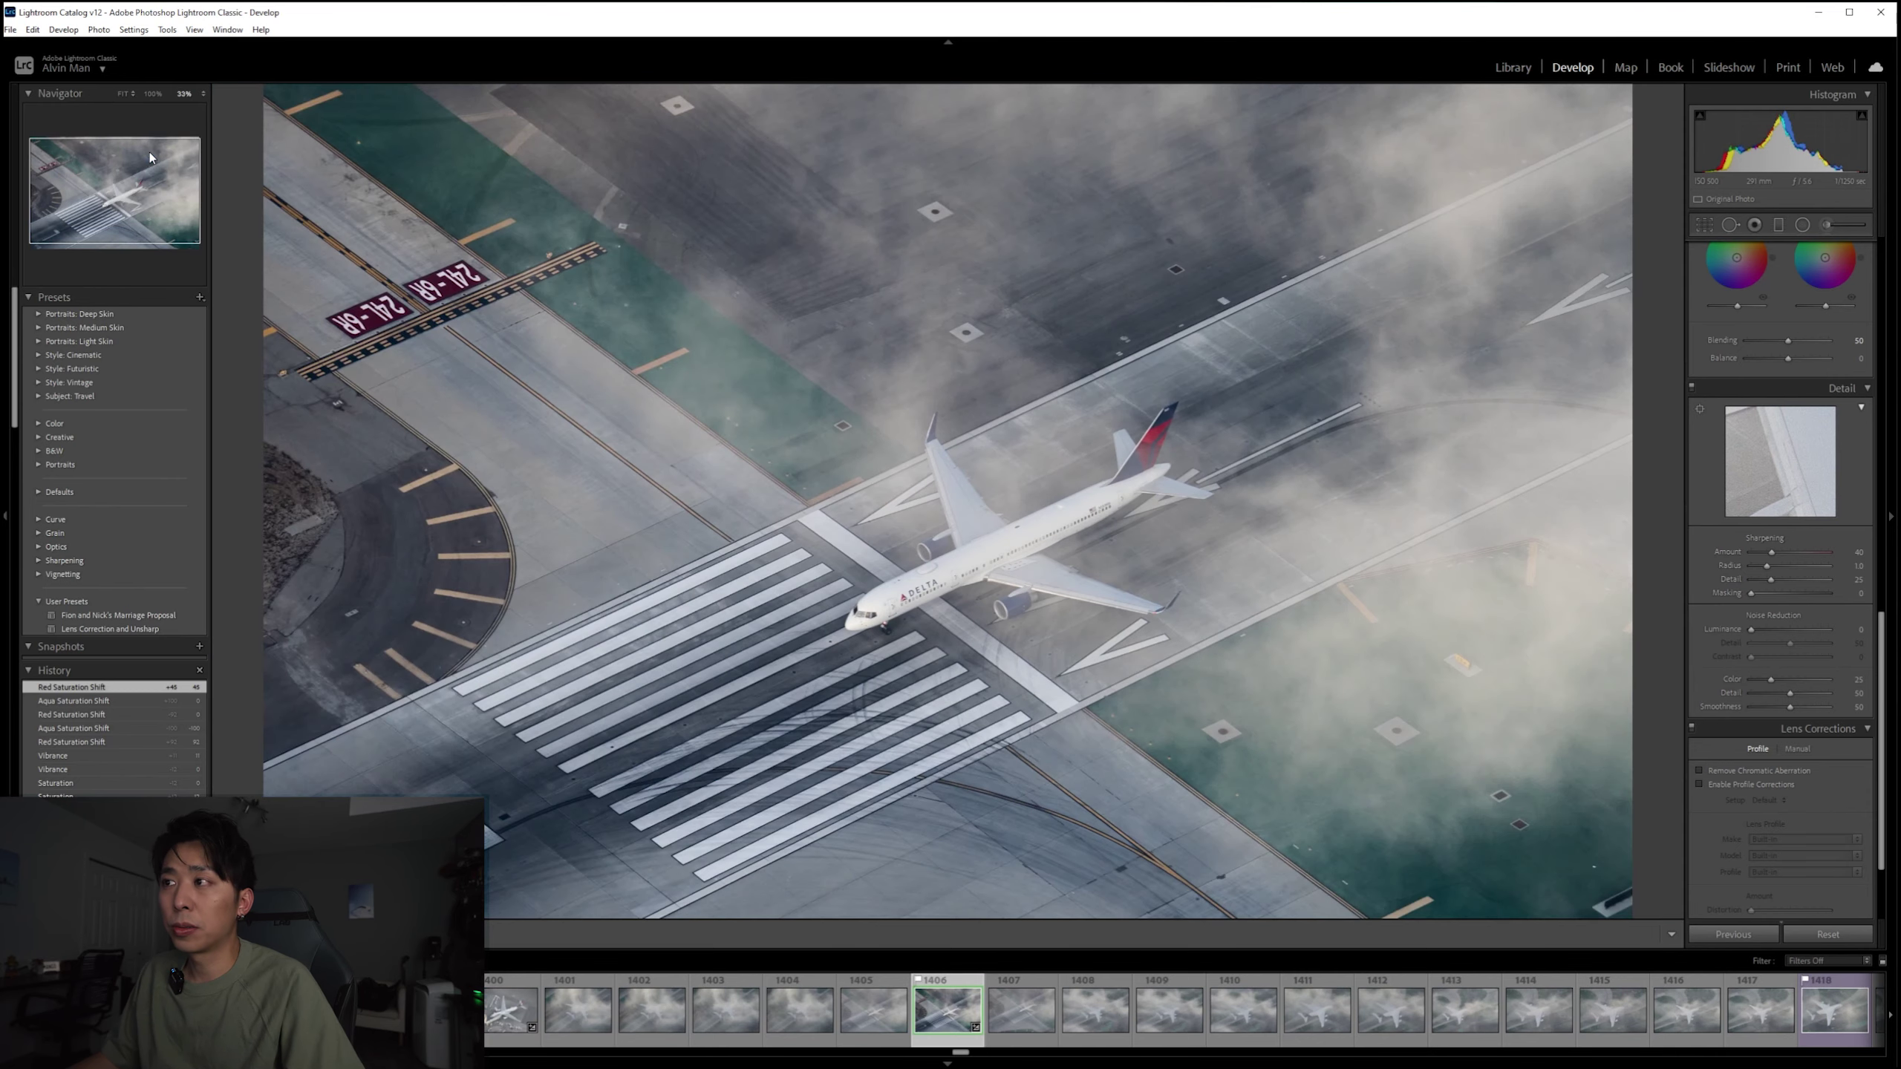
left_click(153, 93)
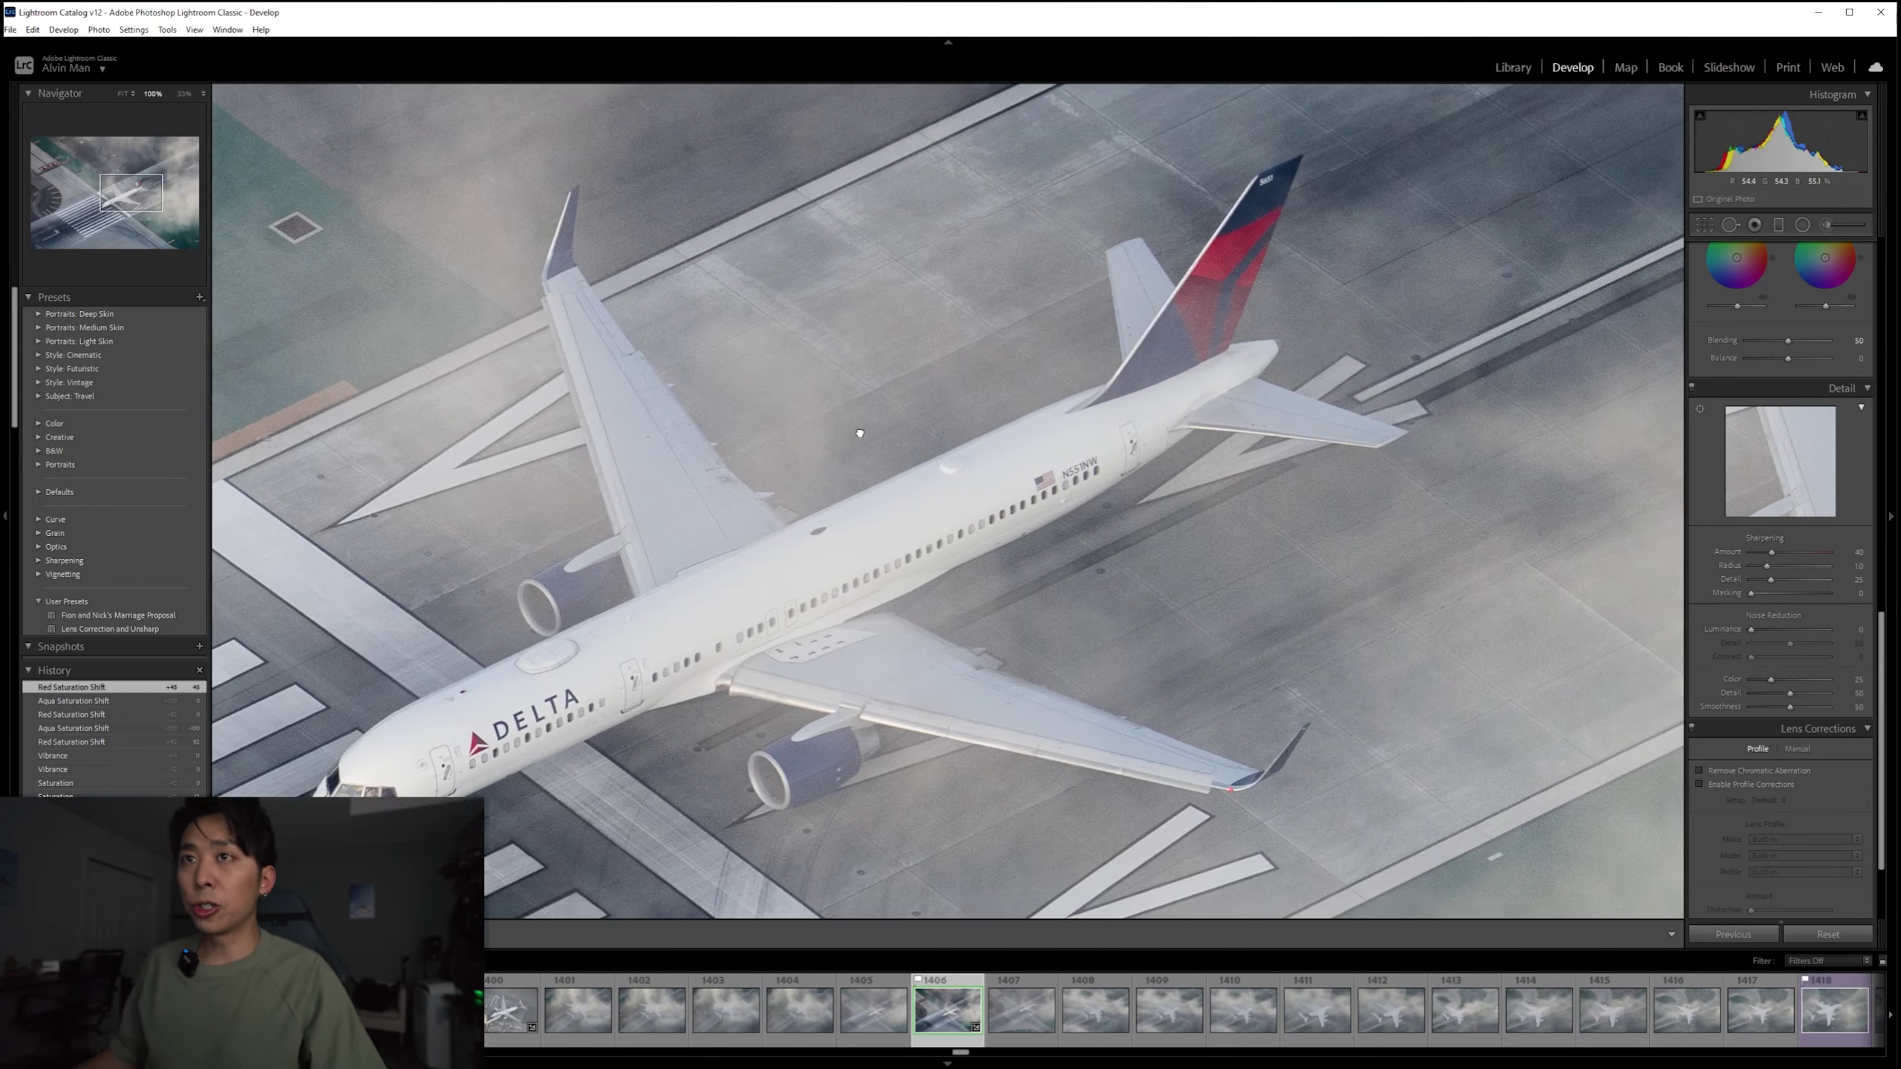
left_click_drag(859, 433, 673, 442)
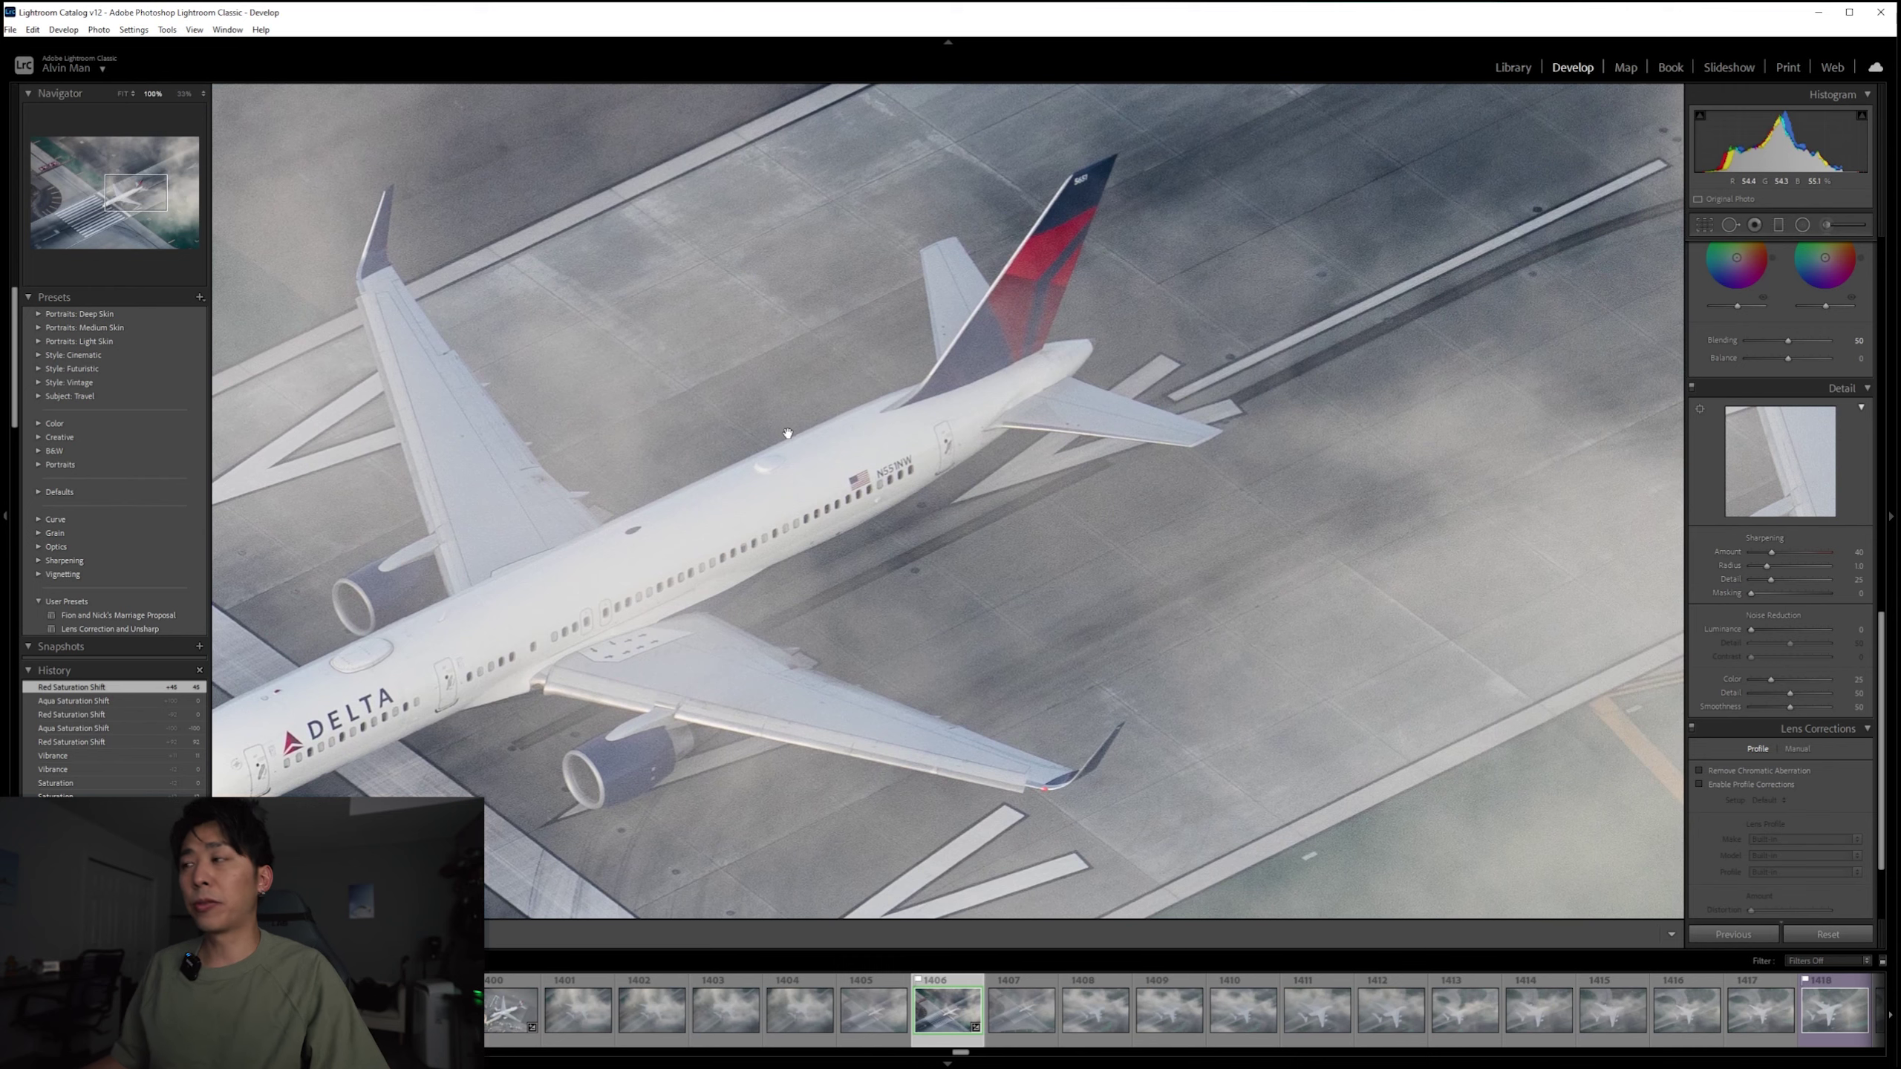
left_click_drag(791, 398, 866, 380)
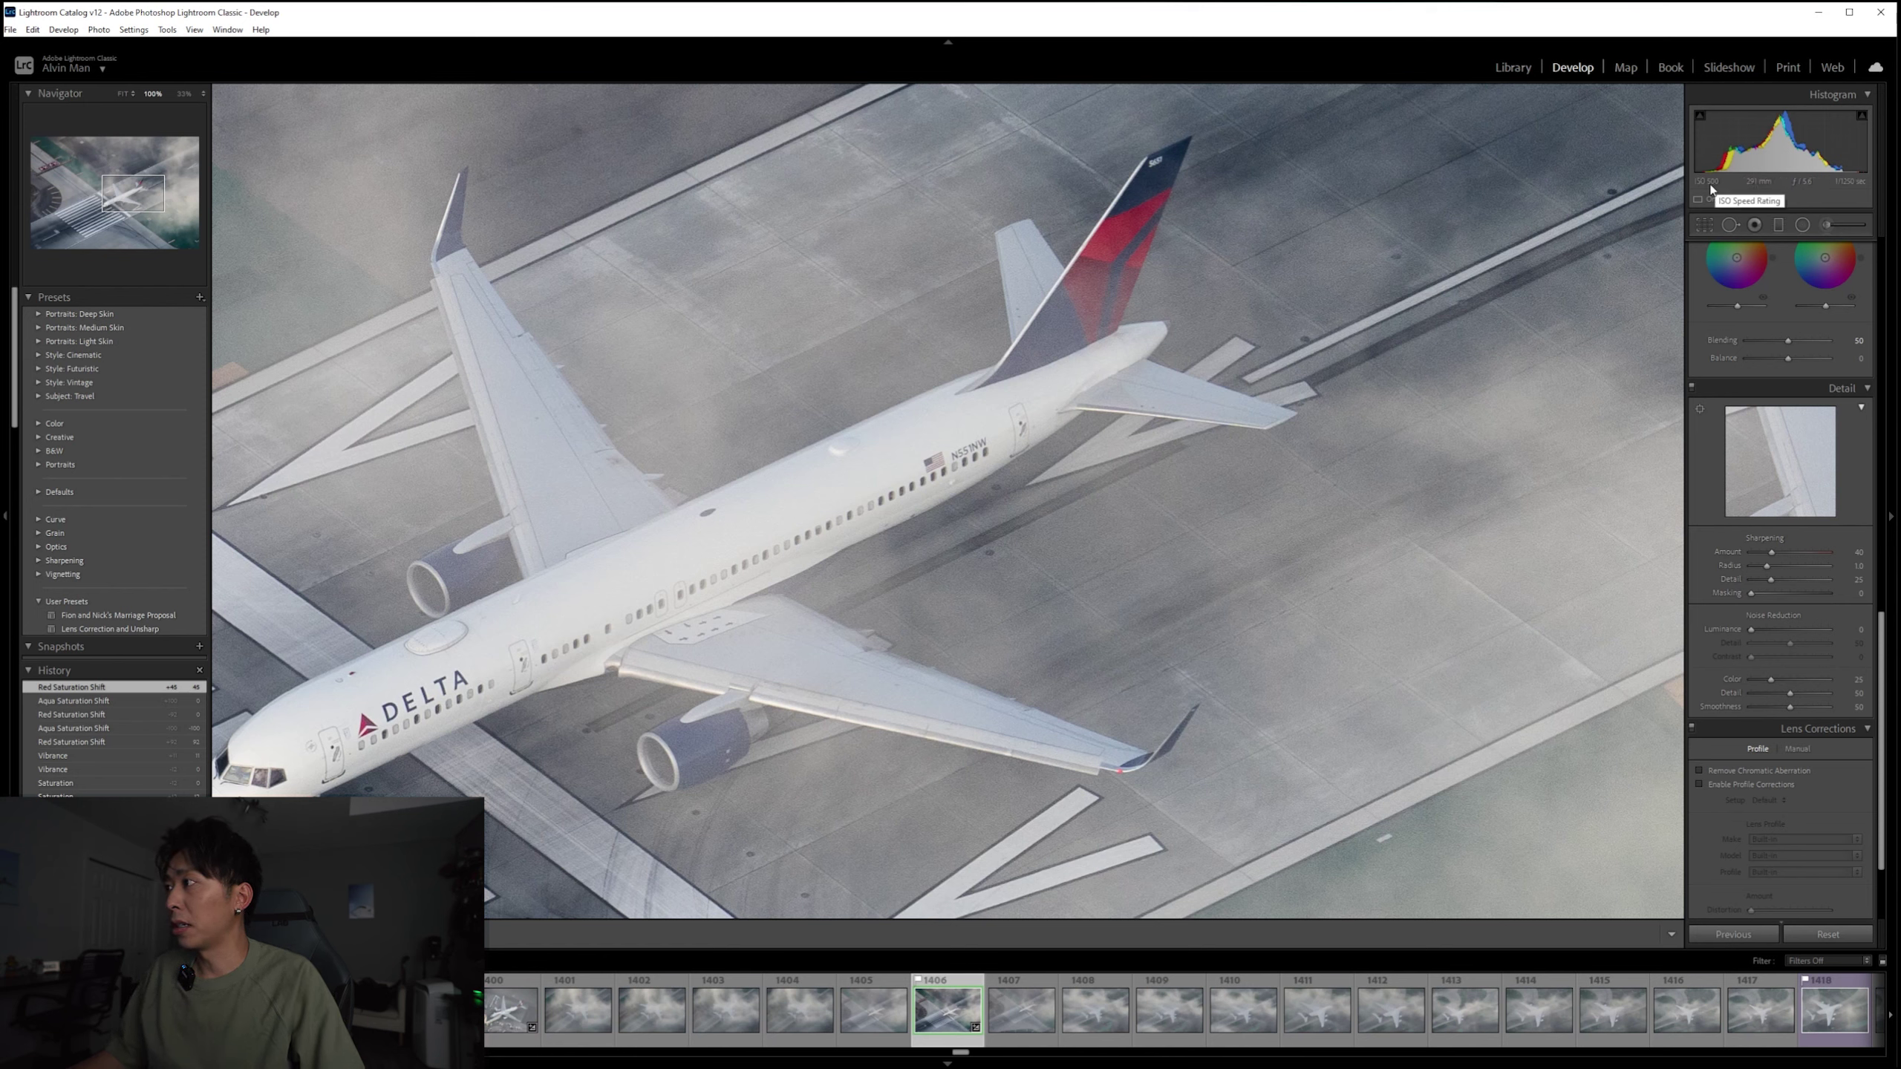
Step: Scroll the Develop panel down to the Detail and Lens Corrections panels
scroll(1767, 441, "up", 10)
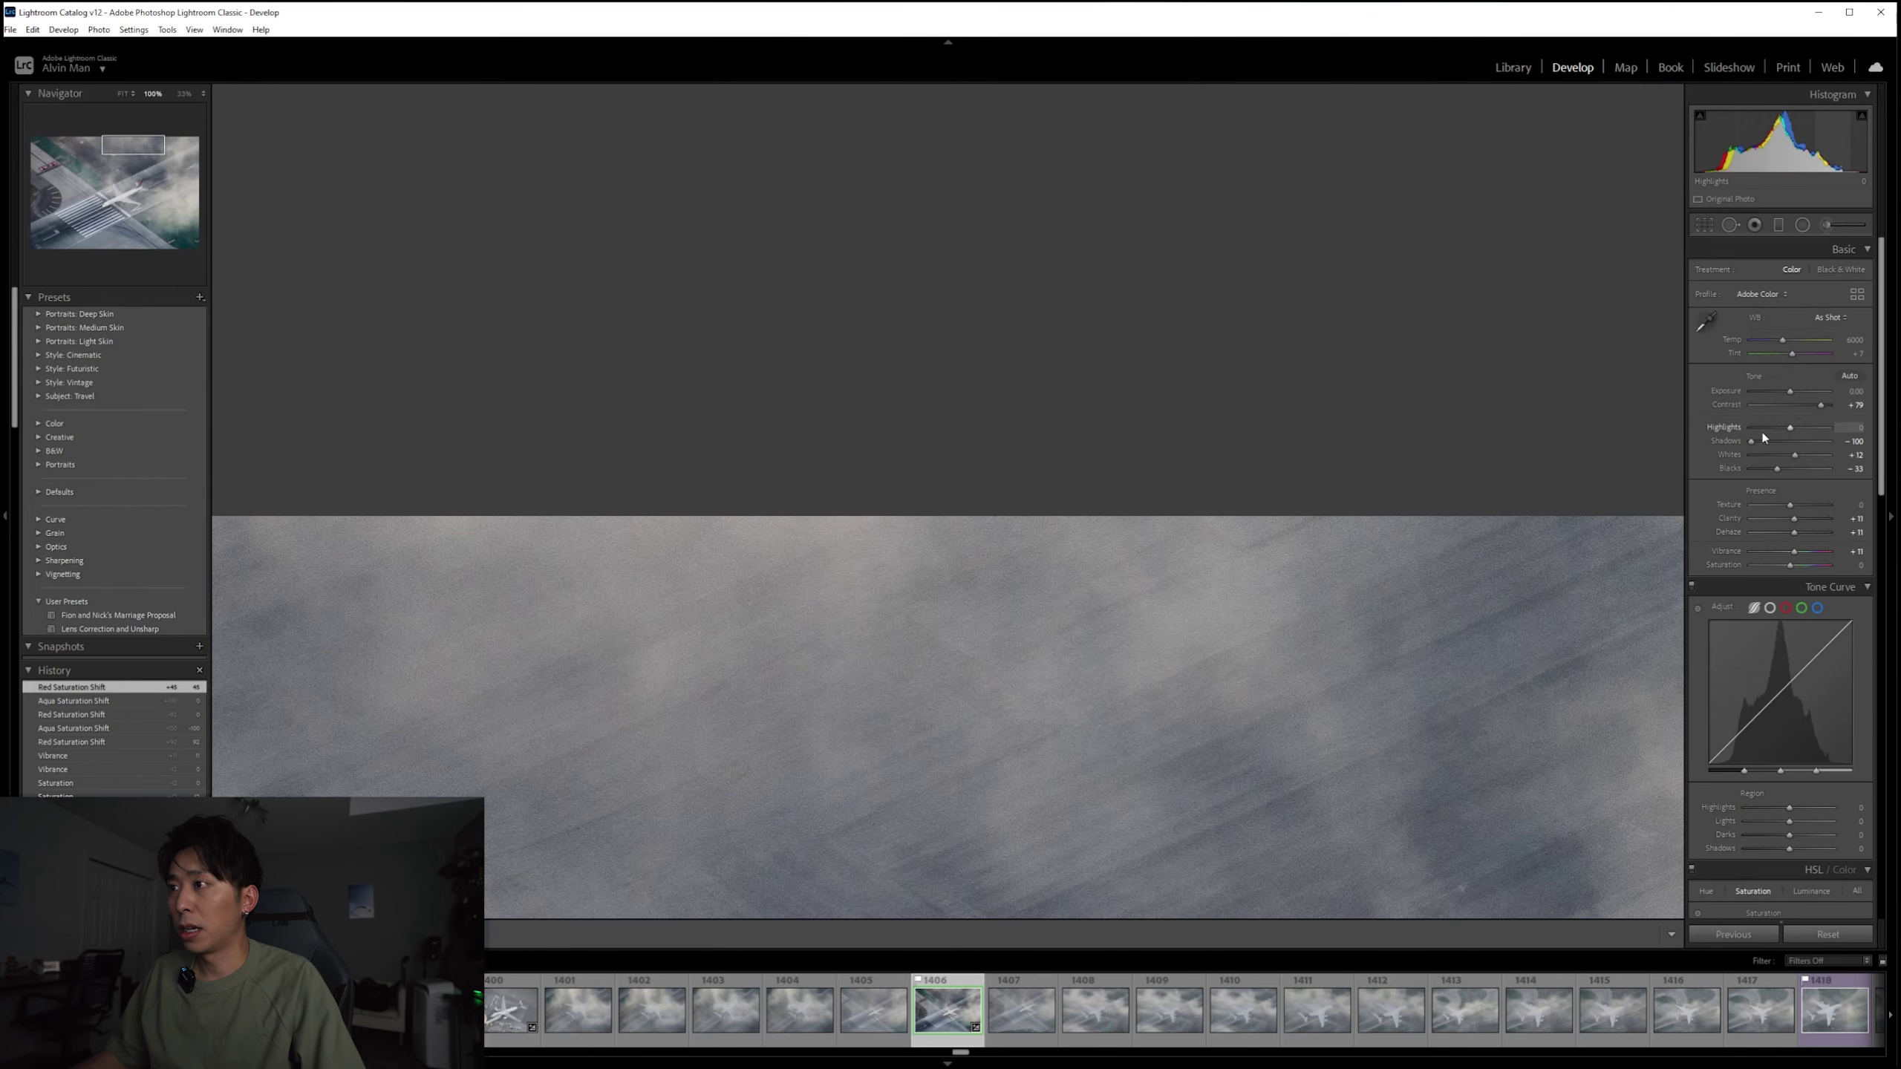
scroll(1211, 674, "down", 1)
scroll(1211, 673, "down", 5)
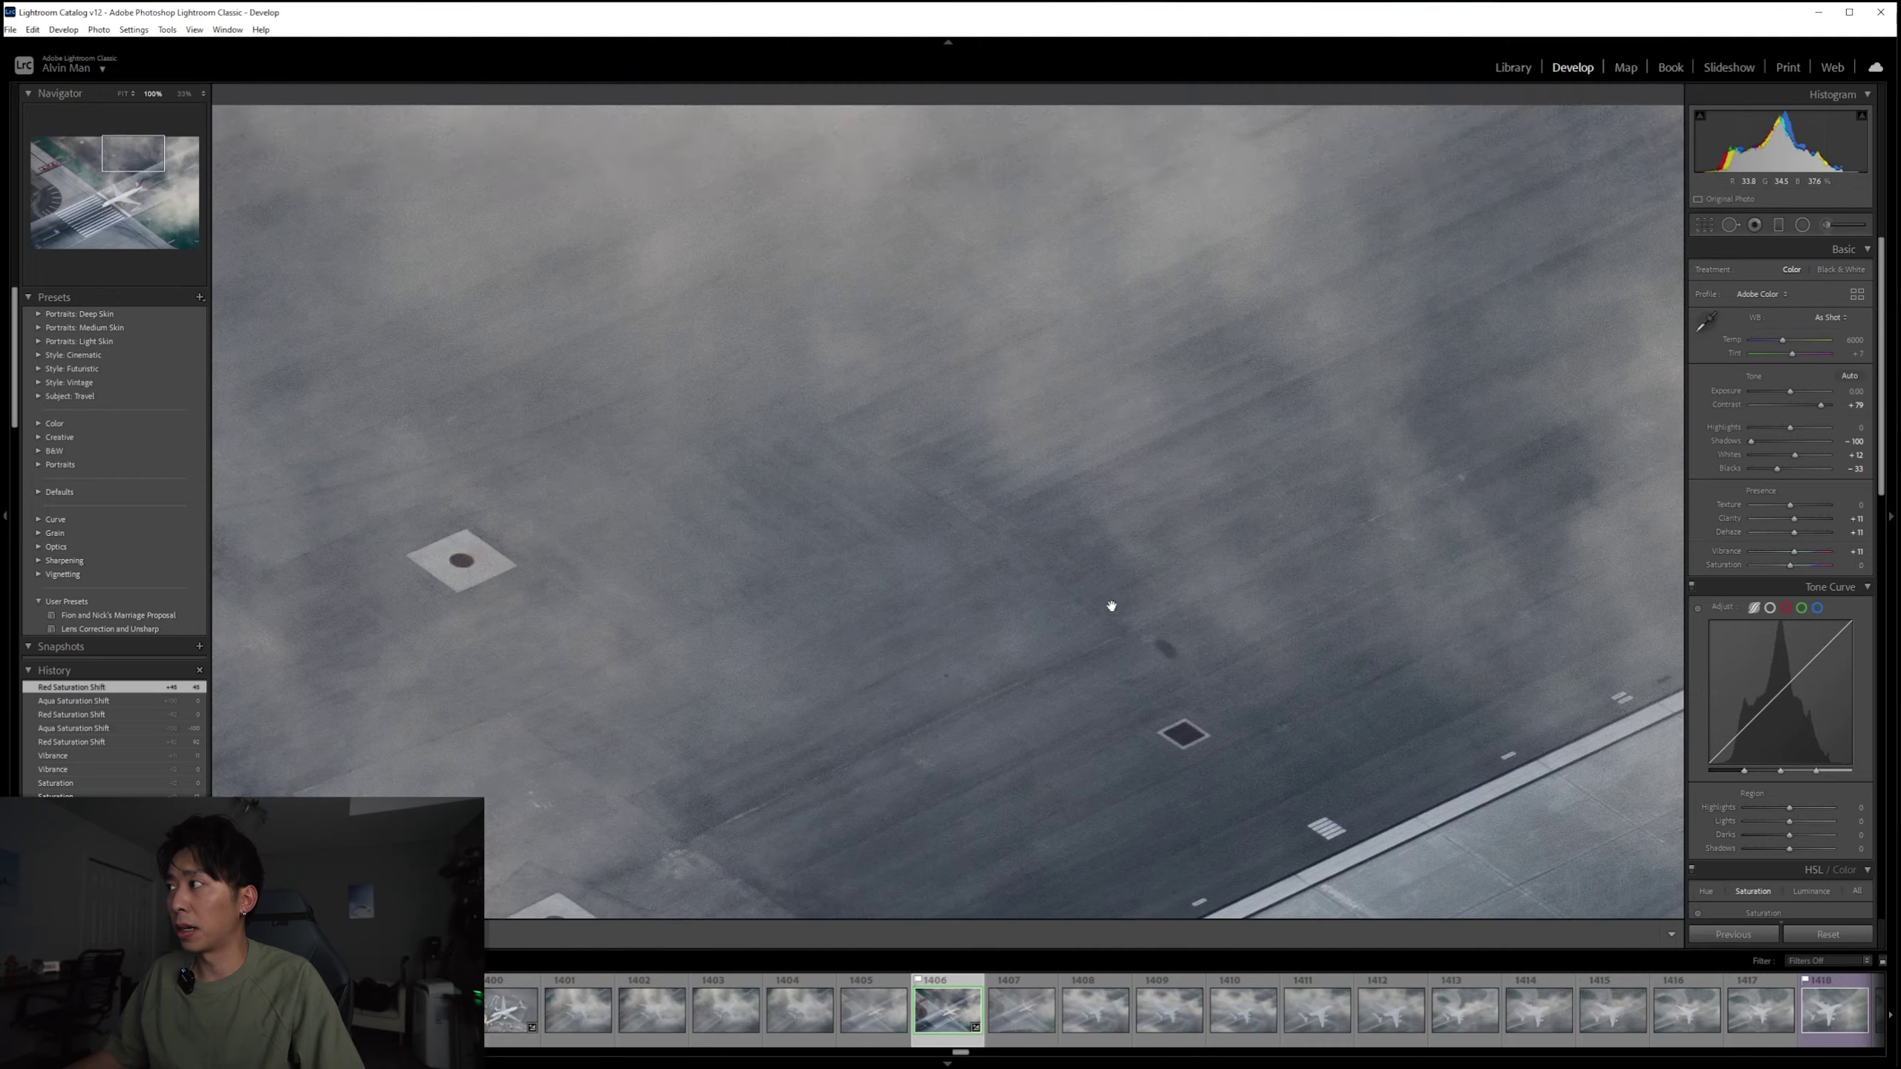
scroll(1070, 539, "down", 5)
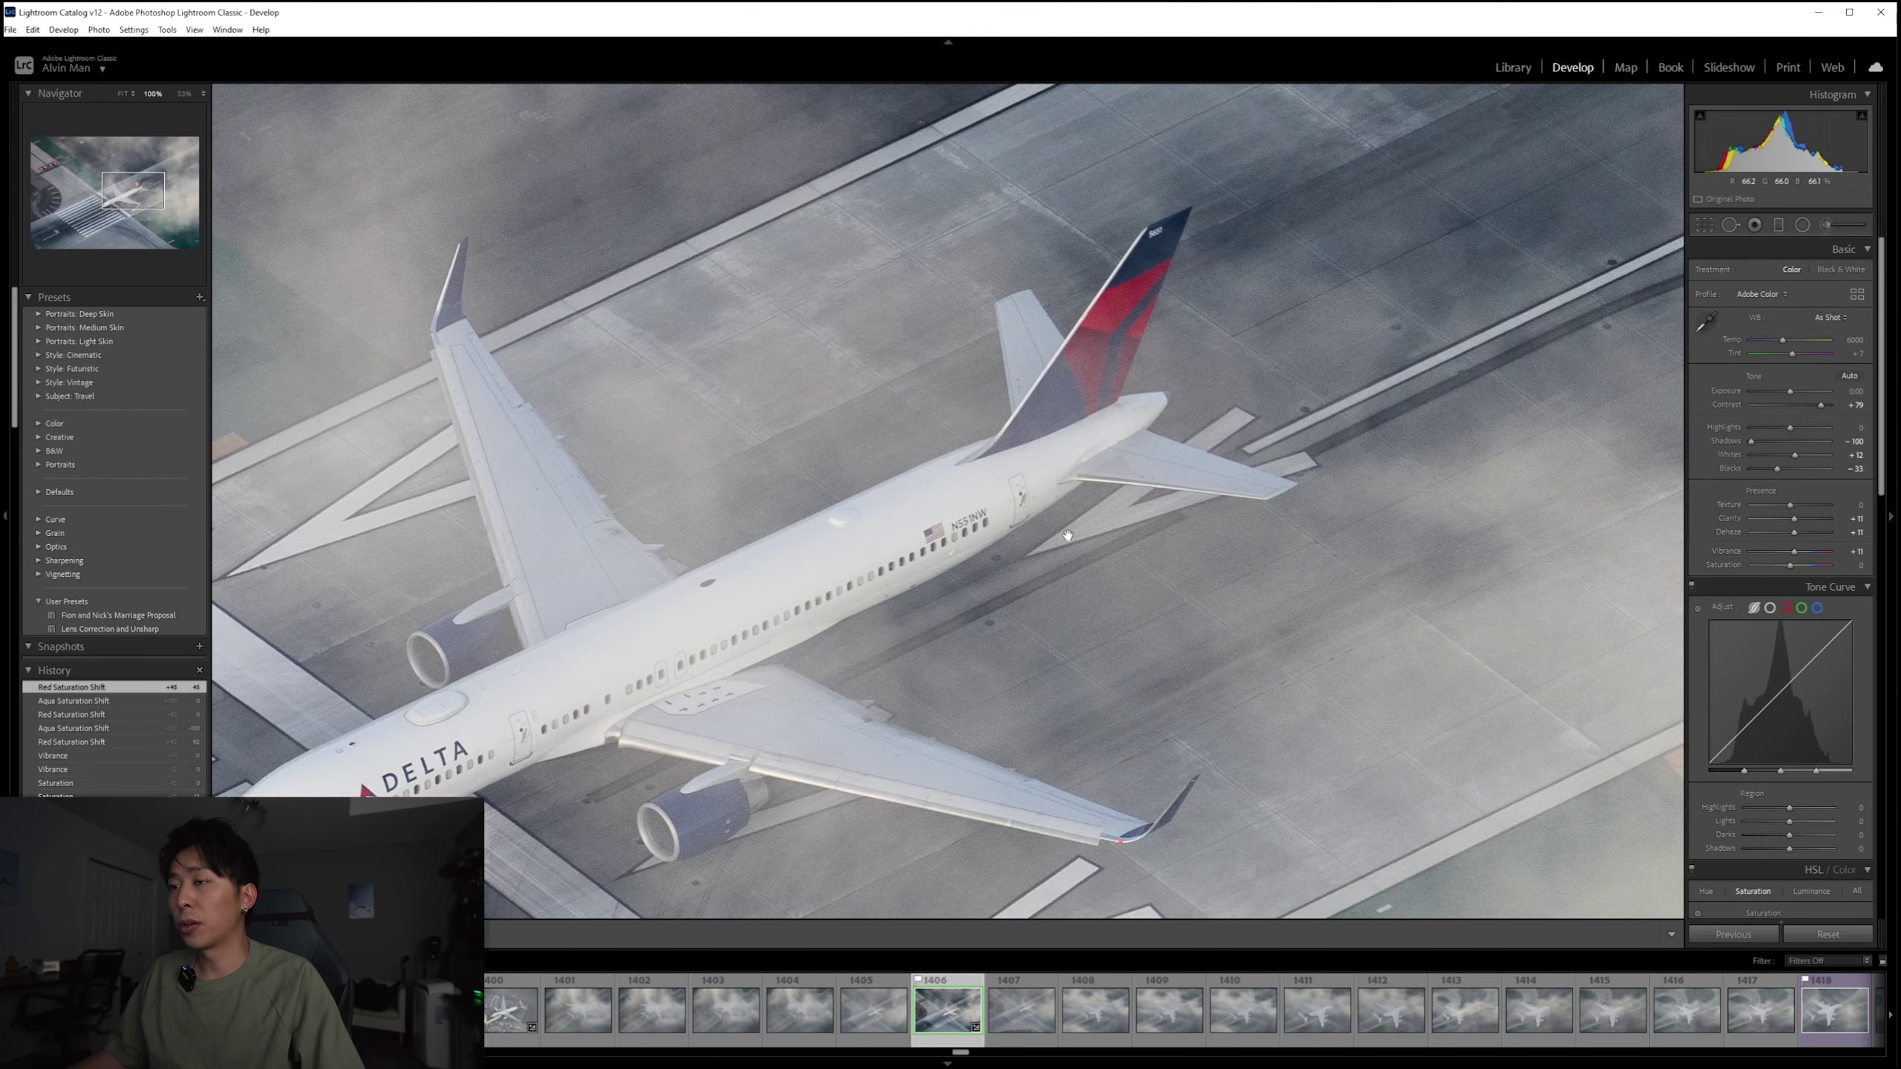
scroll(1749, 516, "down", 10)
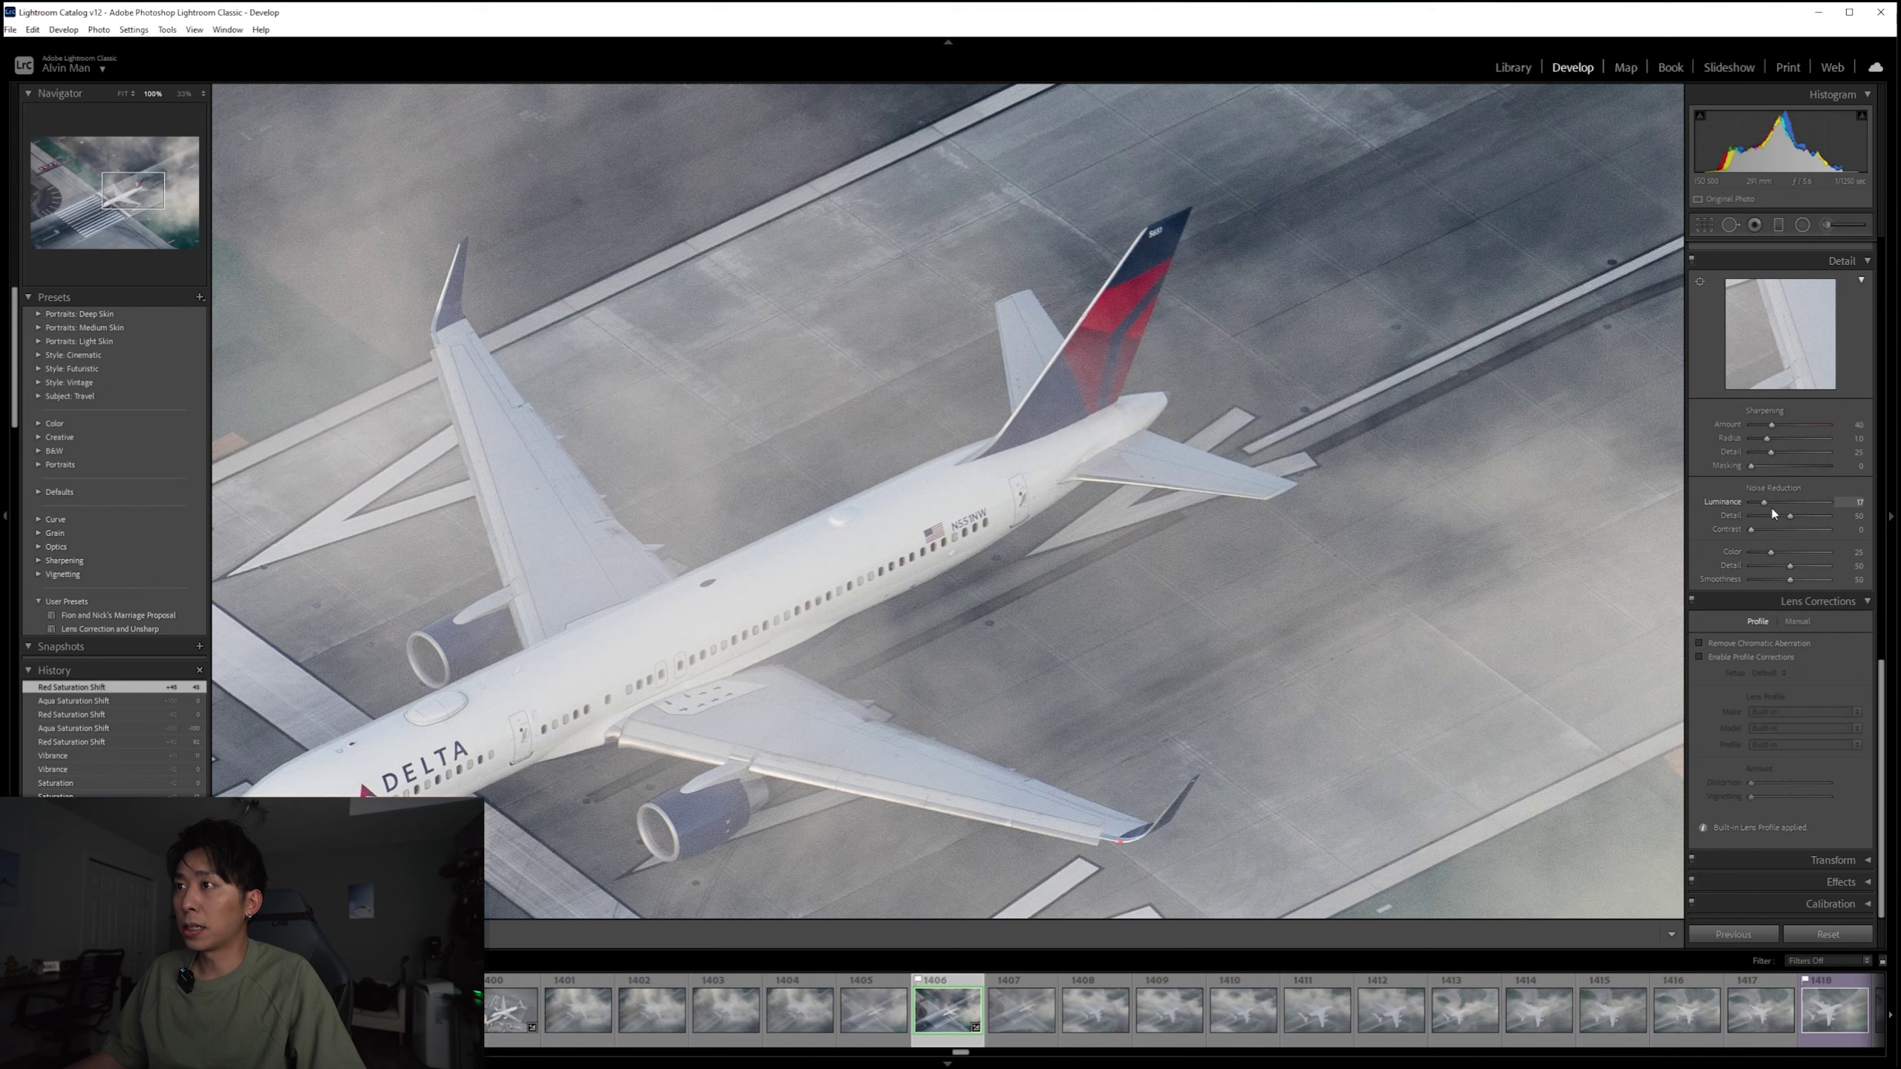
Step: Push Luminance noise reduction to 100 to inspect the plane, then settle it around 61-62
left_click_drag(1774, 513, 1783, 515)
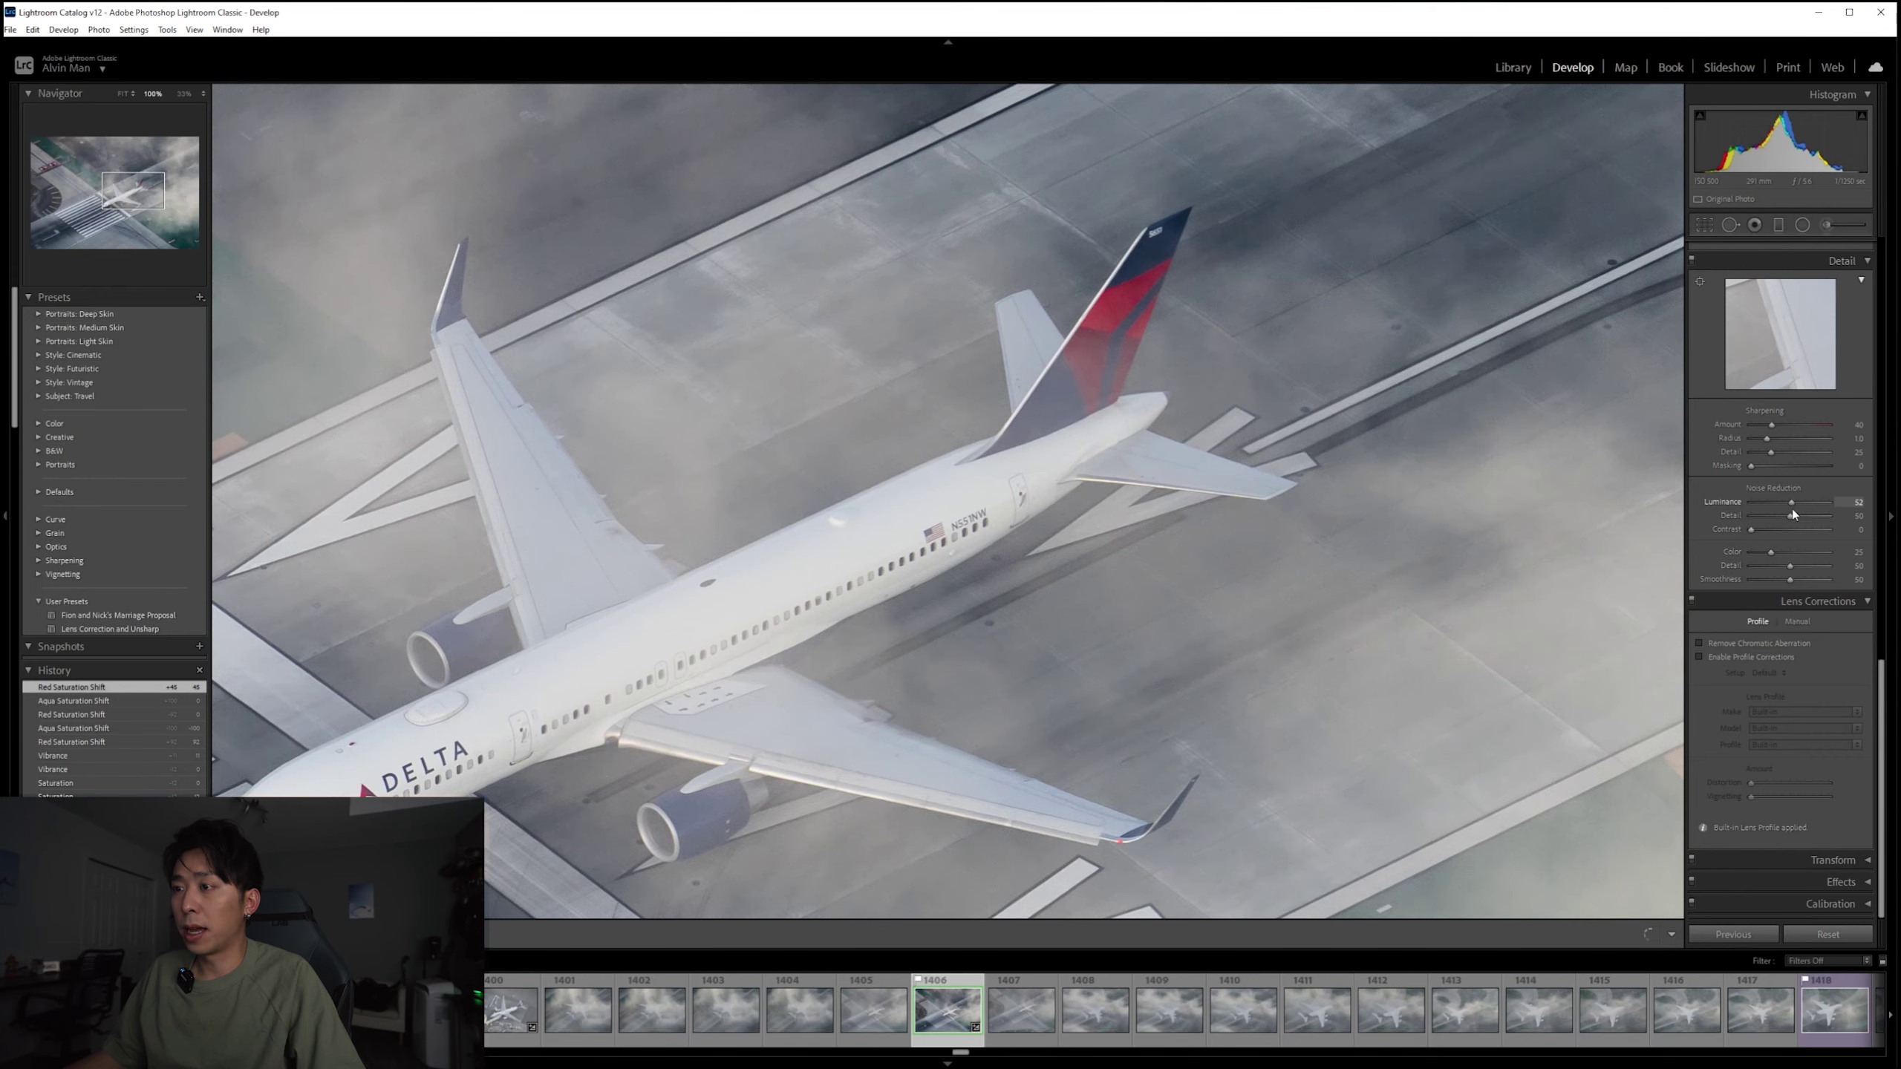
left_click_drag(1836, 503, 1835, 503)
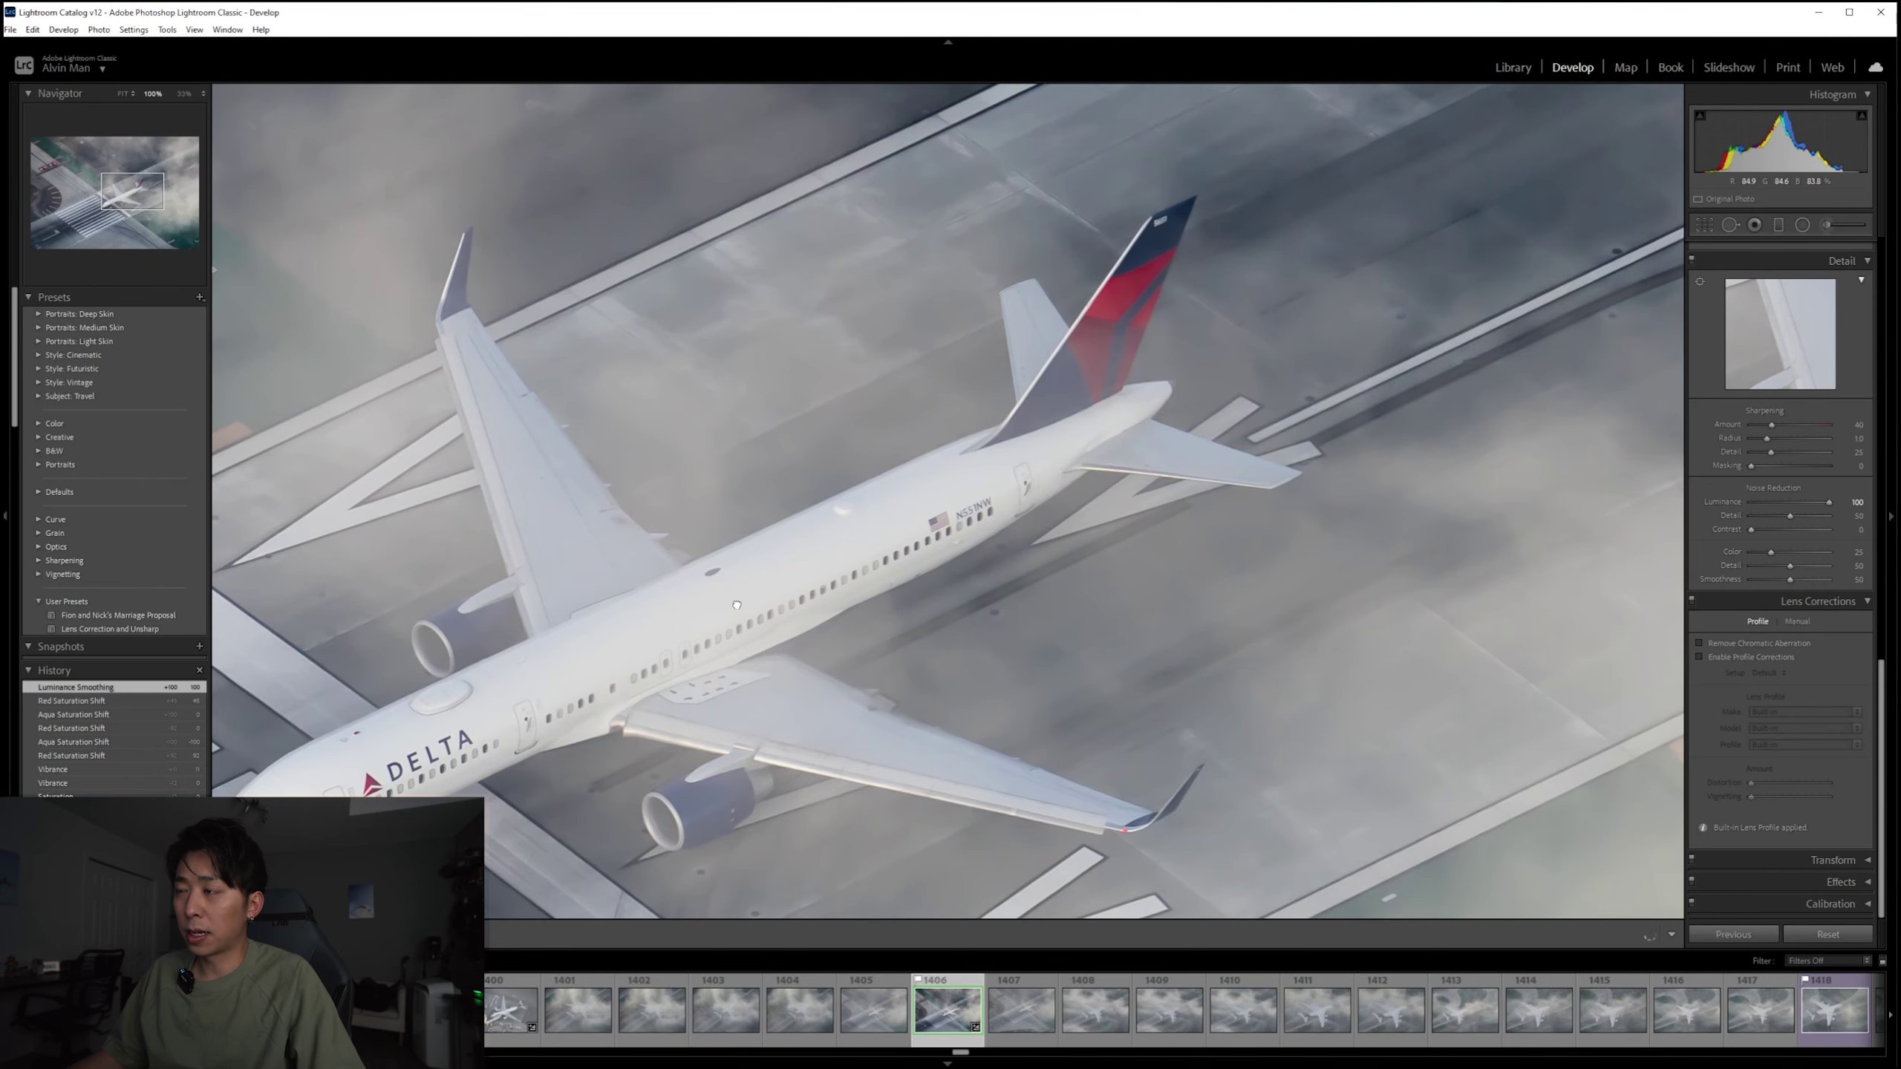
left_click_drag(737, 605, 1025, 468)
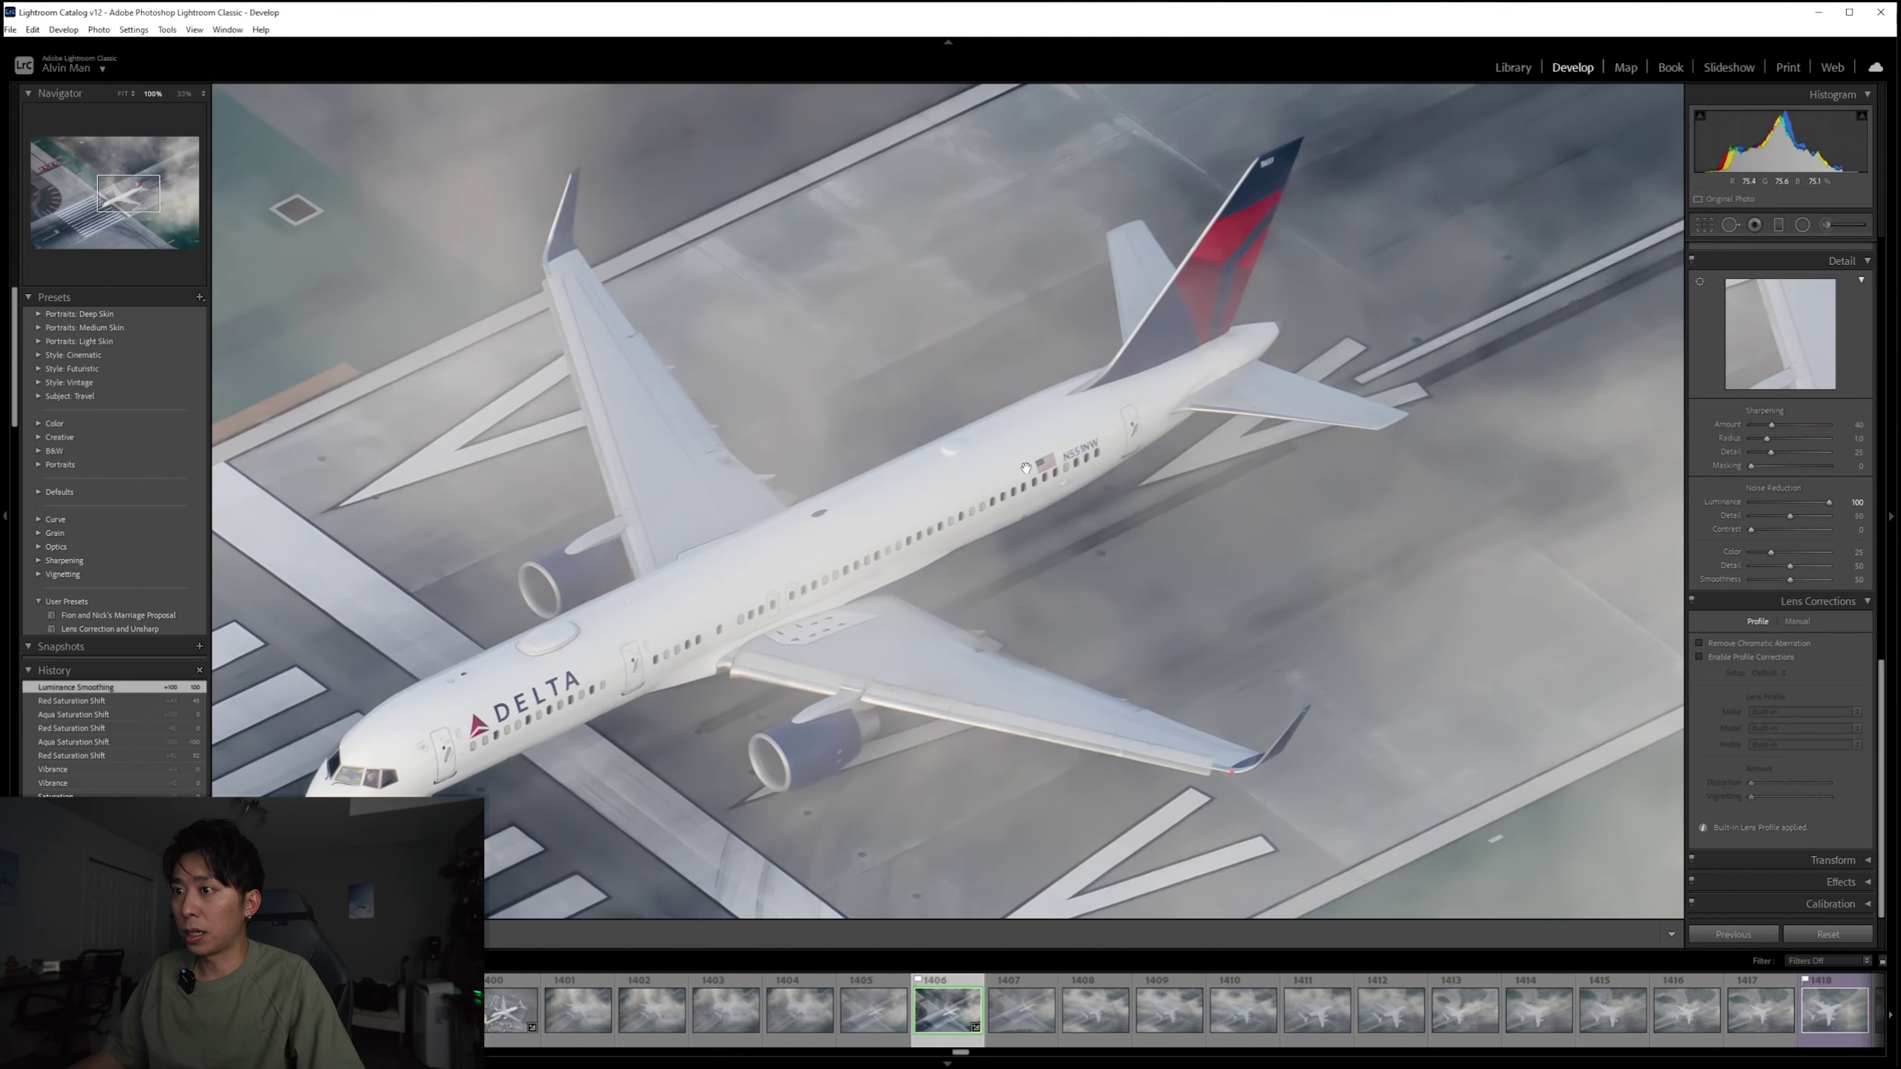
left_click_drag(1025, 468, 989, 462)
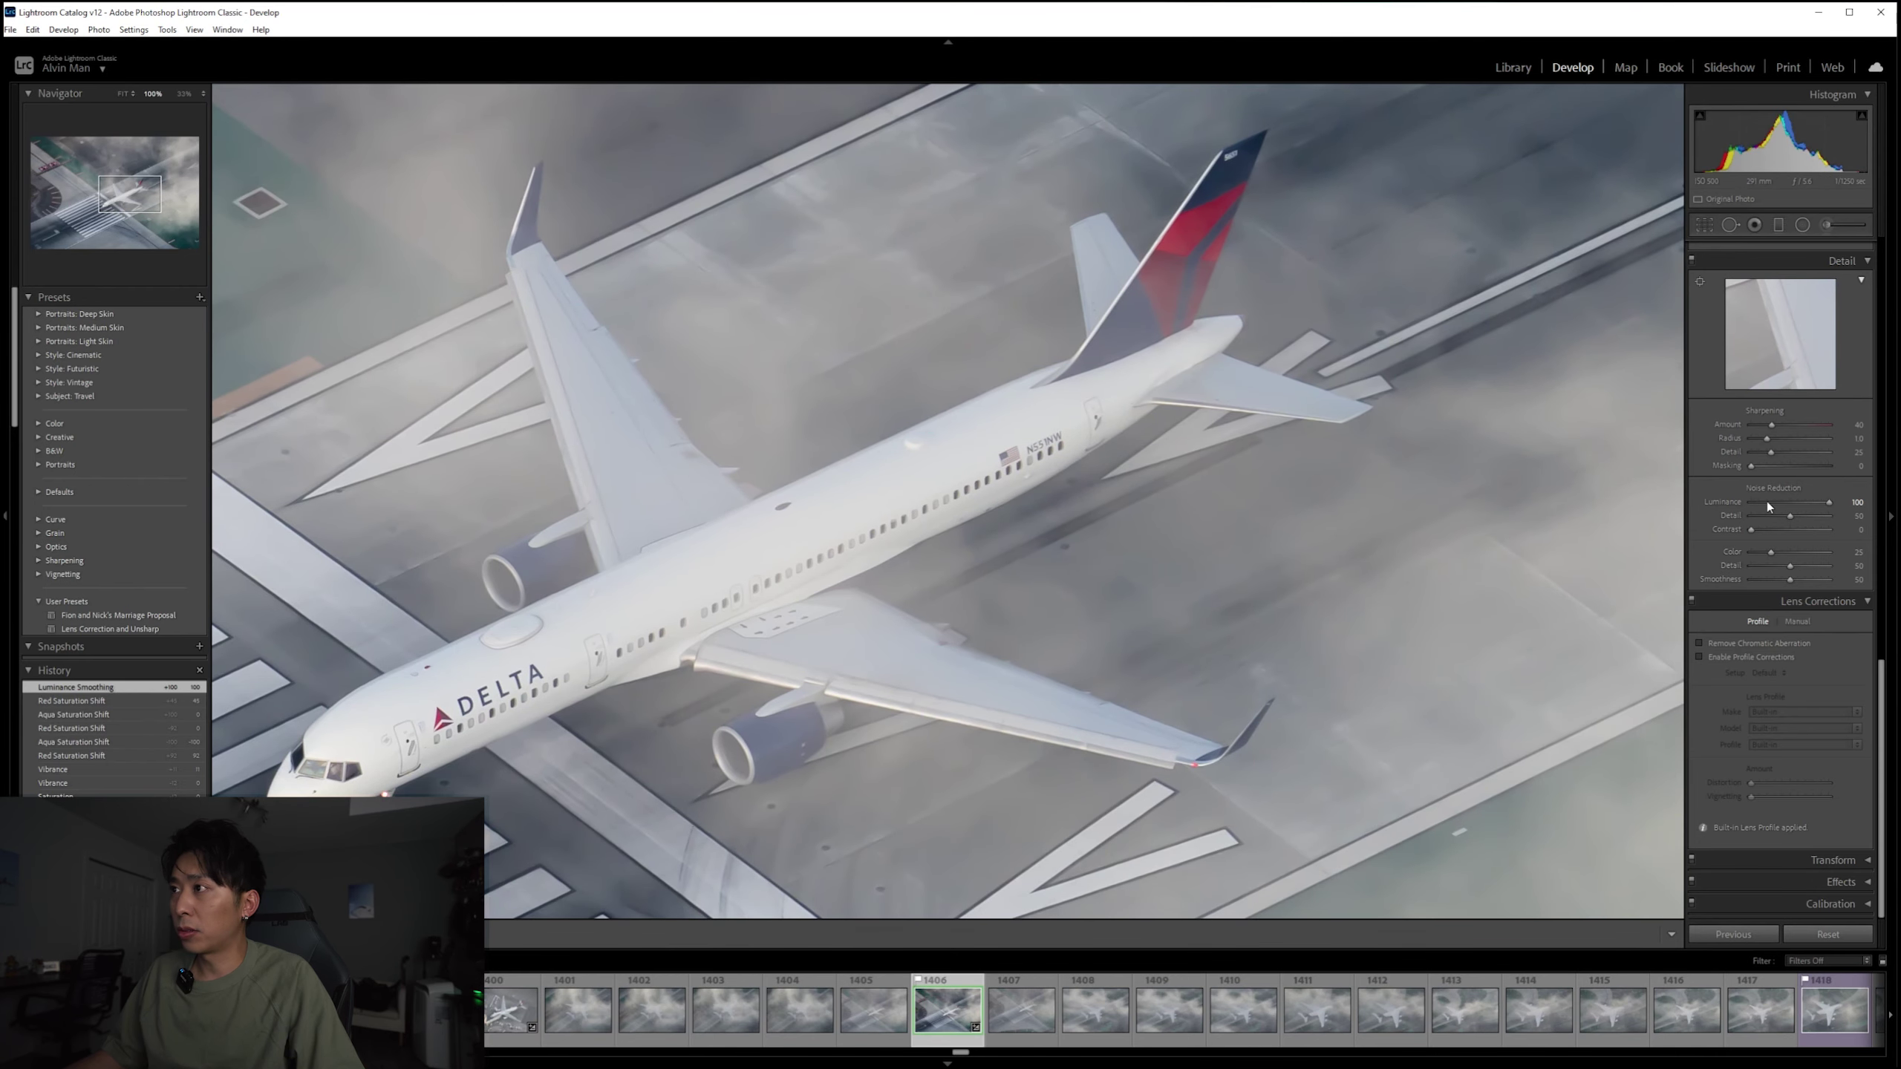
left_click_drag(1768, 503, 1785, 502)
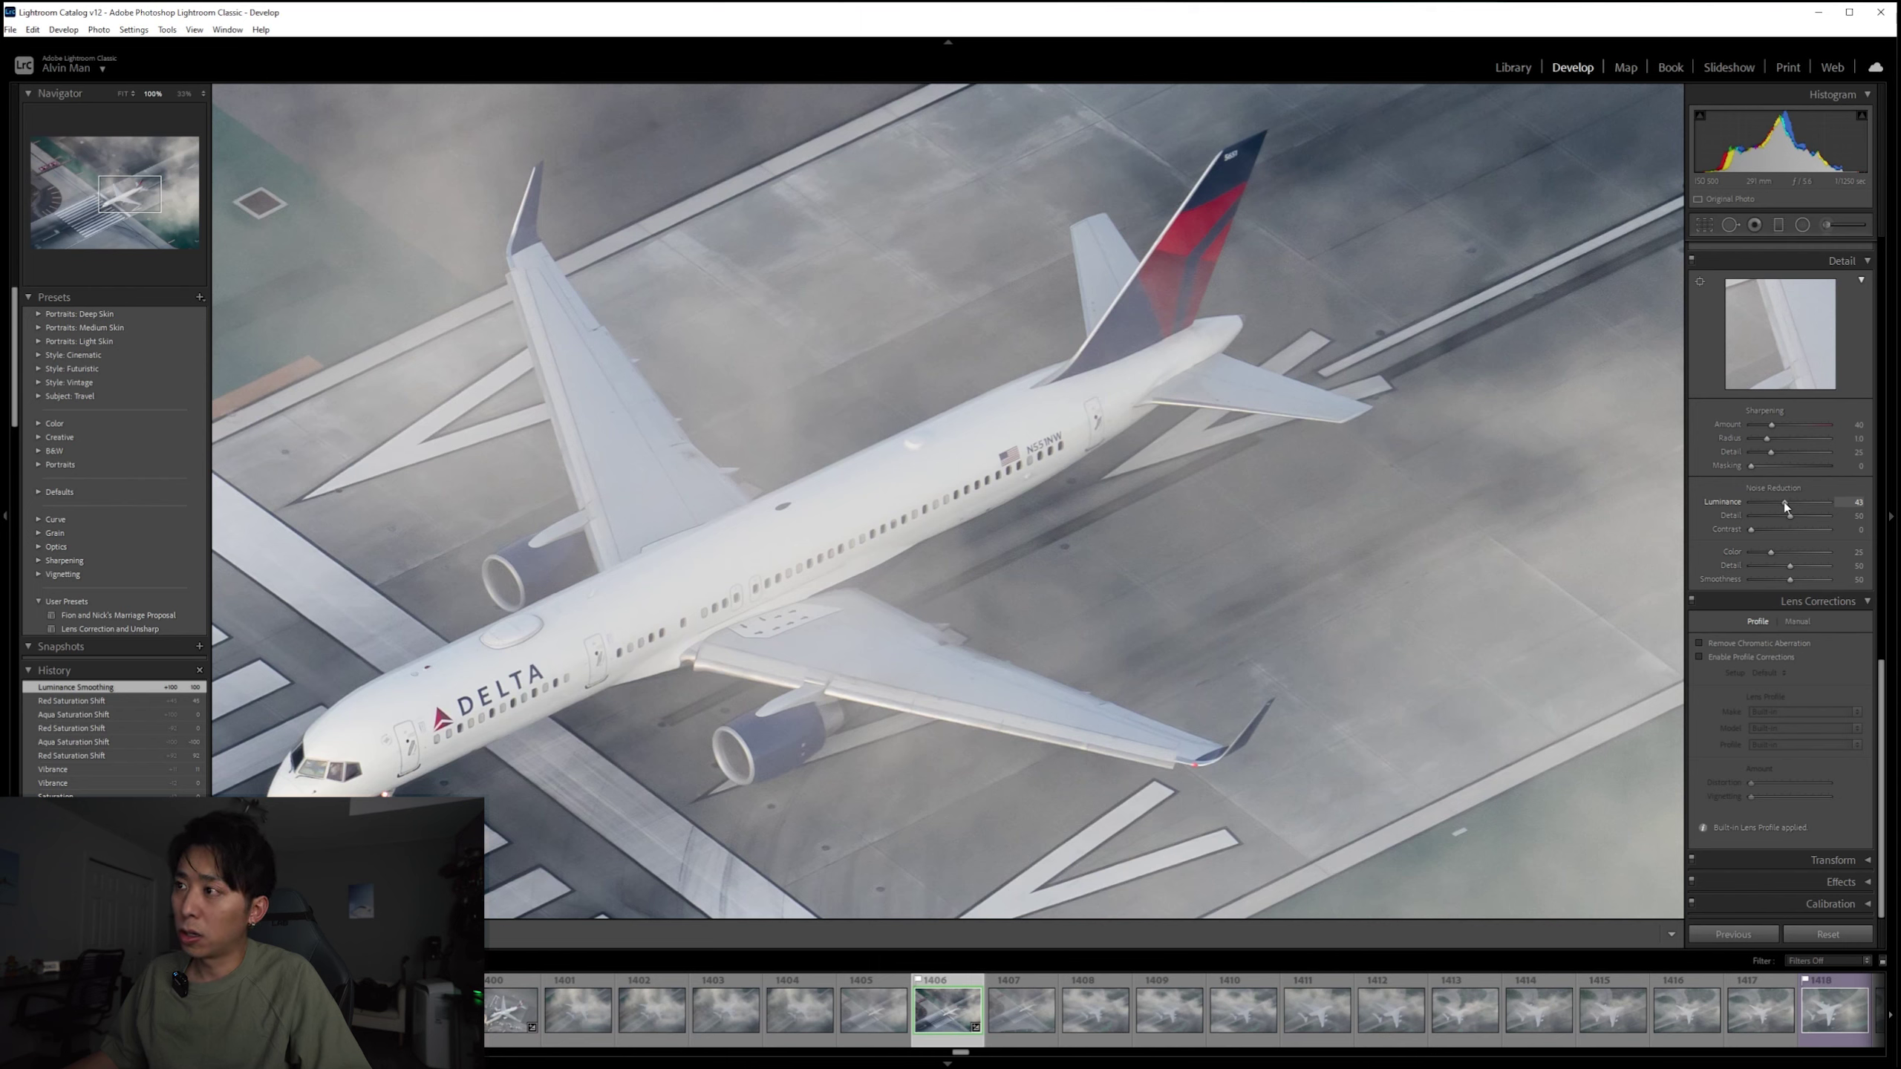
left_click_drag(1800, 506, 1800, 506)
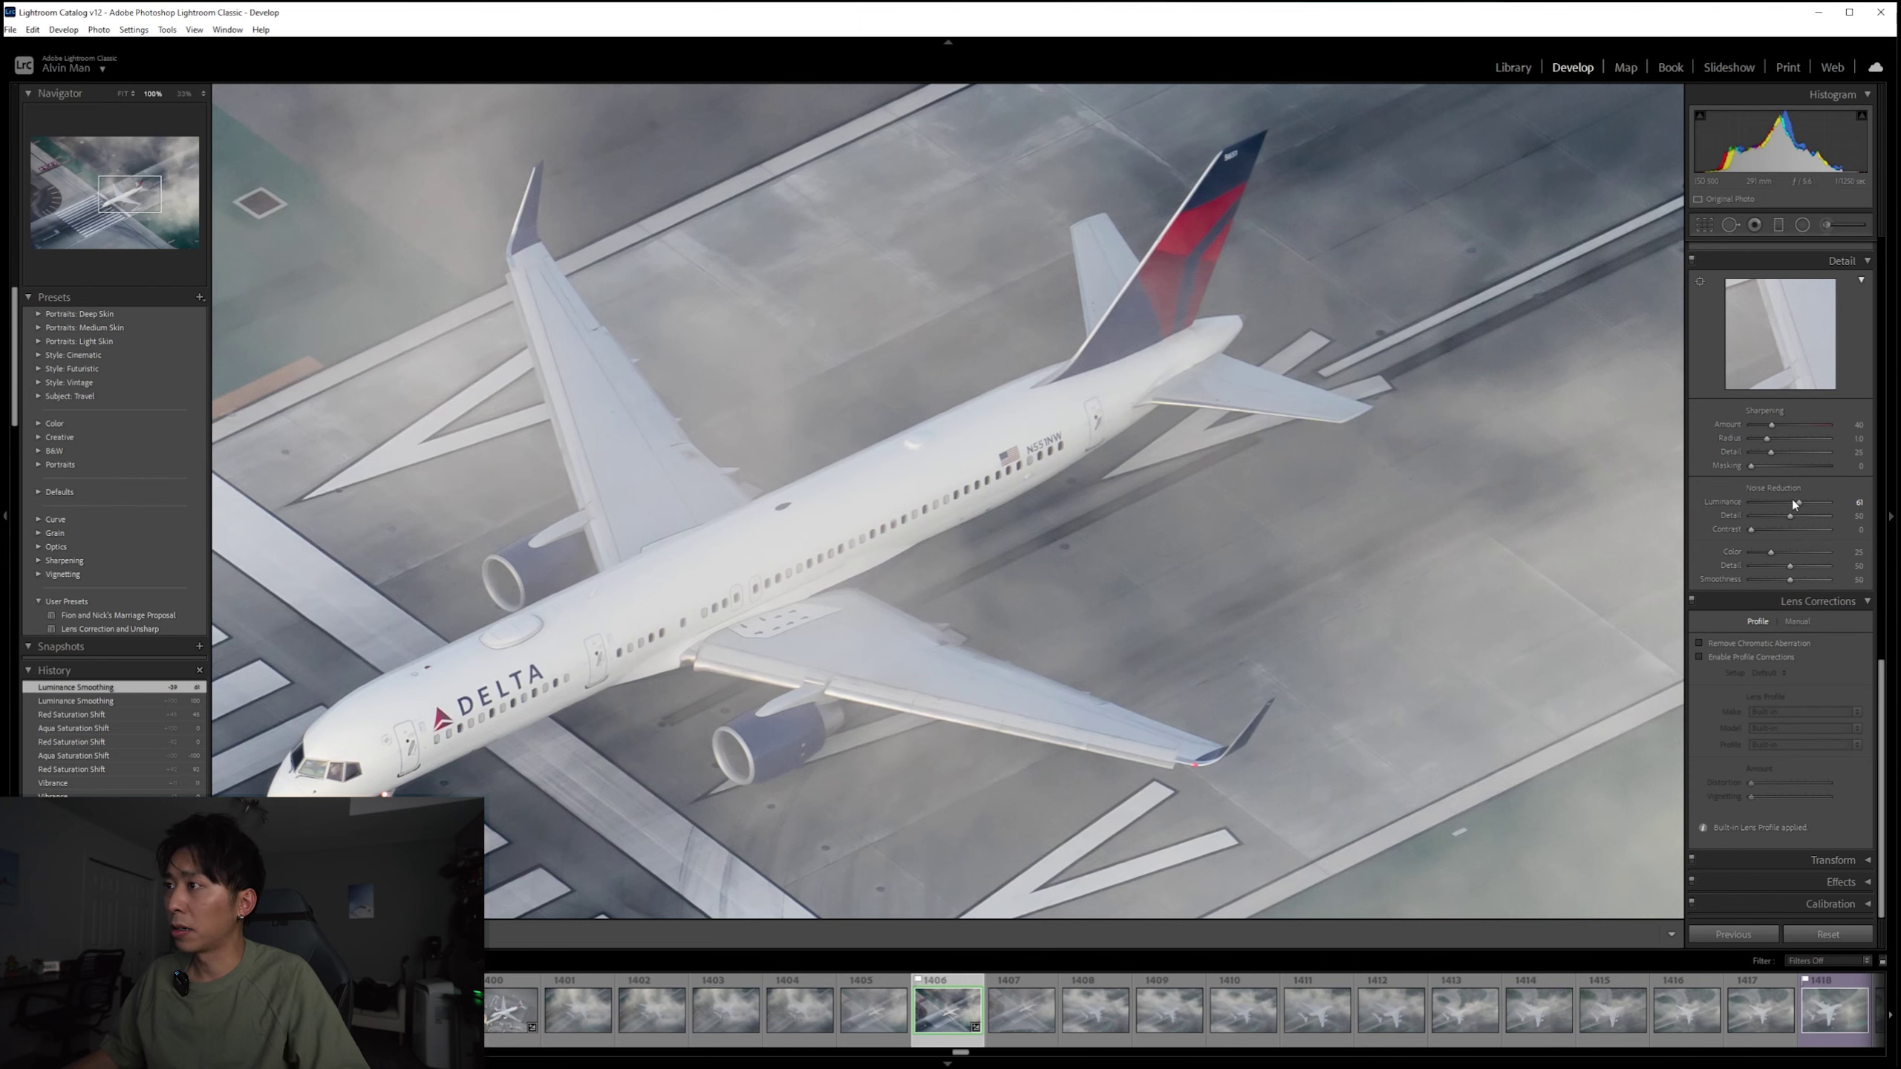
left_click_drag(1794, 503, 1799, 503)
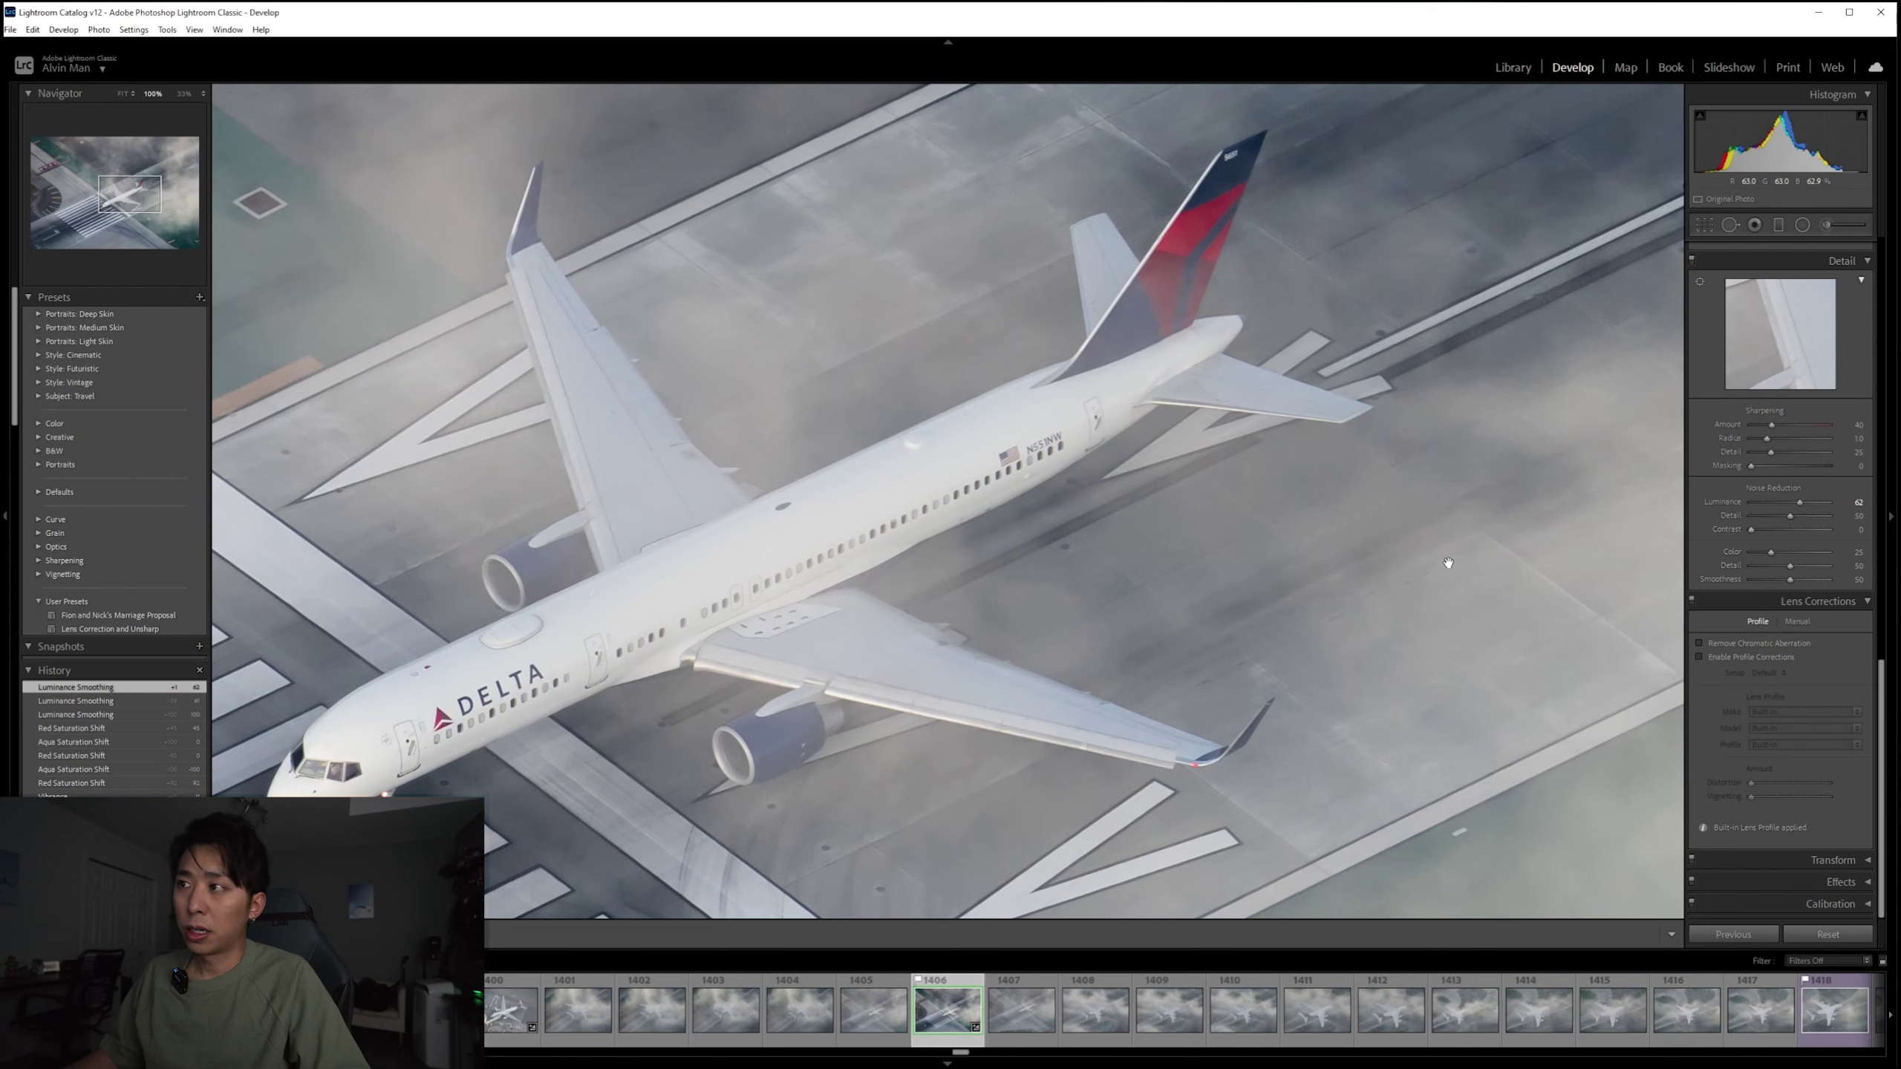
Step: Inspect the plane's detail close up, then set the Sharpening Amount to 83
left_click_drag(794, 588, 847, 598)
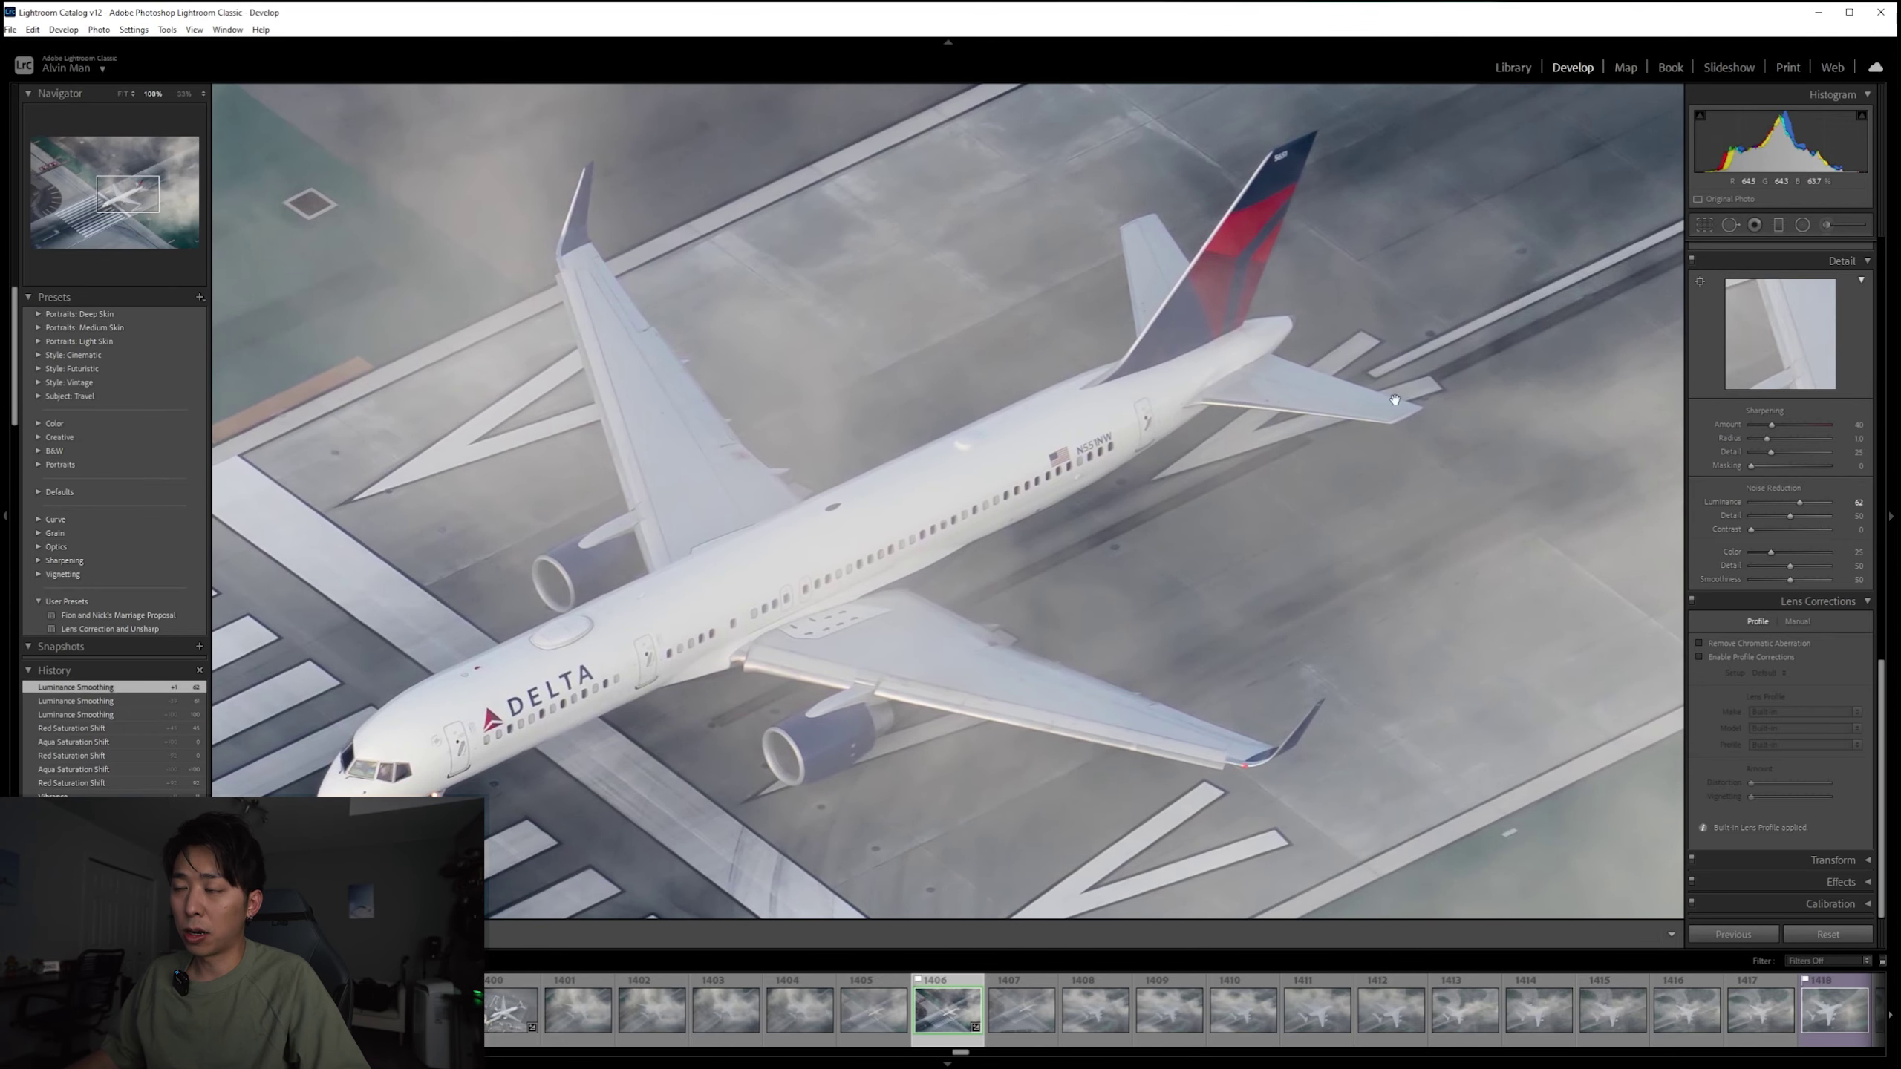
left_click_drag(764, 632, 853, 674)
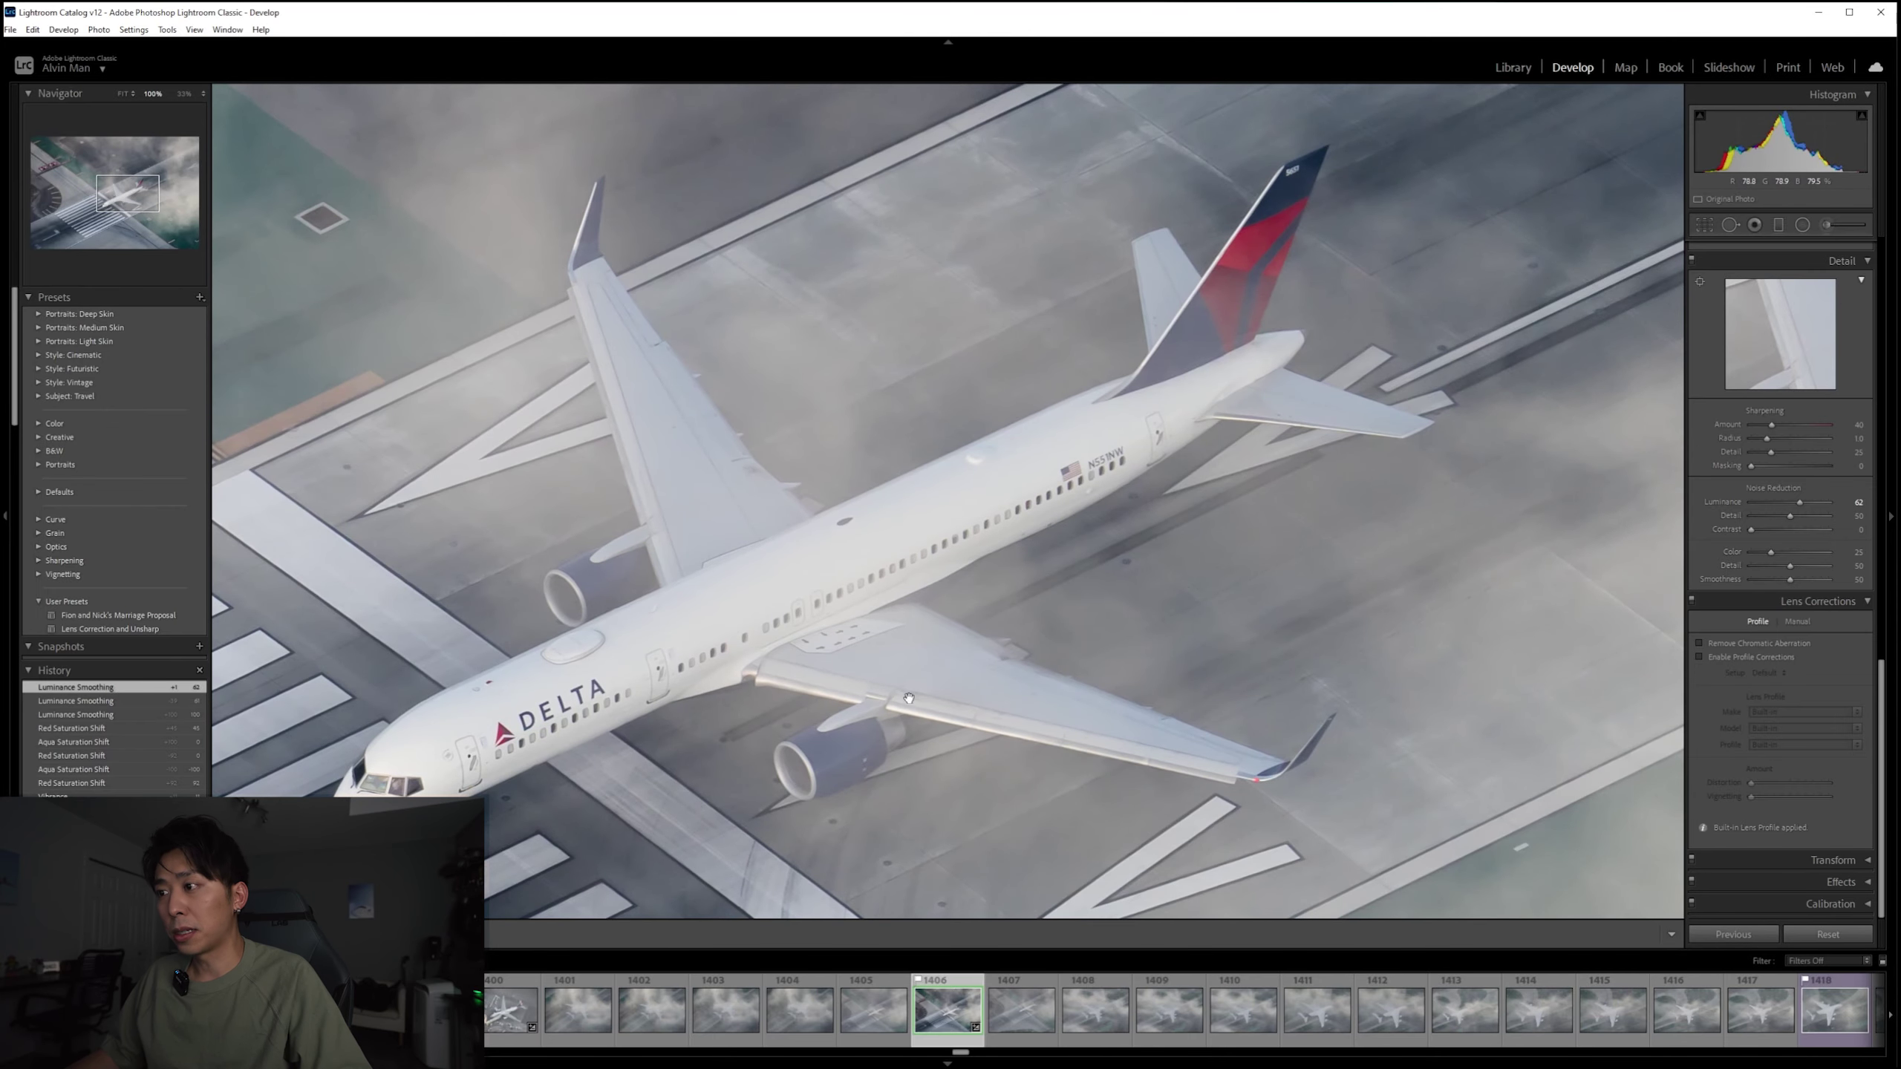
left_click_drag(894, 705, 853, 634)
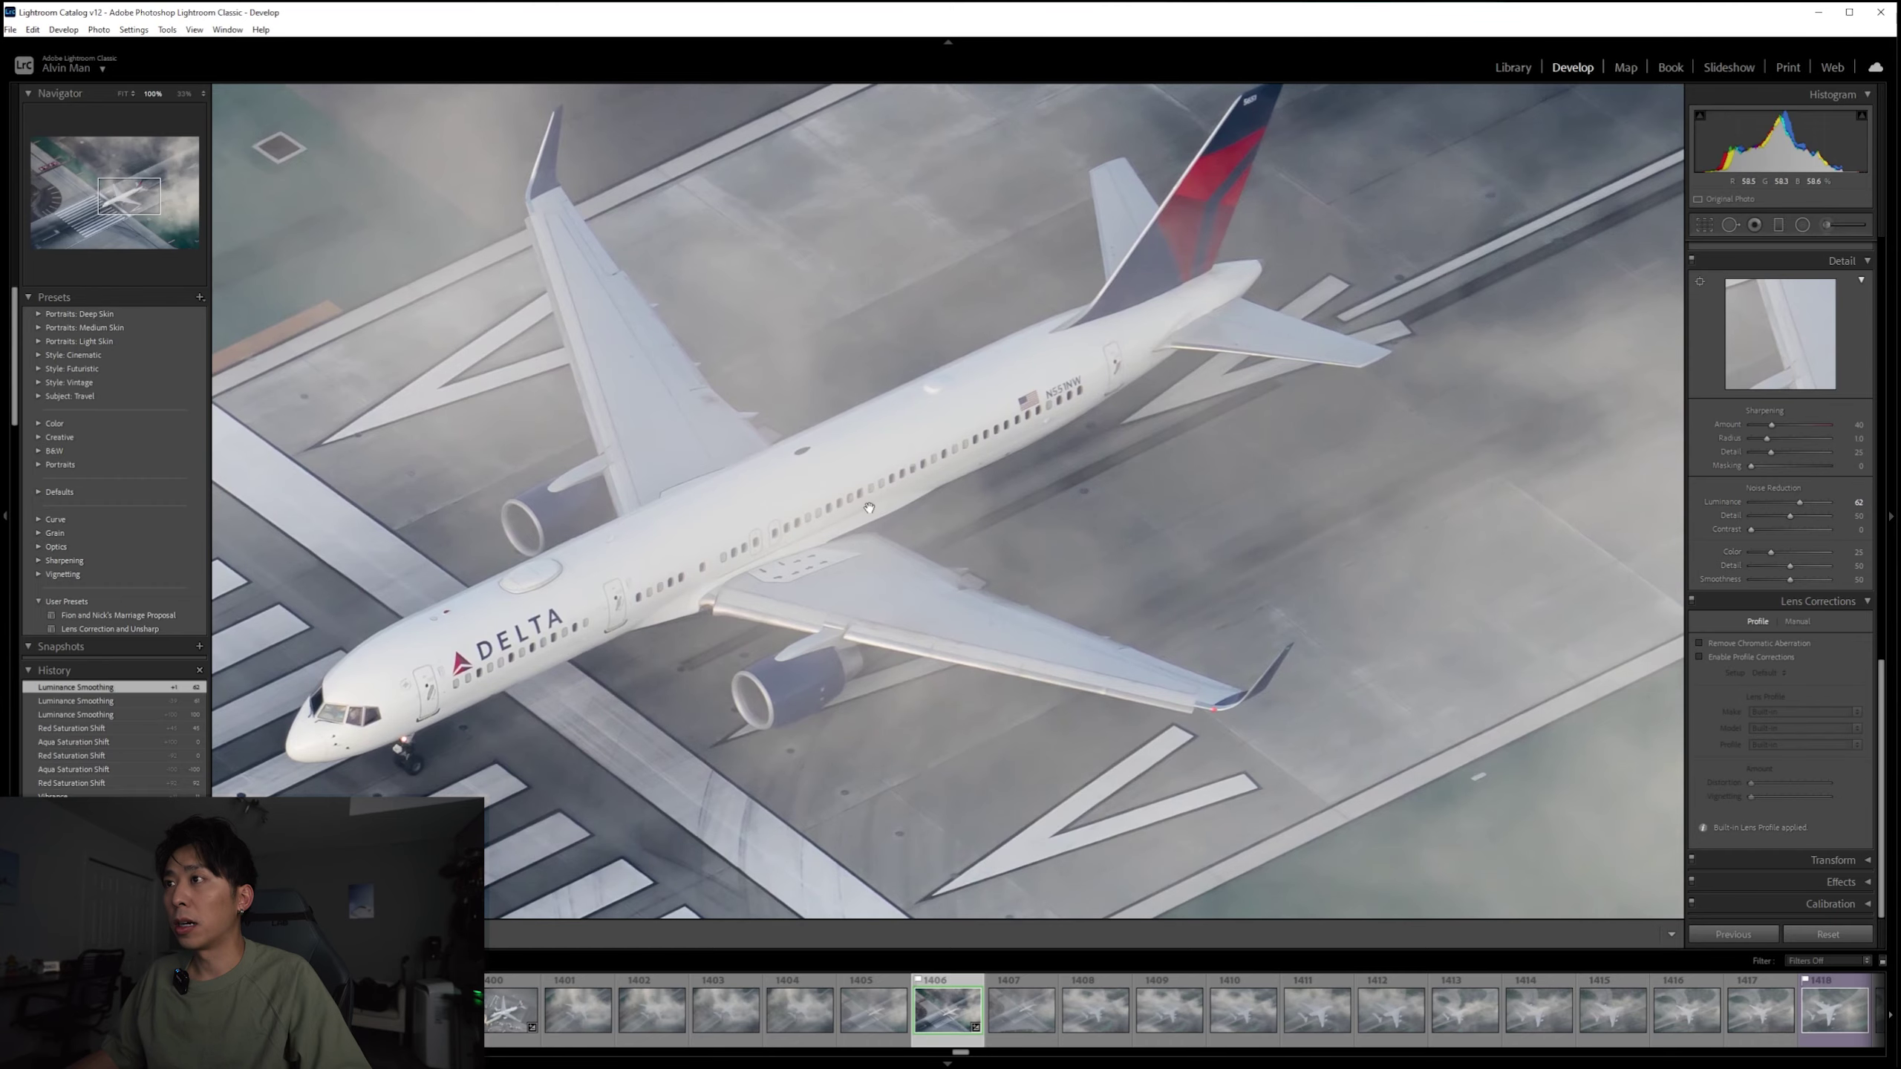
left_click_drag(869, 509, 764, 681)
left_click_drag(1174, 262, 1235, 412)
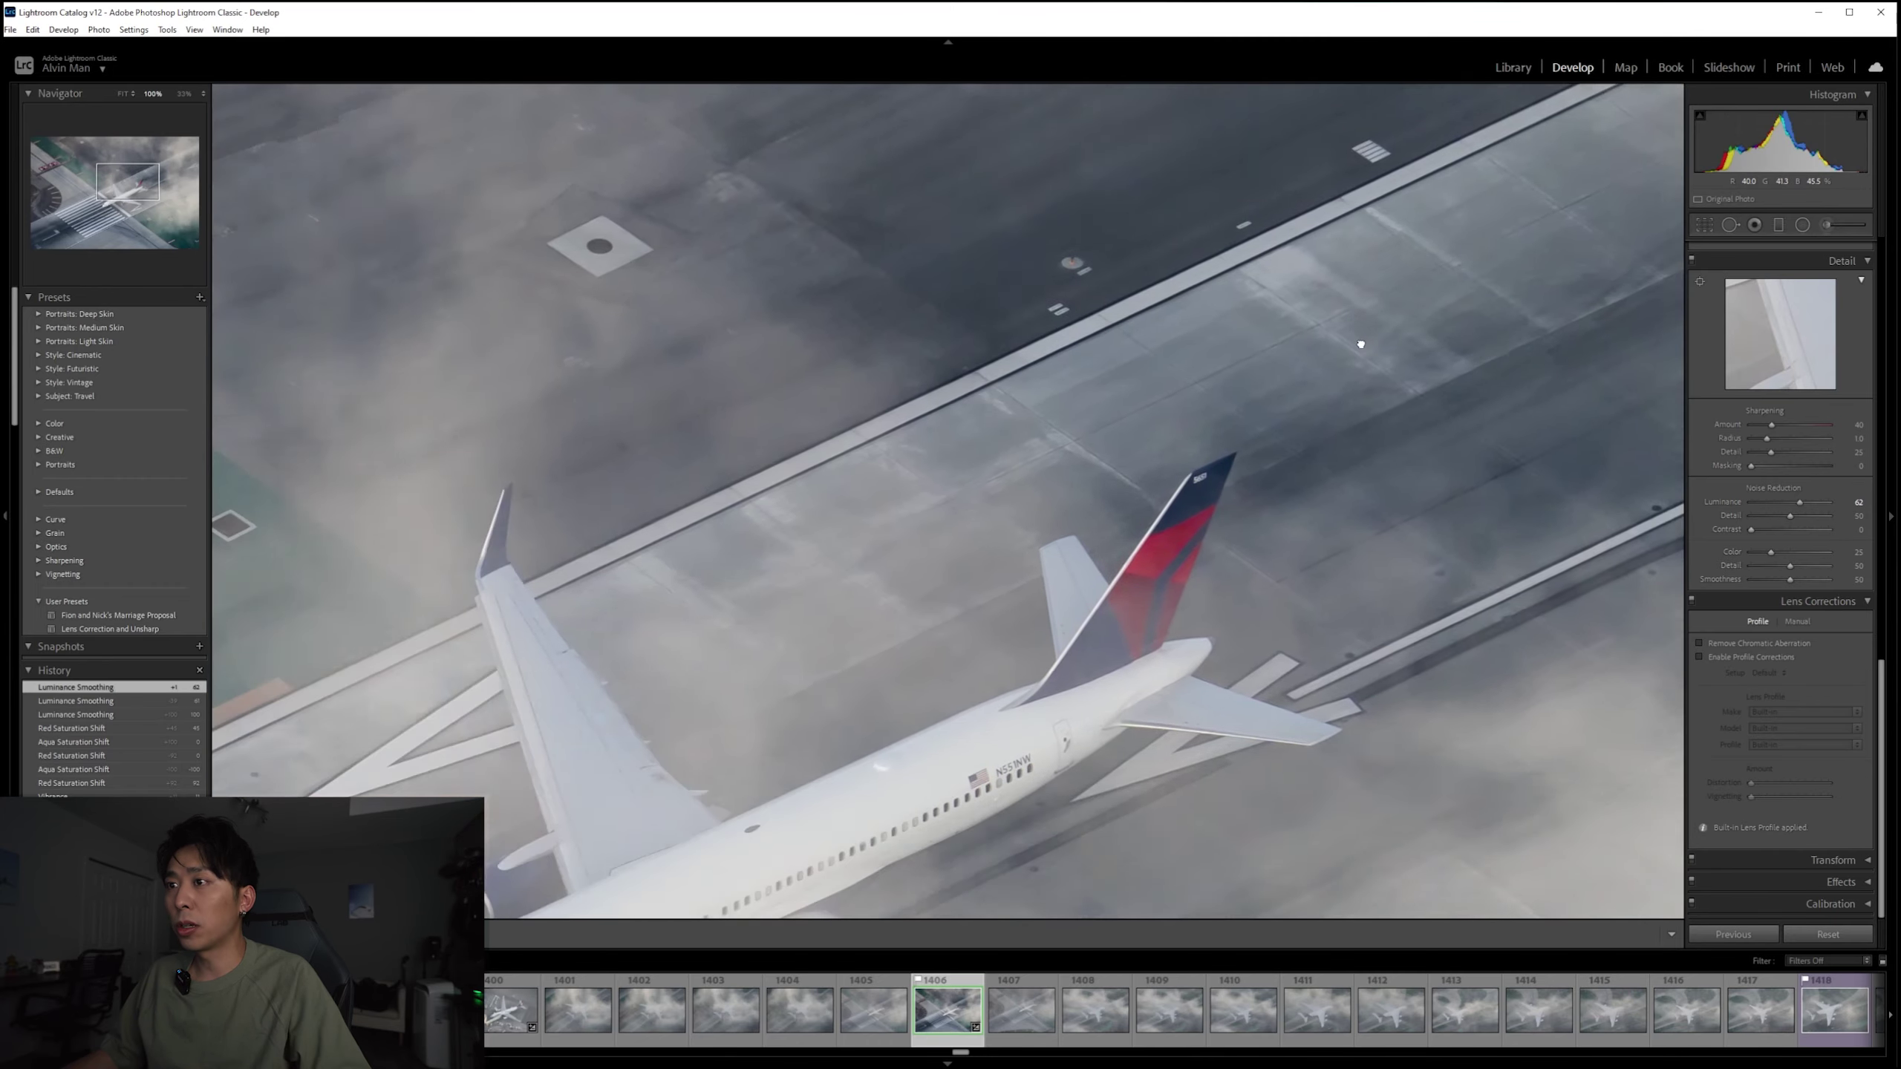
left_click_drag(967, 467, 1136, 290)
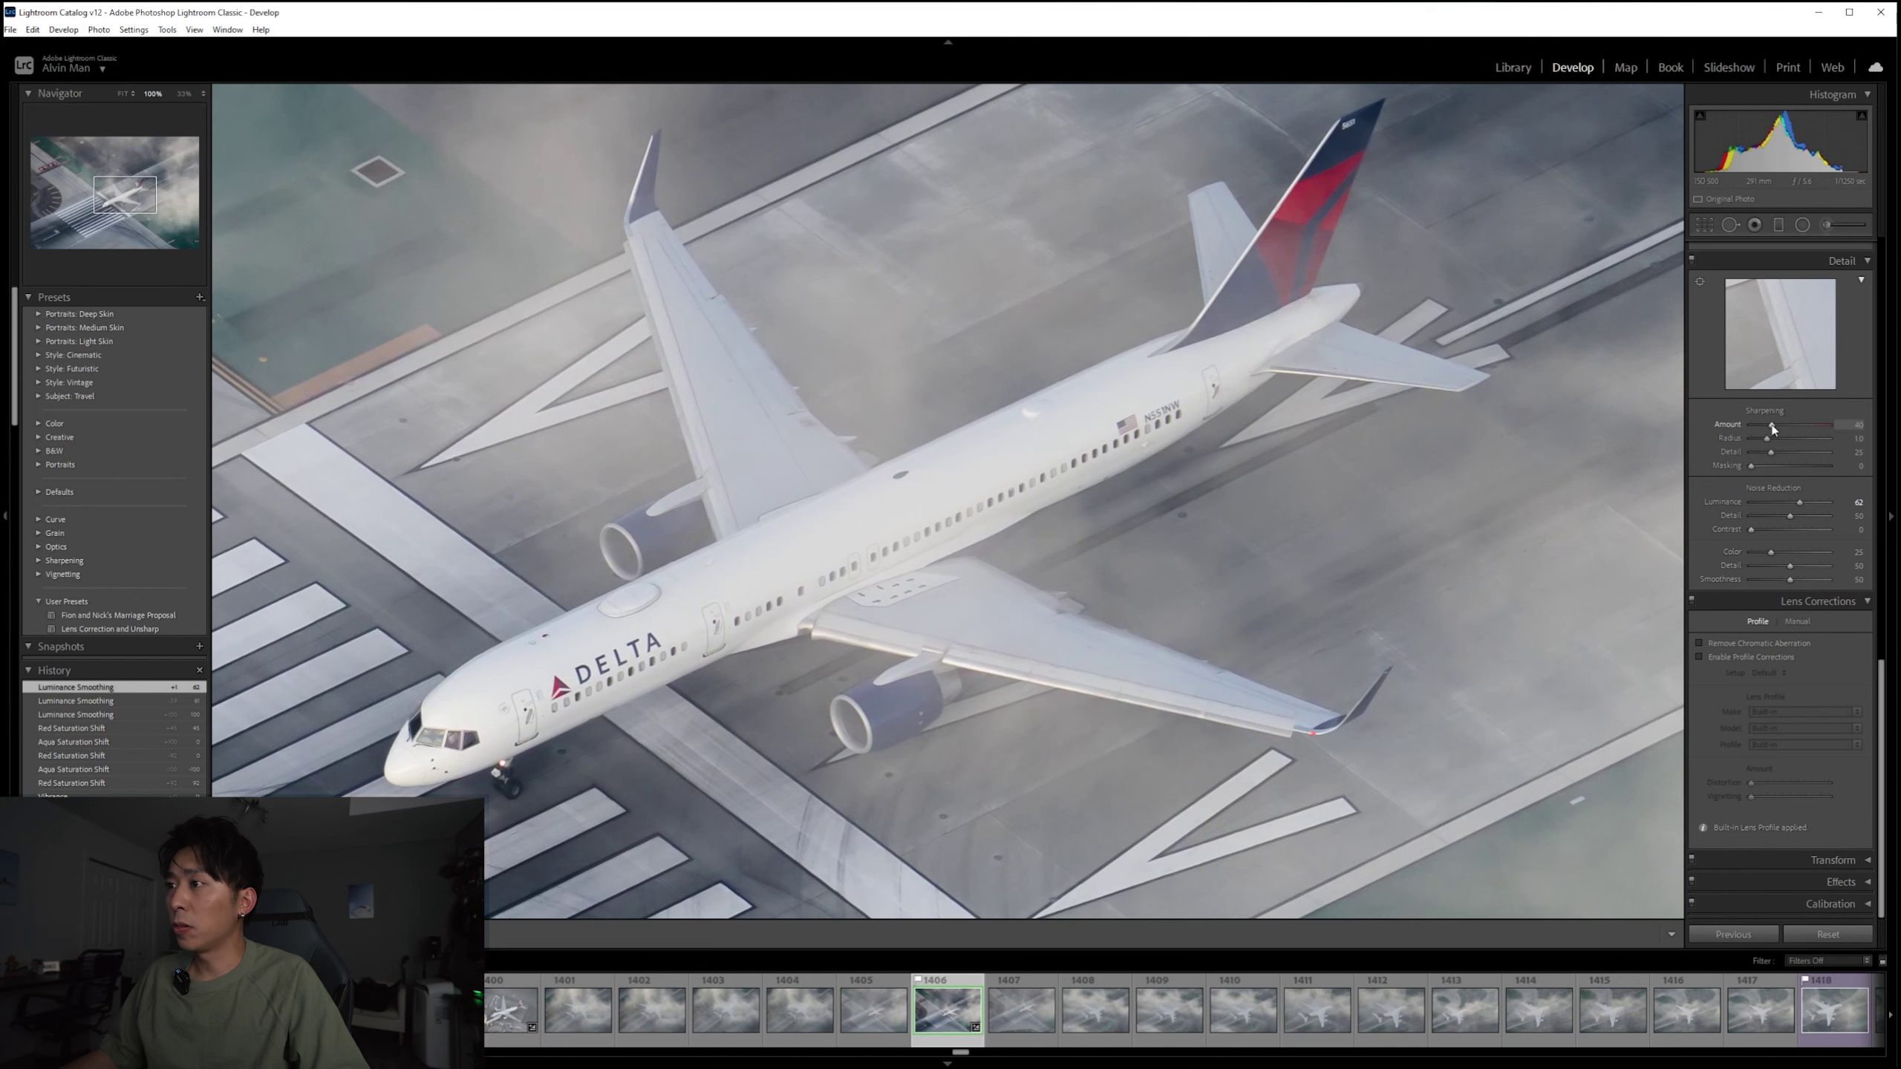
left_click_drag(1773, 426, 1803, 426)
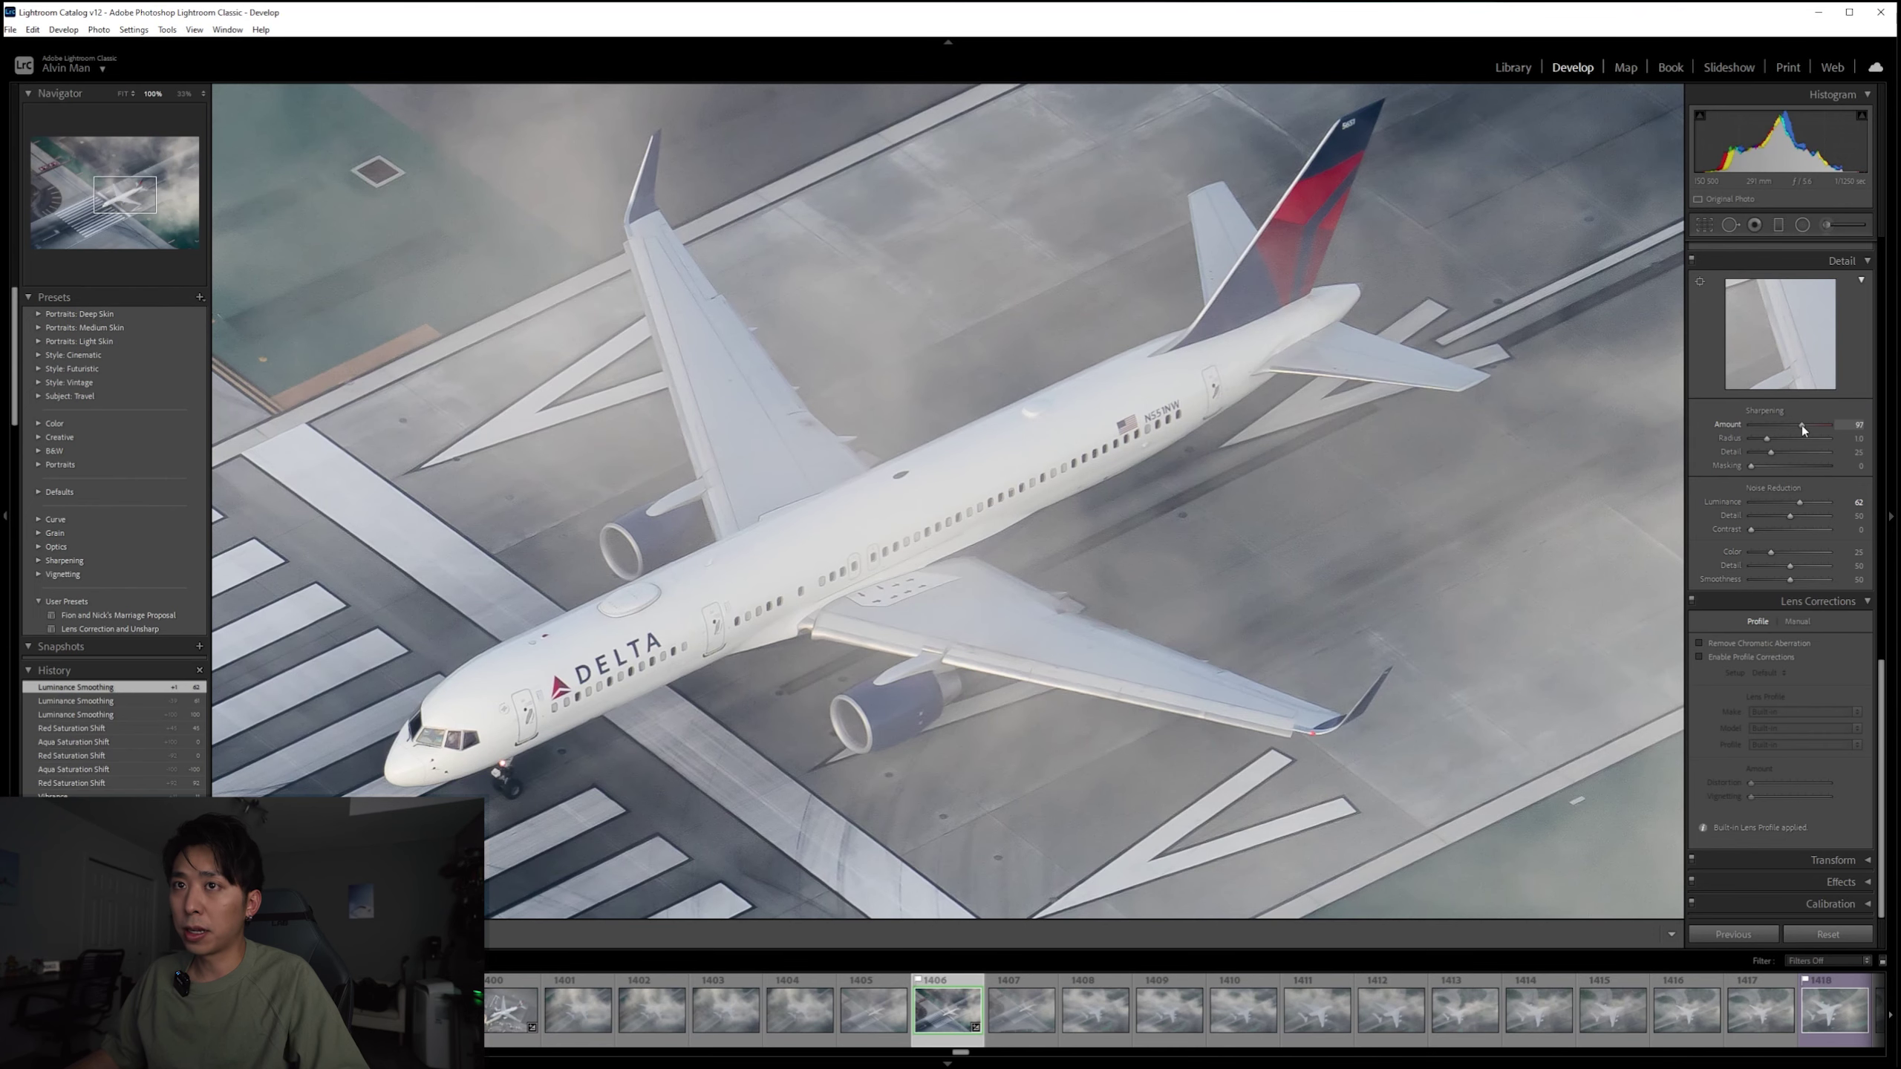
left_click_drag(750, 604, 681, 567)
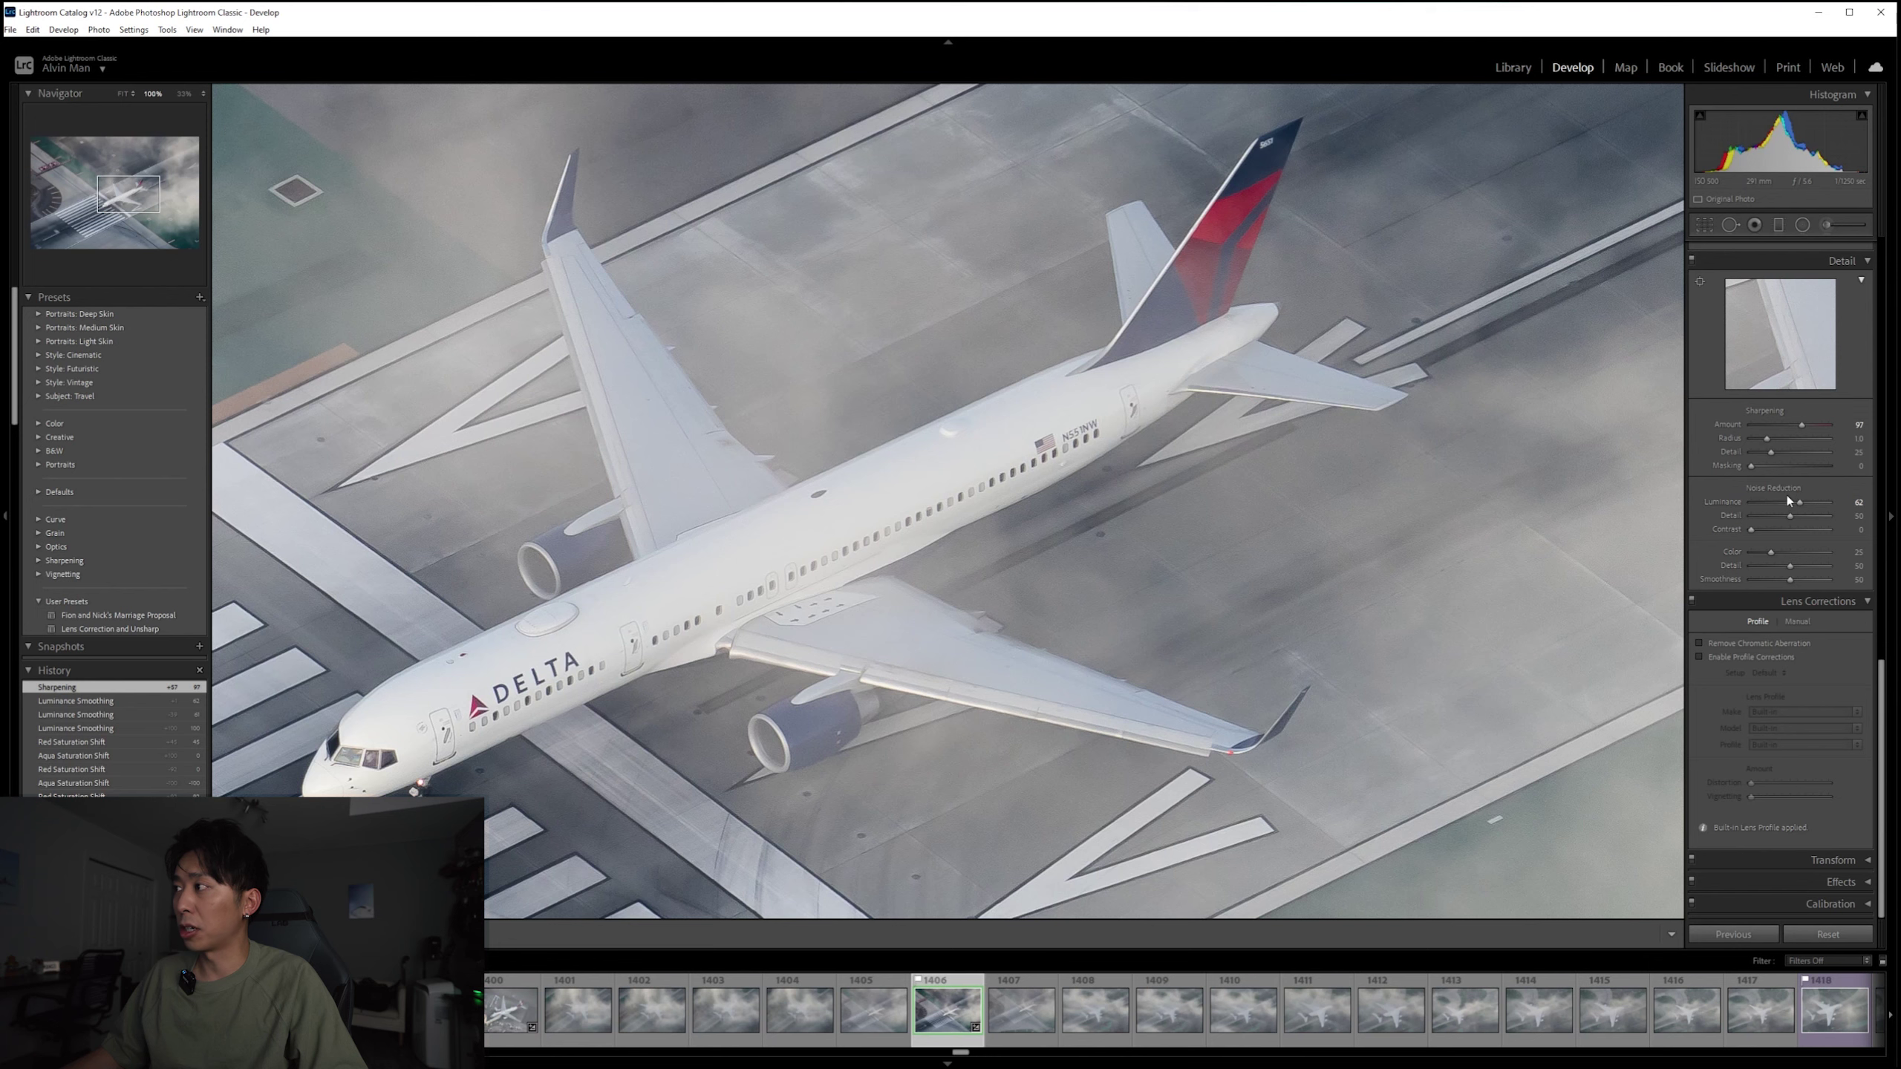
left_click(1794, 423)
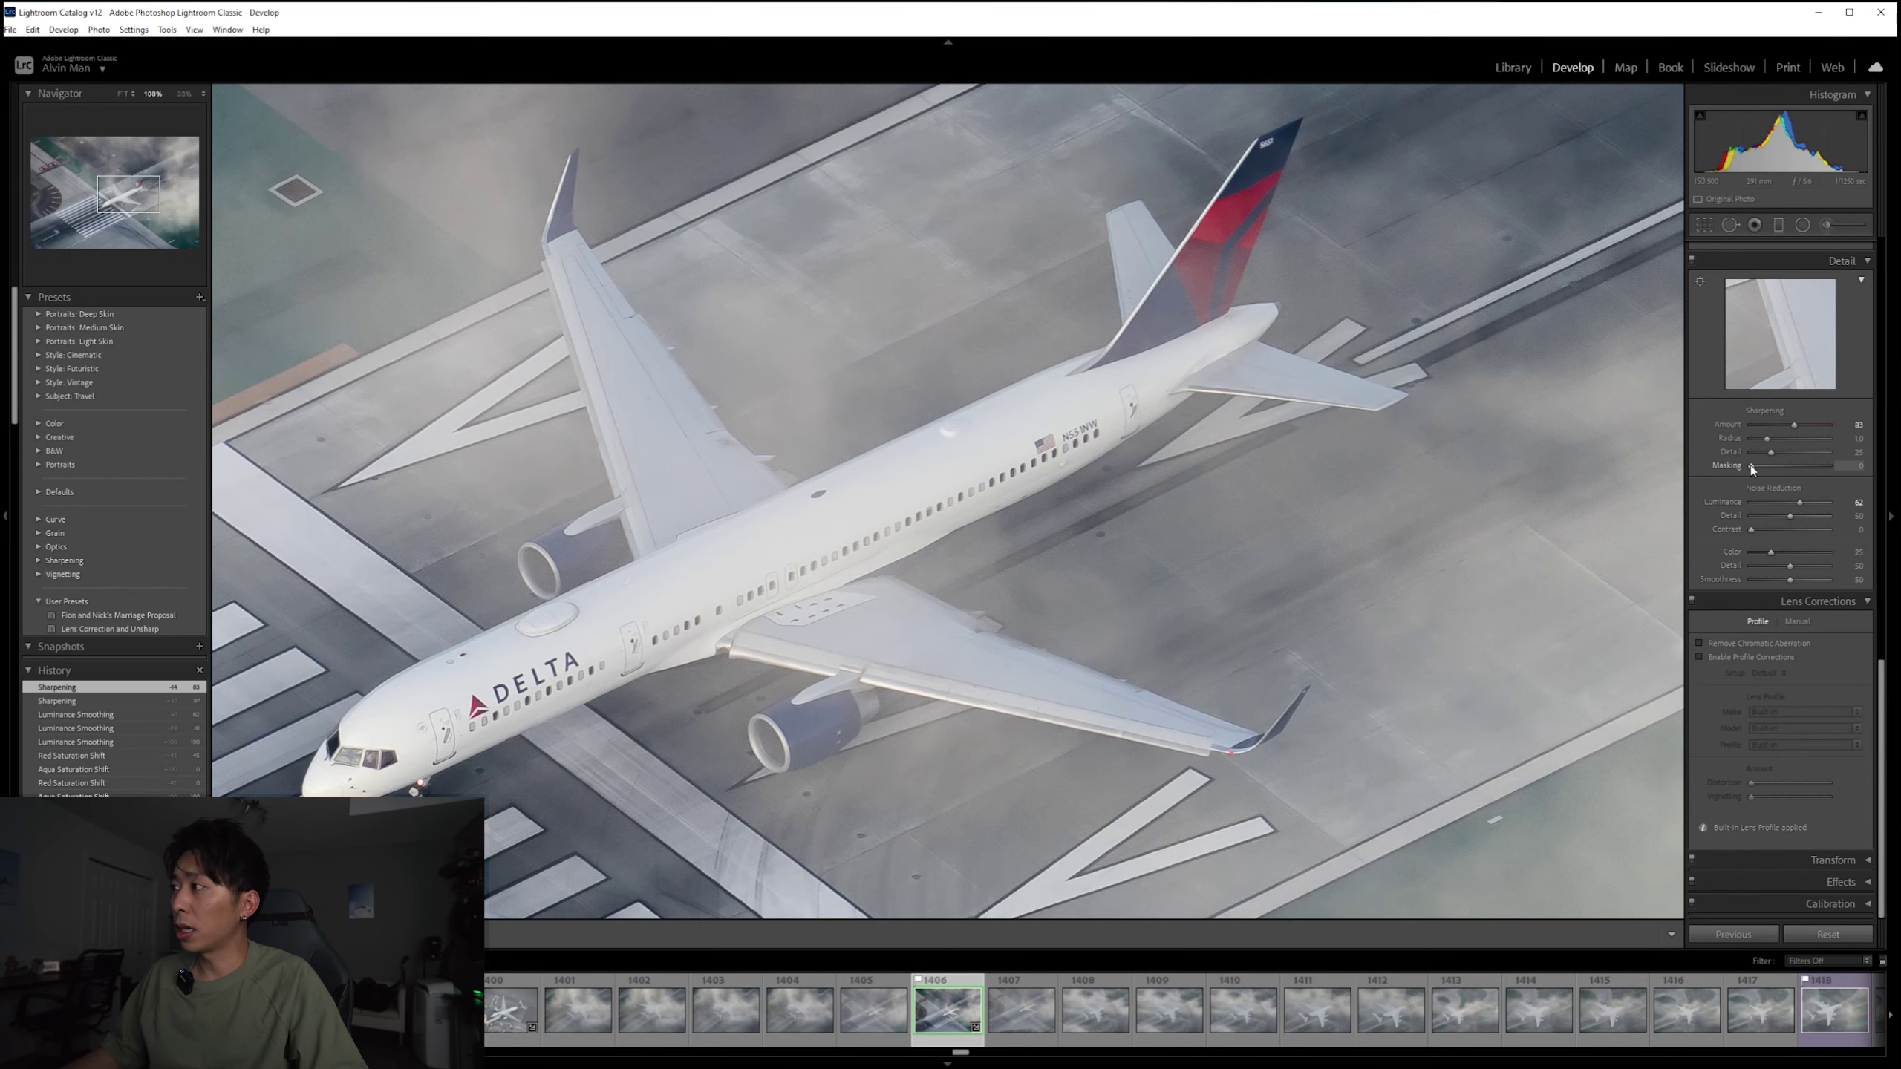
Step: Set sharpening Masking to 75 so only the plane's edges are sharpened
left_click_drag(1750, 465, 1821, 469)
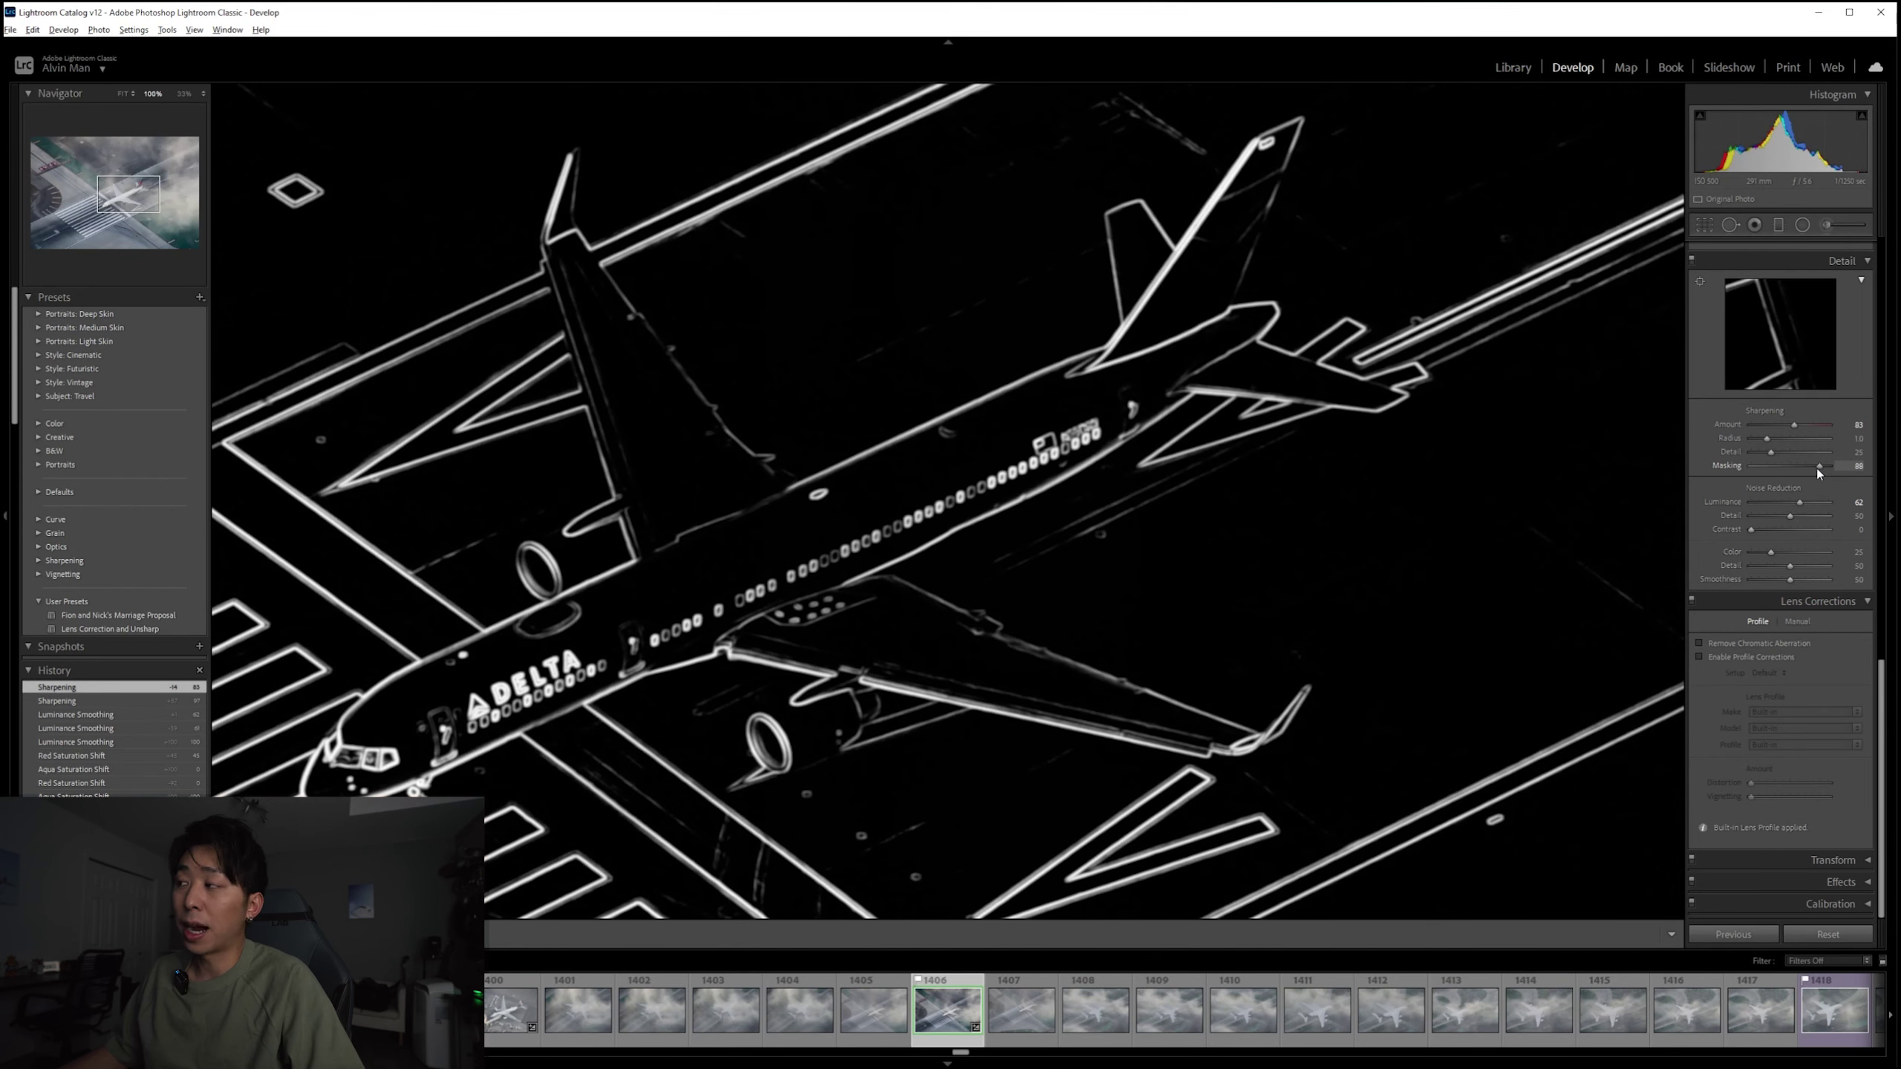
left_click_drag(1821, 469, 1817, 468)
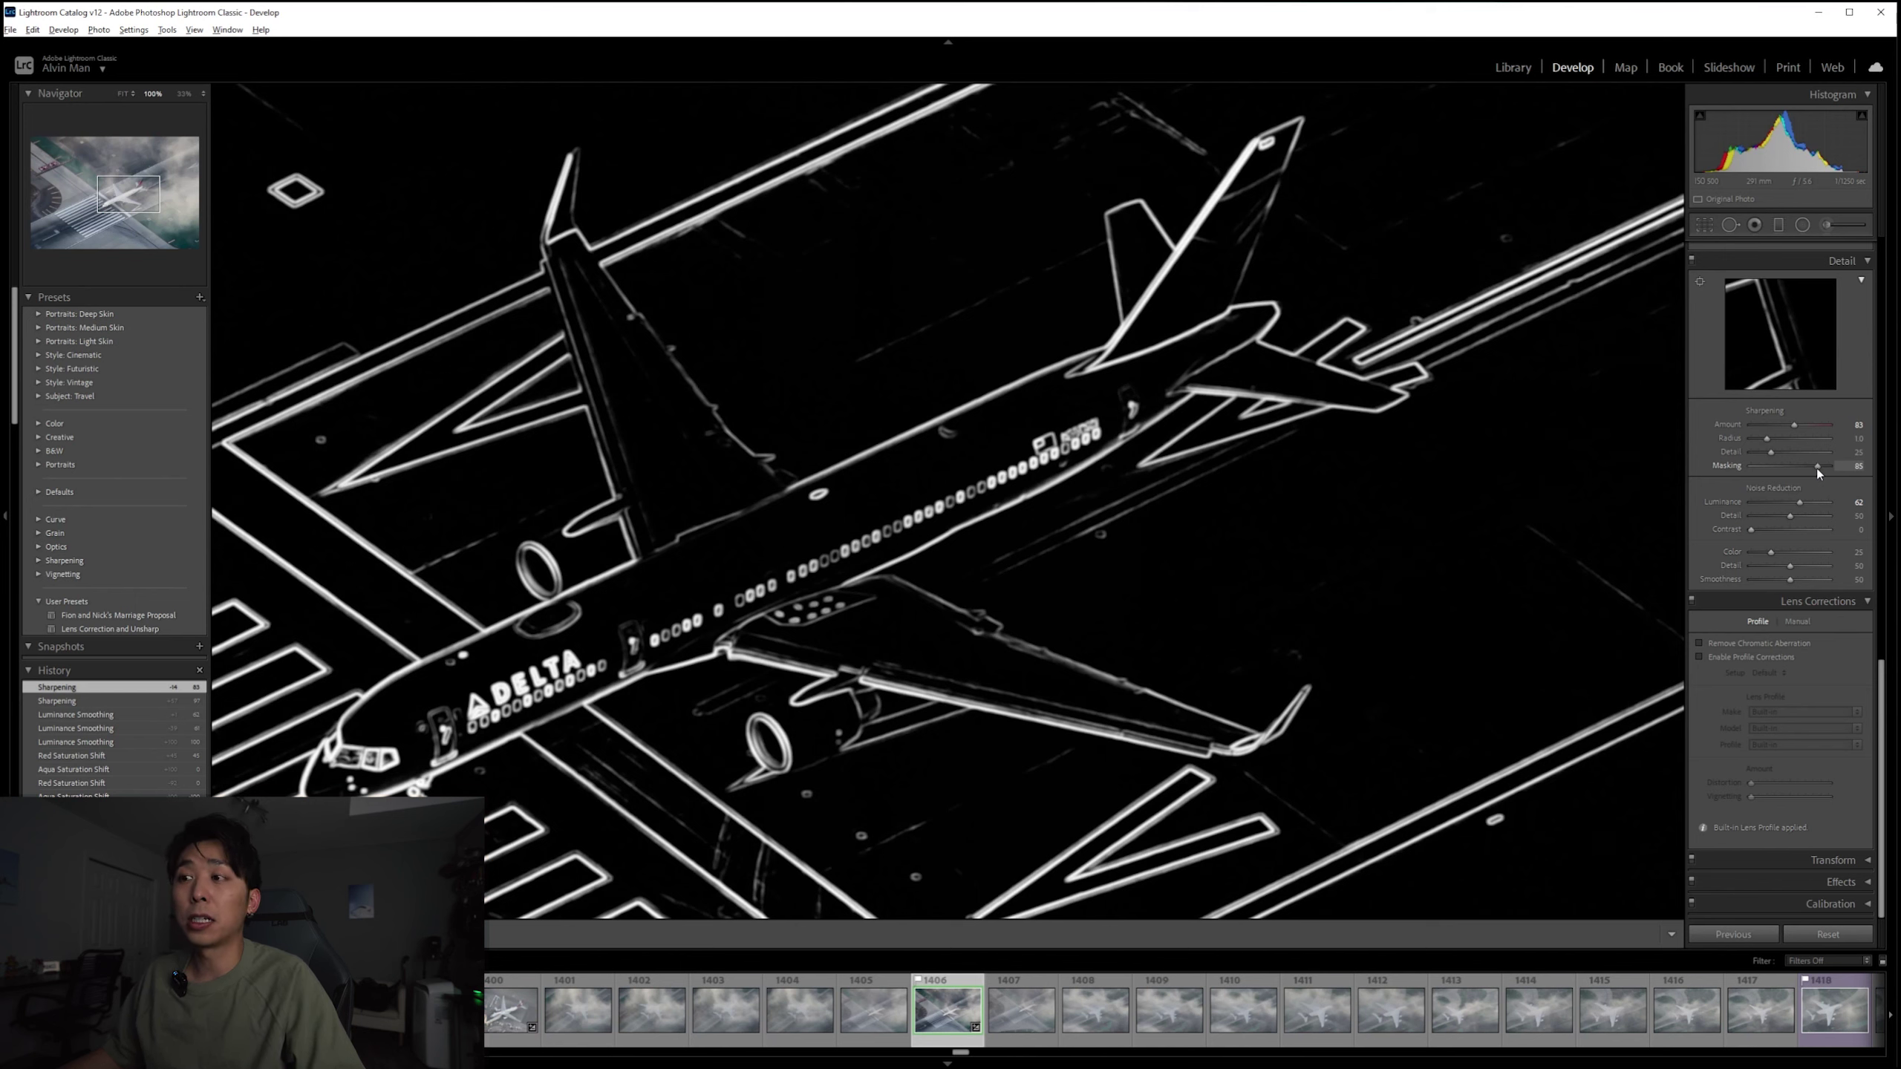
left_click_drag(1817, 468, 1809, 467)
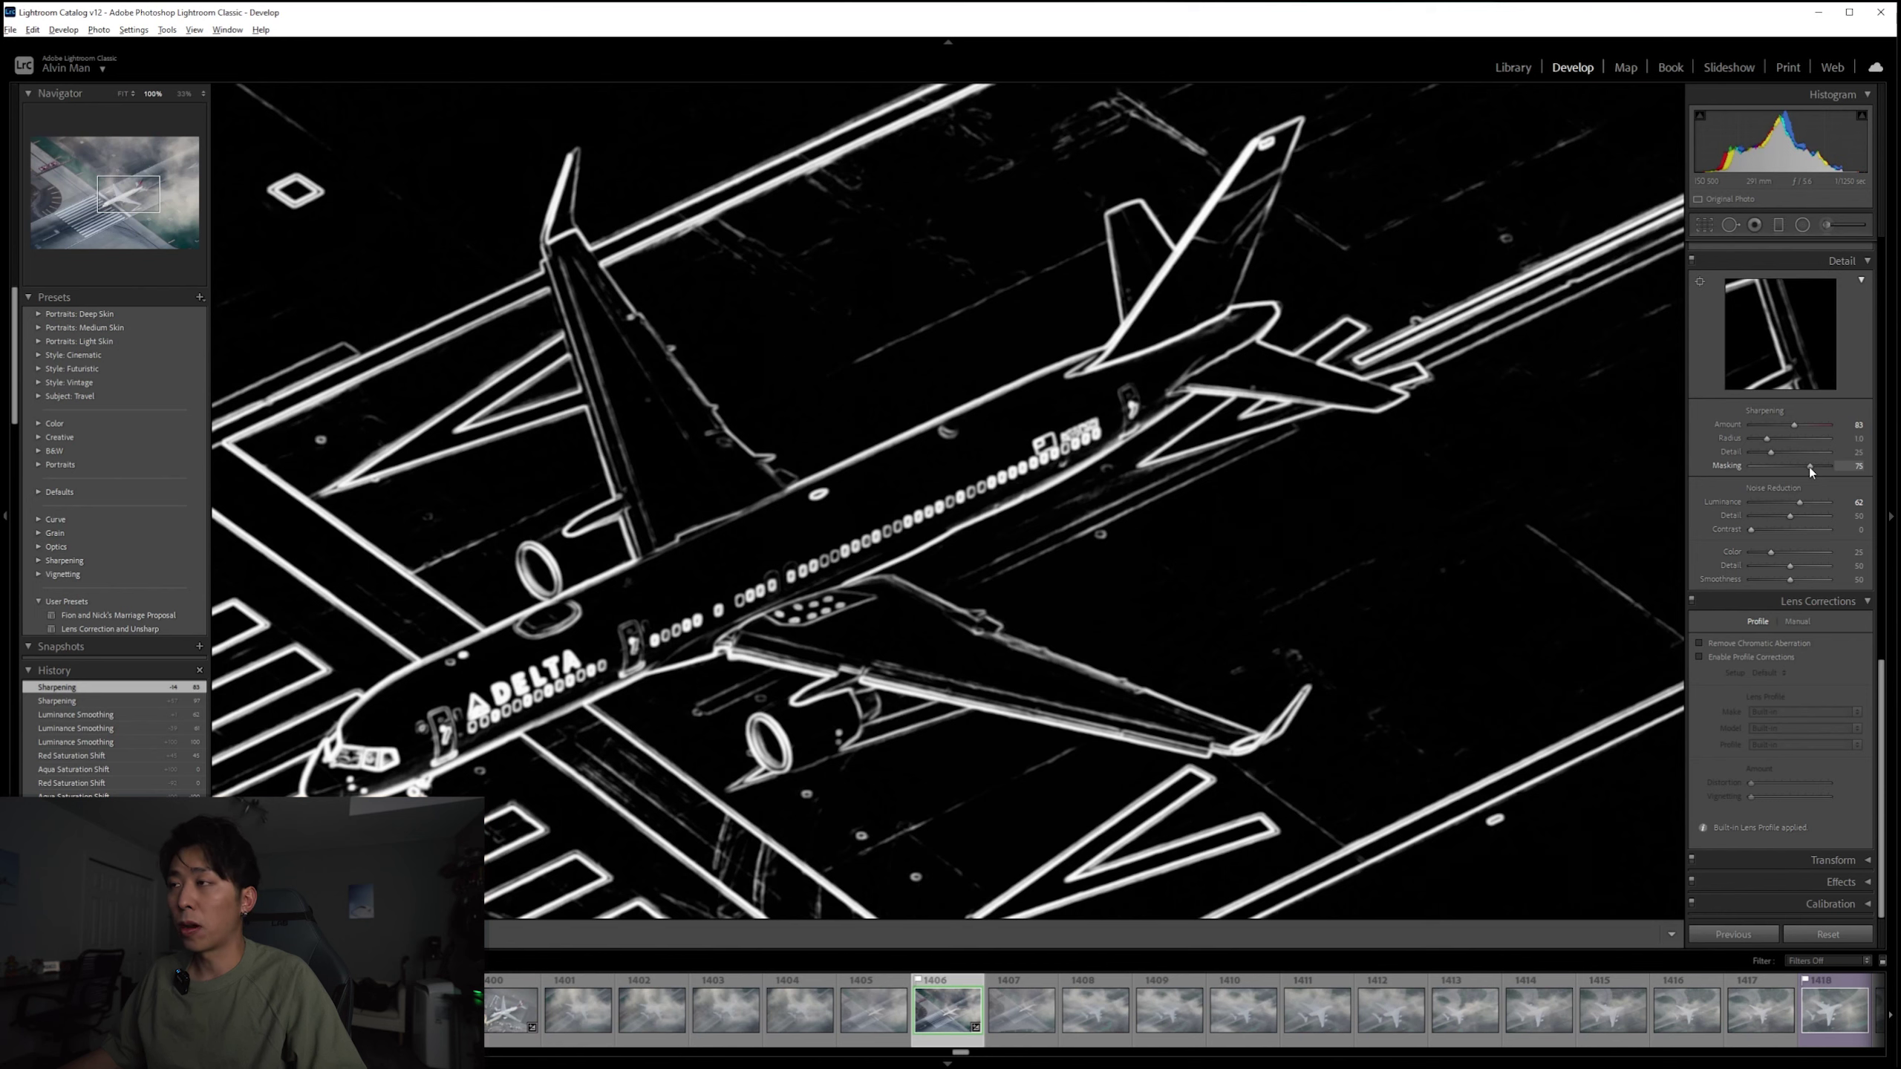
left_click_drag(1809, 466, 1809, 466)
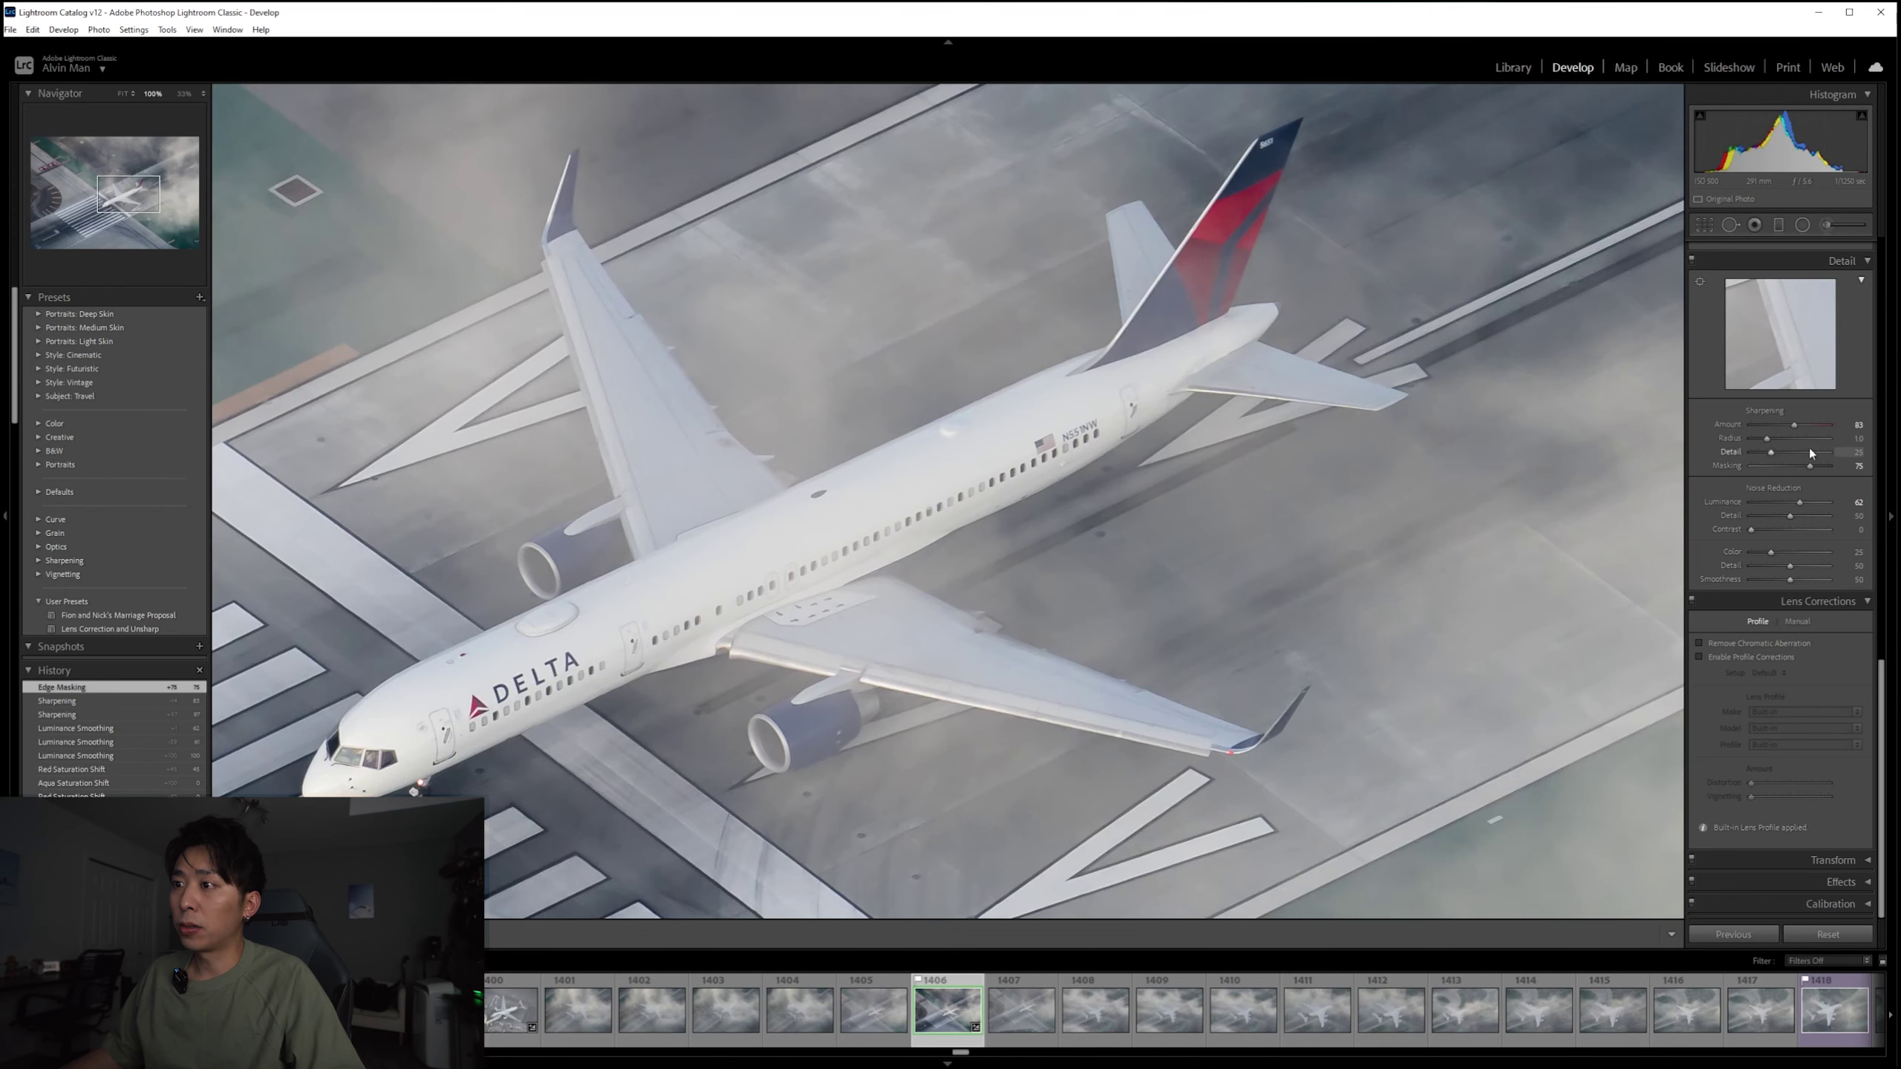
left_click_drag(795, 475, 964, 422)
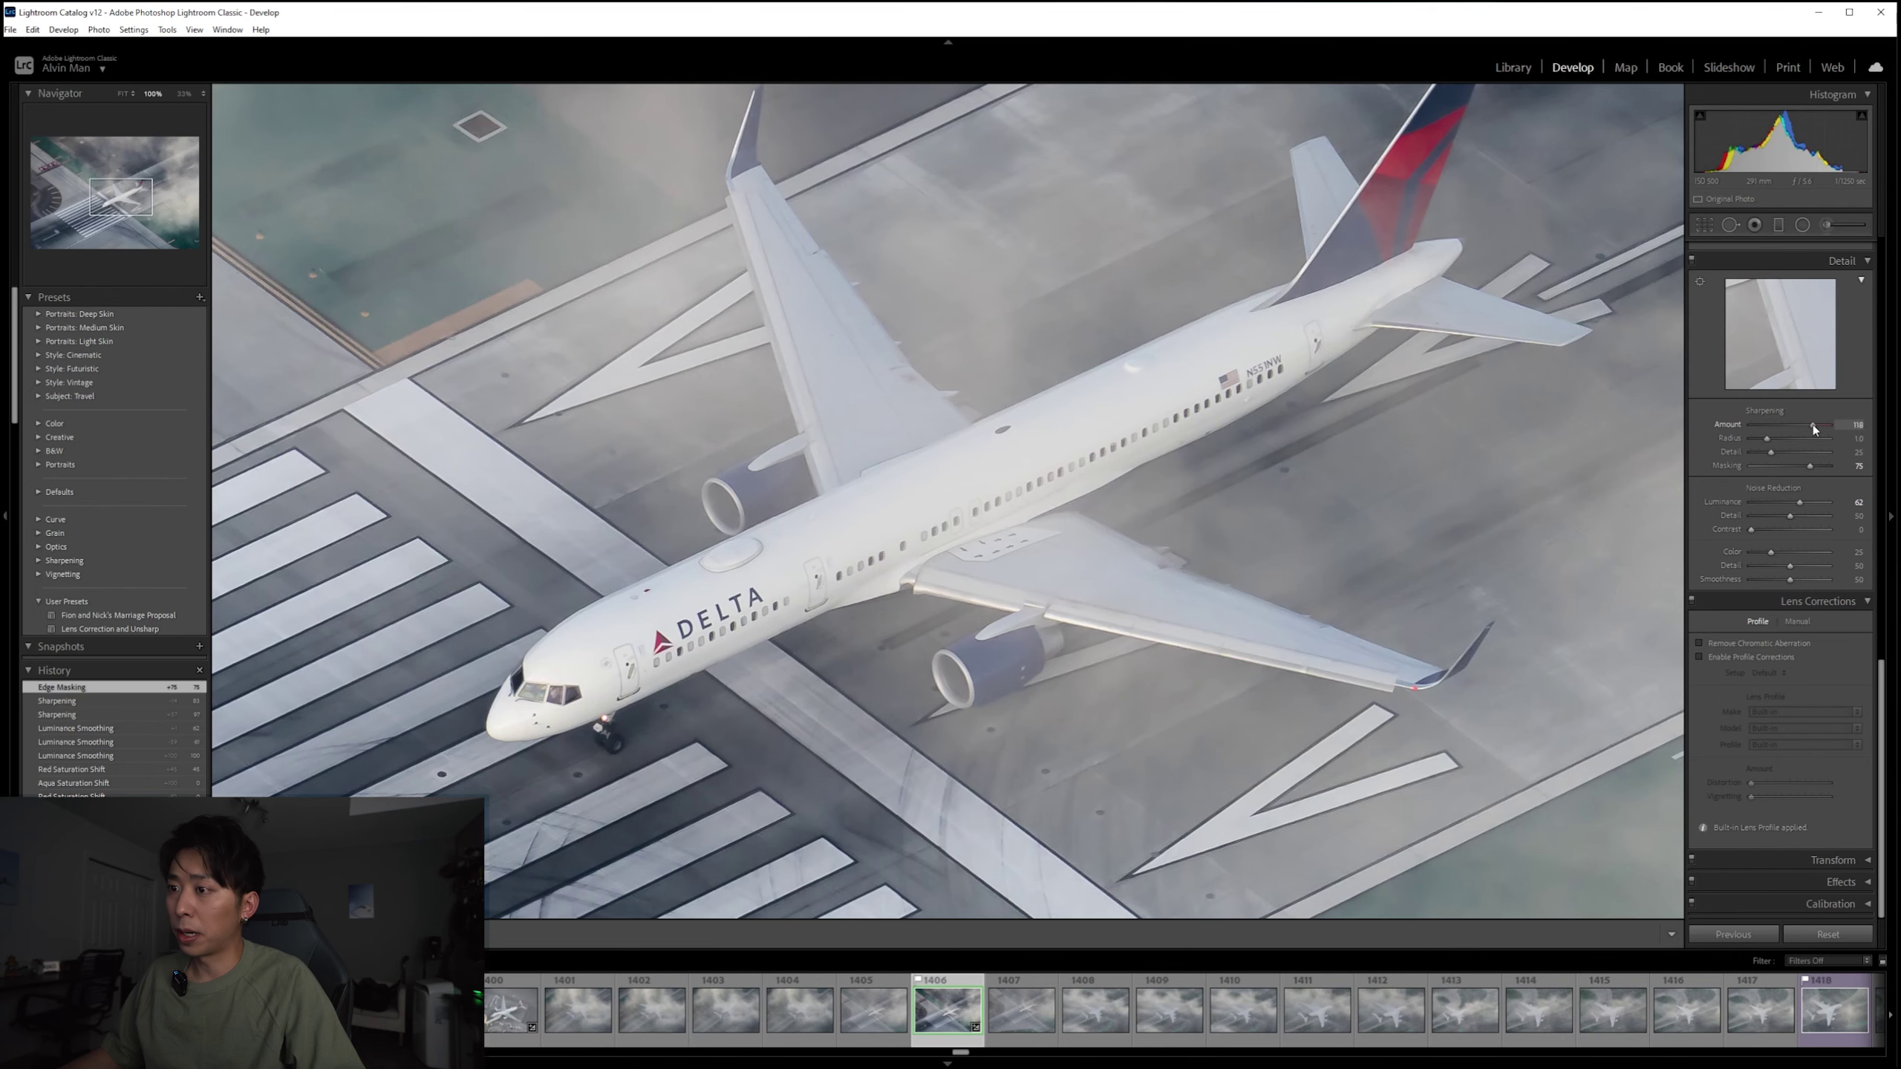
Step: Try a Sharpening Amount of about 108, then reduce it to 89
left_click_drag(1809, 425, 1807, 427)
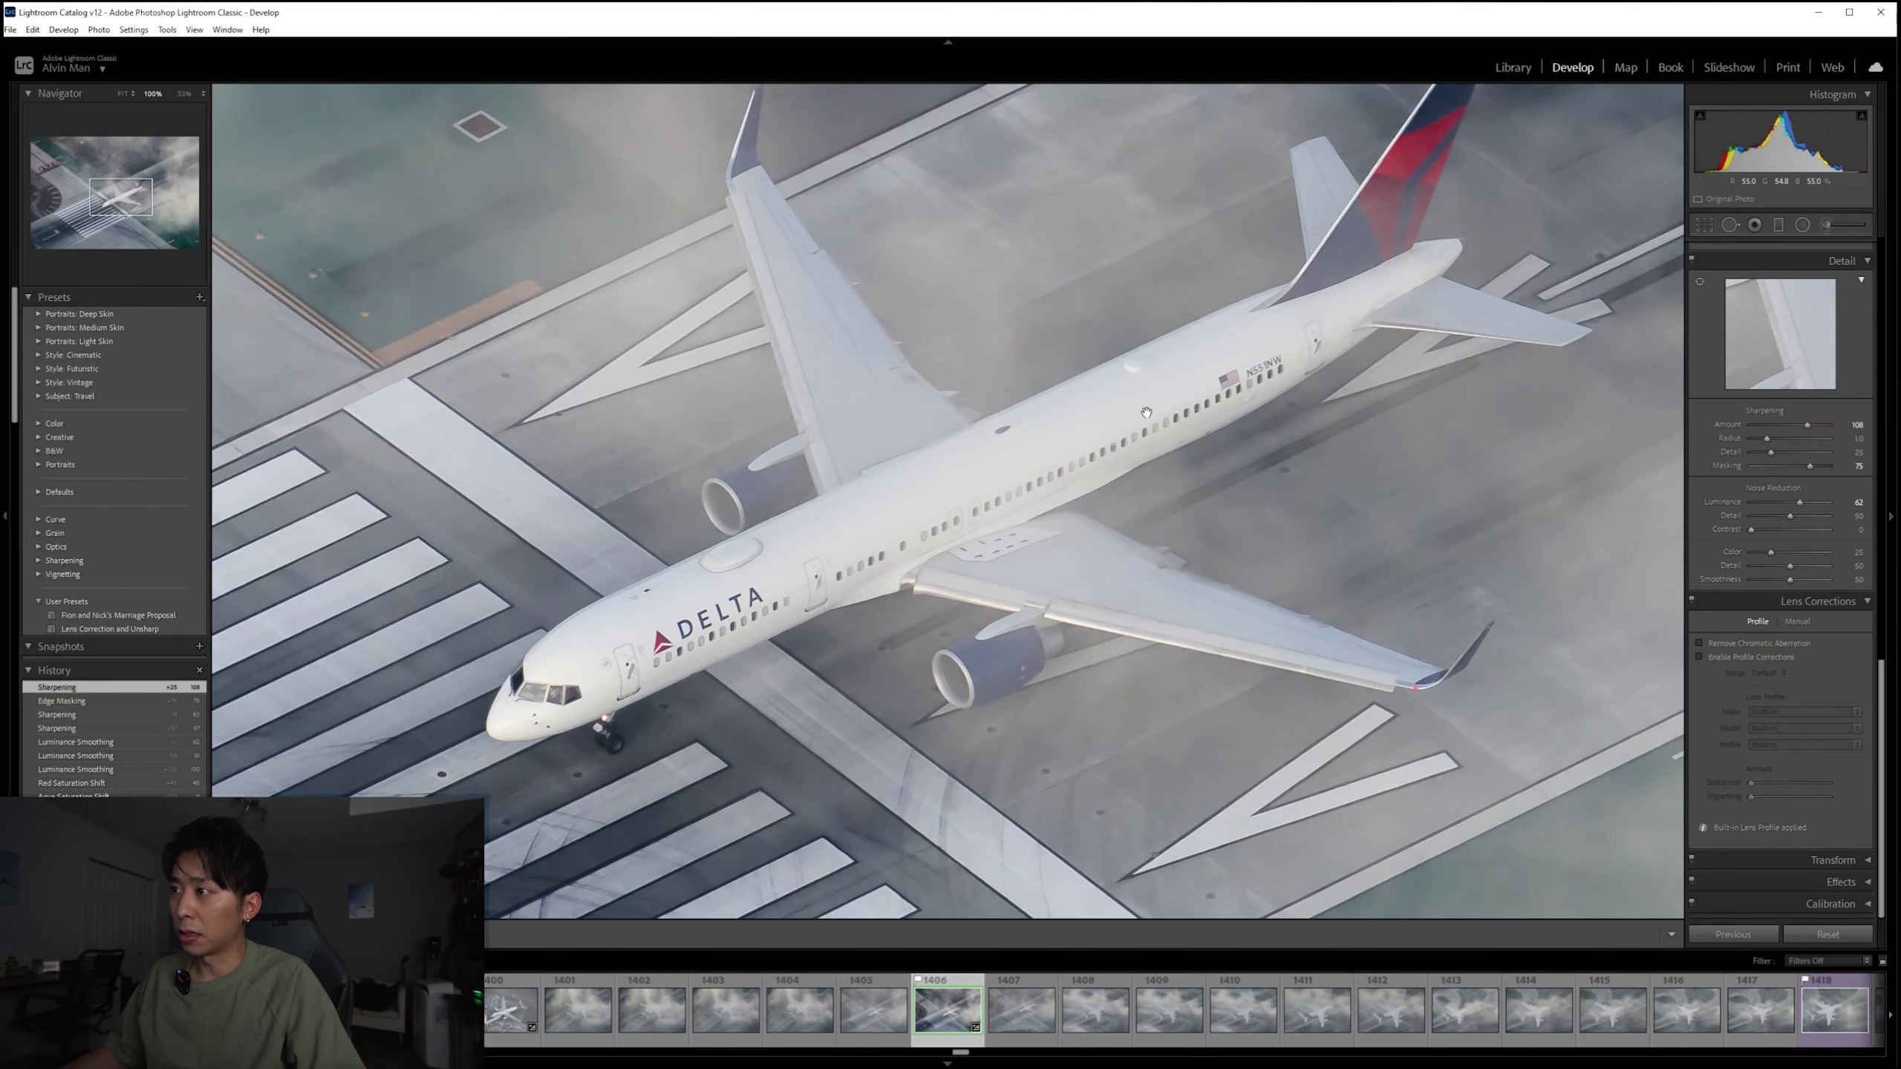
left_click_drag(1305, 440, 1128, 458)
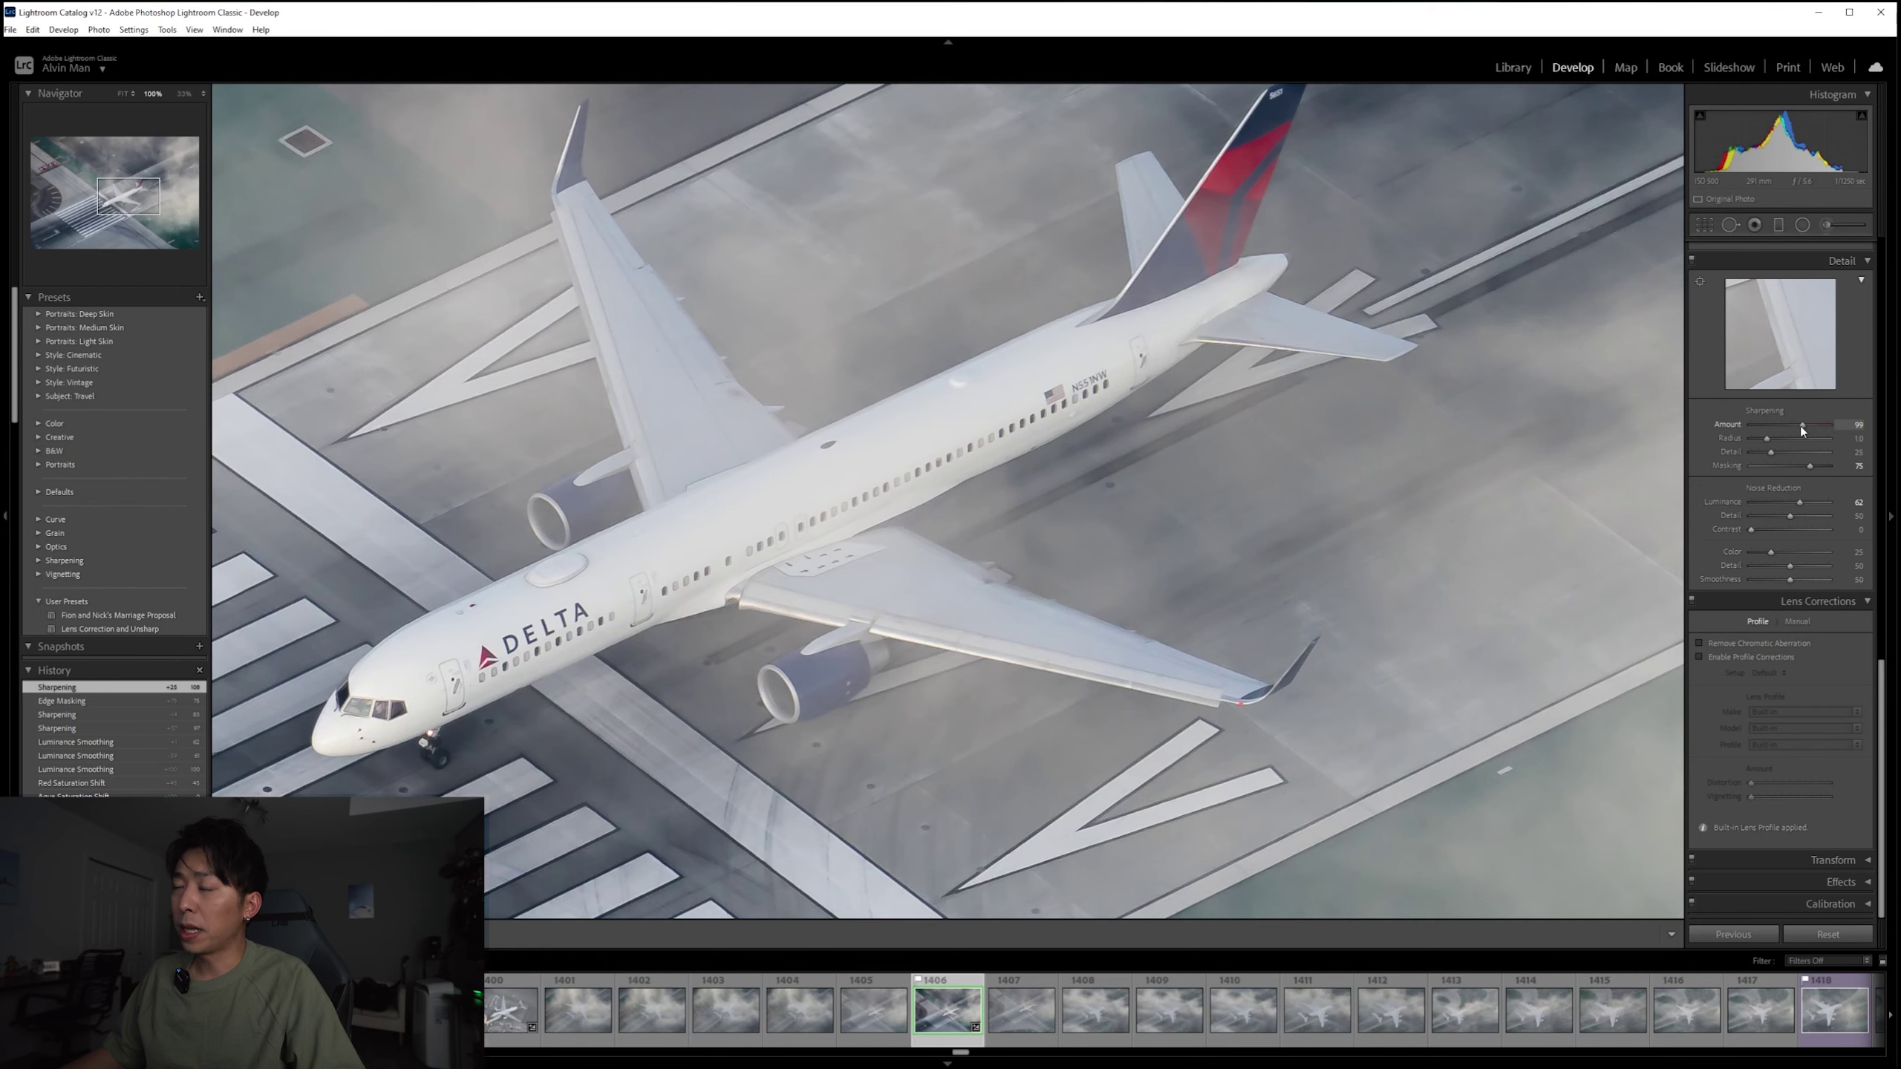
left_click_drag(1796, 425, 1796, 427)
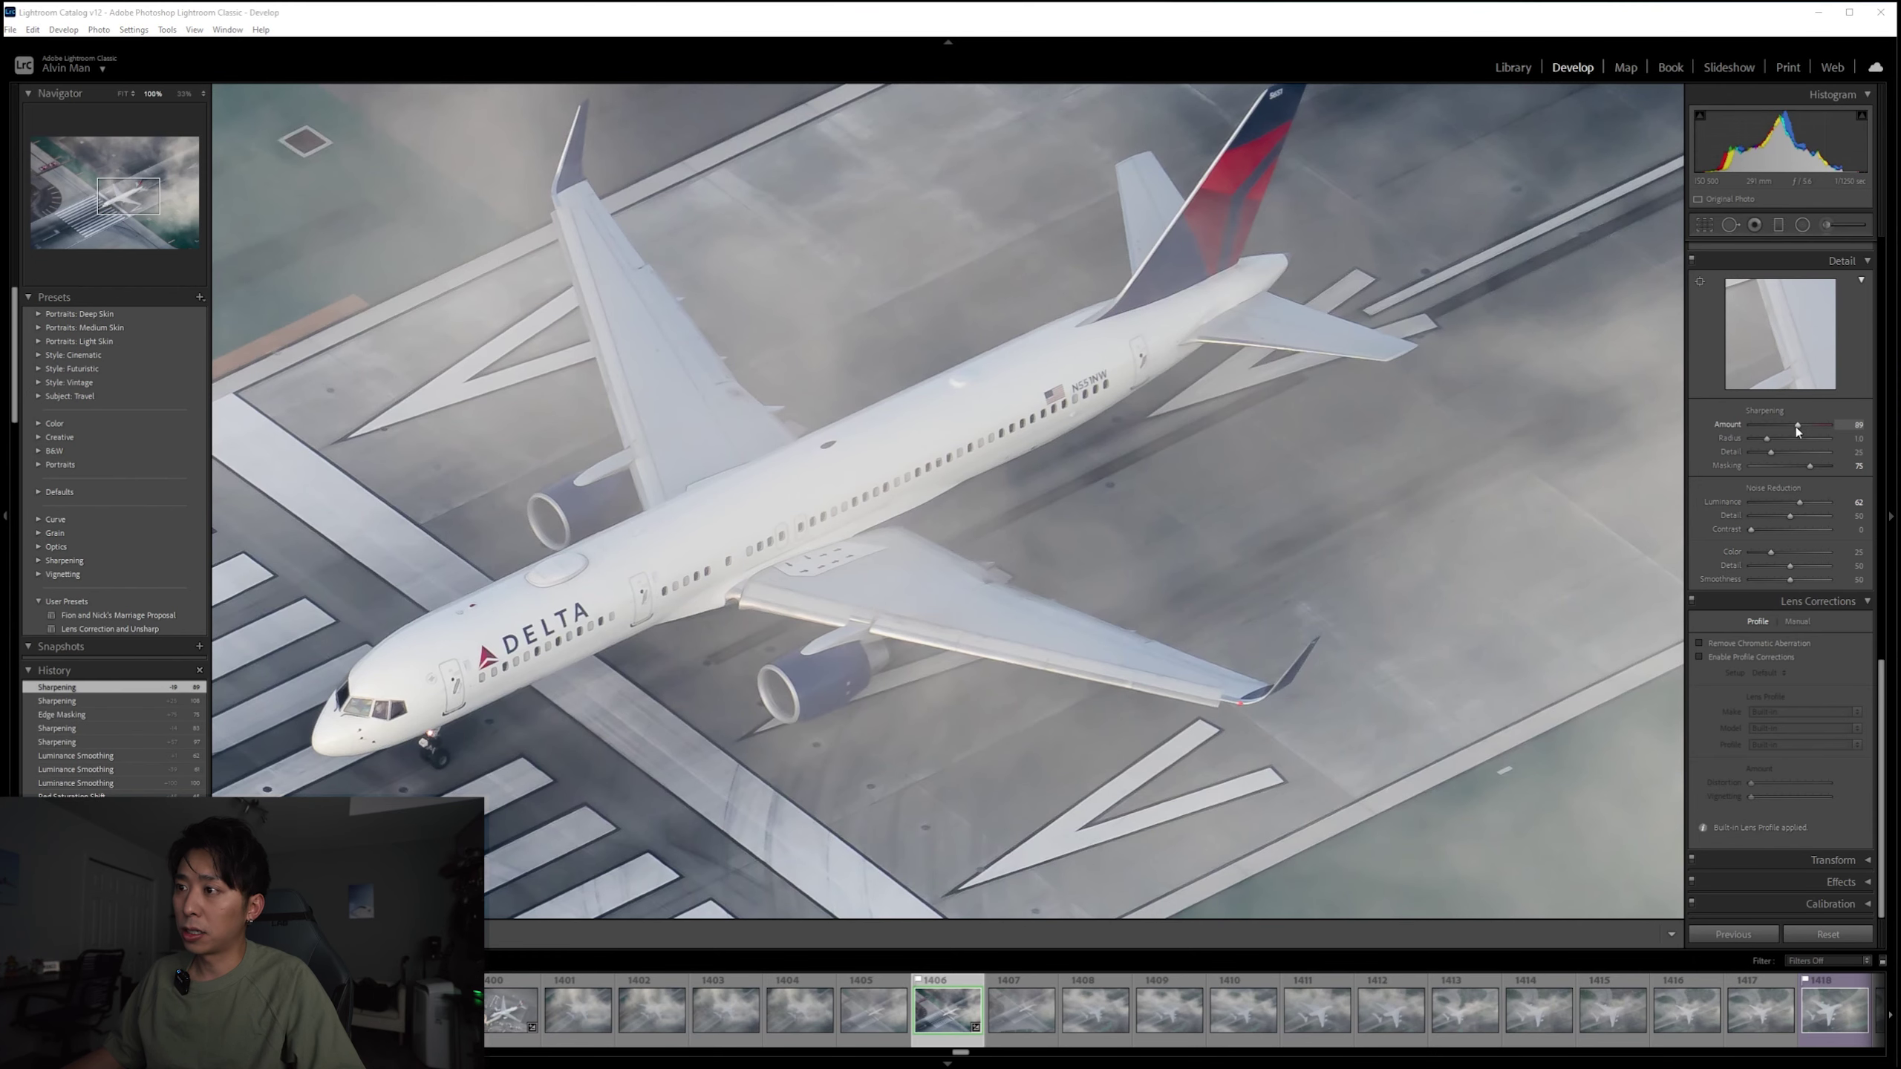
left_click_drag(1010, 519, 1183, 590)
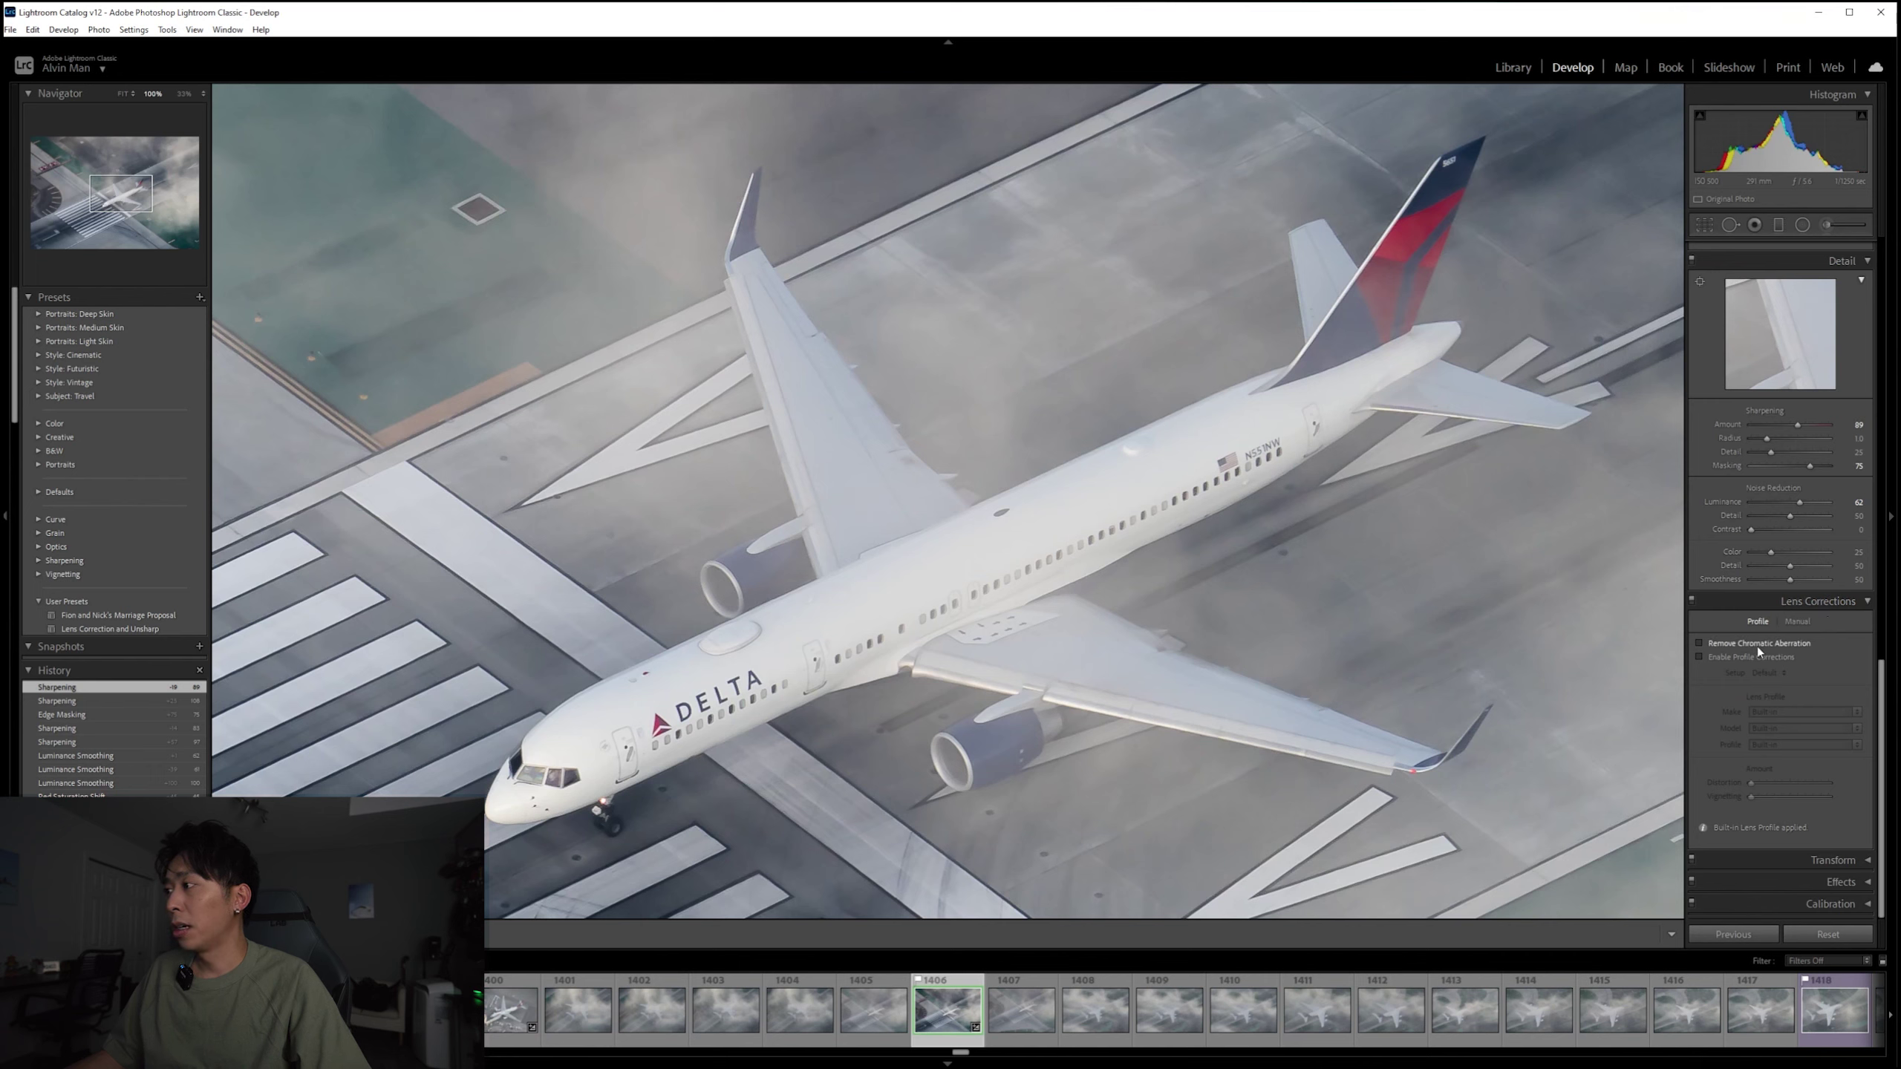
Step: Enable chromatic aberration removal and lens profile corrections, then fit the whole photo in view
left_click(1715, 647)
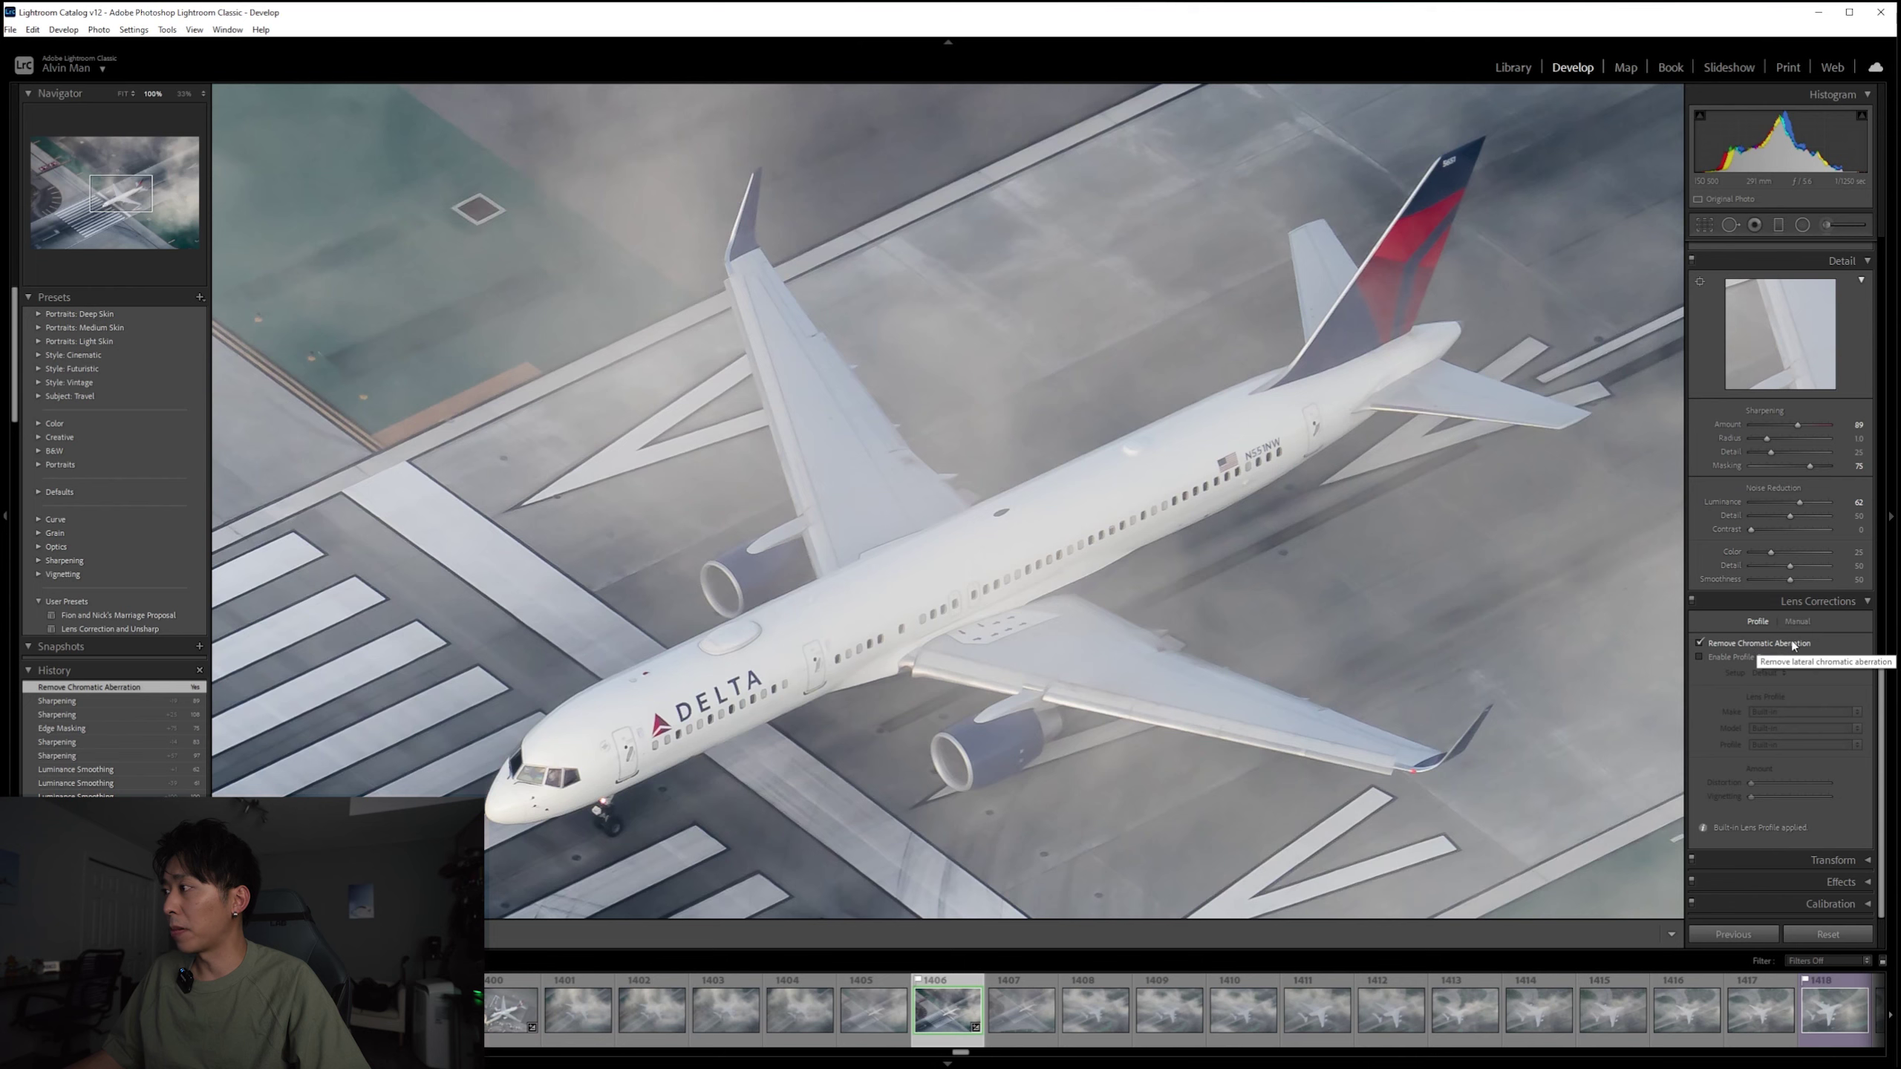
left_click(1746, 658)
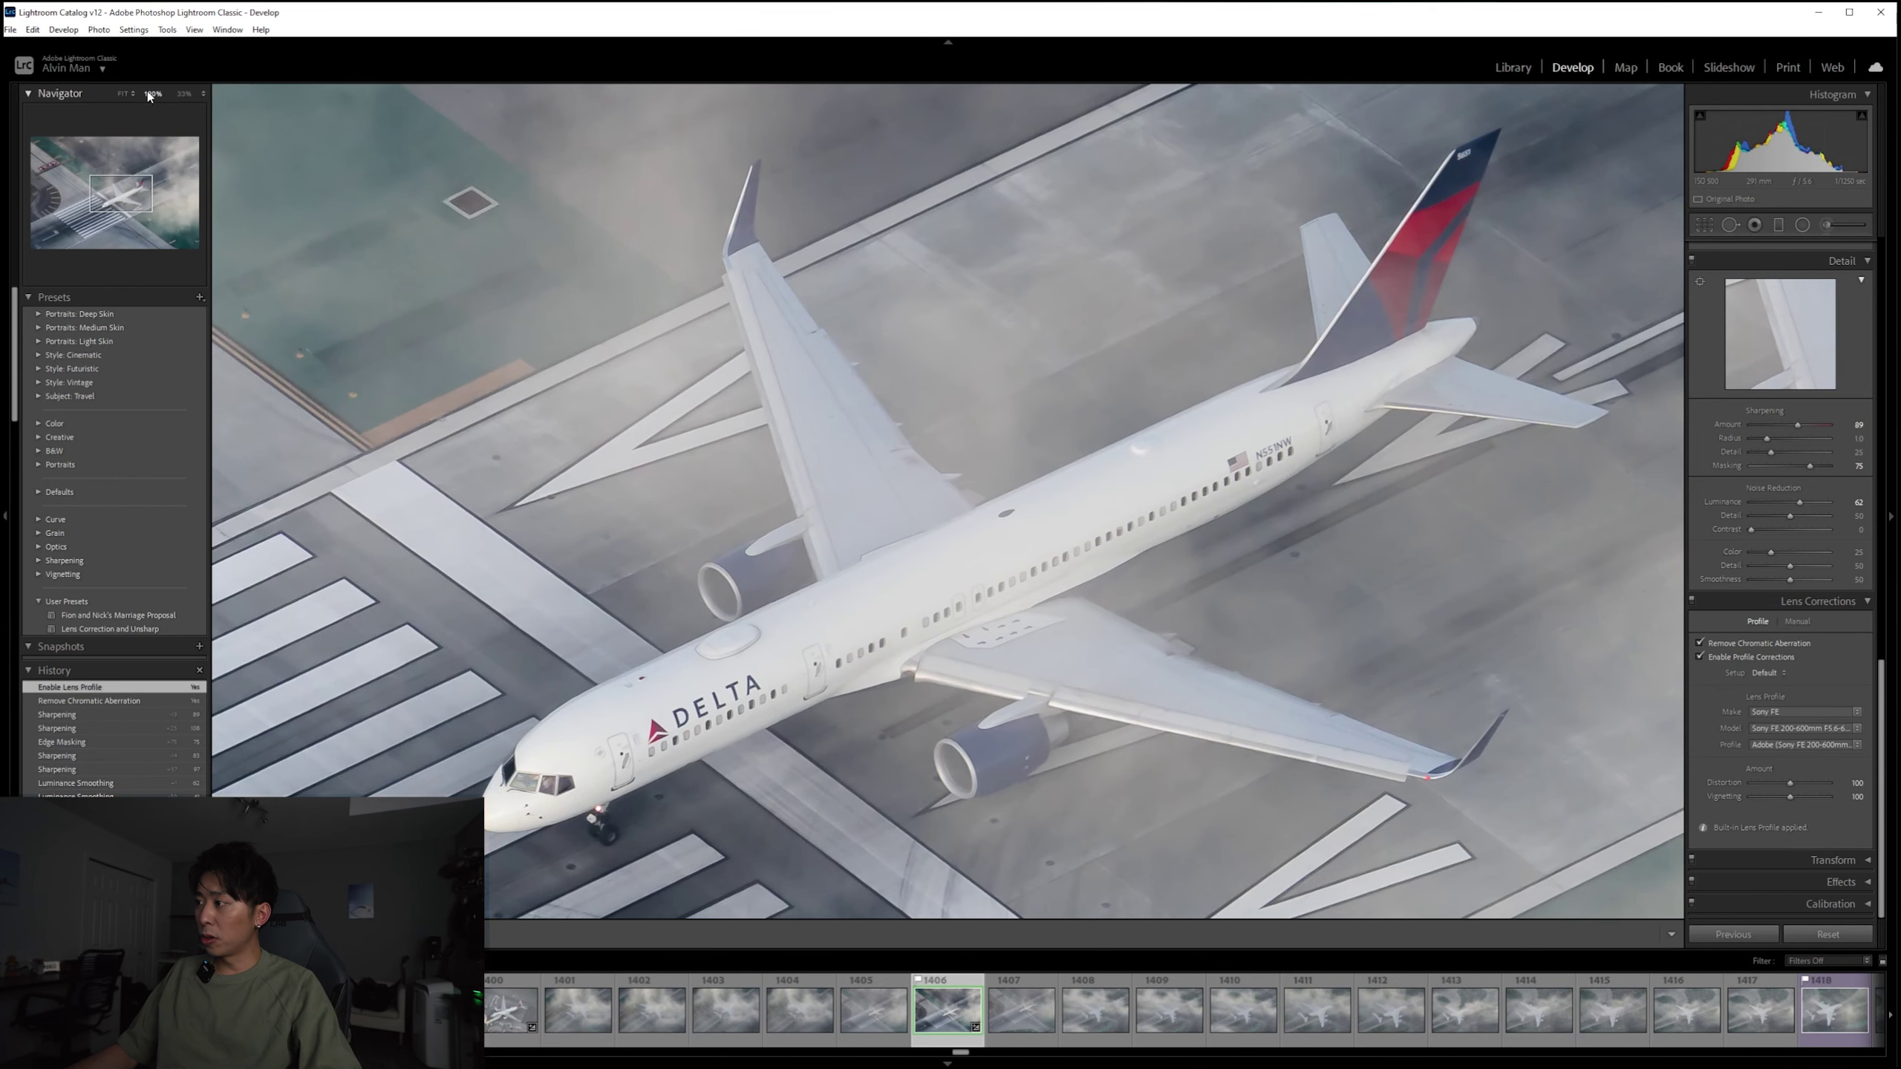
left_click(124, 93)
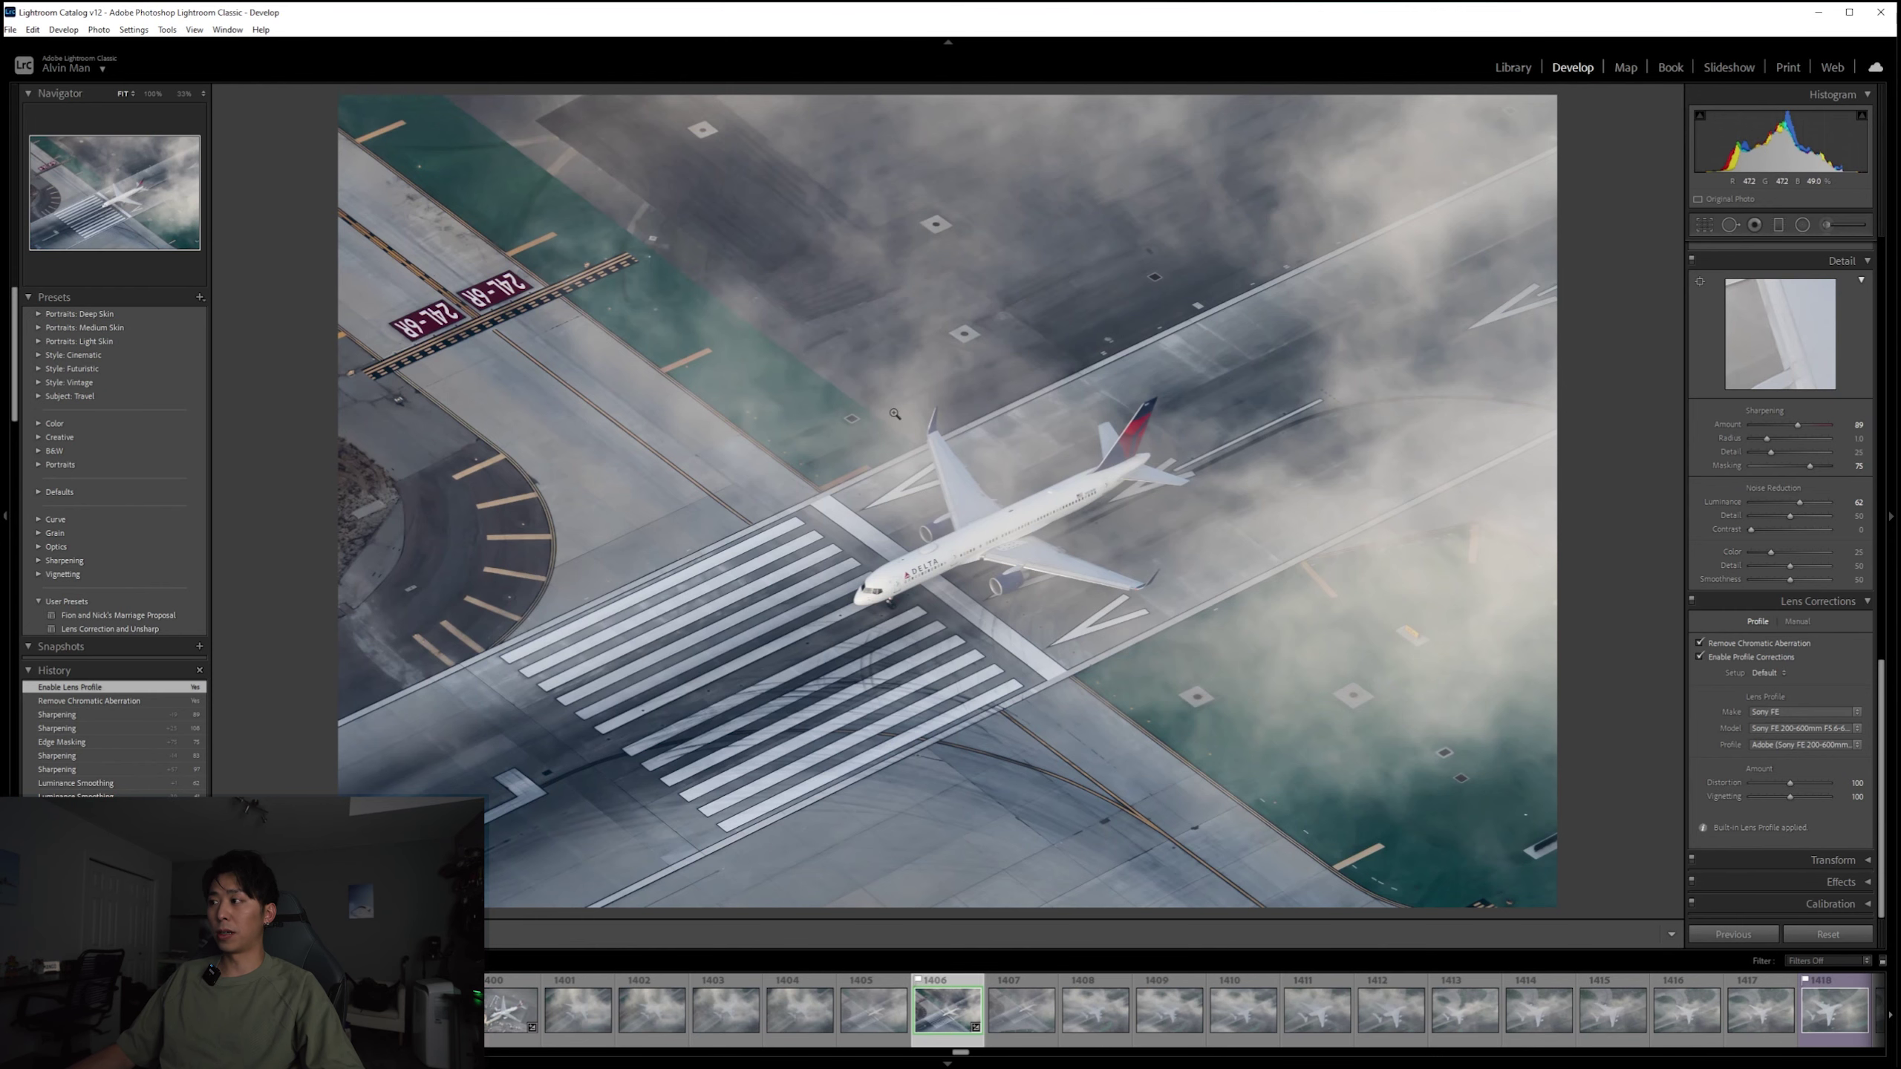
left_click(1699, 658)
left_click(1700, 658)
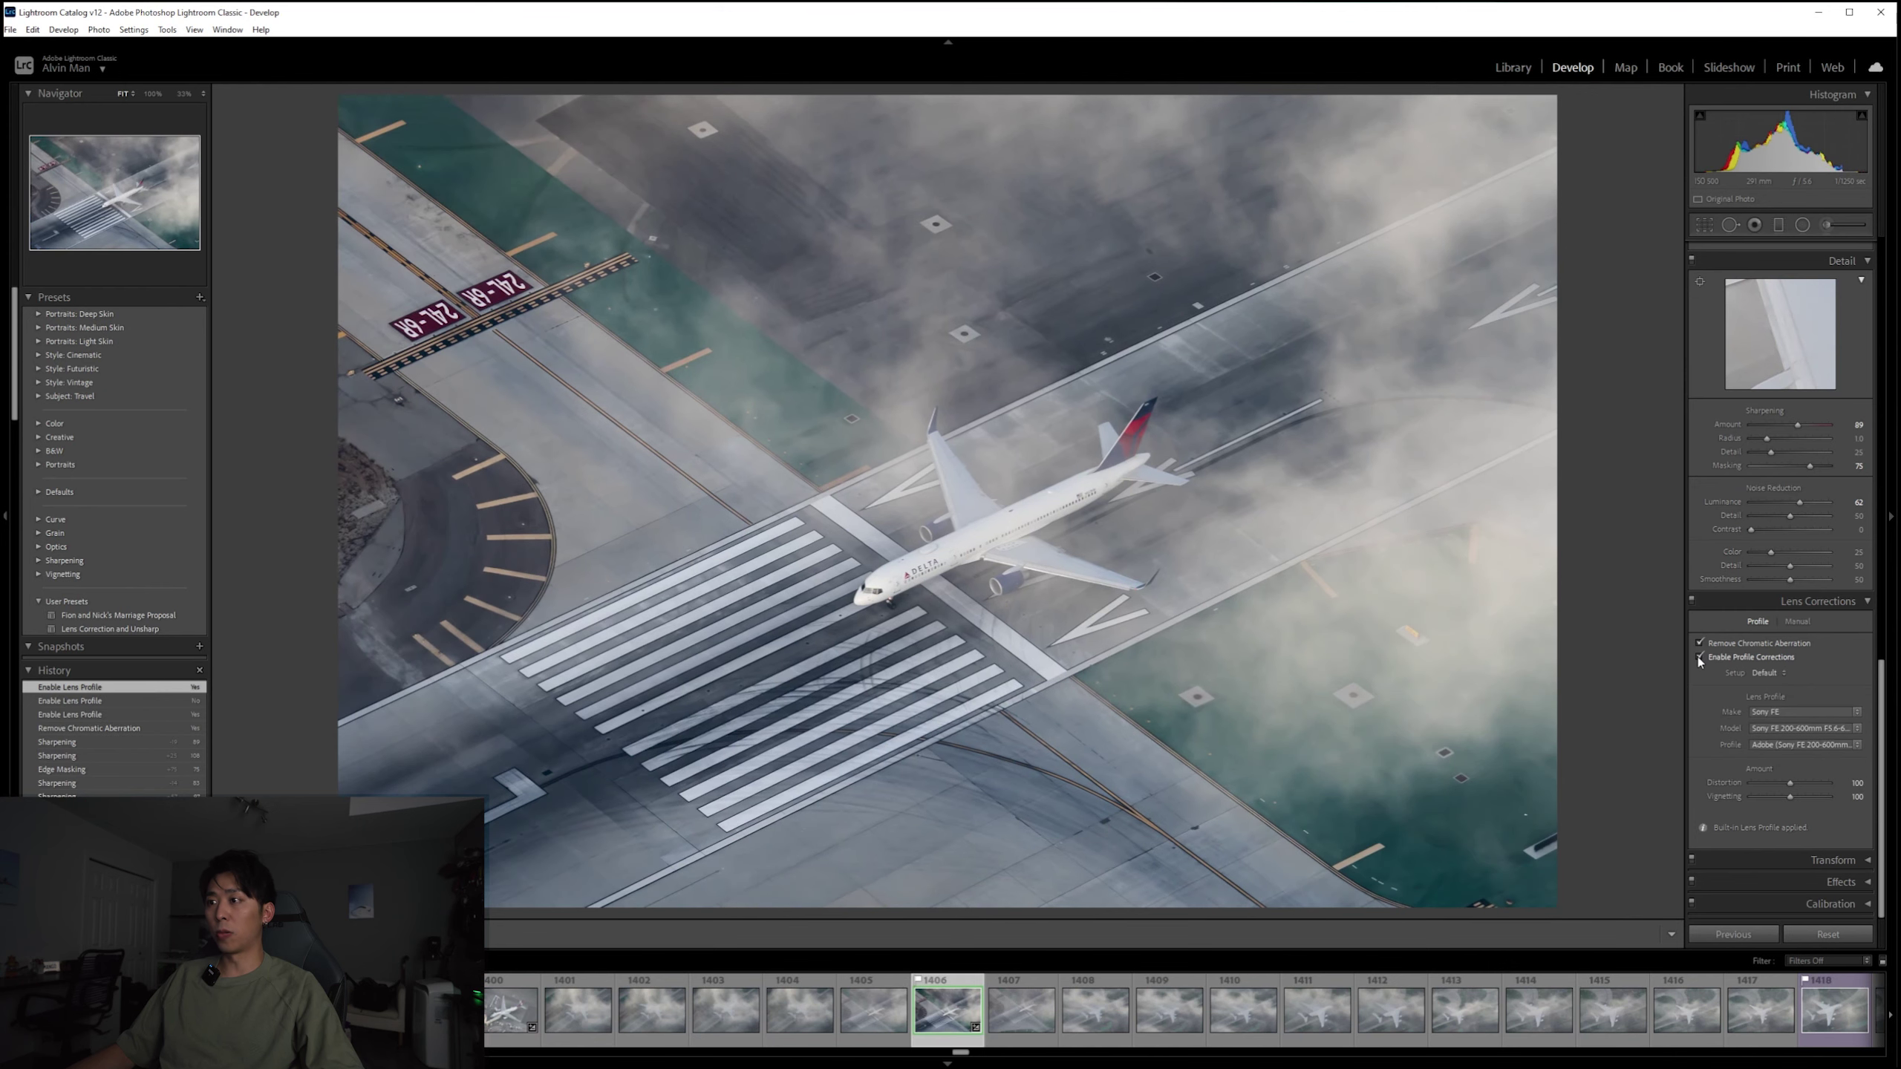
left_click(1699, 659)
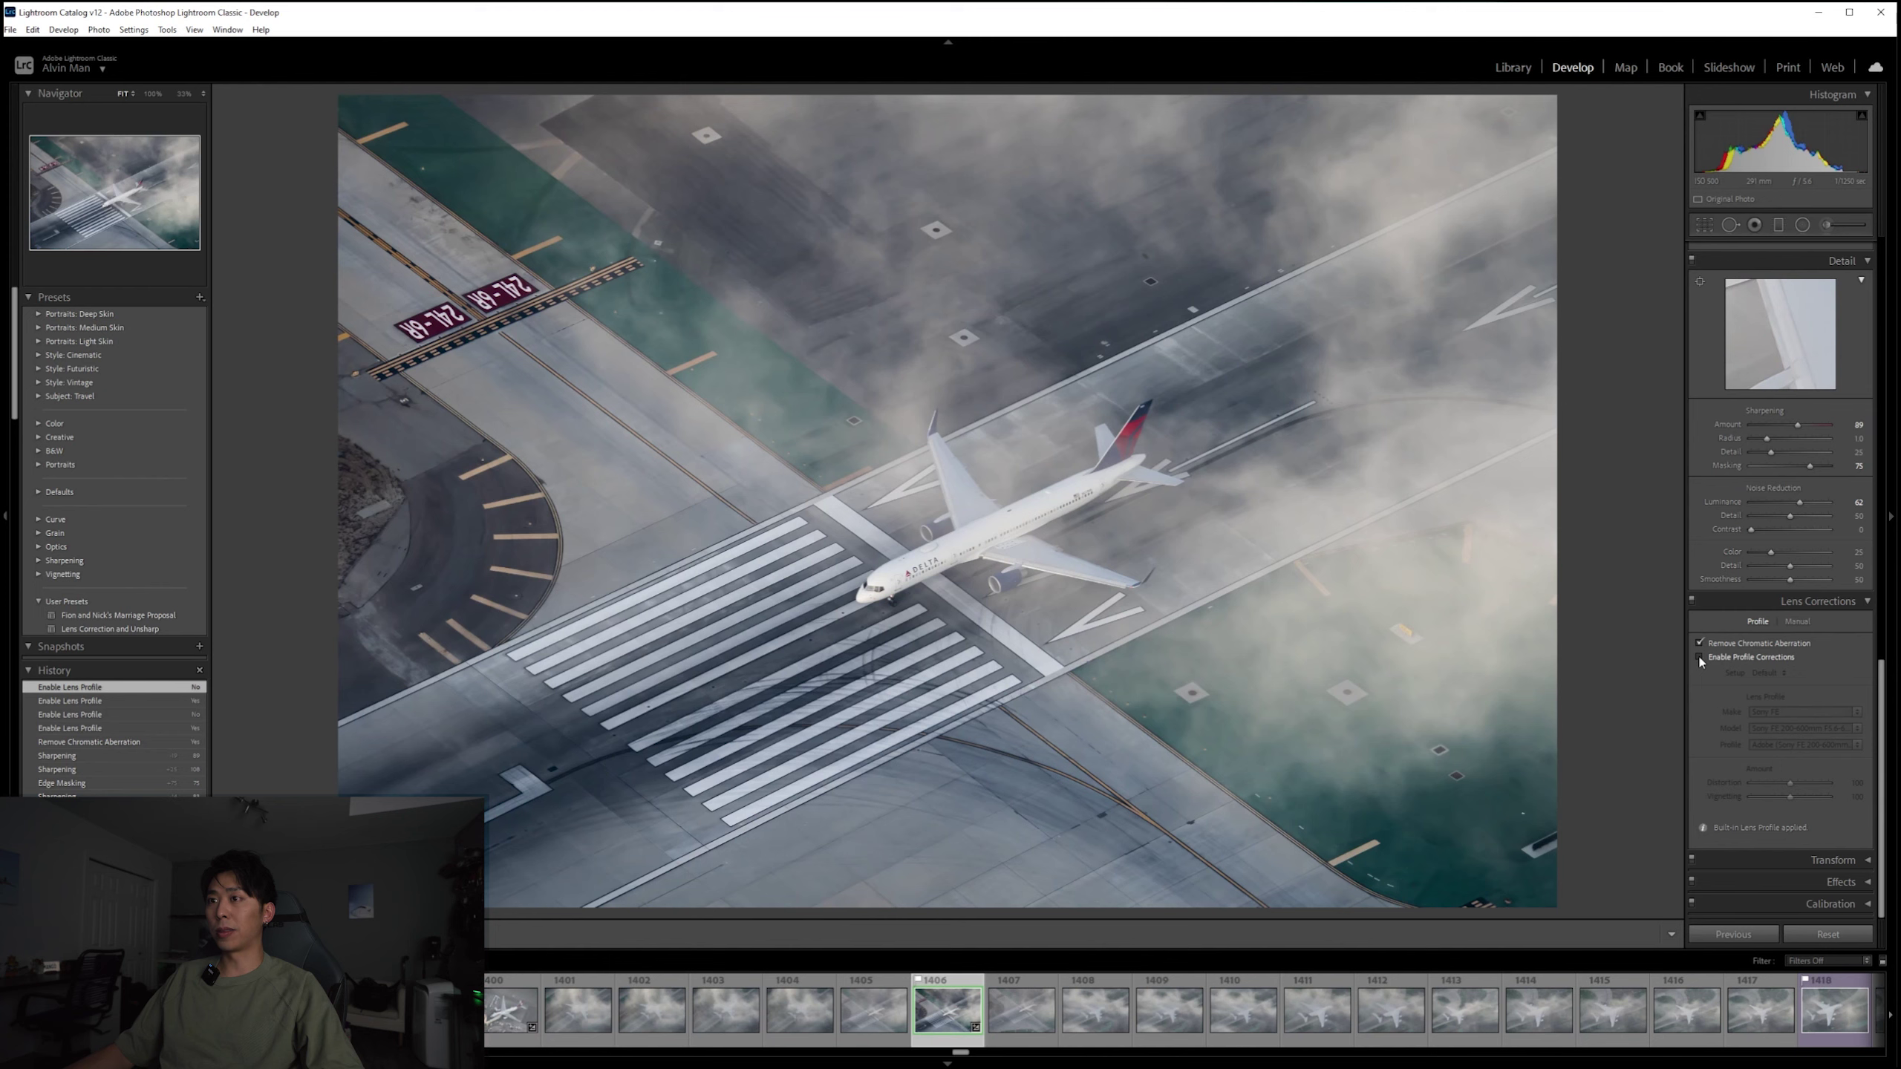
left_click(1700, 658)
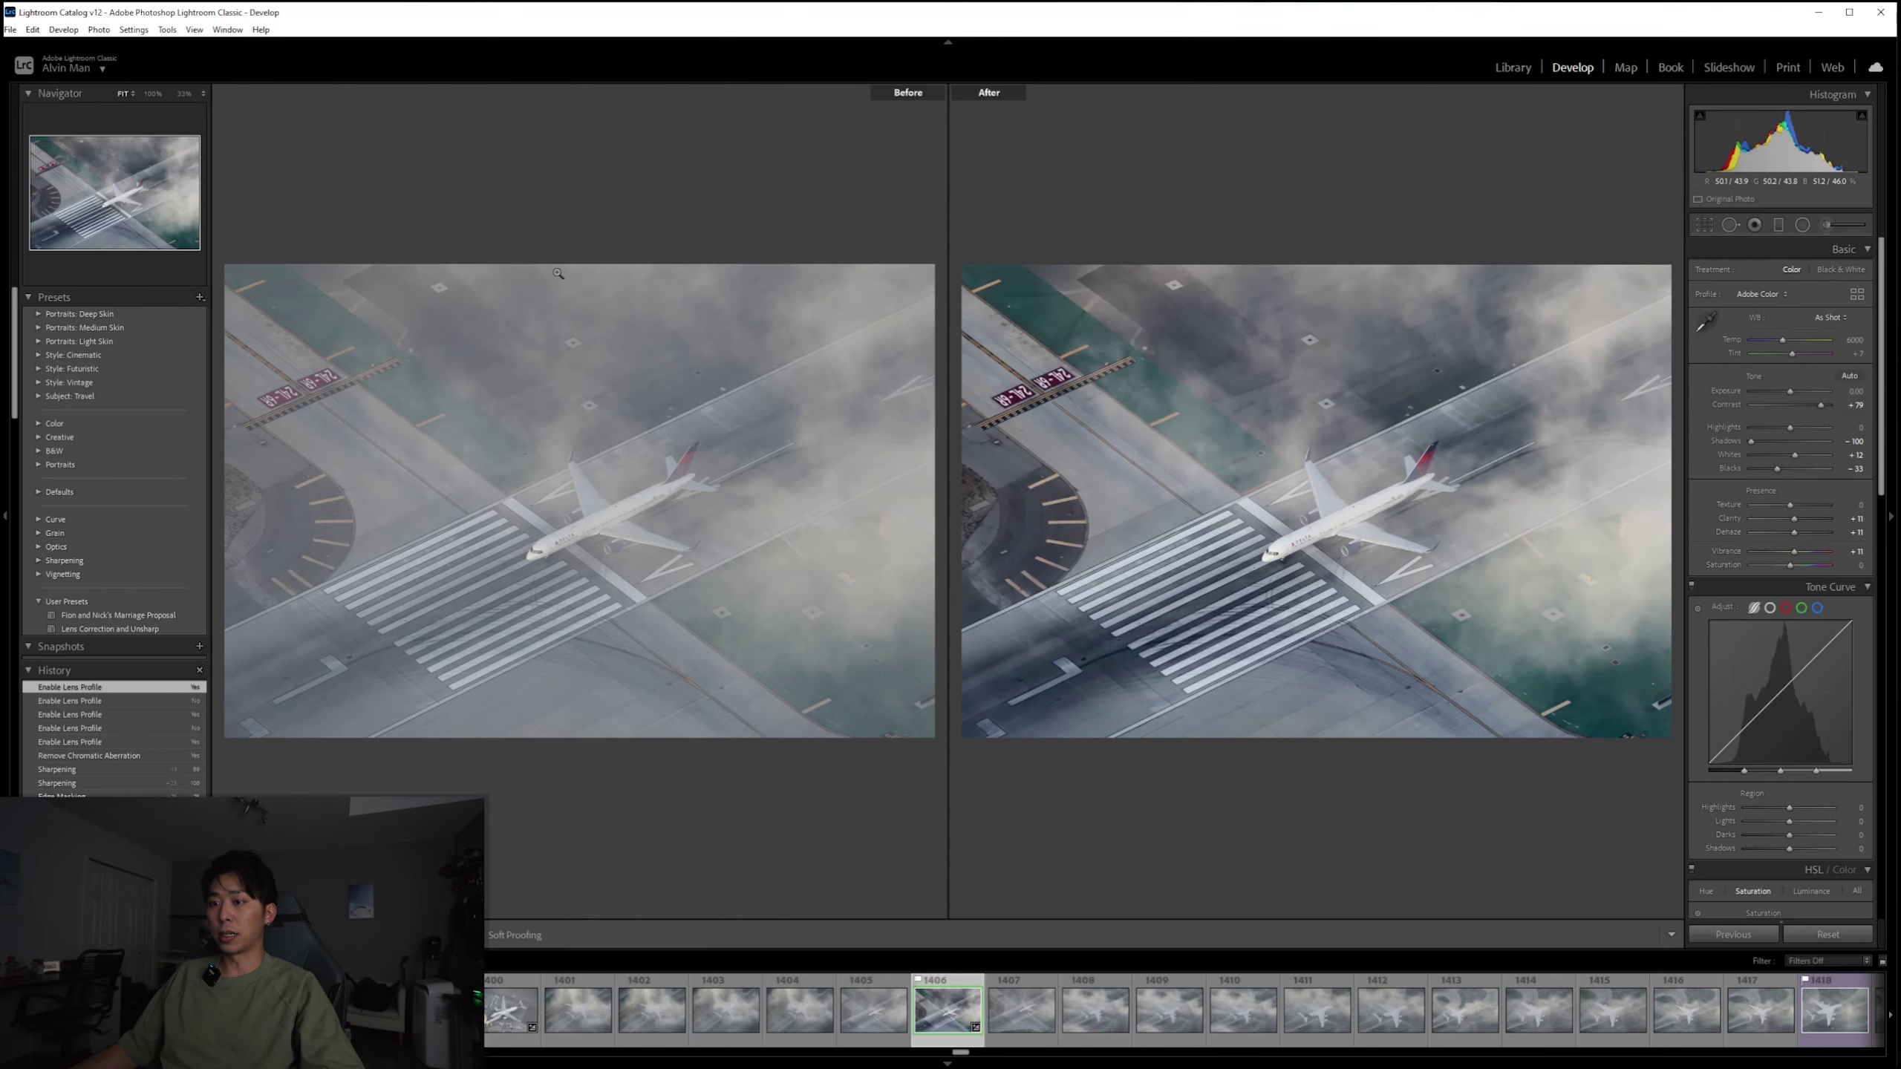
Step: Set Dehaze to +28 in the single edited view and raise Whites to about +30
left_click_drag(1795, 533, 1799, 532)
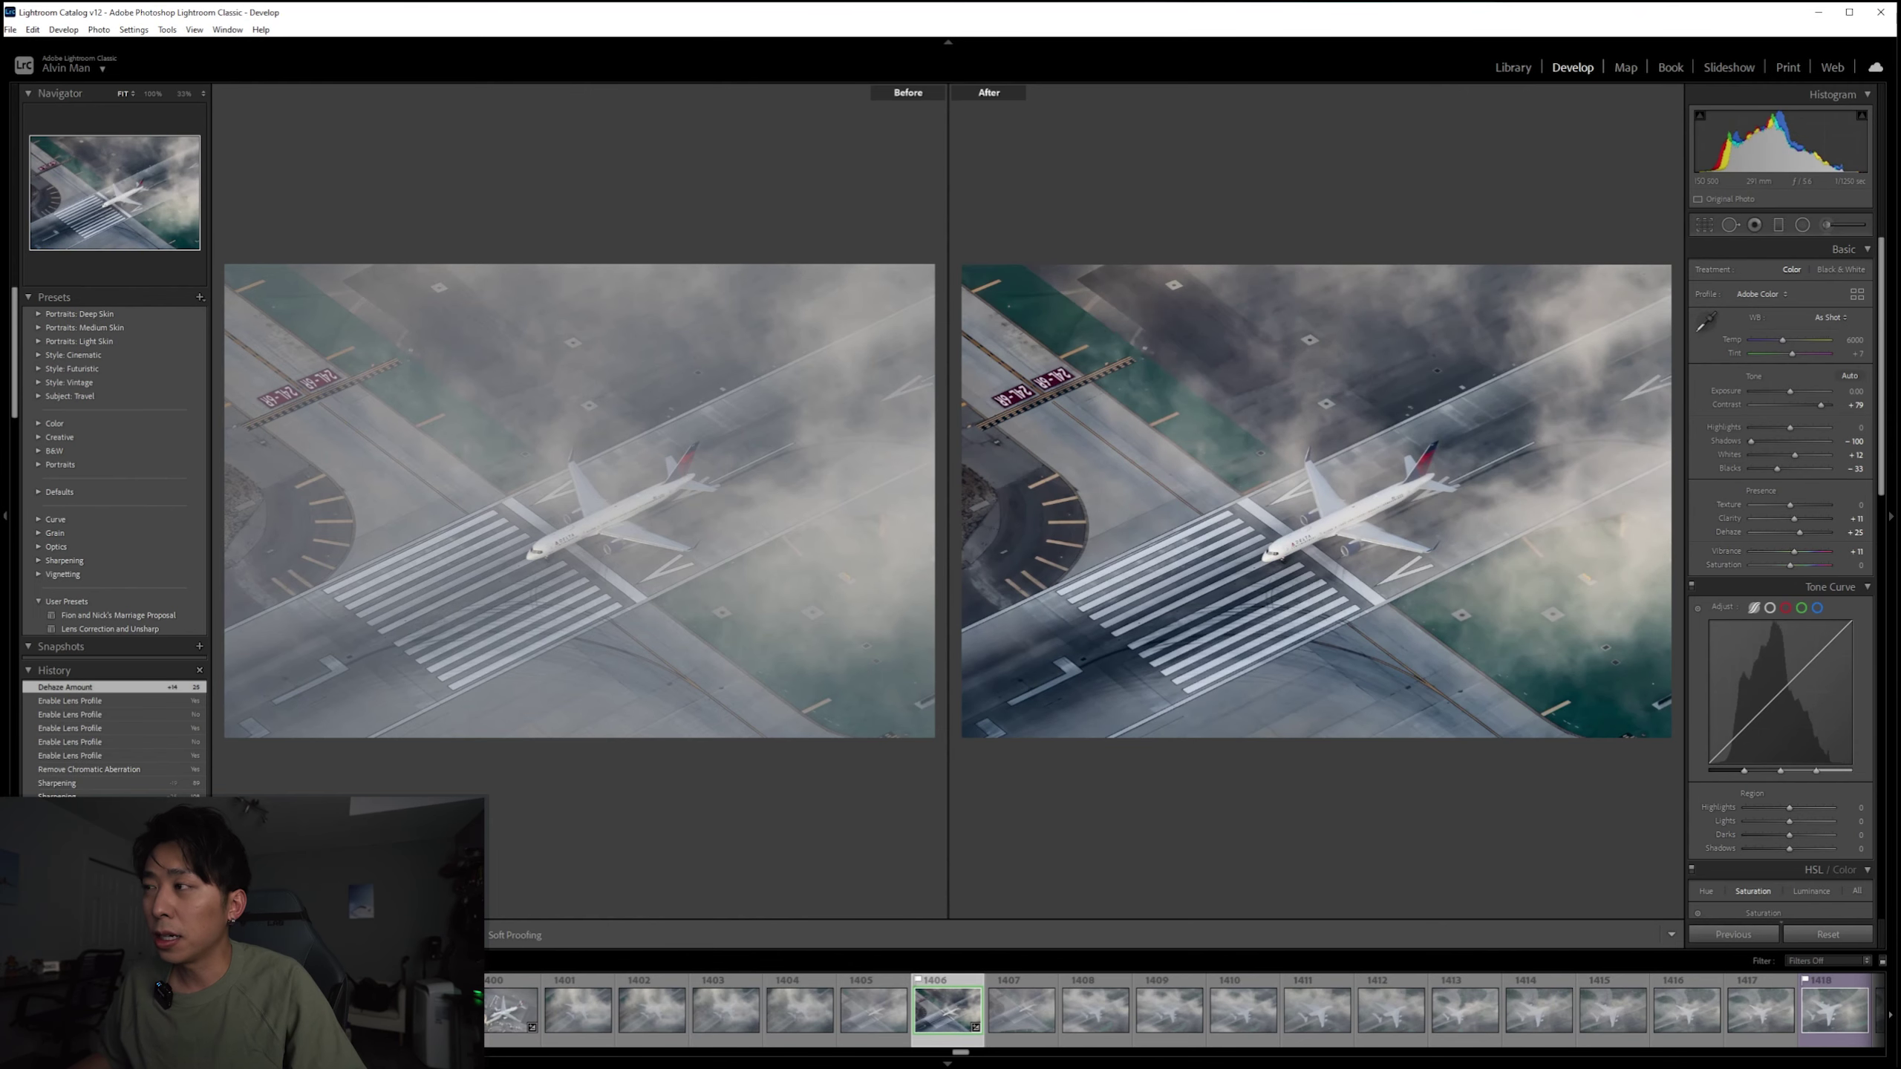
key("y")
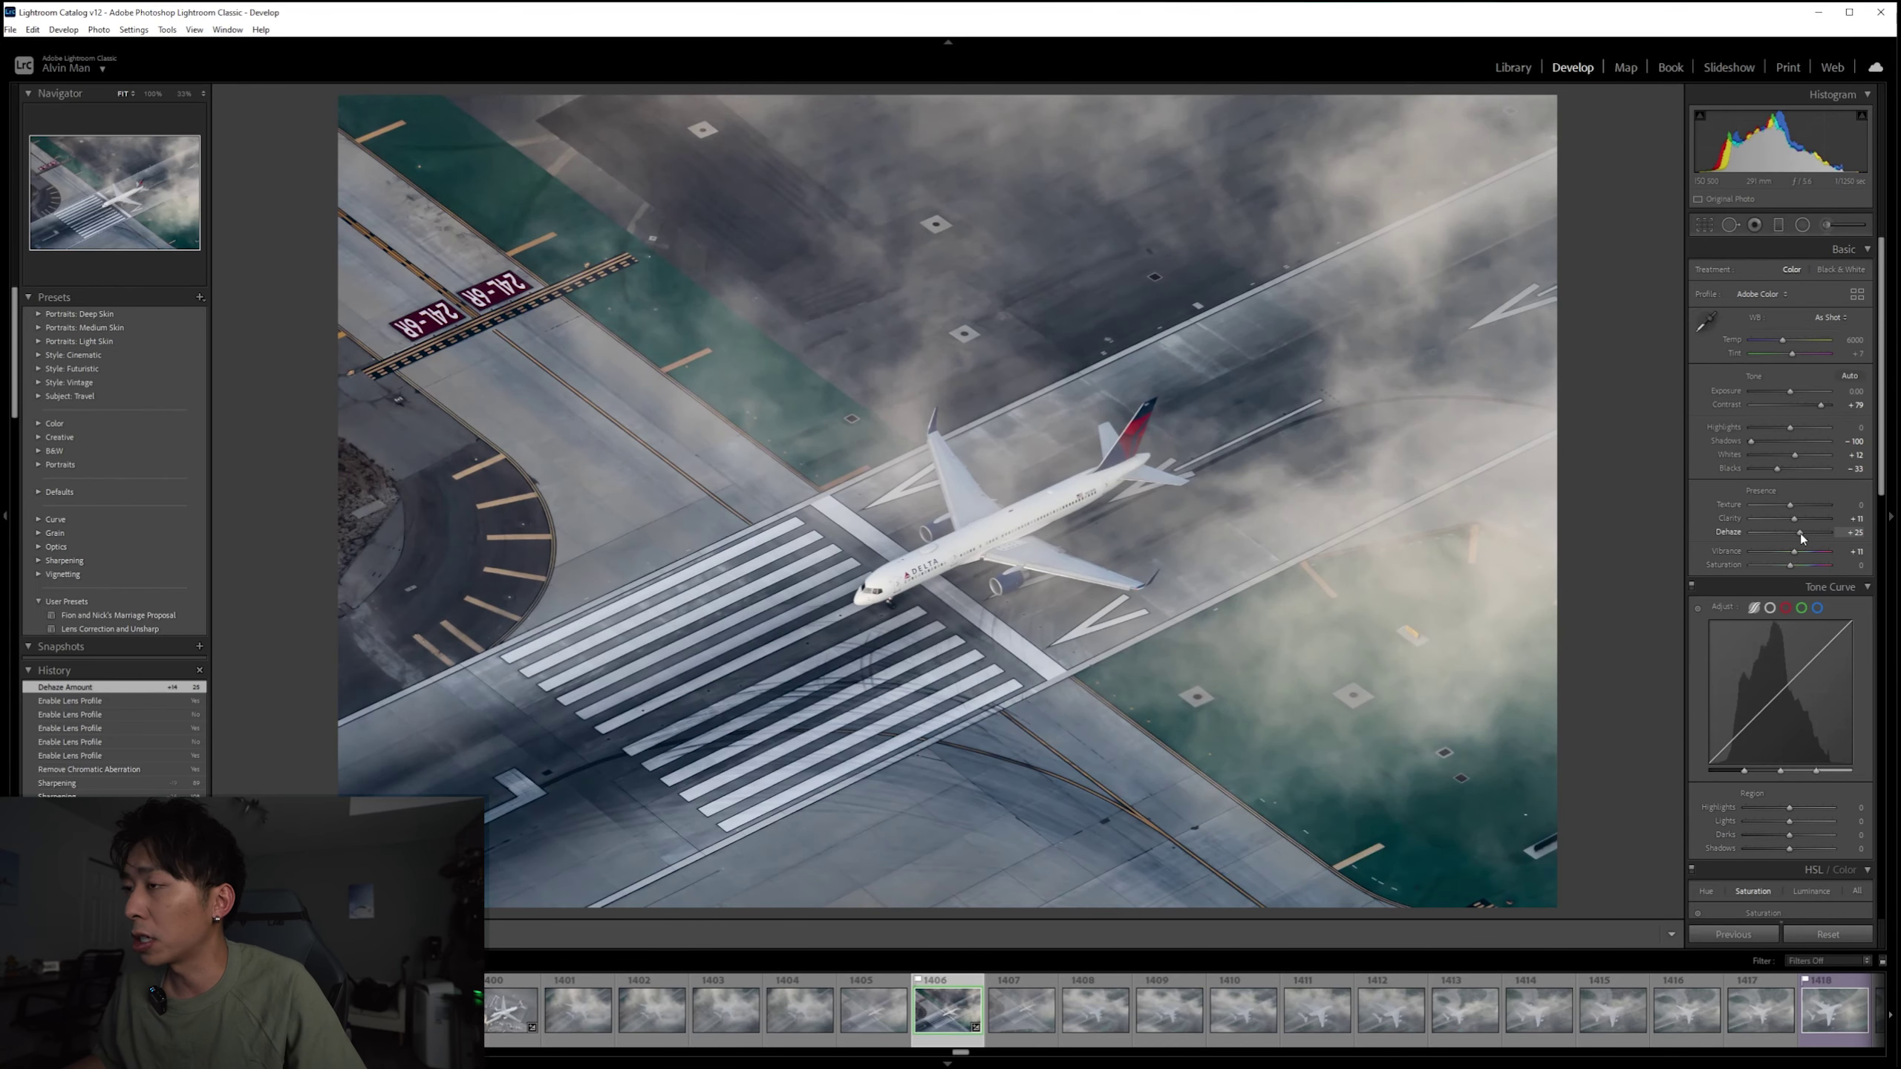
left_click_drag(1800, 533, 1804, 535)
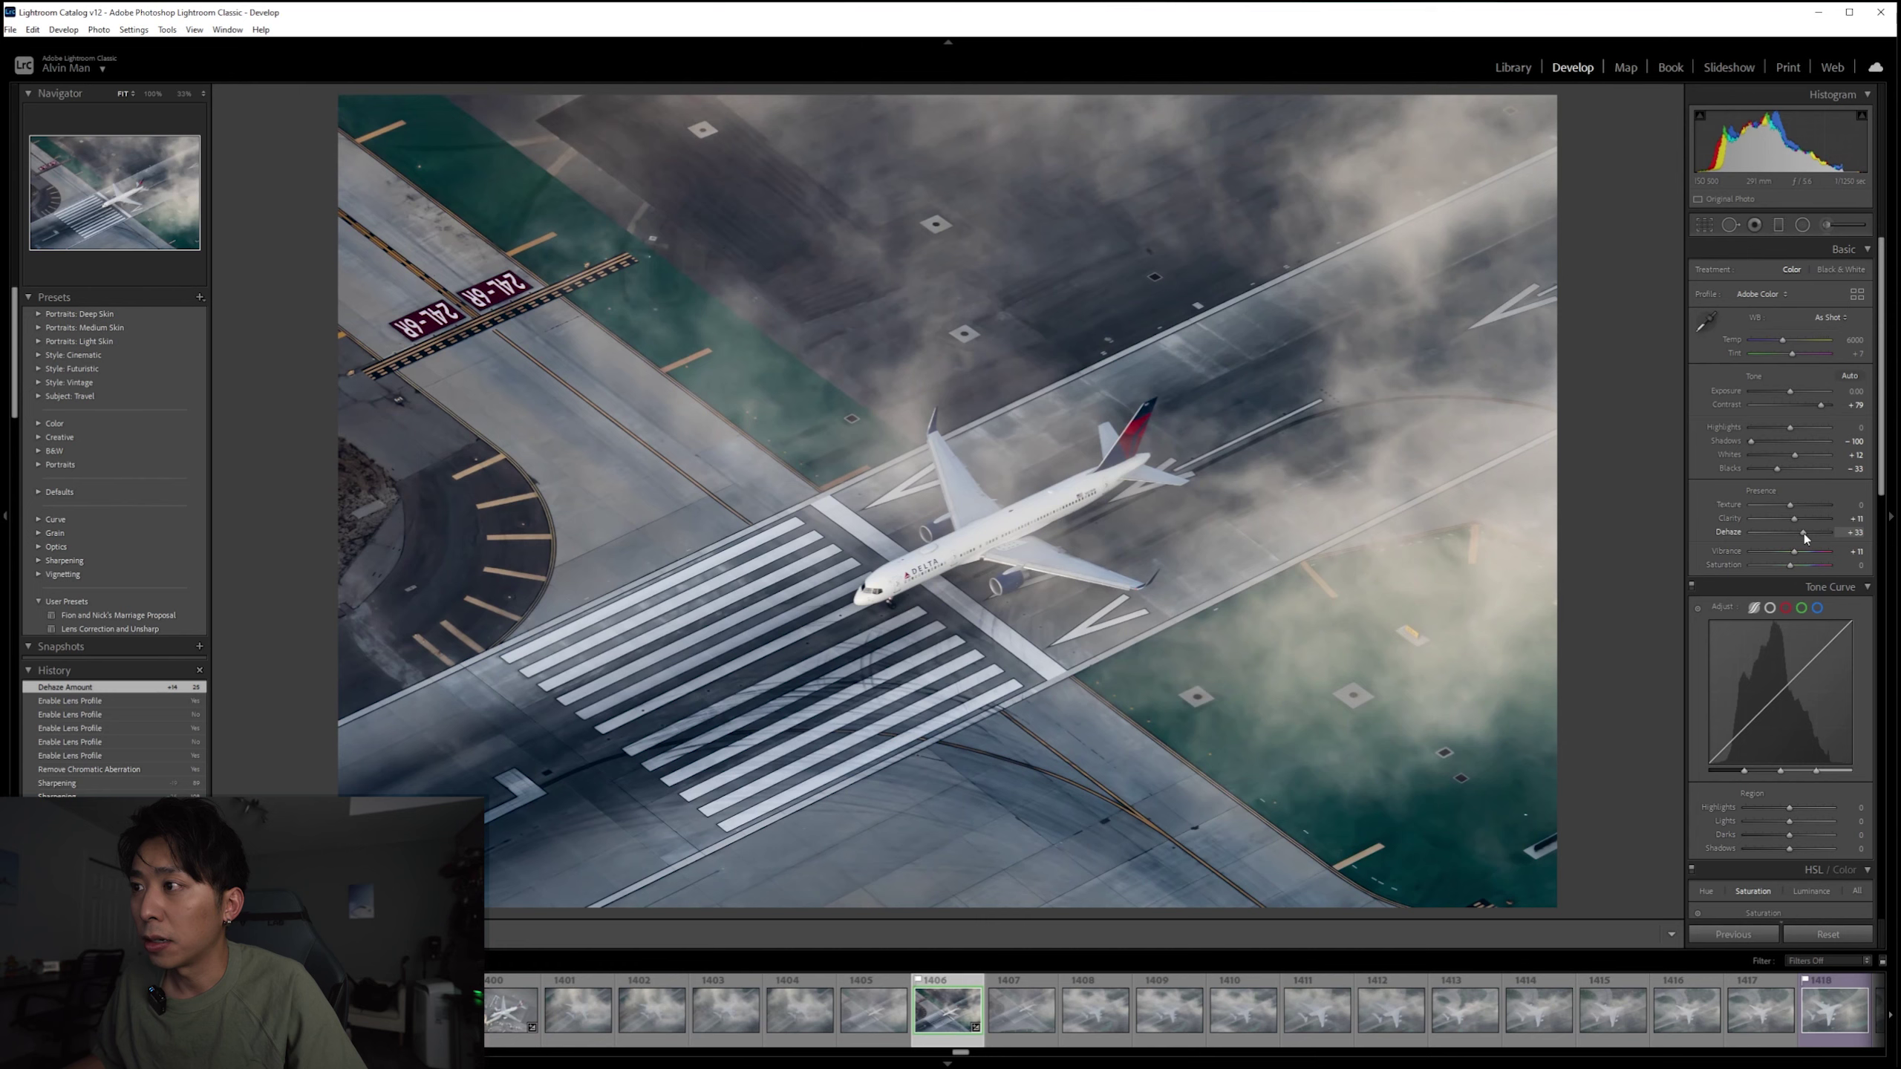
left_click_drag(1803, 533, 1802, 533)
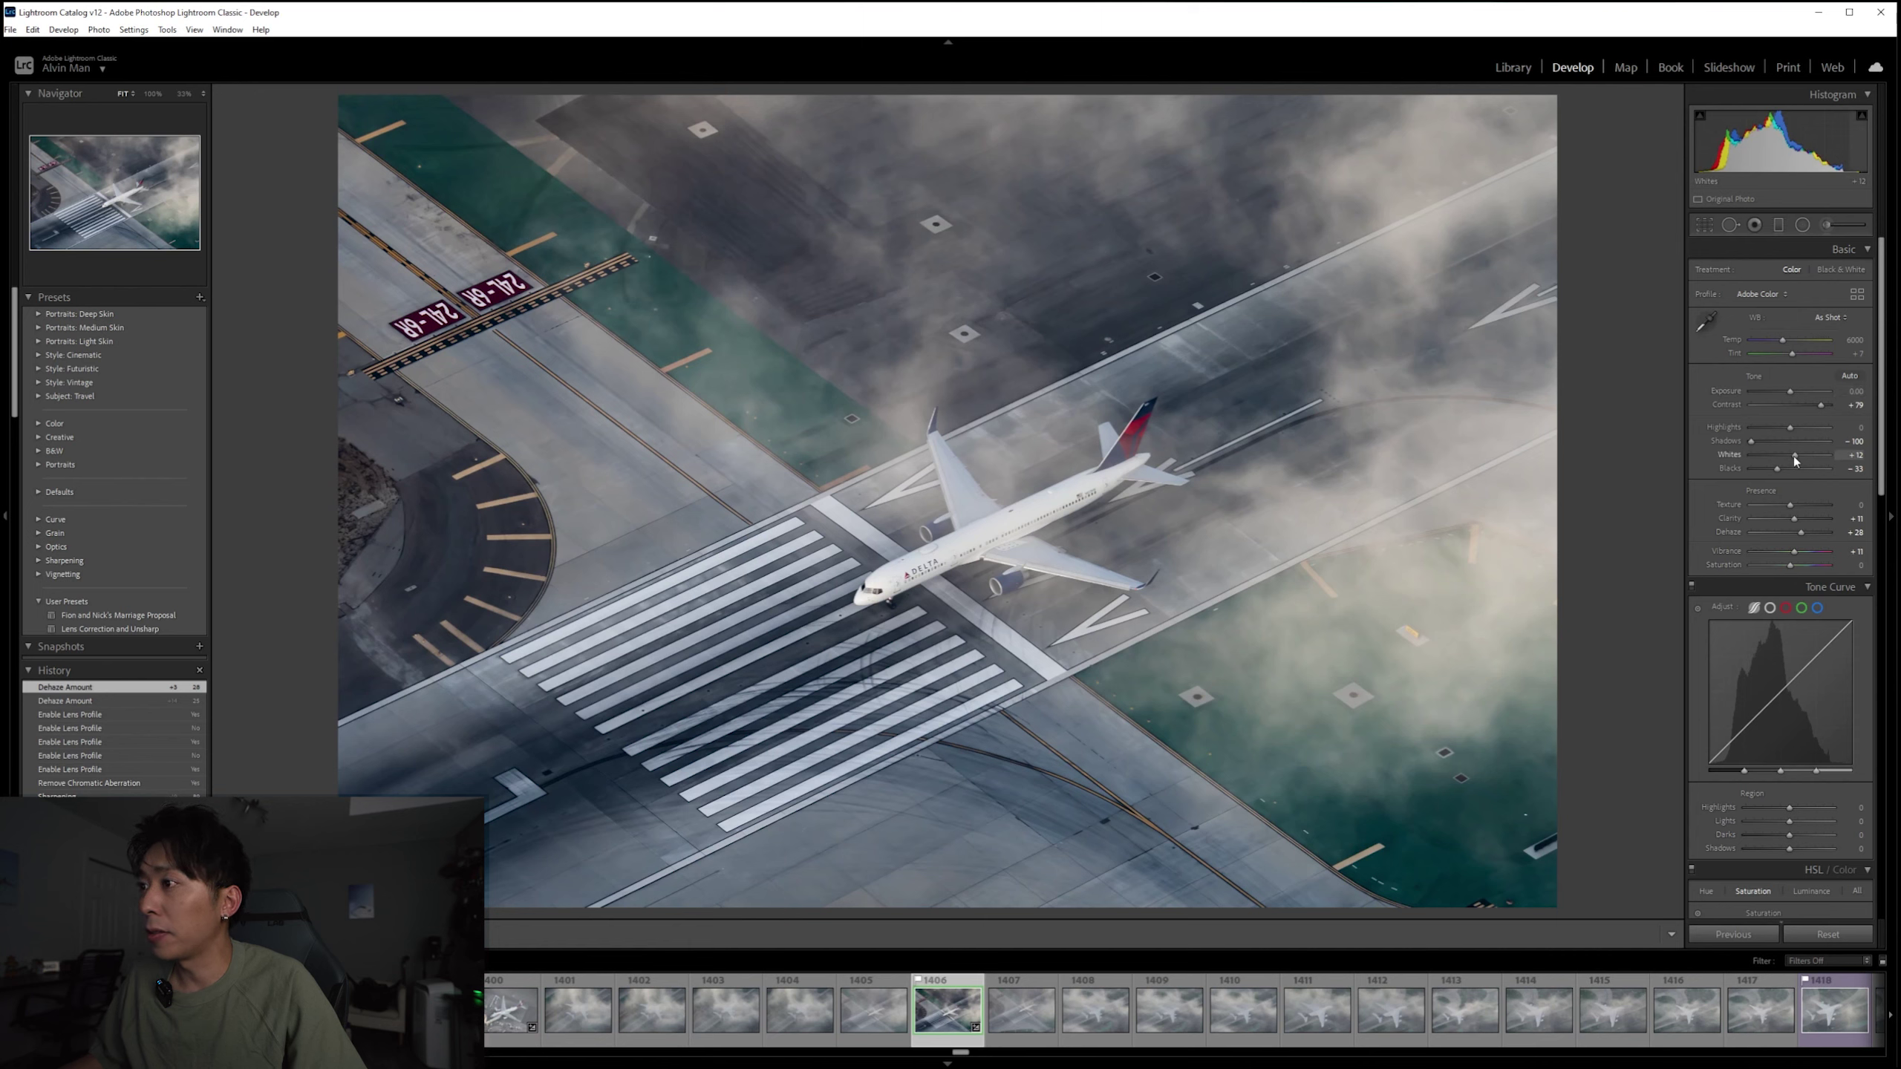
left_click_drag(1795, 460, 1776, 469)
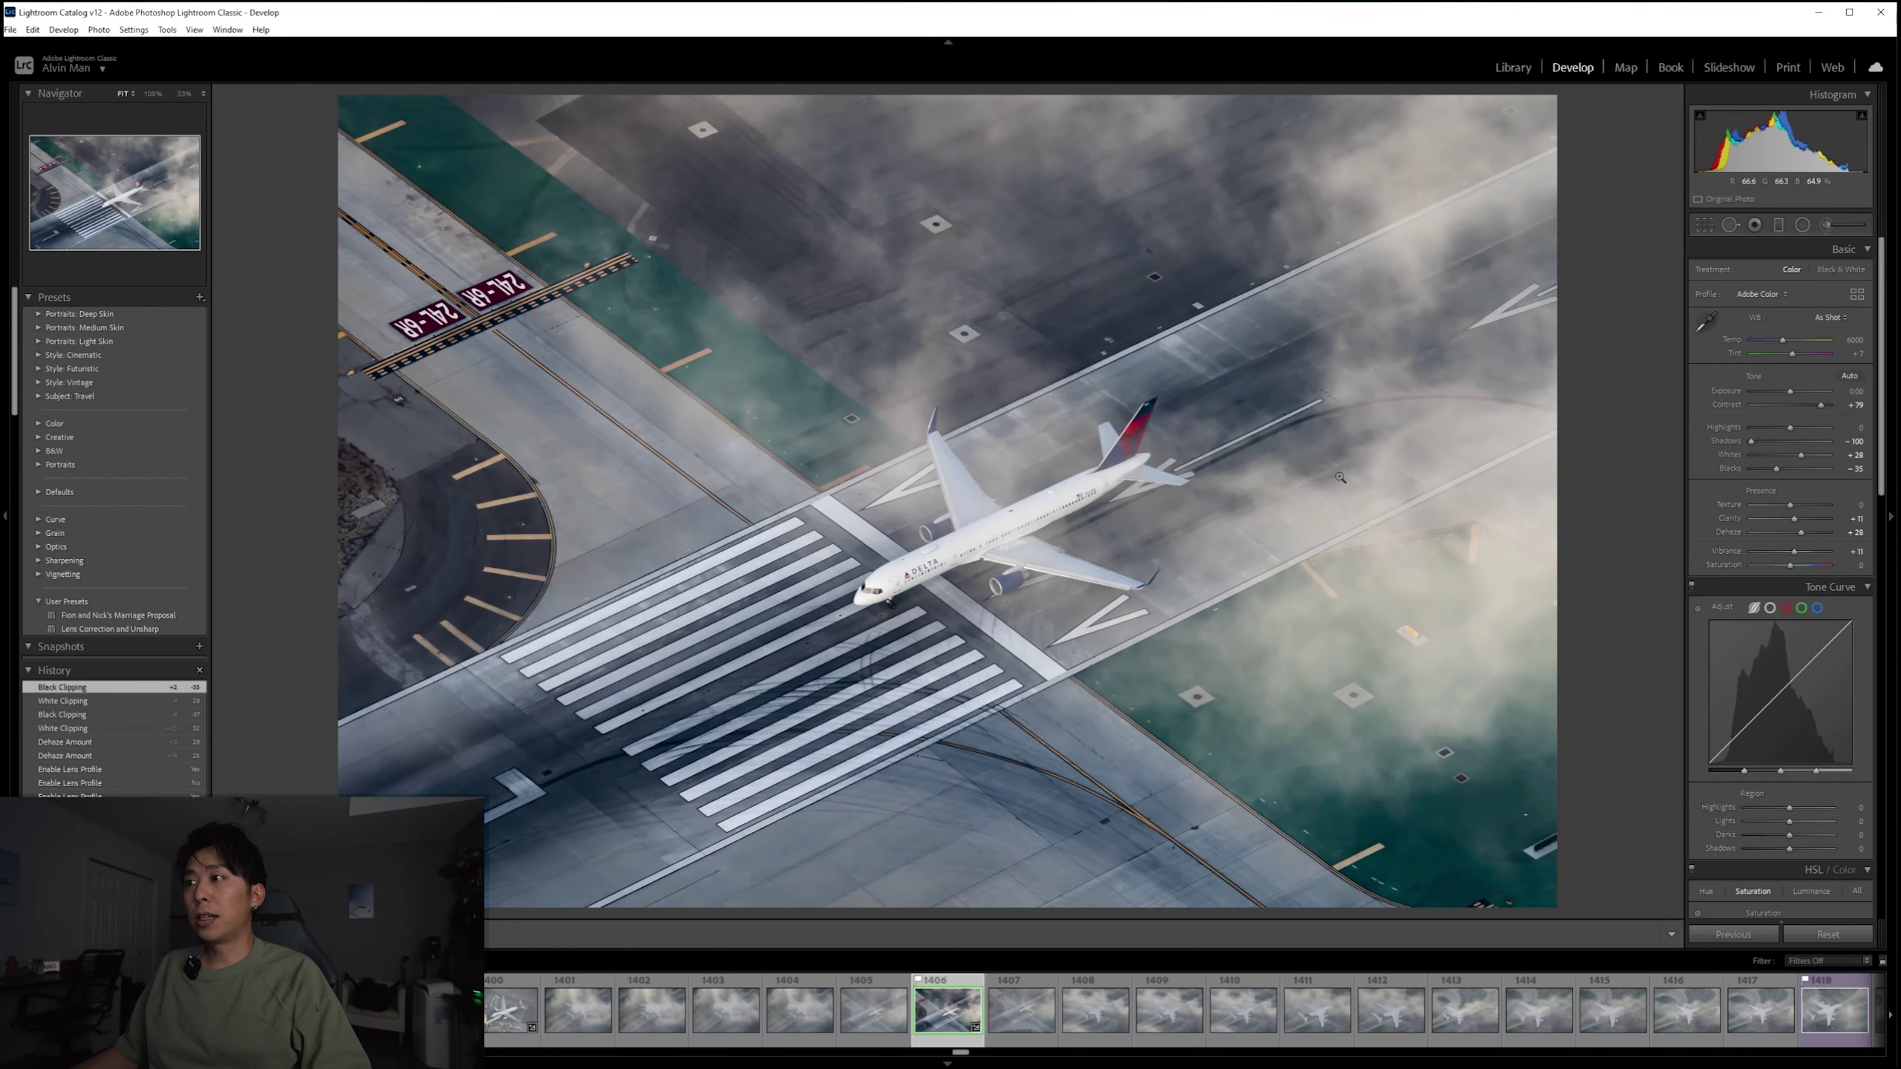
Step: Start a graduated filter, then discard the unwanted attempt
scroll(1747, 651, "down", 10)
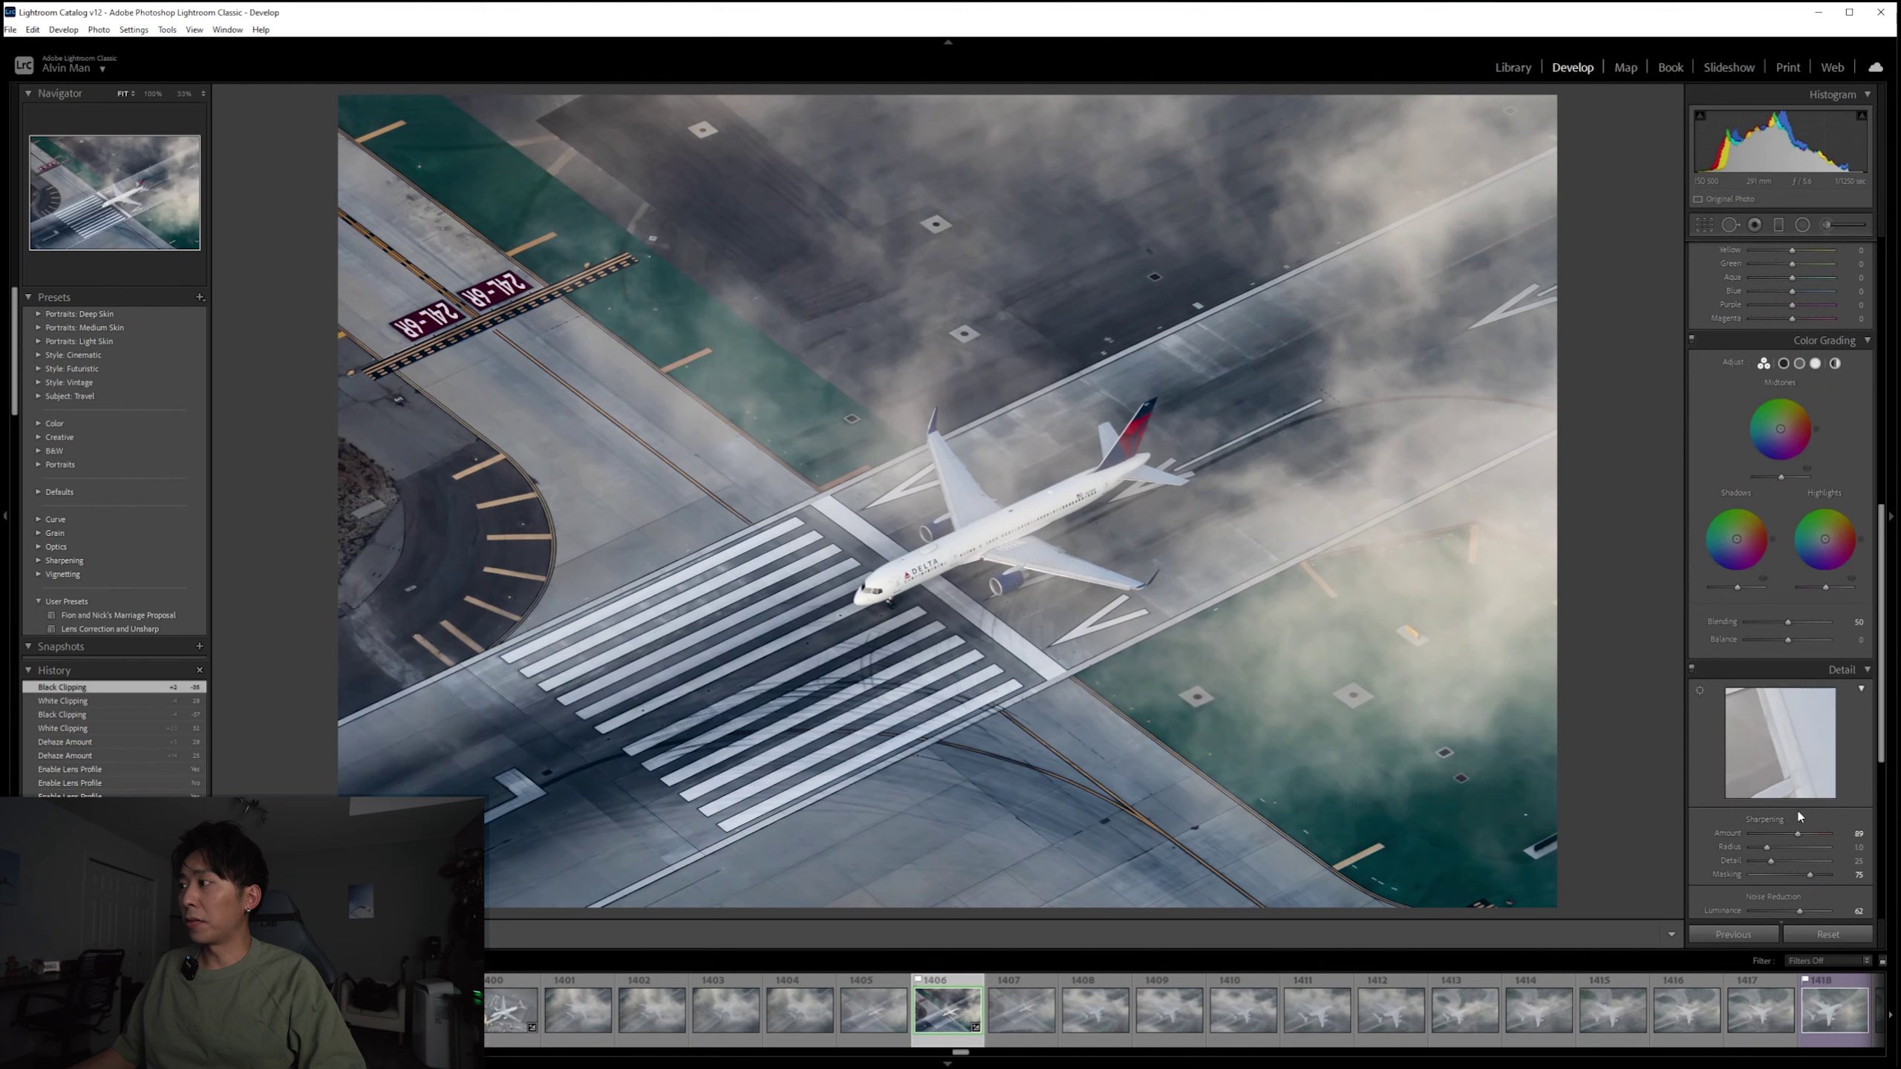
scroll(1747, 651, "up", 10)
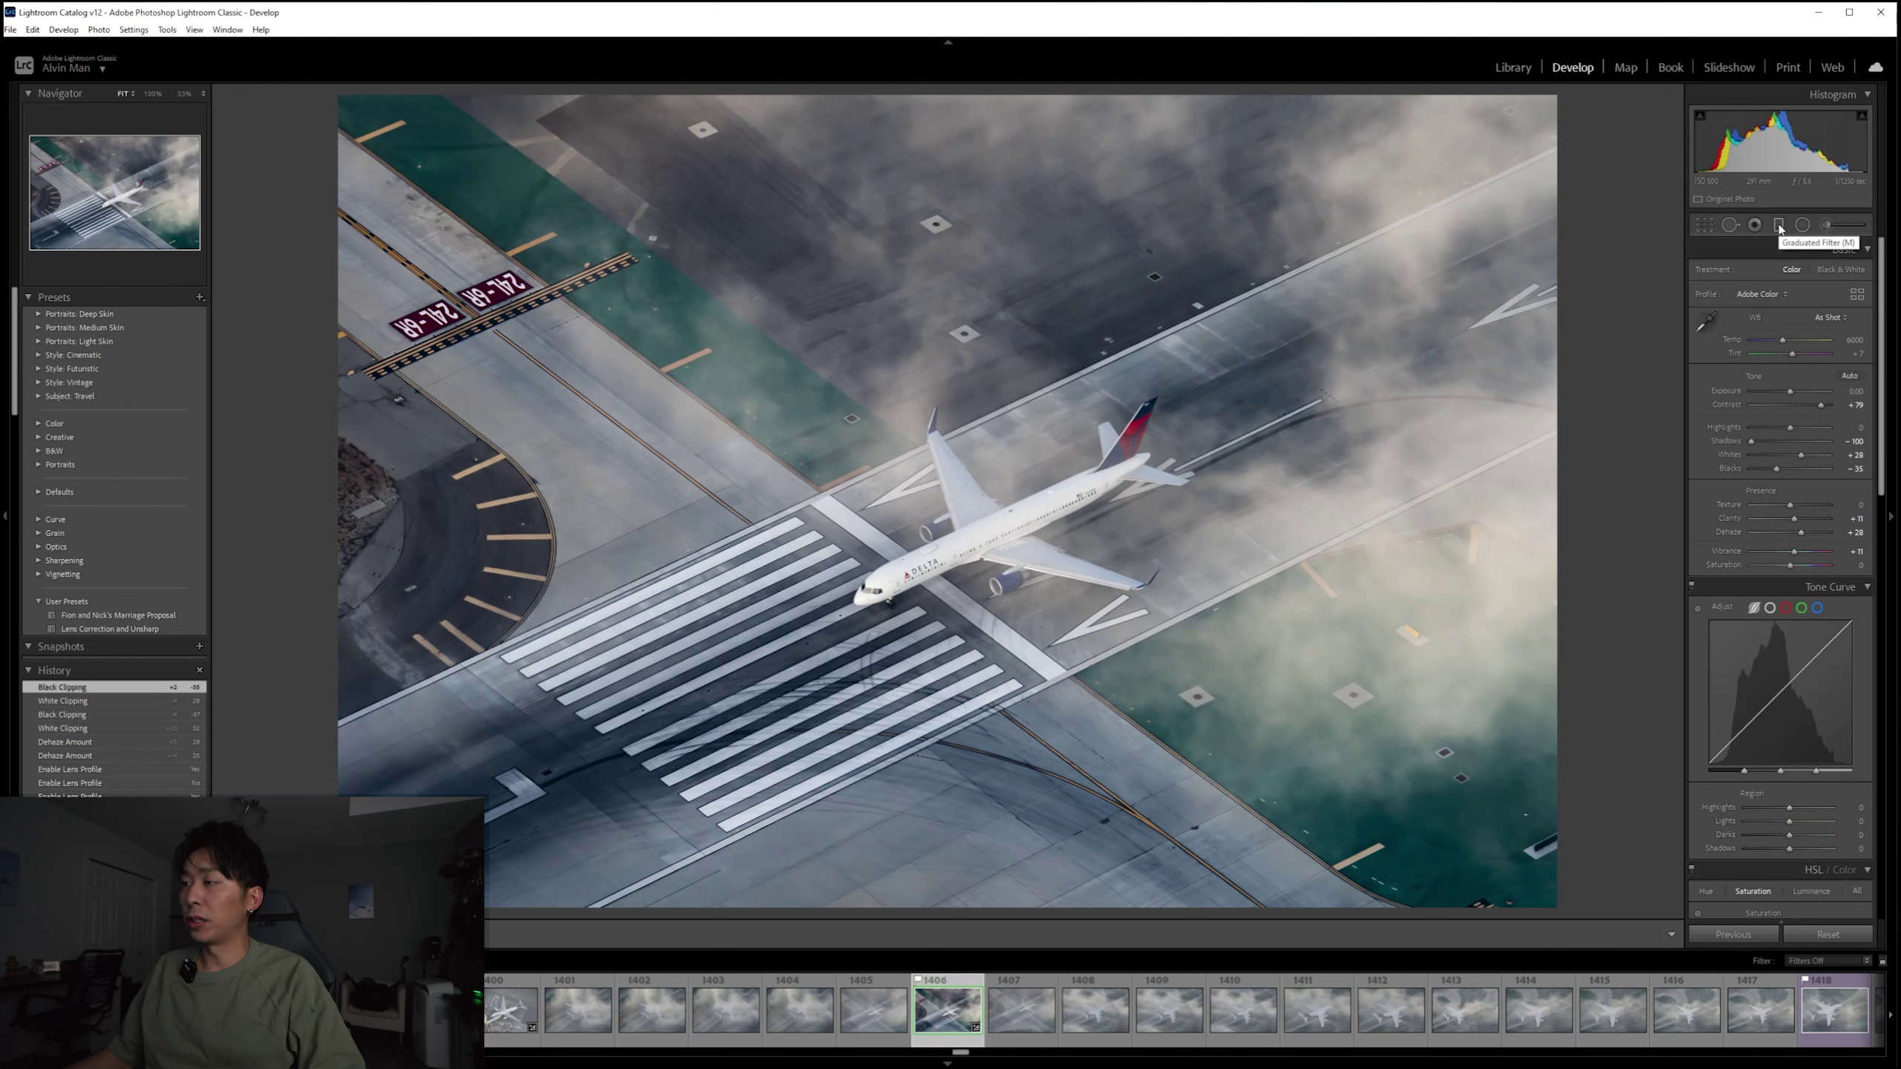
left_click(1780, 226)
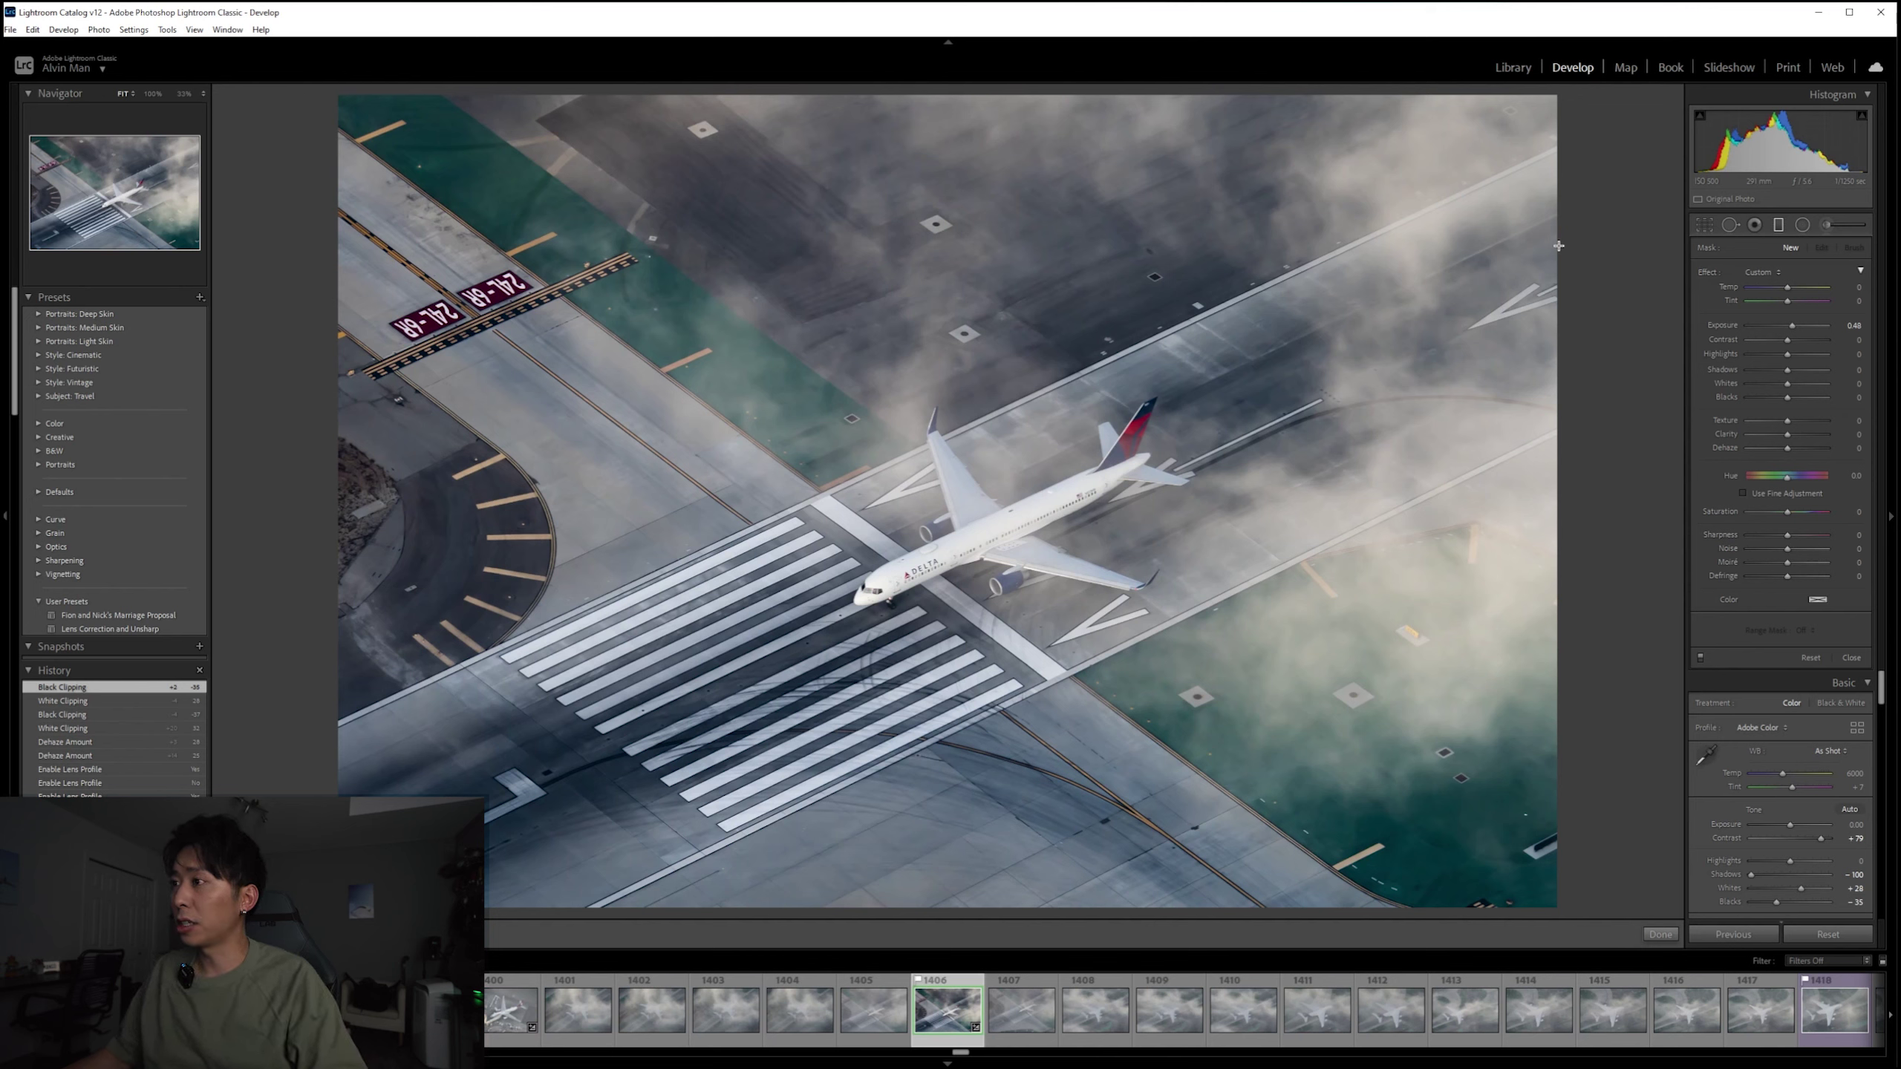
left_click(730, 298)
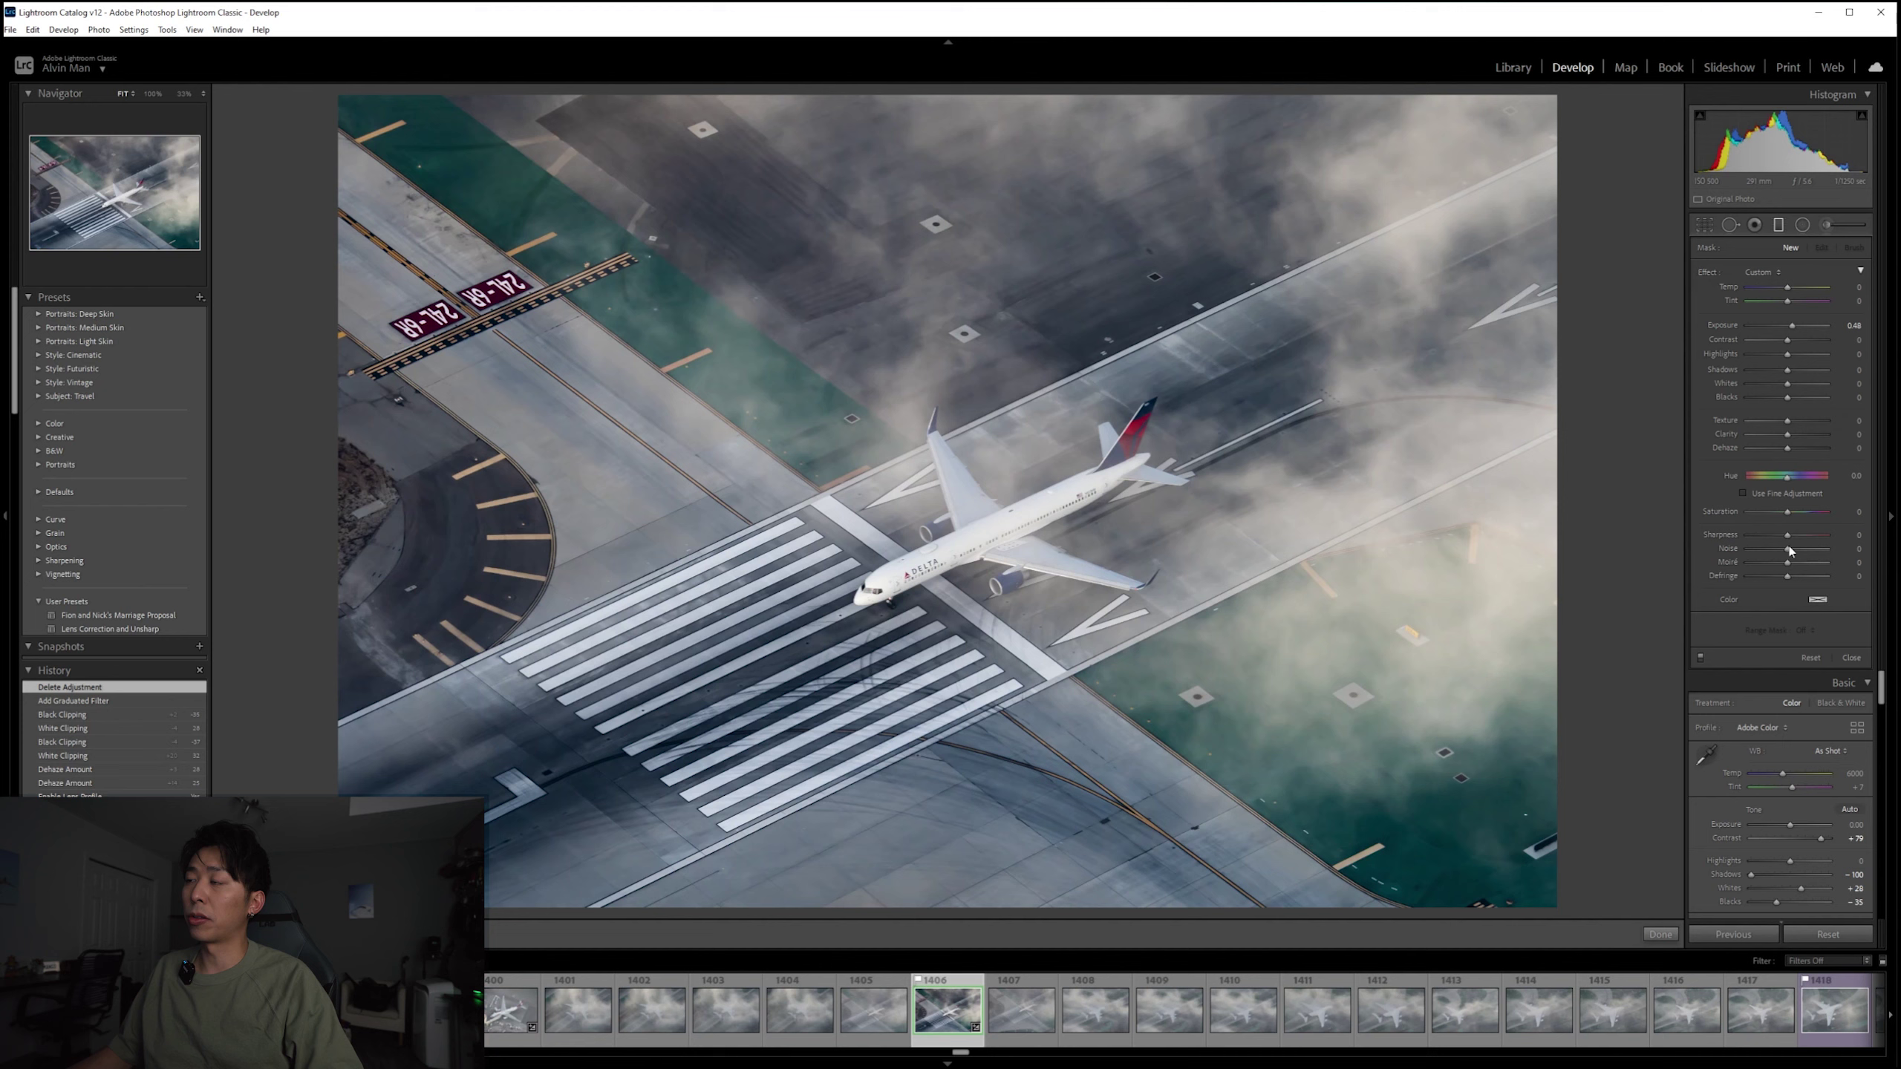
left_click(1852, 658)
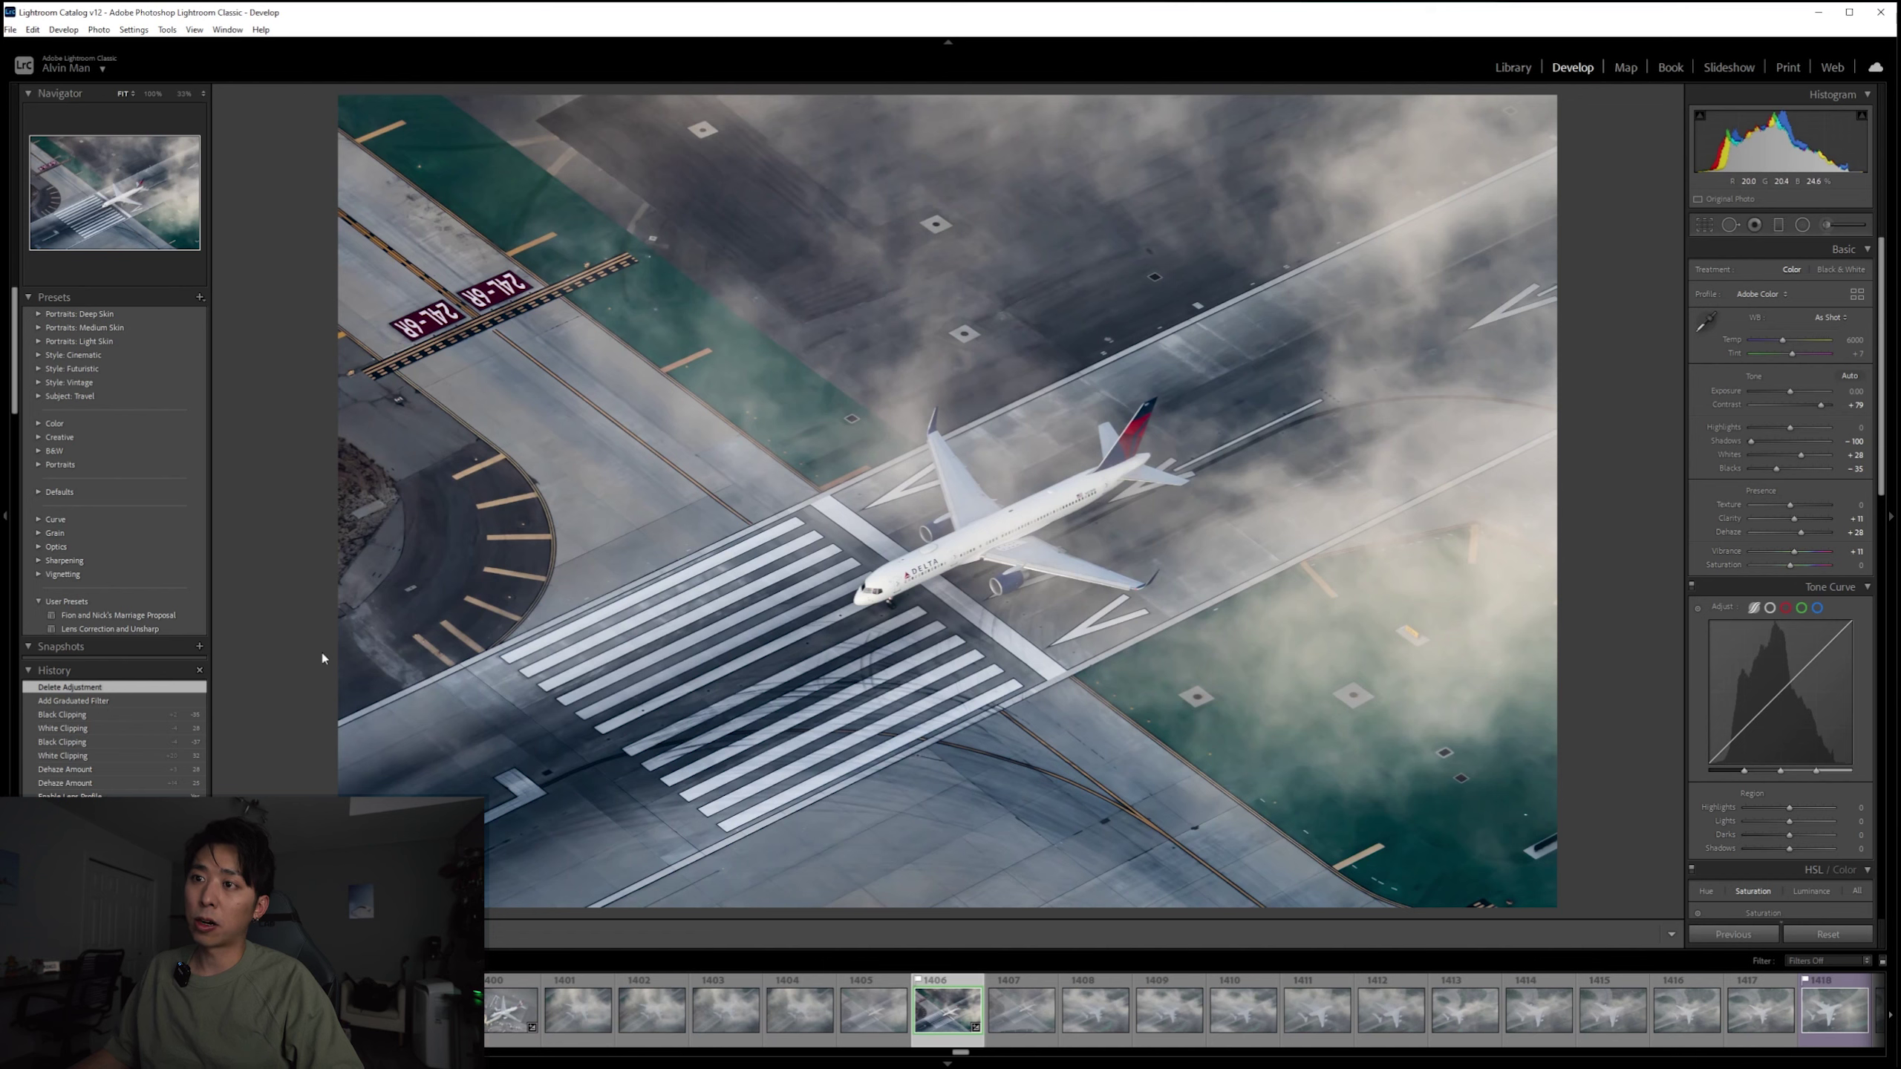
Step: Add a diagonal graduated filter with Exposure -0.41, then place a radial filter over the plane
left_click(1779, 225)
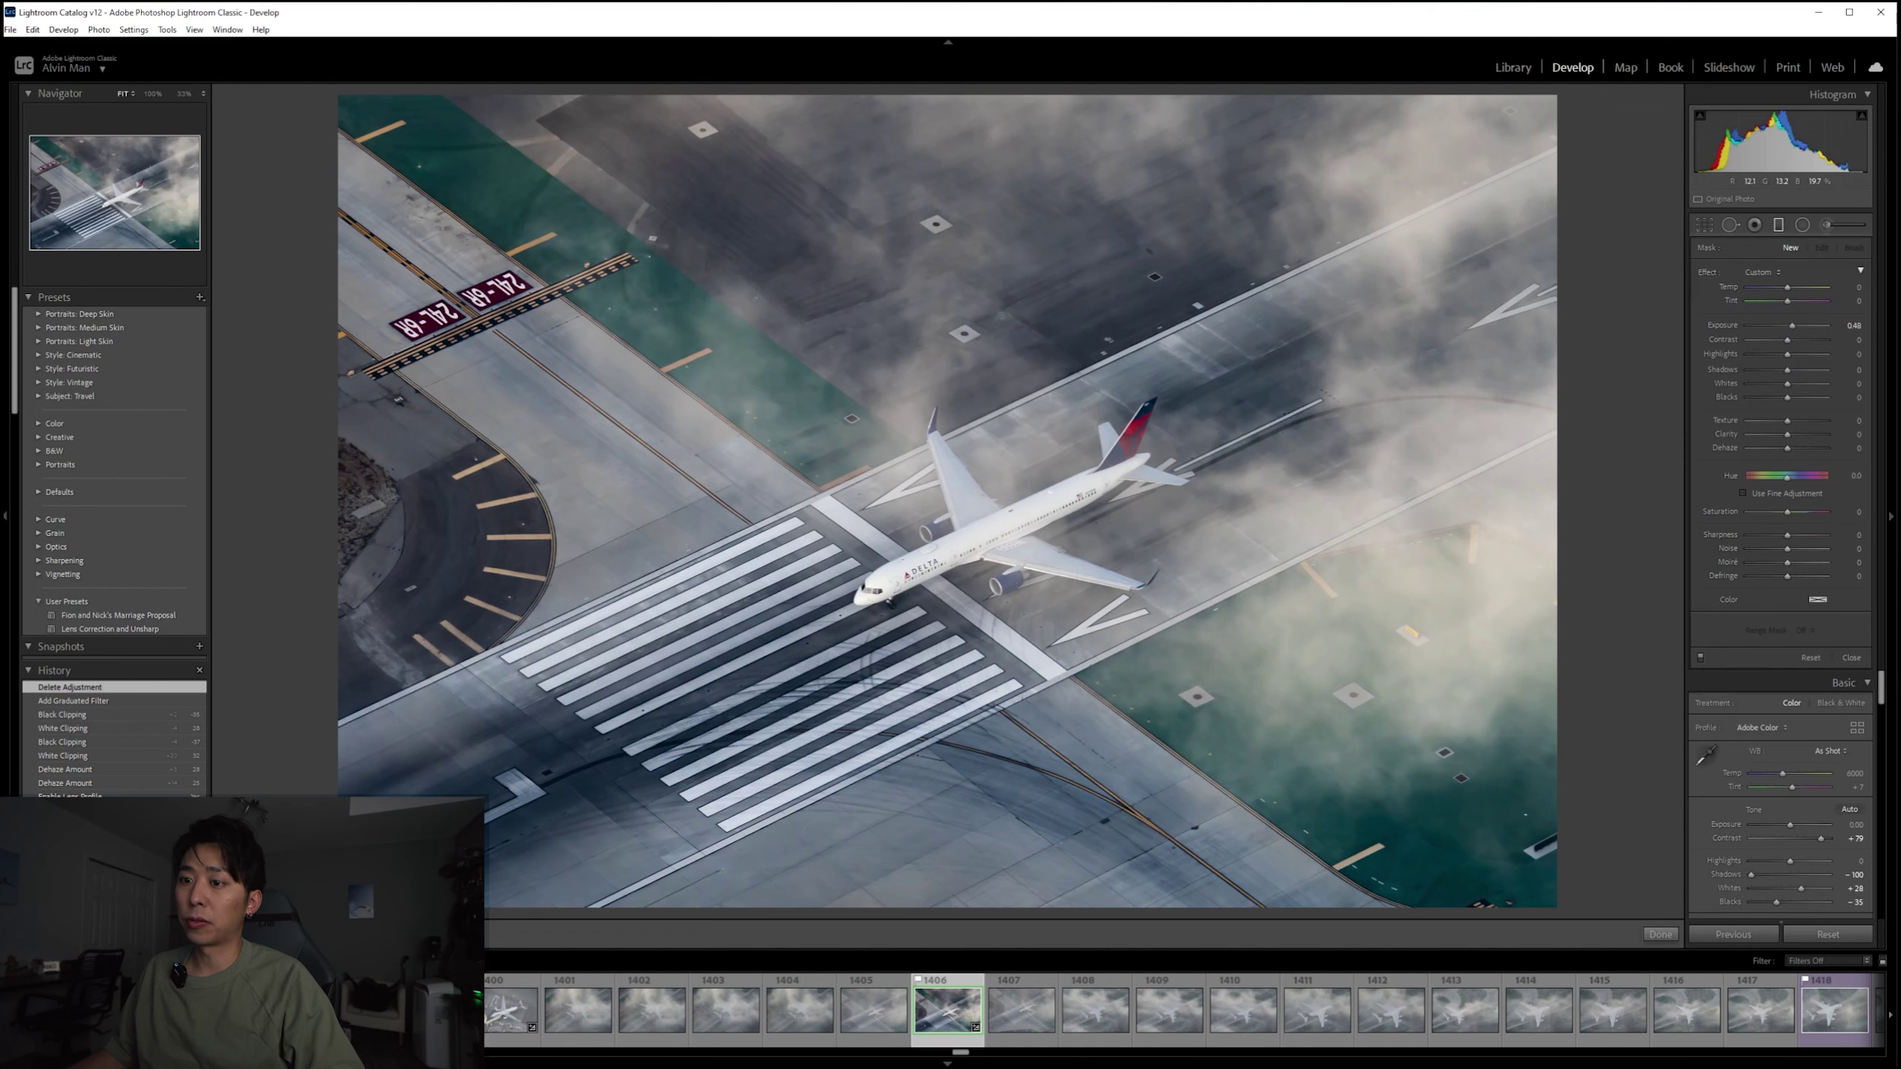
left_click_drag(295, 891, 1219, 460)
left_click_drag(1353, 403, 1786, 326)
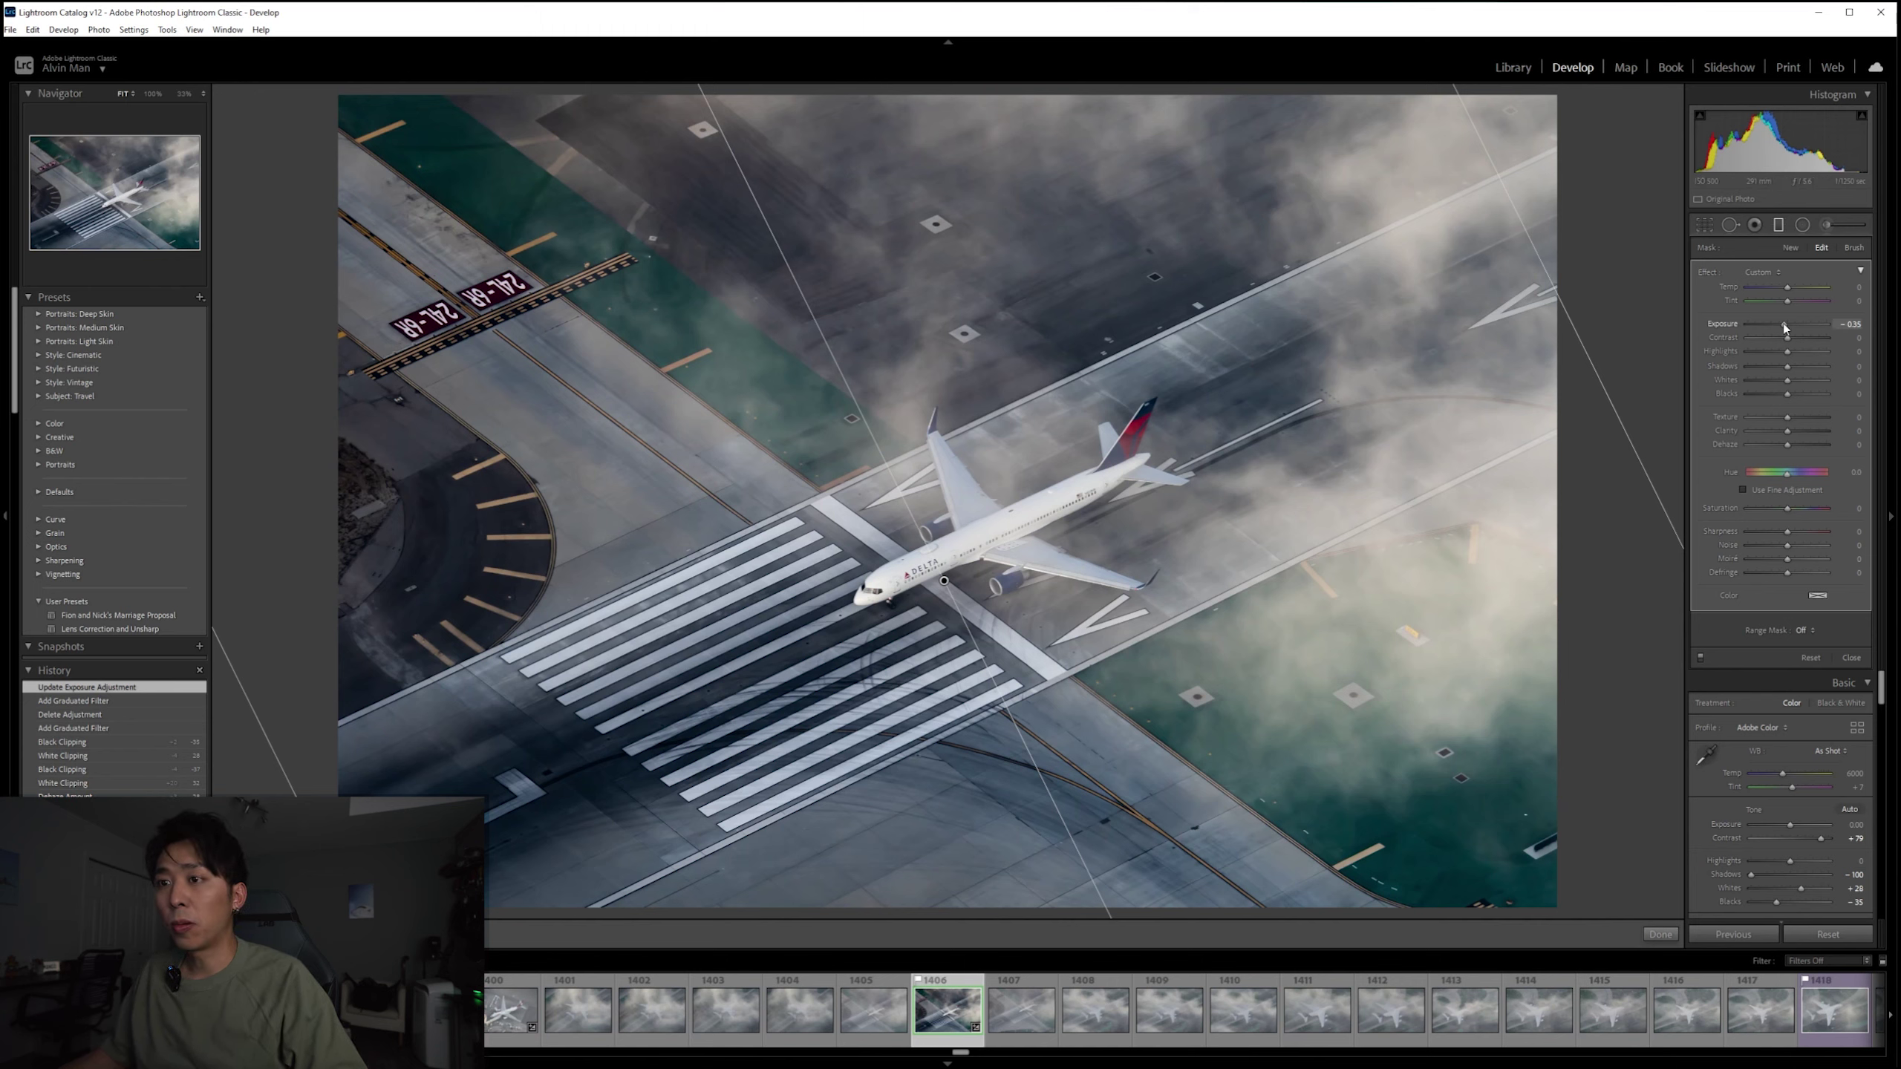
left_click_drag(1785, 327, 1784, 328)
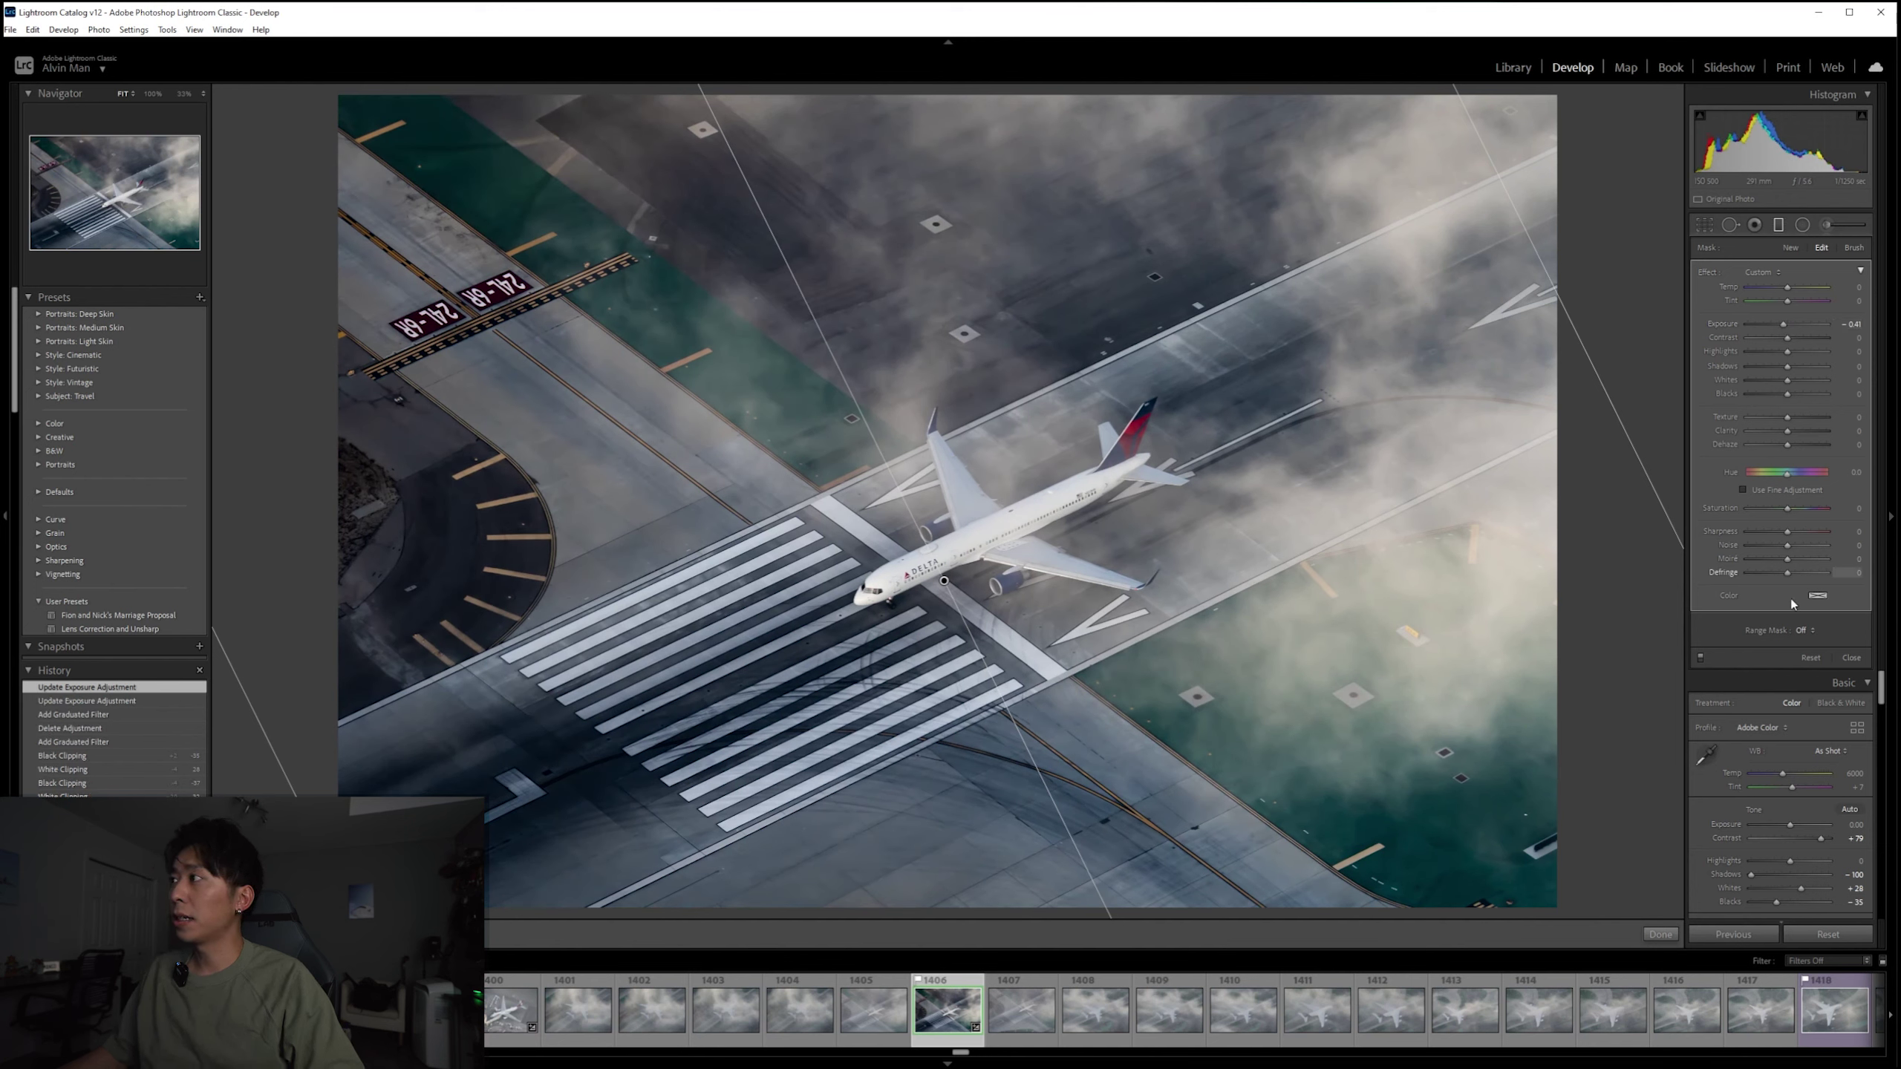
left_click(1852, 657)
left_click(1798, 221)
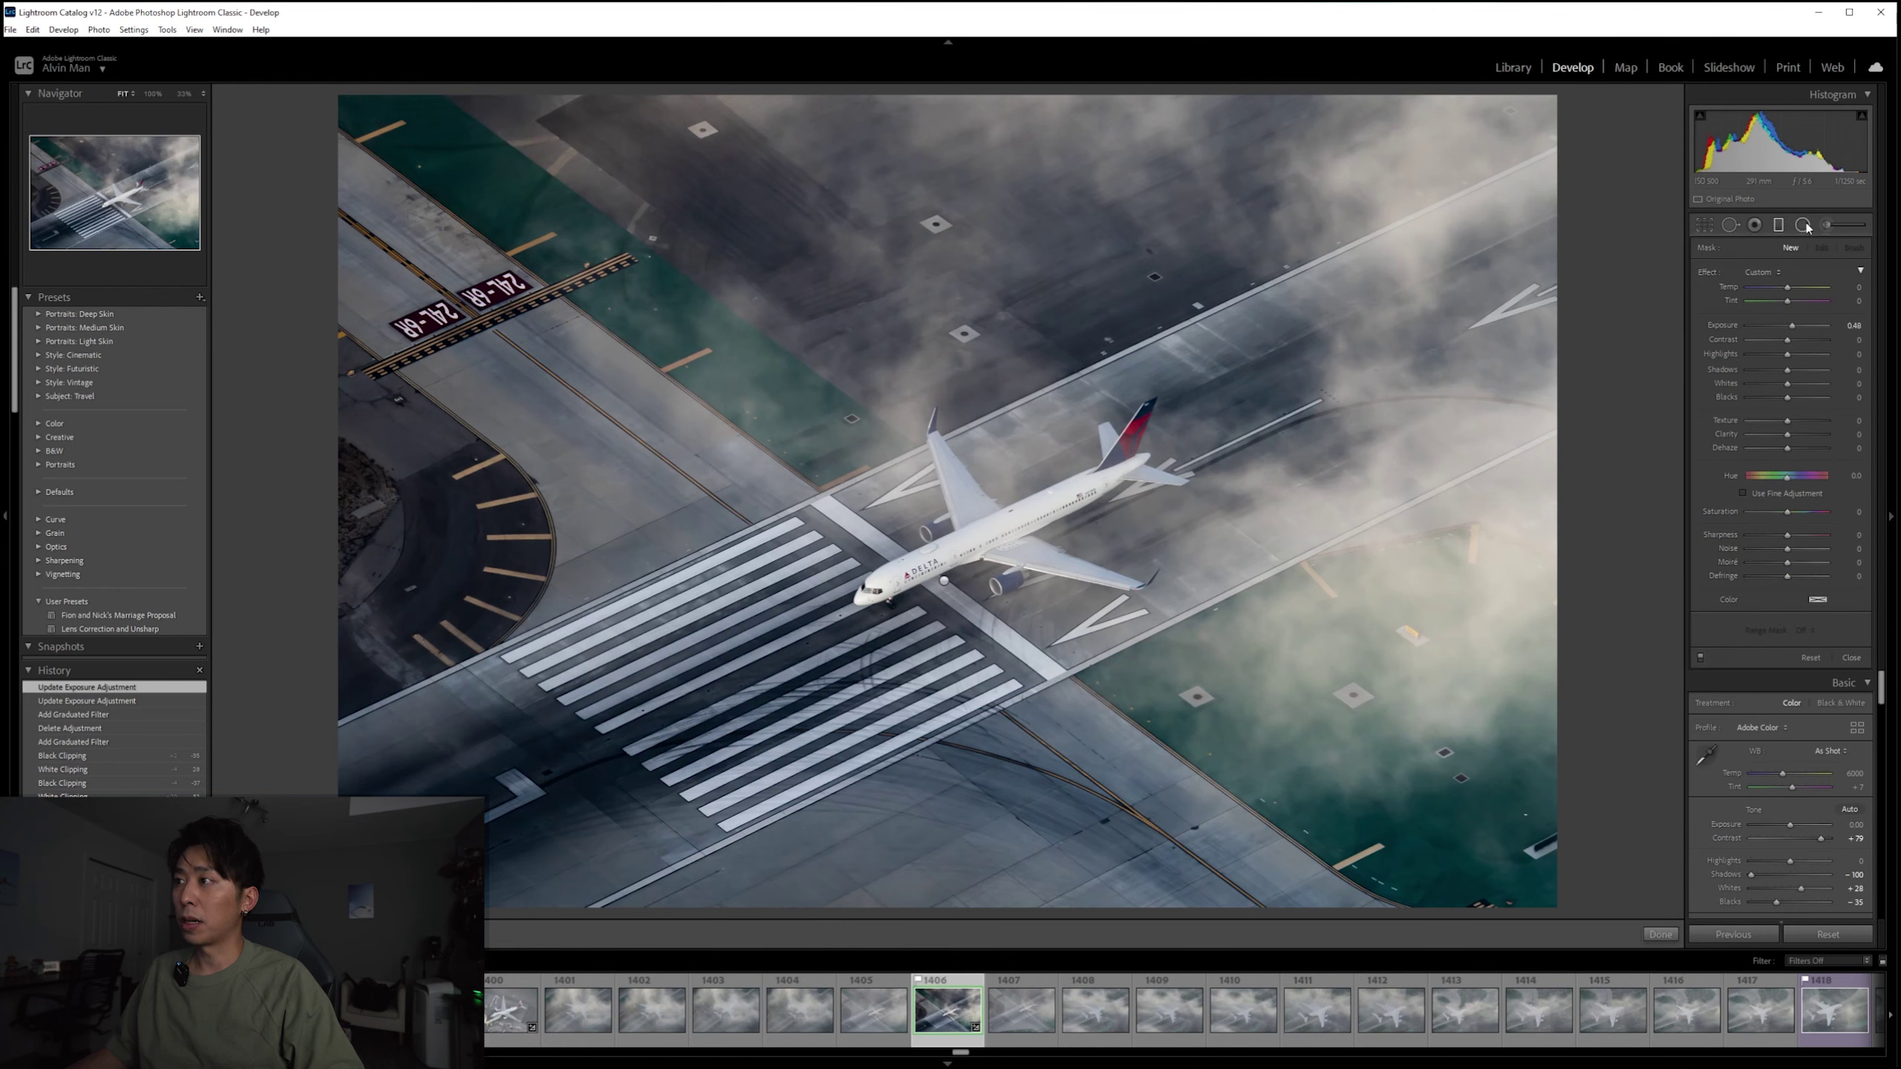
left_click_drag(1566, 271, 984, 557)
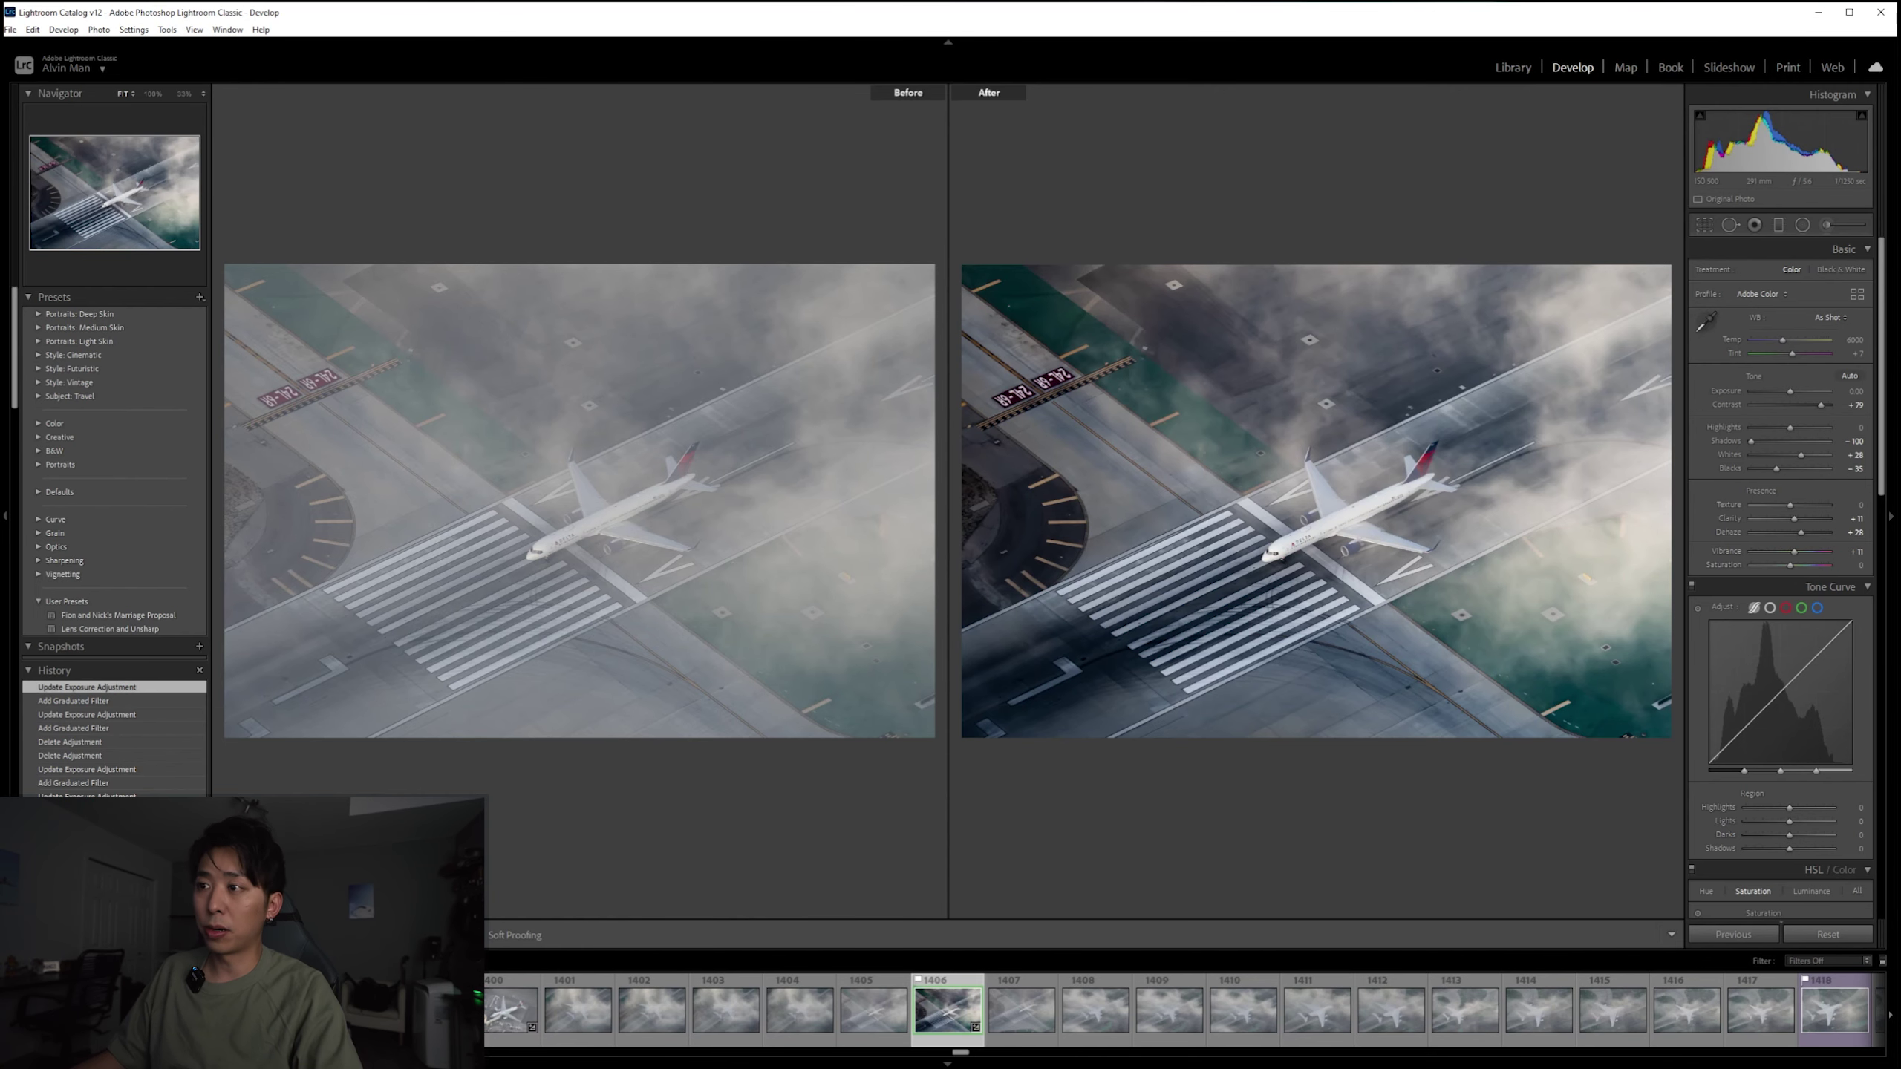
Step: Open Export for the Delta jet photo and apply the OMWTG JPG preset (JPEG, quality 100, sRGB)
key("y")
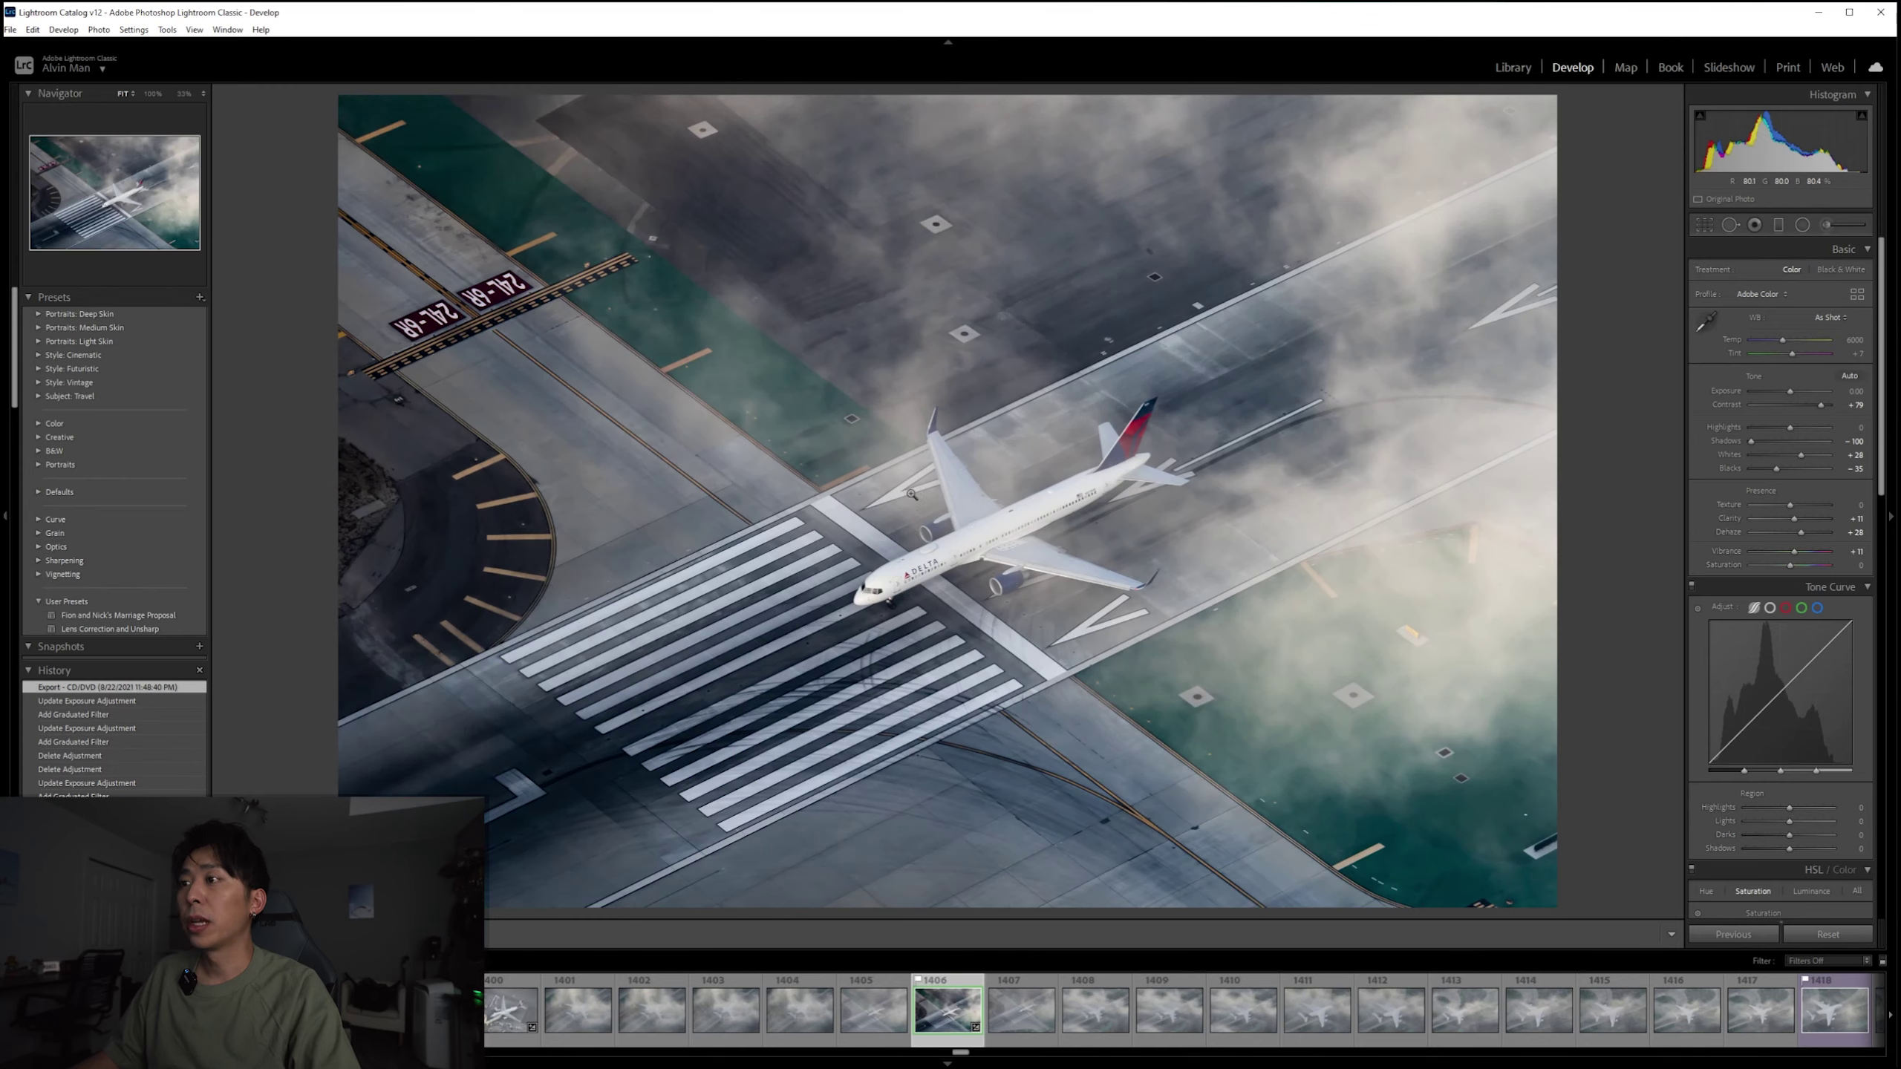
right_click(943, 488)
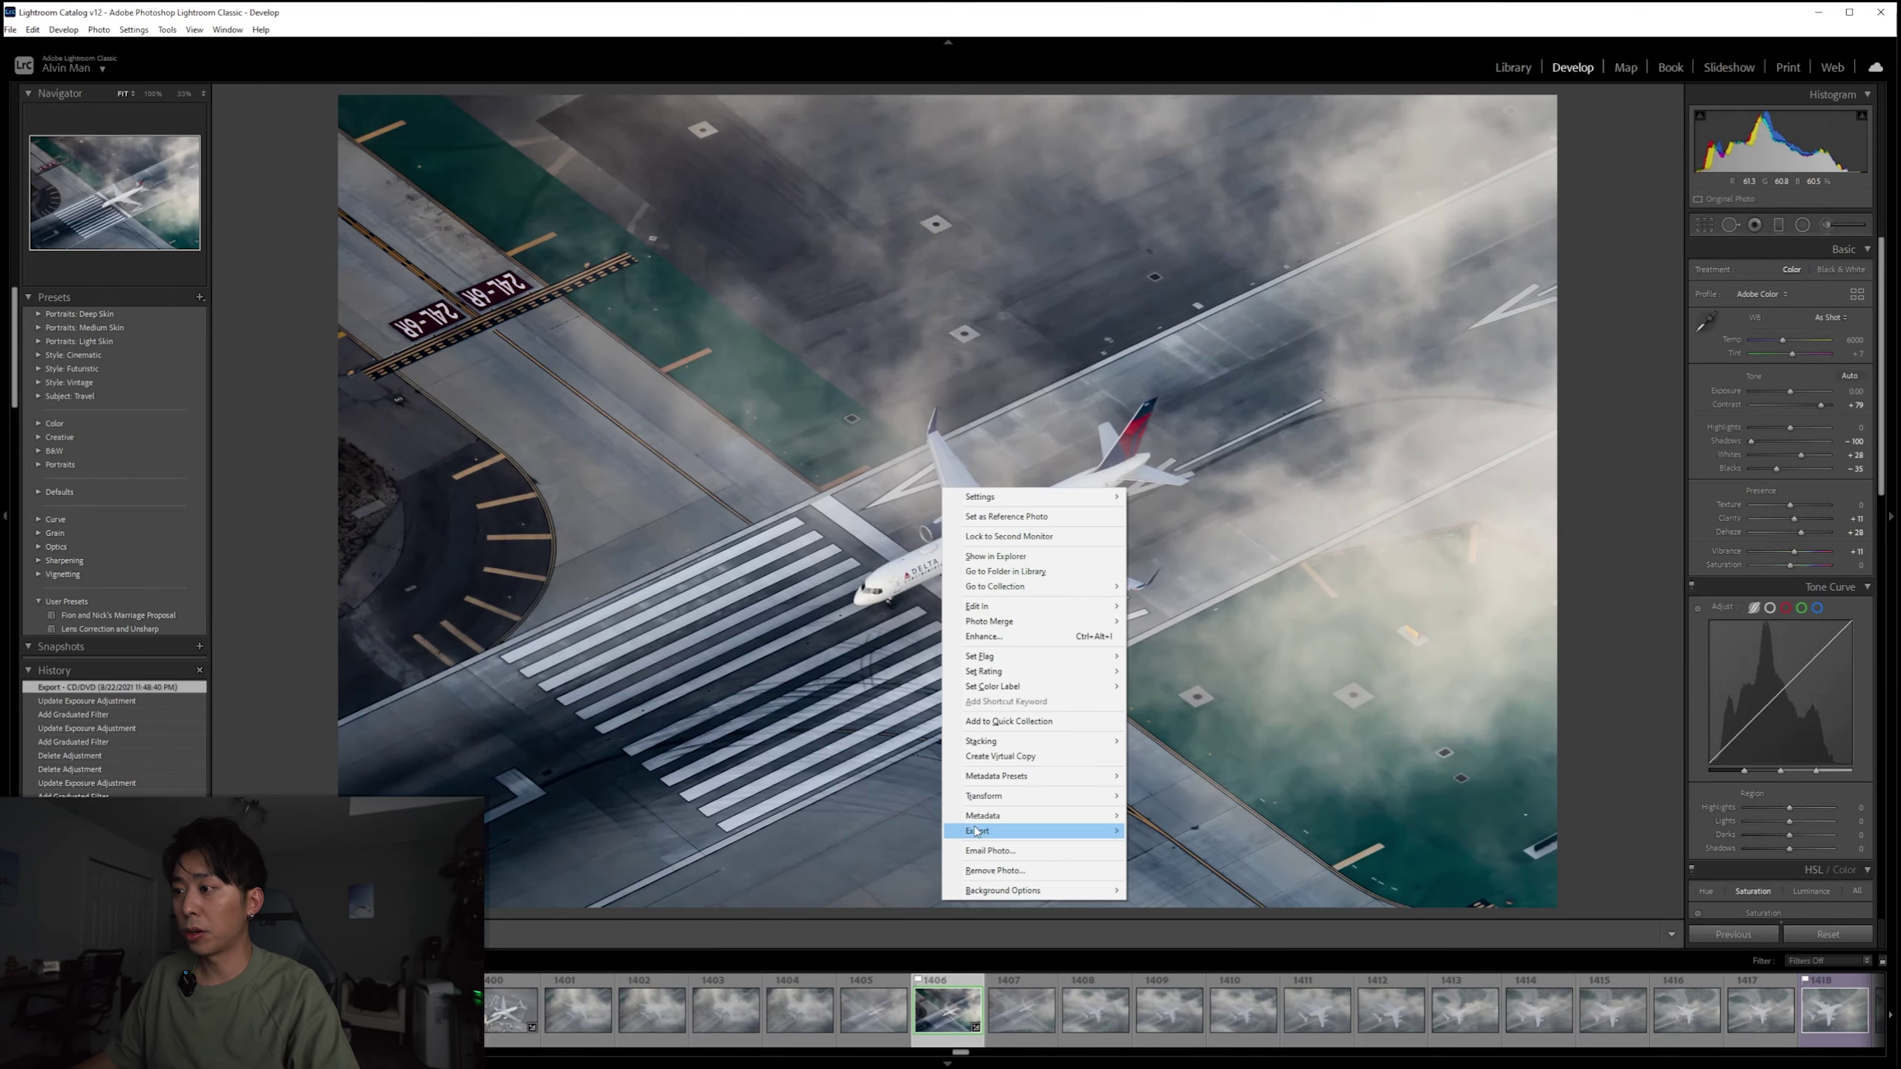
mouse_move(977, 833)
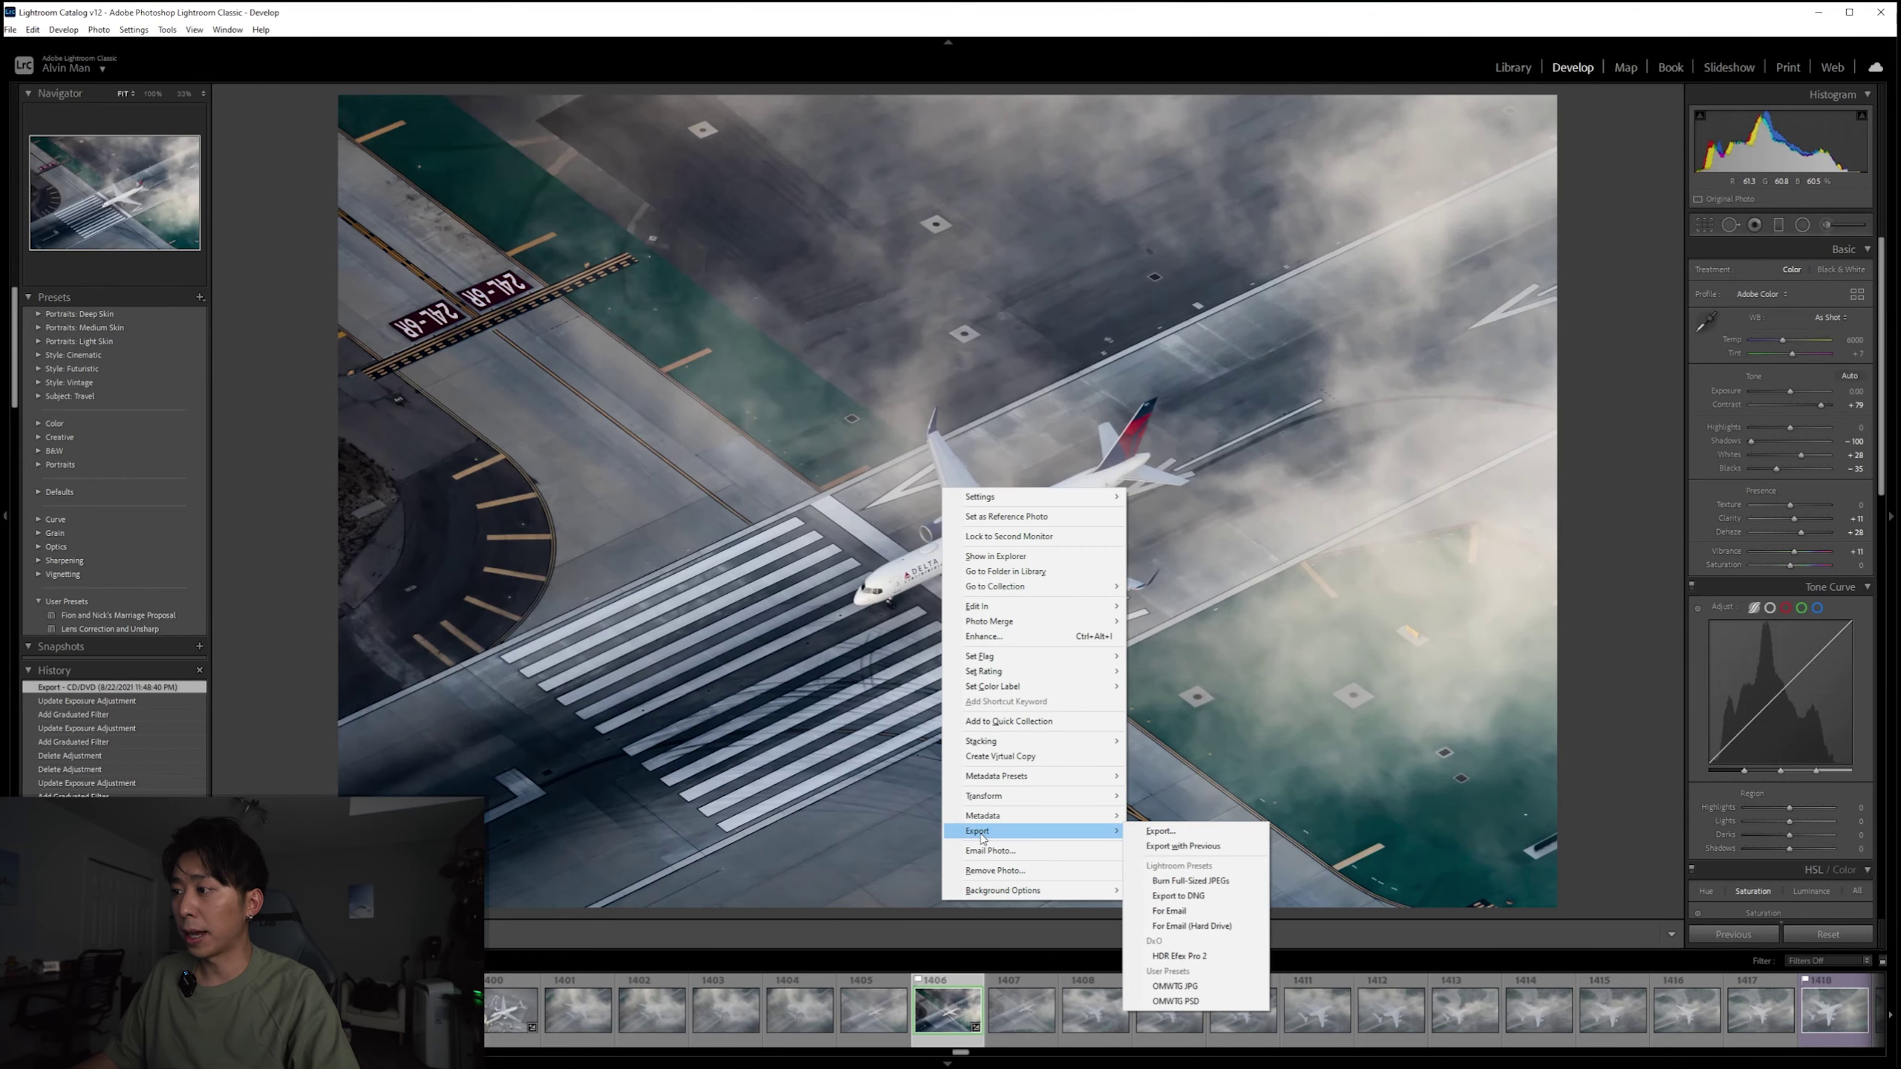
left_click(1172, 833)
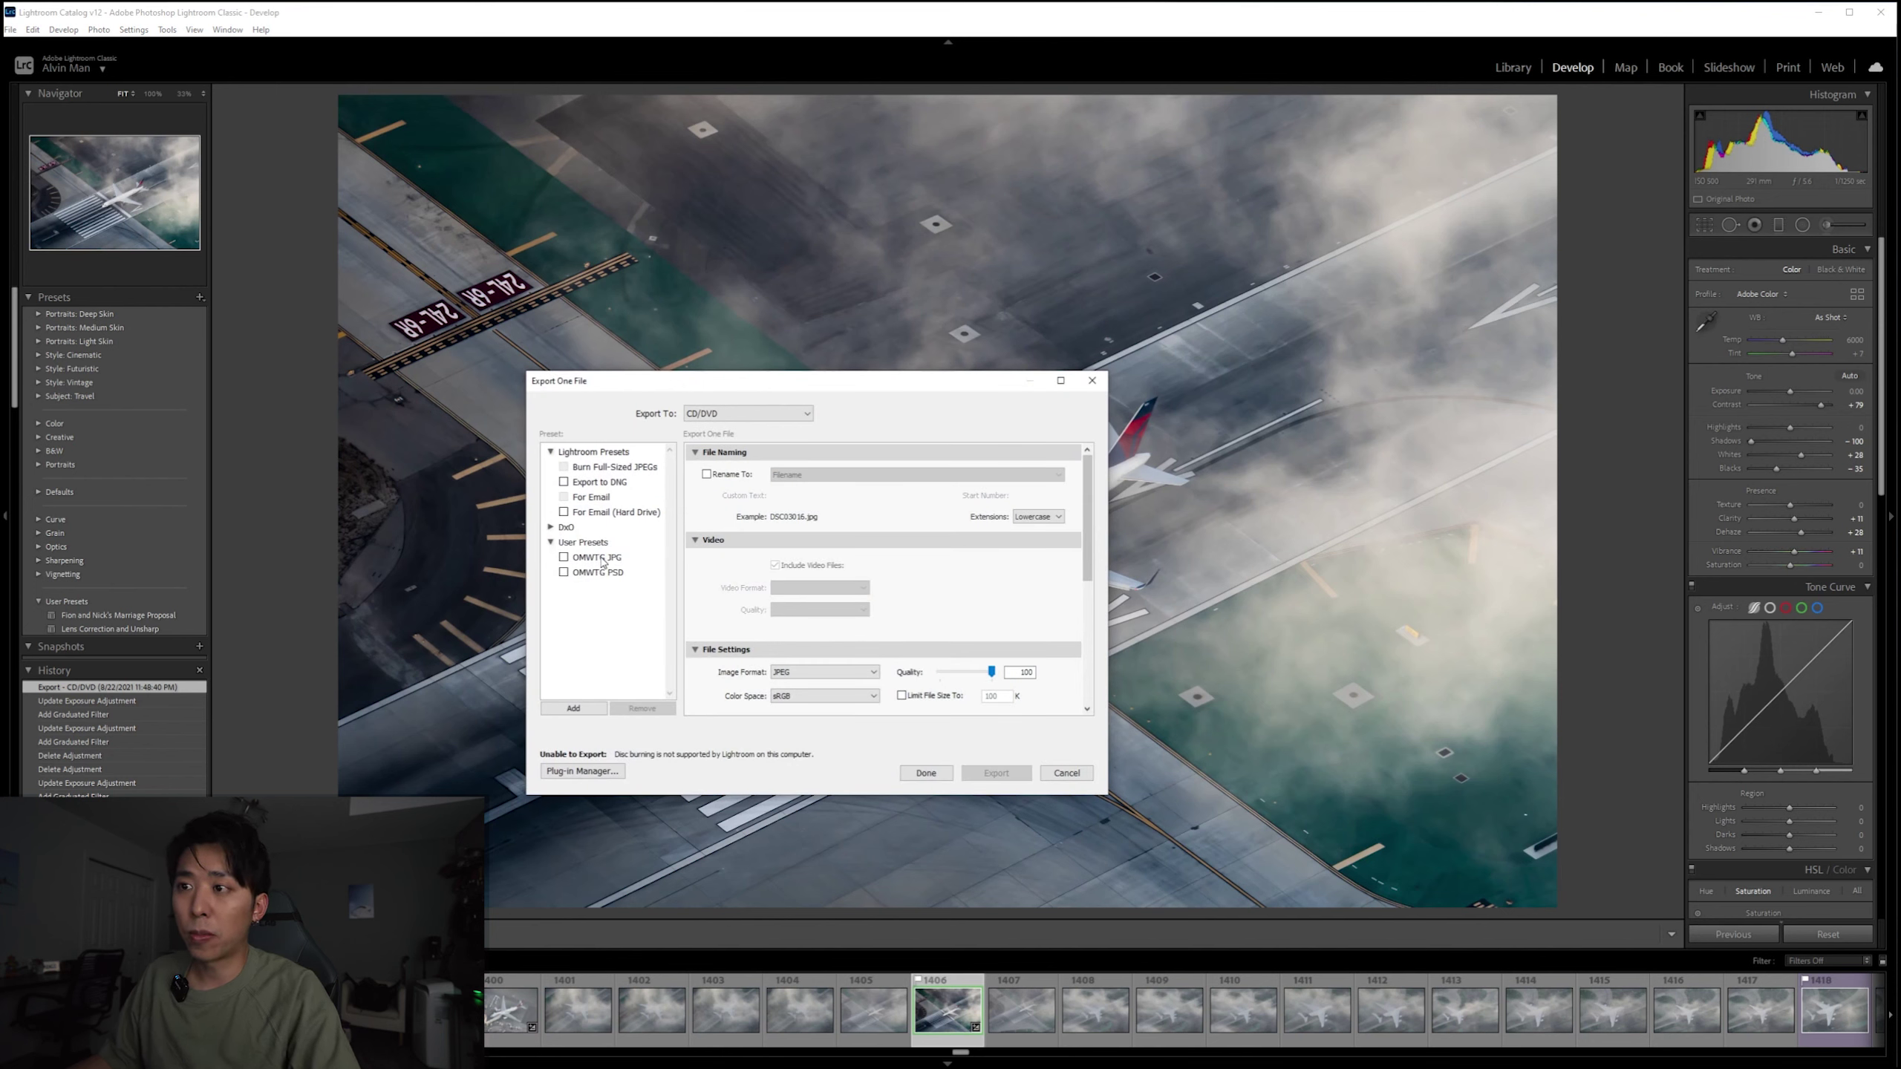
left_click(603, 558)
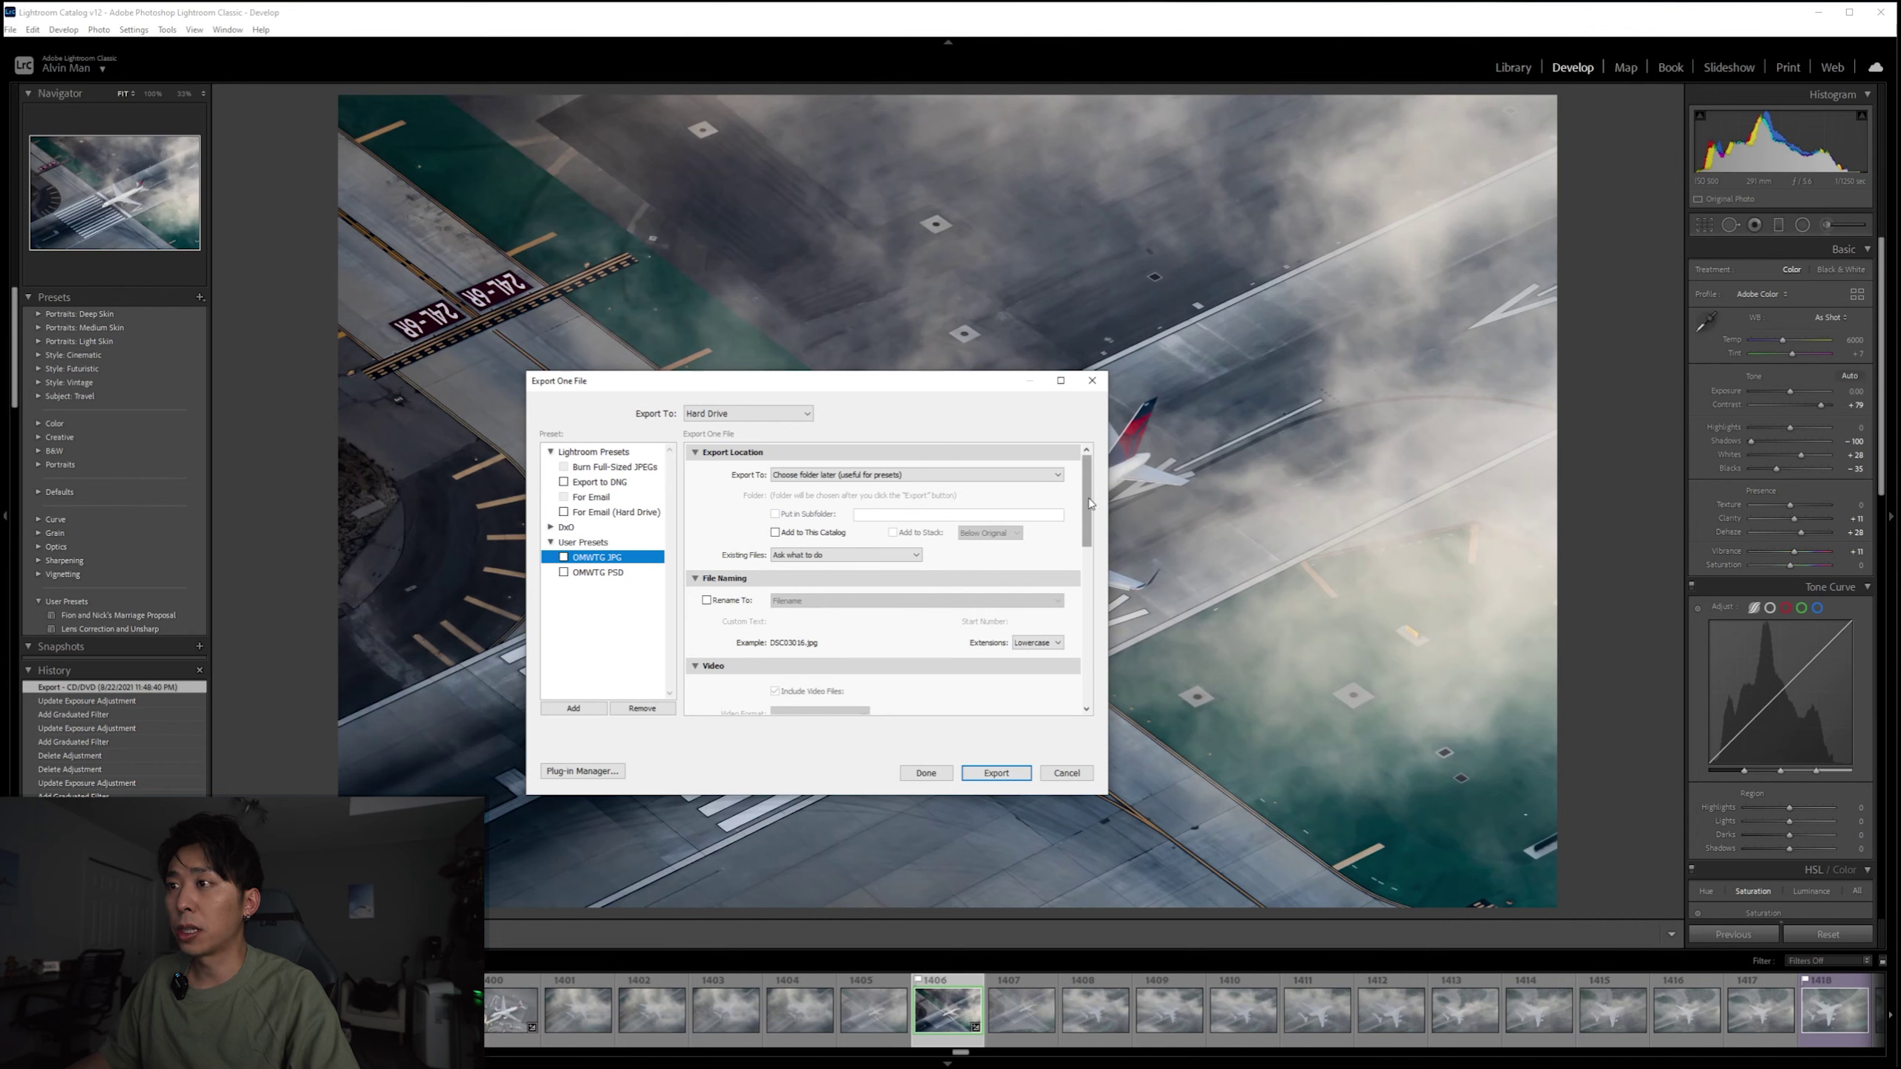
left_click_drag(1087, 499, 1093, 589)
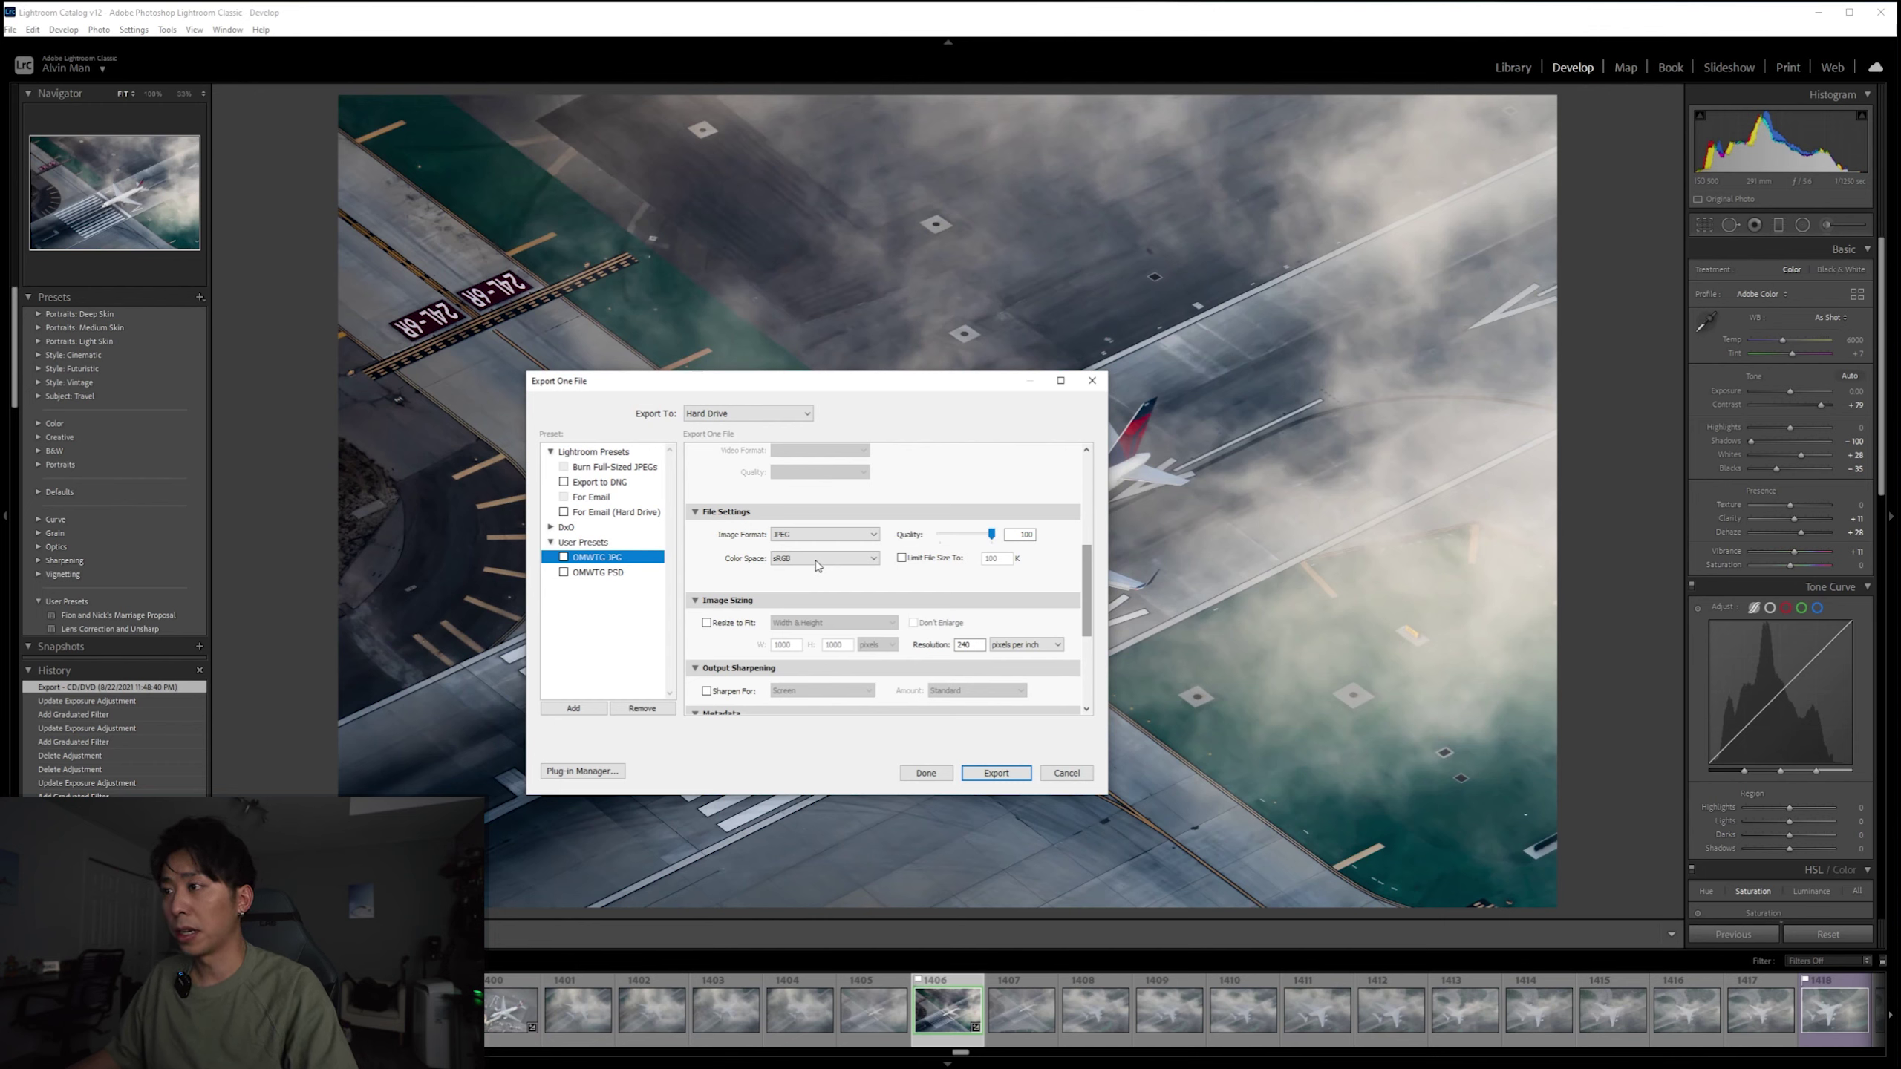
scroll(1092, 592, "down", 5)
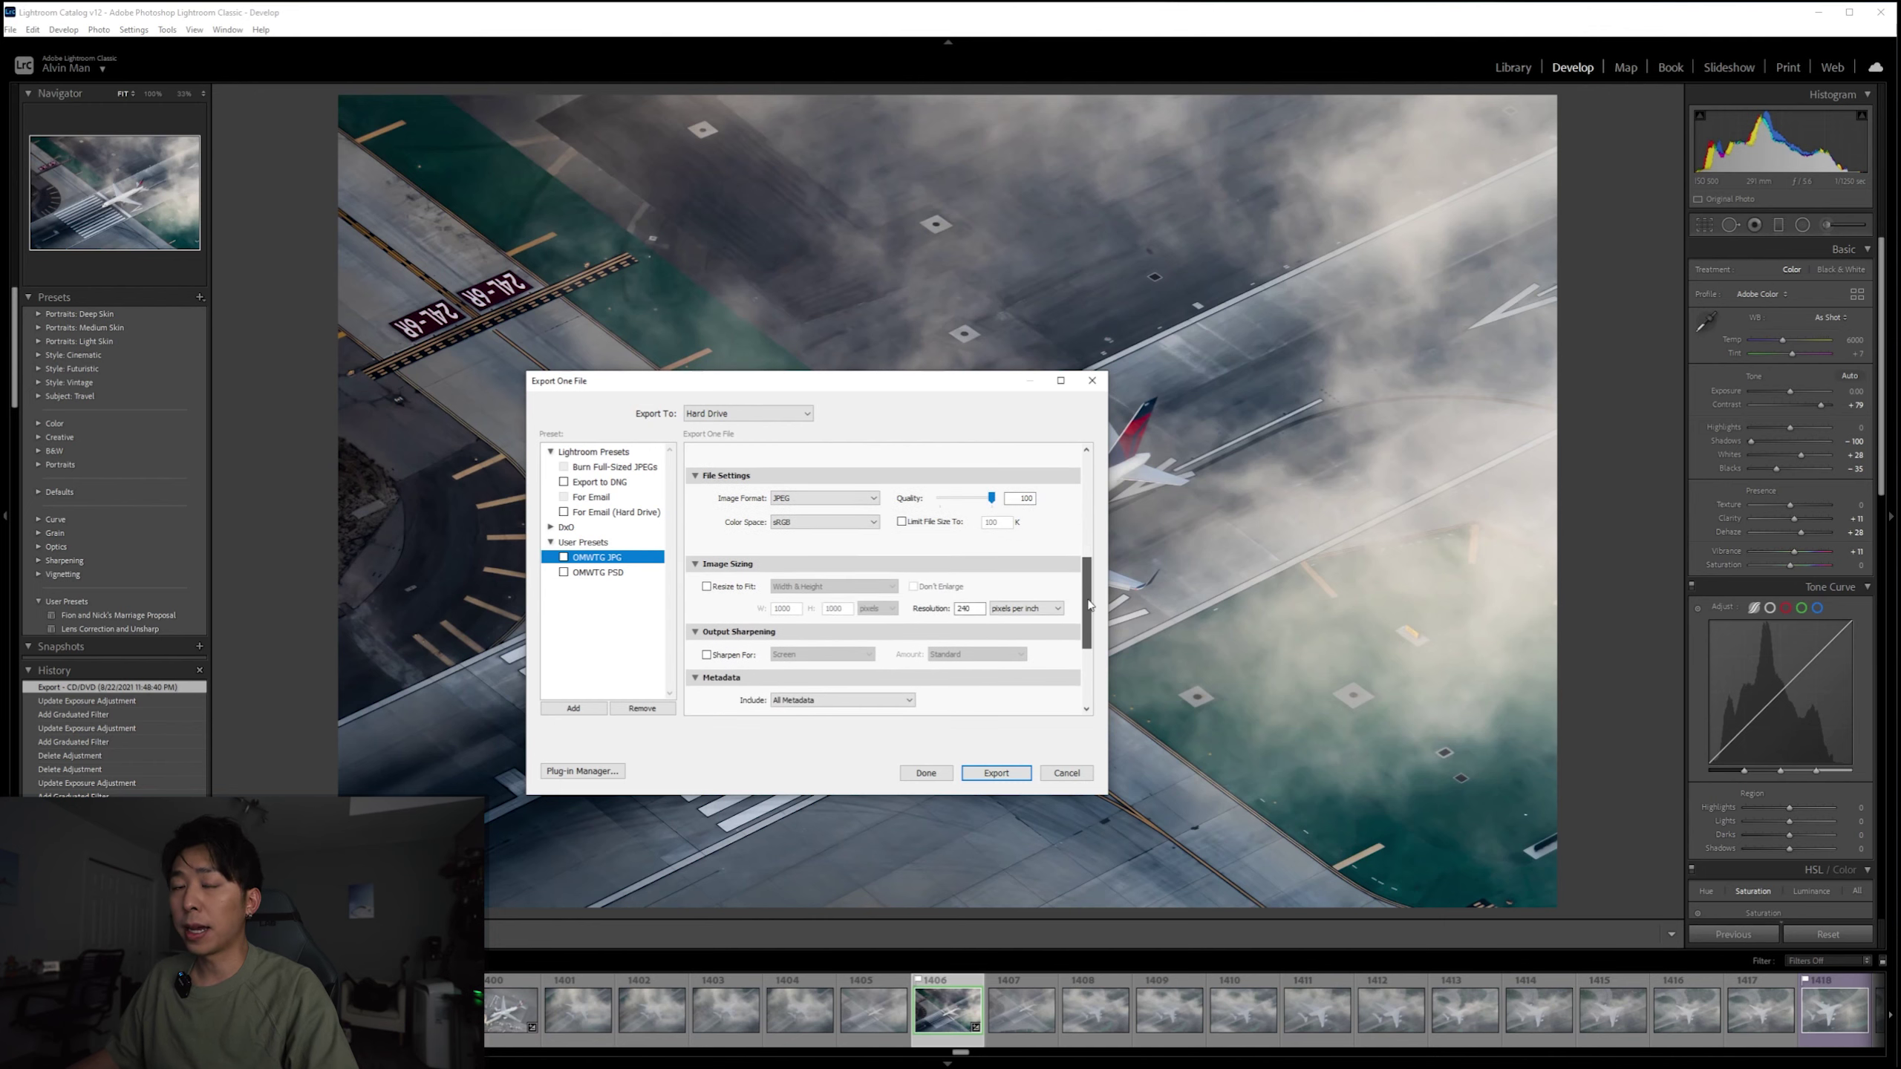